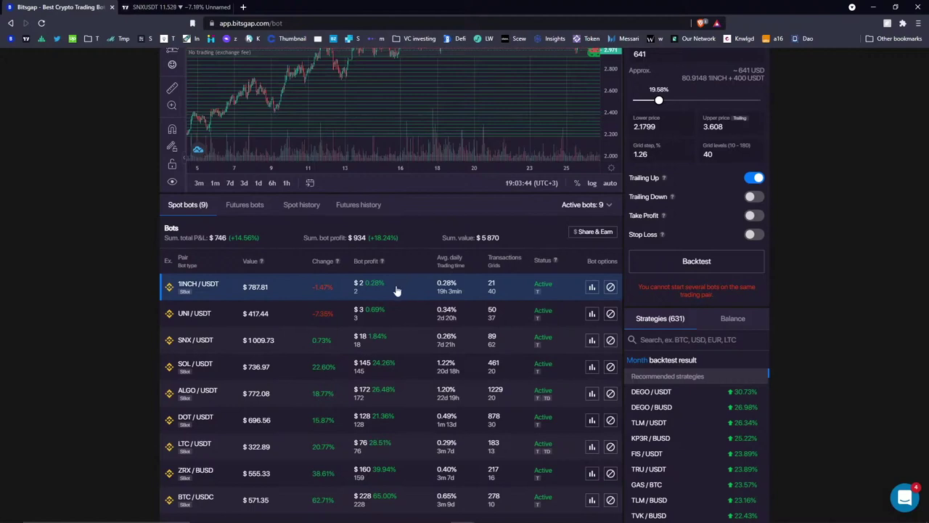
Review the active spot bots list and the 1INCH/USDT grid chart on the bots page.
scroll(397, 290, up, 2)
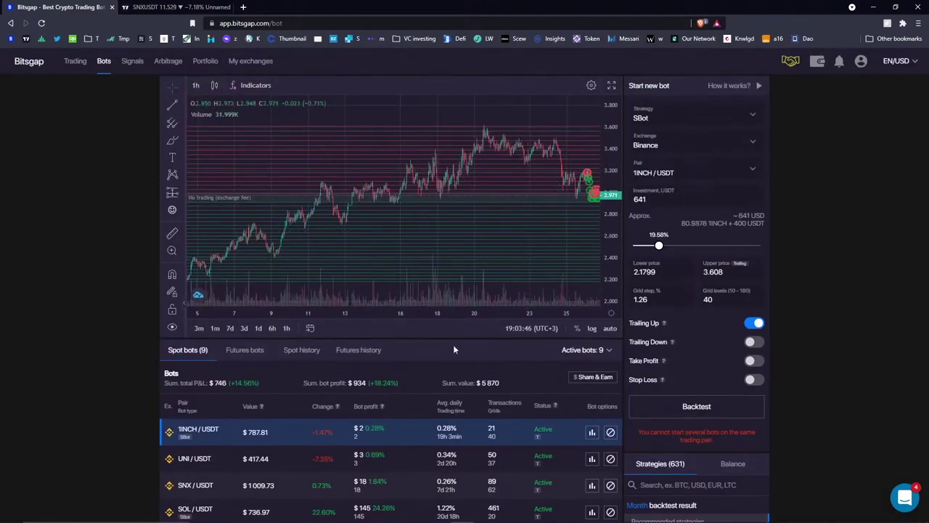
scroll(395, 378, down, 2)
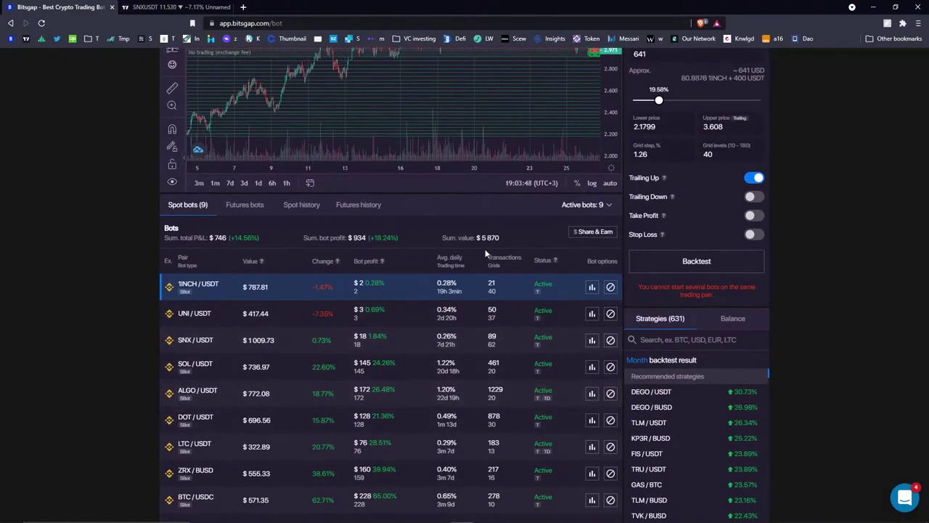
scroll(446, 234, up, 1)
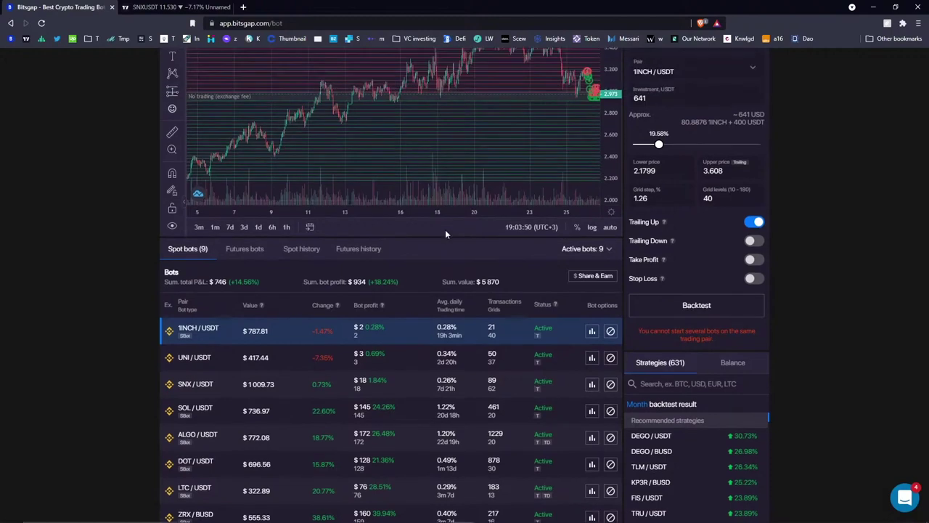
scroll(446, 234, up, 2)
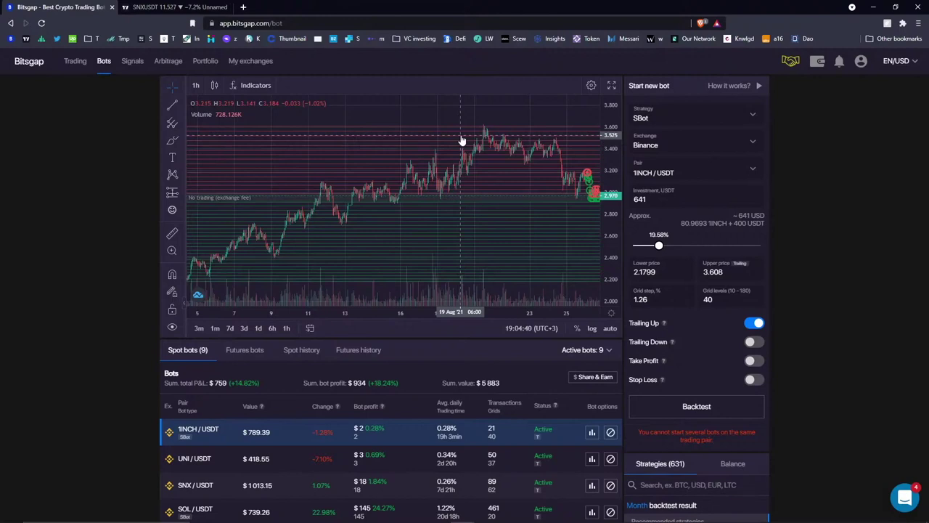
Open the trading page and turn on take profit for the 1INCH/USDT limit buy order, going through its target price rows.
click(73, 62)
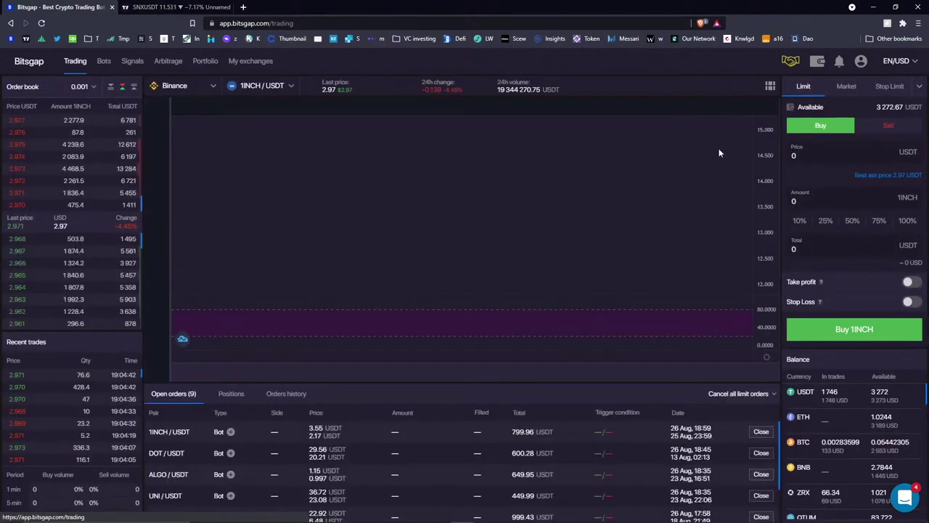
click(814, 156)
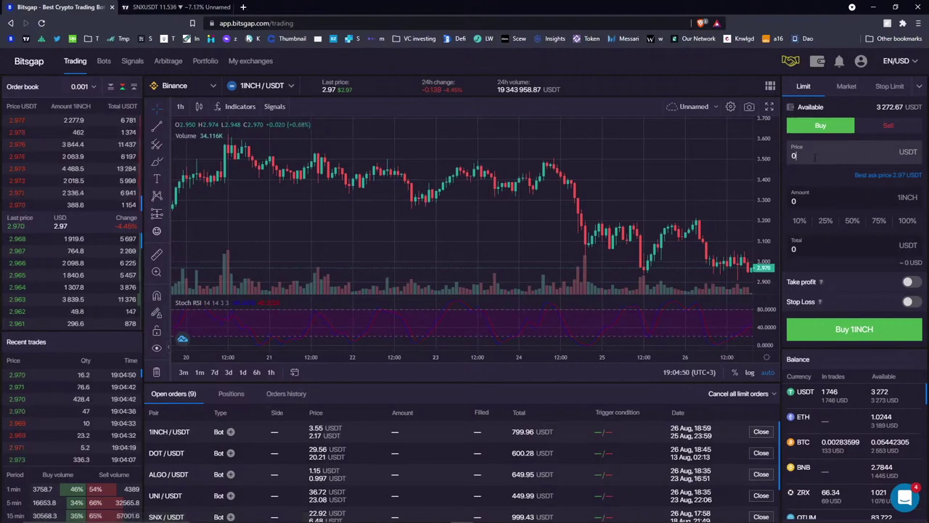
click(908, 283)
click(814, 334)
click(819, 355)
click(820, 373)
click(820, 392)
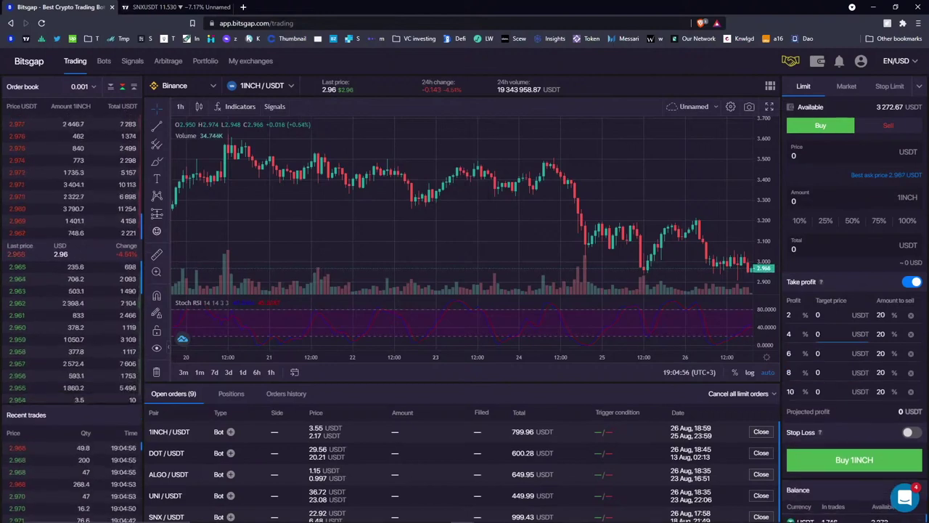
click(790, 314)
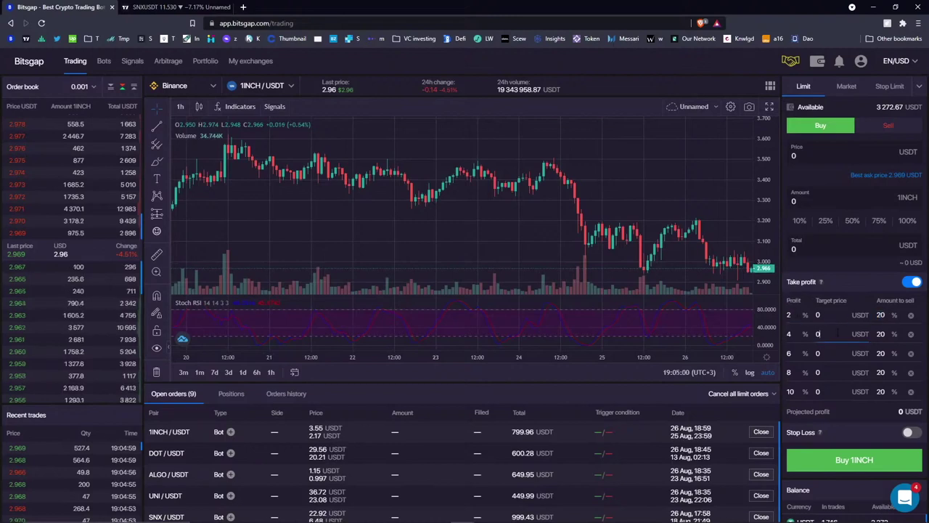
scroll(664, 186, down, 5)
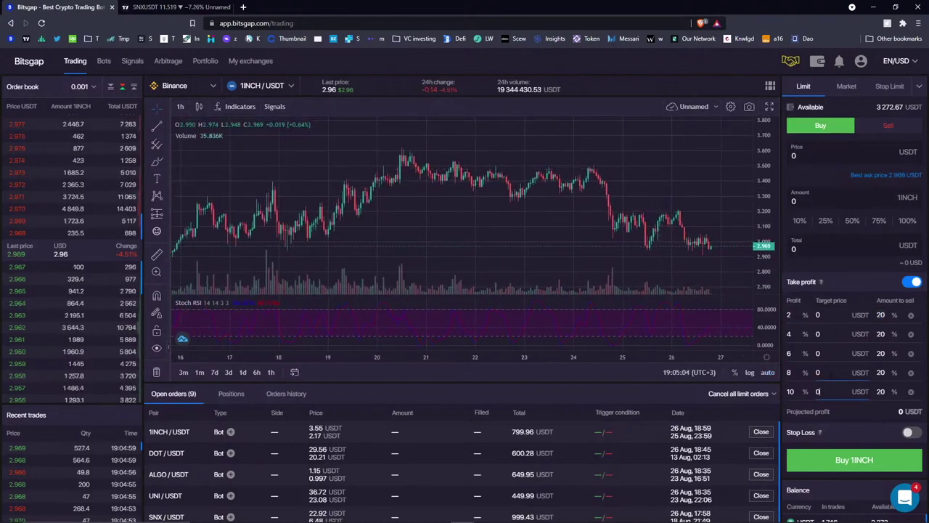
click(818, 354)
click(818, 314)
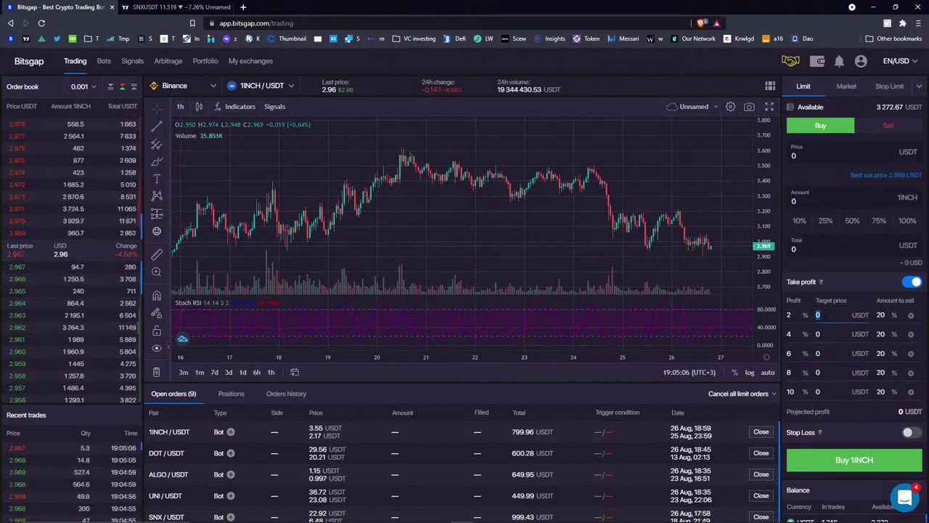
Turn on the stop loss for the 1INCH limit buy order and go to its trigger price.
click(908, 432)
scroll(883, 417, down, 1)
click(882, 416)
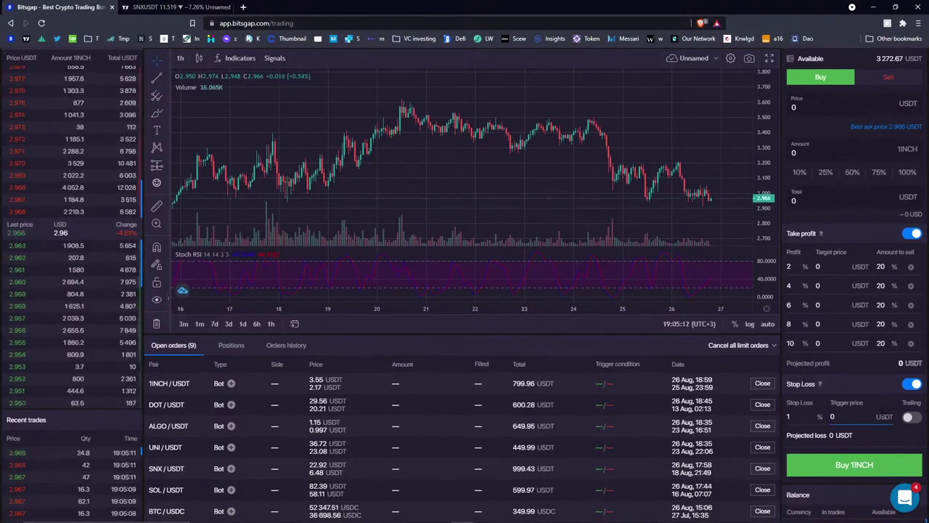
scroll(849, 291, up, 1)
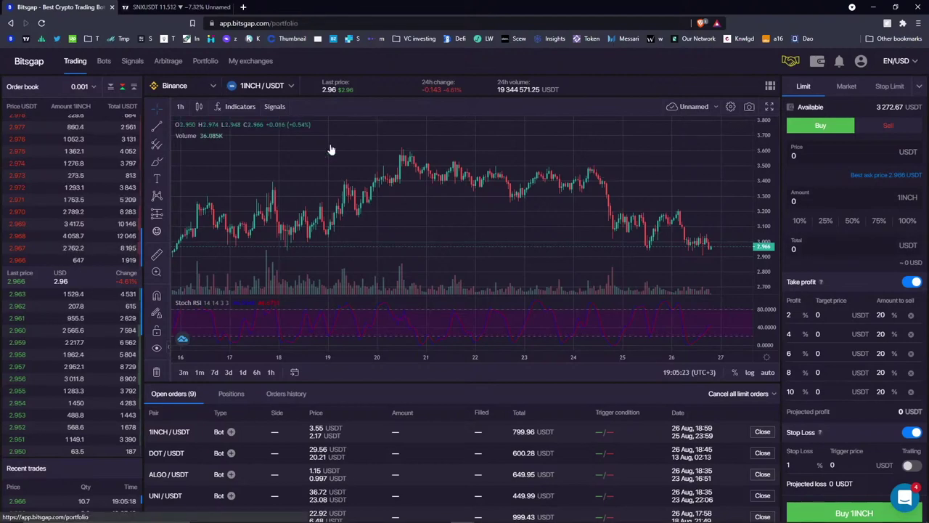
Open the portfolio overview and examine the coin holdings across all exchanges, highlighting the Wootrade entry.
click(206, 61)
scroll(225, 272, down, 1)
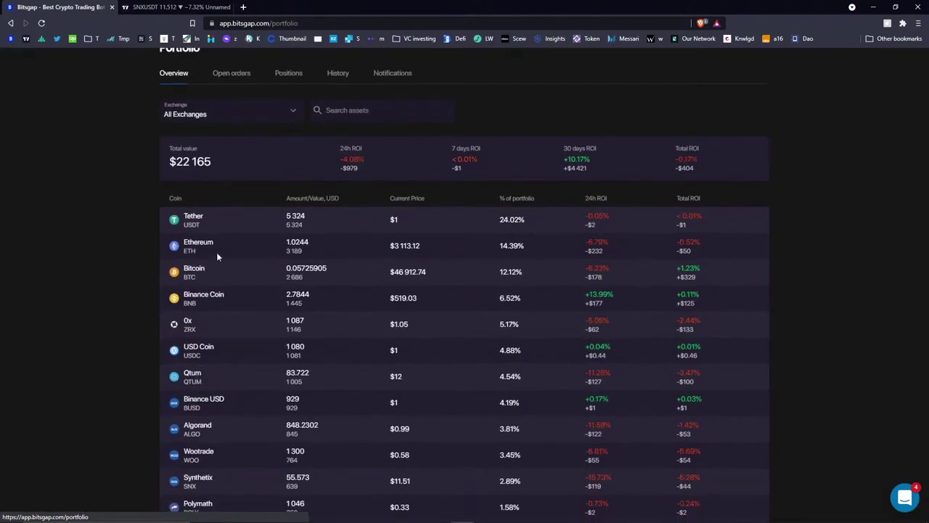
scroll(218, 315, down, 2)
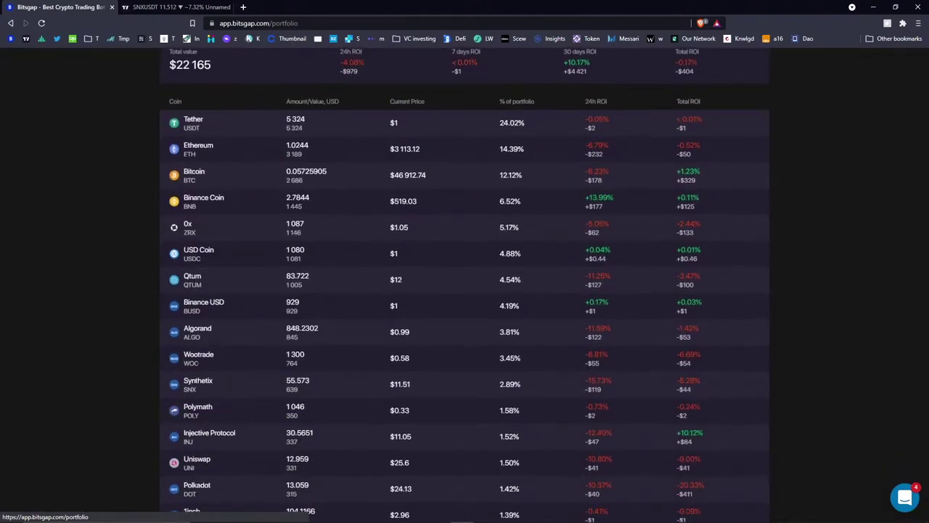
click(233, 358)
drag(232, 357, 183, 351)
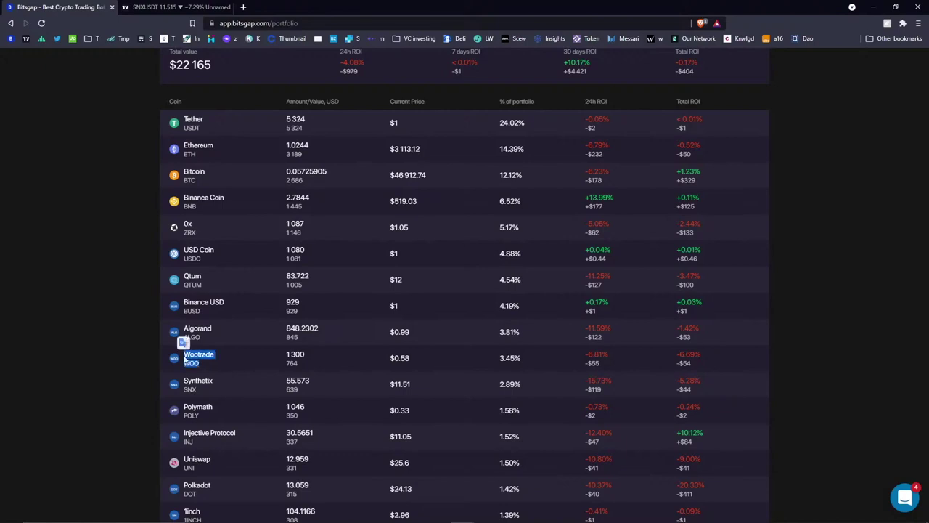
click(235, 357)
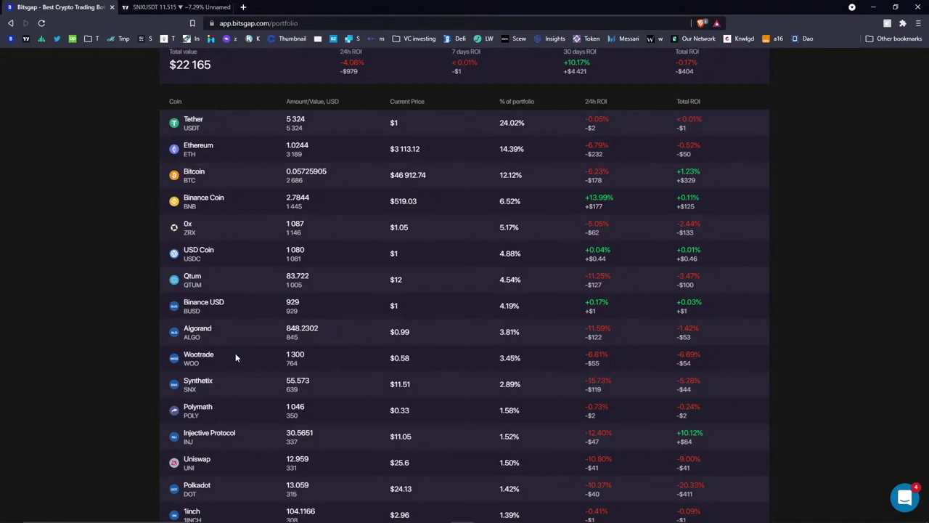
drag(235, 353, 186, 363)
click(209, 362)
scroll(413, 287, up, 1)
scroll(413, 287, up, 2)
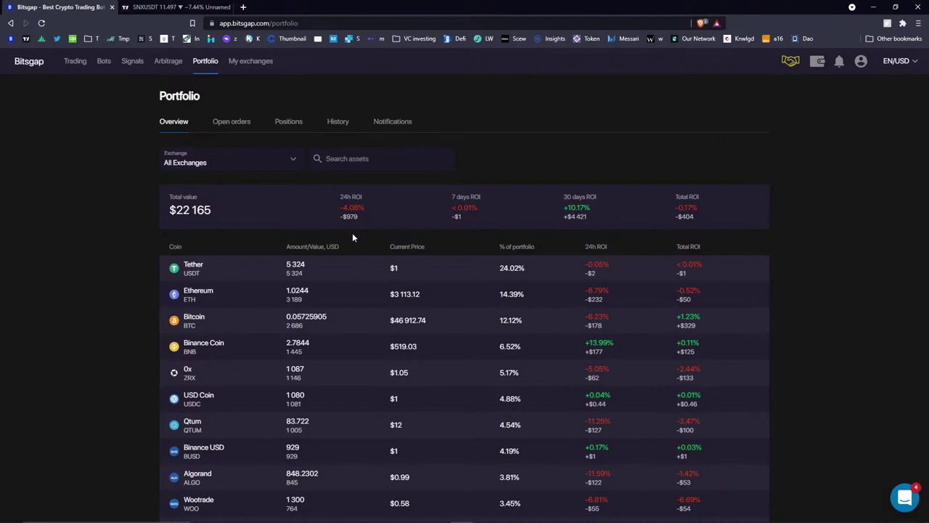
scroll(377, 247, down, 2)
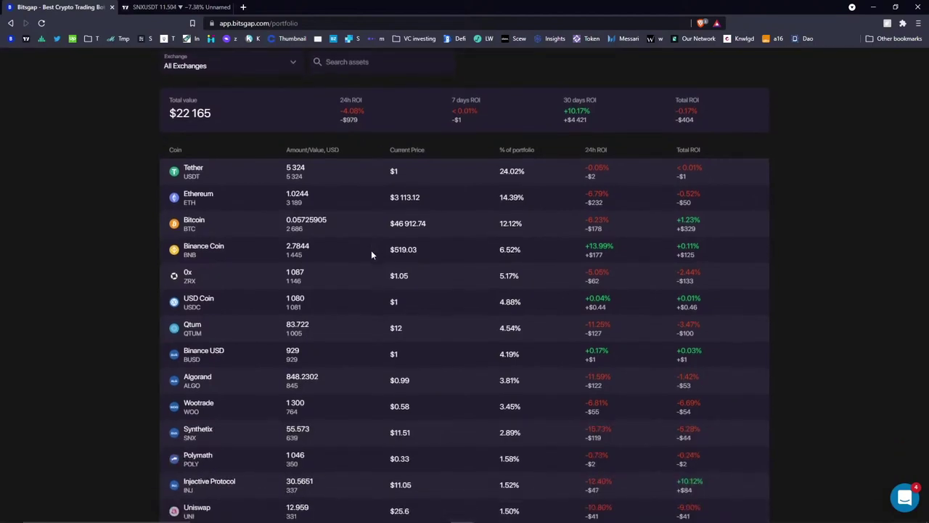
scroll(371, 250, up, 2)
Switch to TradingView, load the BNBUSDT chart from the watchlist and examine the balance diversification notes written on it.
click(74, 62)
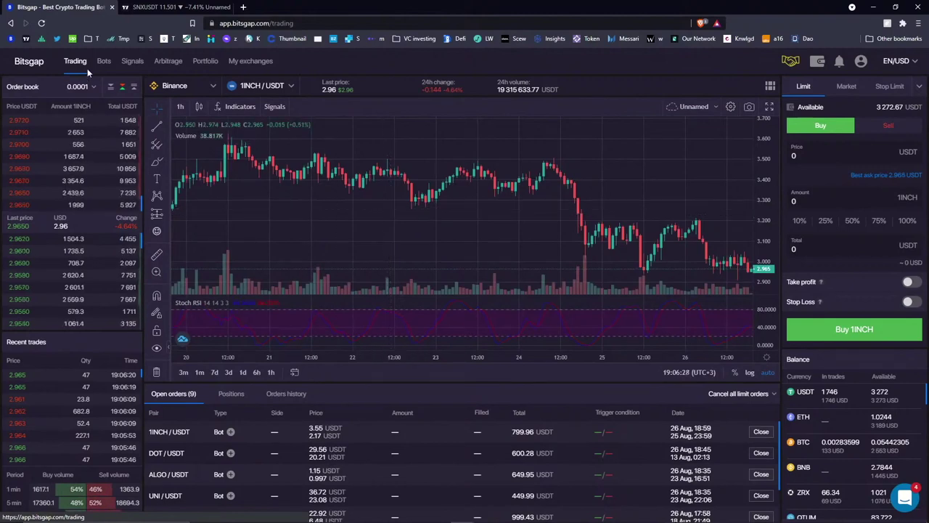
click(102, 67)
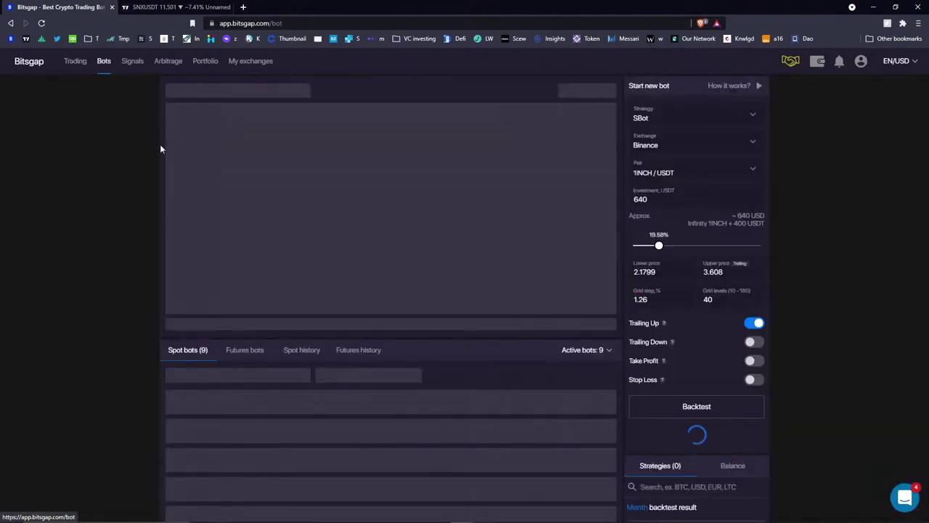
click(171, 7)
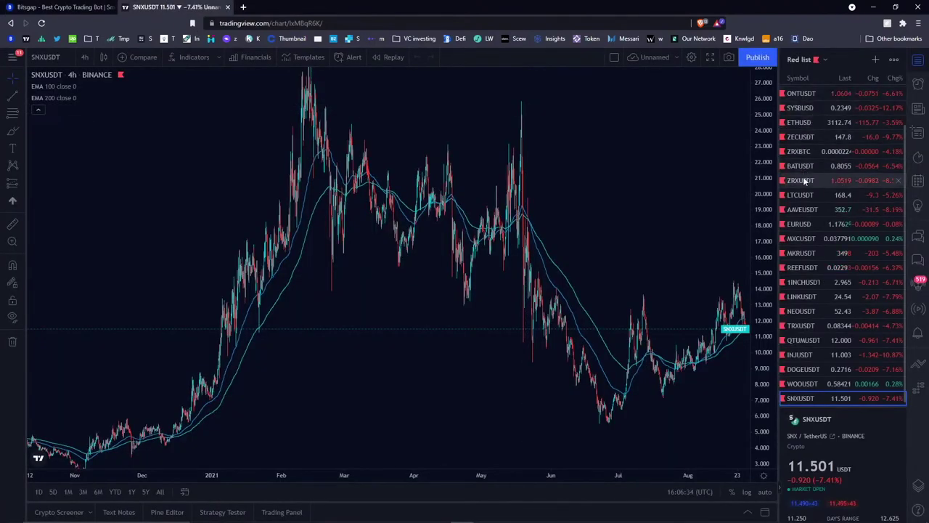
scroll(814, 180, up, 1)
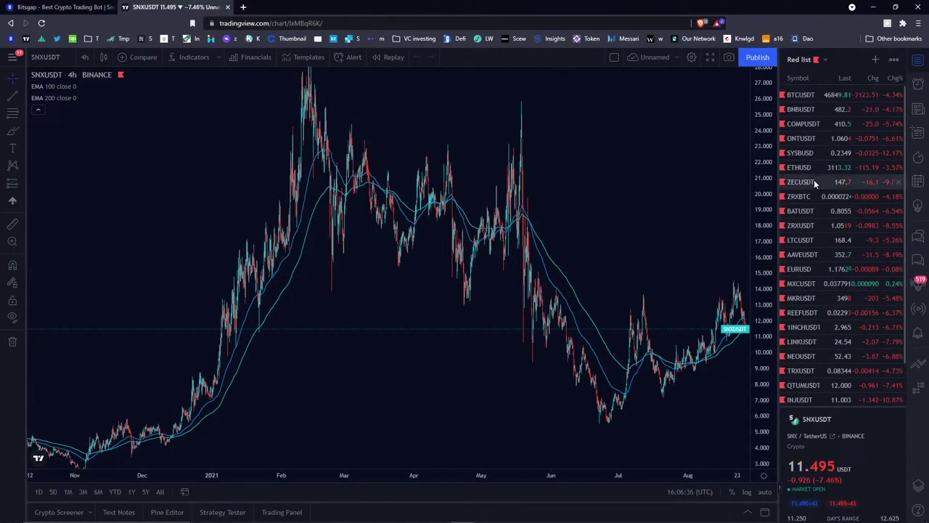
click(805, 111)
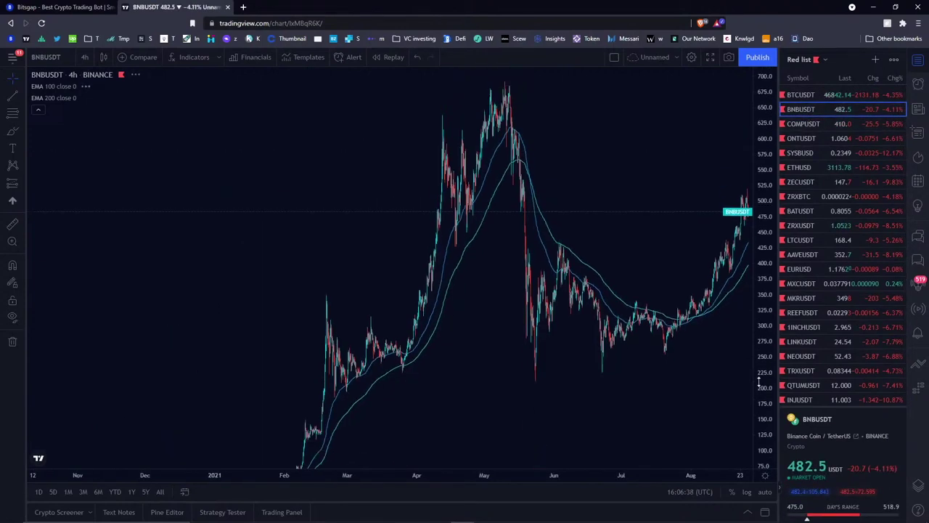
drag(338, 189, 170, 136)
mouse_move(337, 111)
mouse_down()
mouse_move(352, 125)
mouse_move(332, 156)
mouse_up()
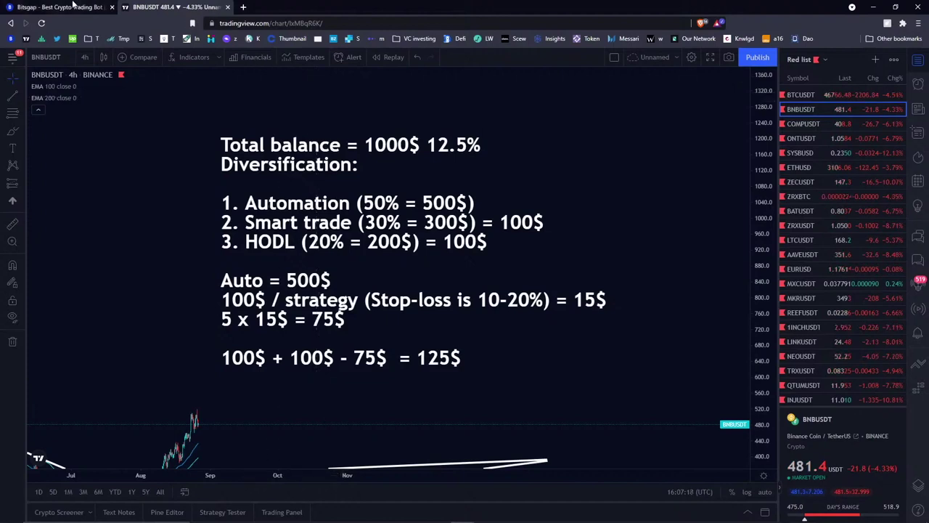
Switch back to Bitsgap and load the ALGO/USDT bot and the DOT/USDT bot from the spot bots list for inspection.
click(51, 8)
scroll(292, 304, down, 3)
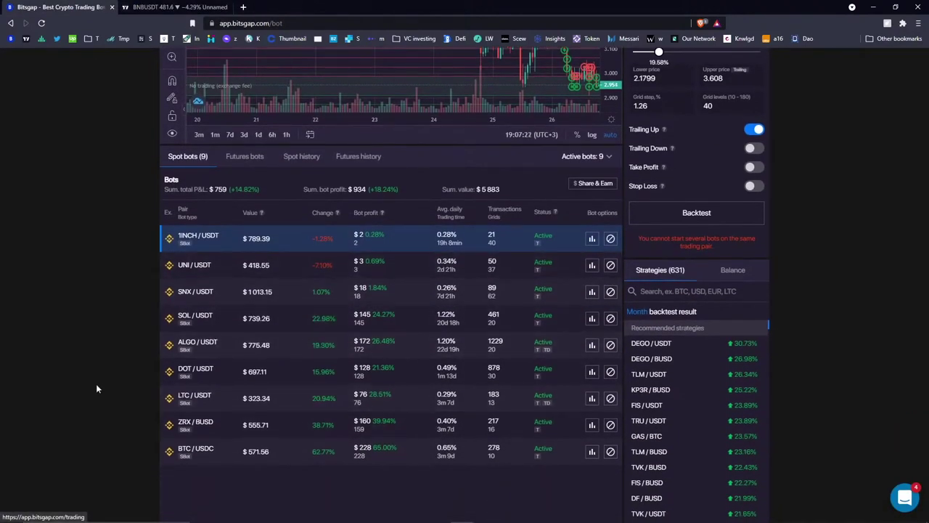
click(202, 323)
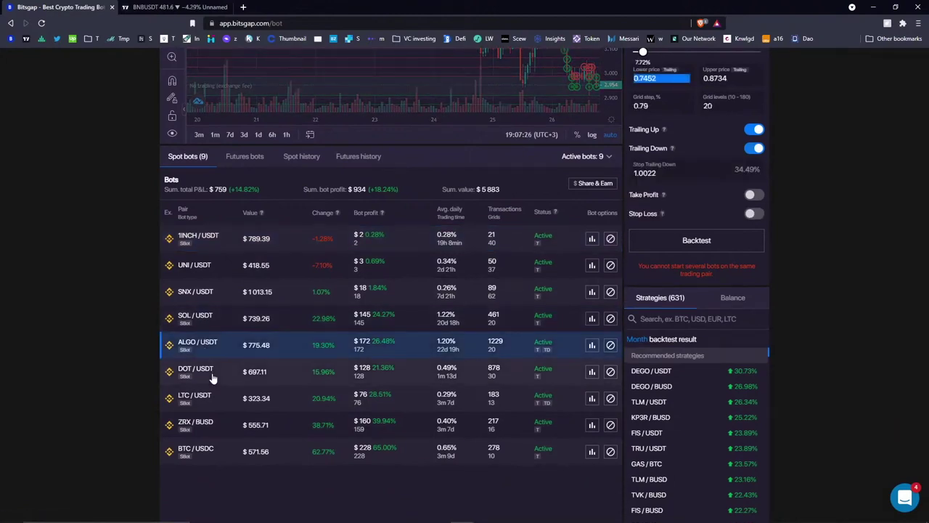
click(212, 376)
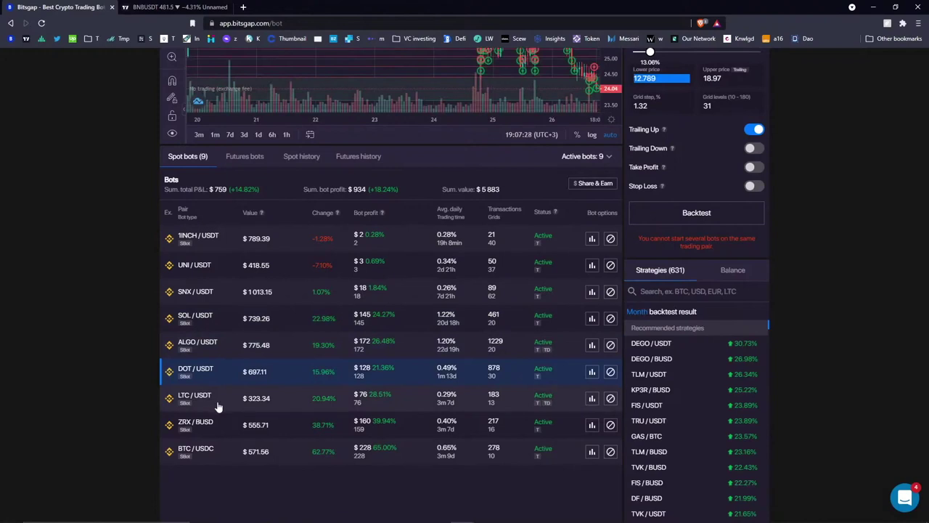
scroll(221, 406, up, 3)
Show the available bot strategies and brush a sideways wave on an empty part of the DOT/USDT chart, removing it again.
click(649, 121)
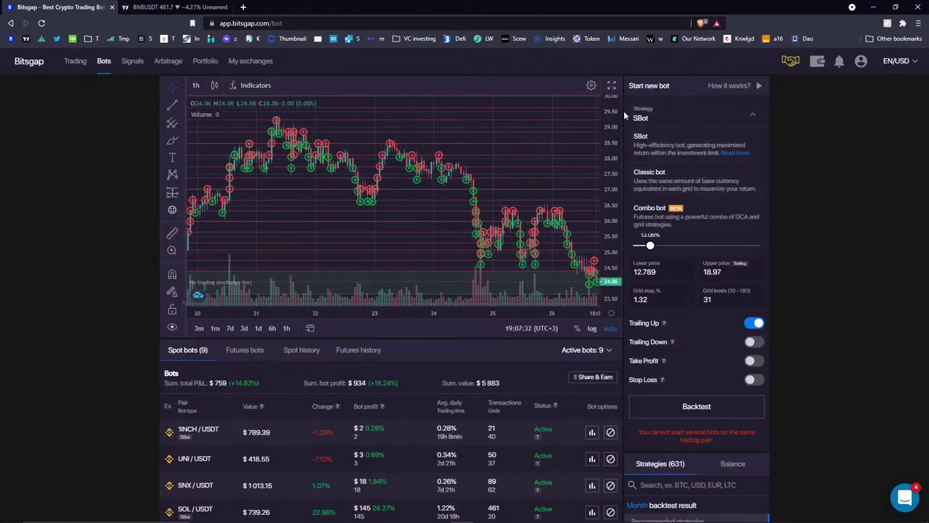
scroll(551, 218, down, 3)
scroll(551, 218, down, 5)
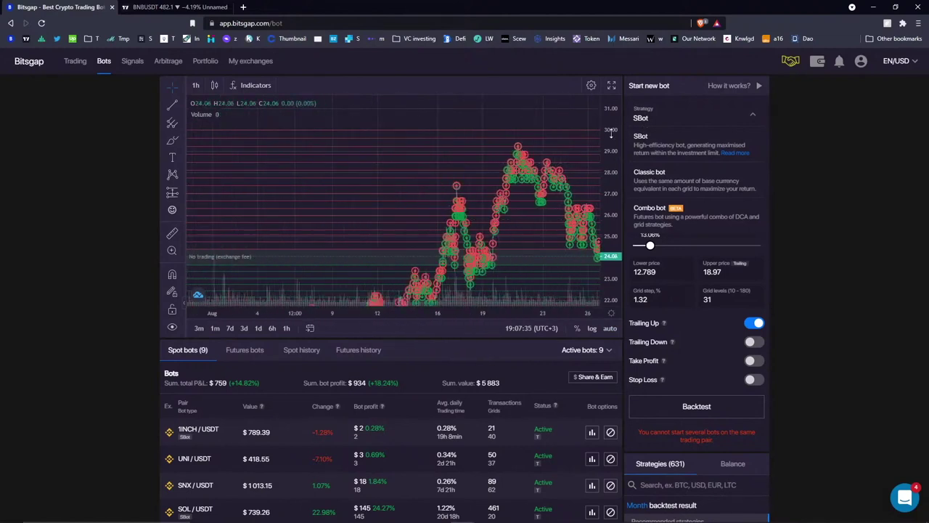
mouse_move(440, 126)
mouse_down()
mouse_move(321, 106)
mouse_move(273, 194)
mouse_move(341, 178)
mouse_move(394, 190)
mouse_move(552, 181)
mouse_move(591, 206)
mouse_up()
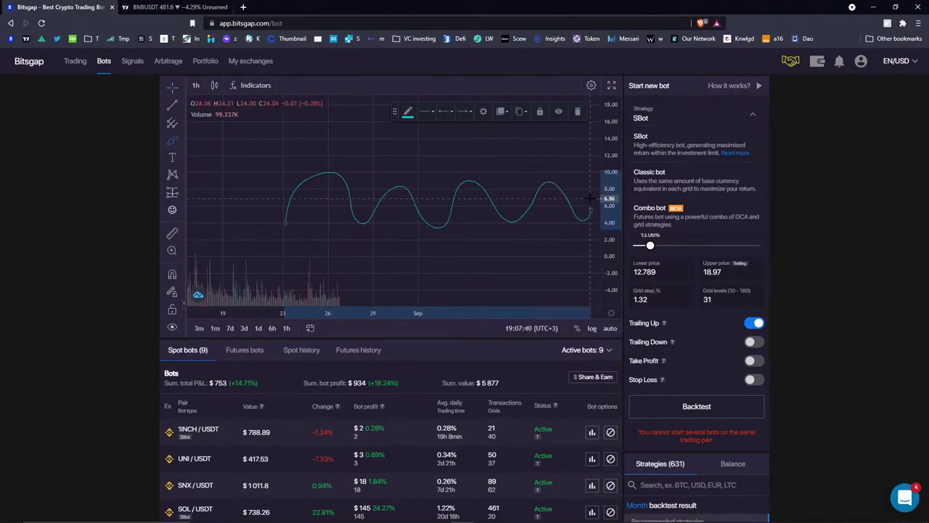
click(577, 111)
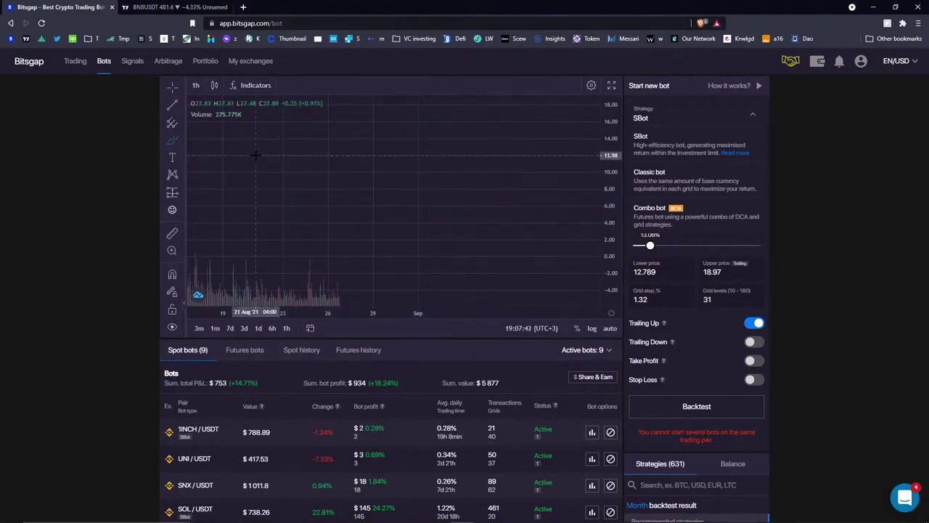
Brush a falling wave that turns into a rising arrow on the chart, delete it and close the strategy choices.
mouse_move(235, 141)
mouse_down()
mouse_move(247, 133)
mouse_move(294, 195)
mouse_move(341, 188)
mouse_move(354, 233)
mouse_move(374, 234)
mouse_move(475, 161)
mouse_move(474, 149)
mouse_move(518, 167)
mouse_up()
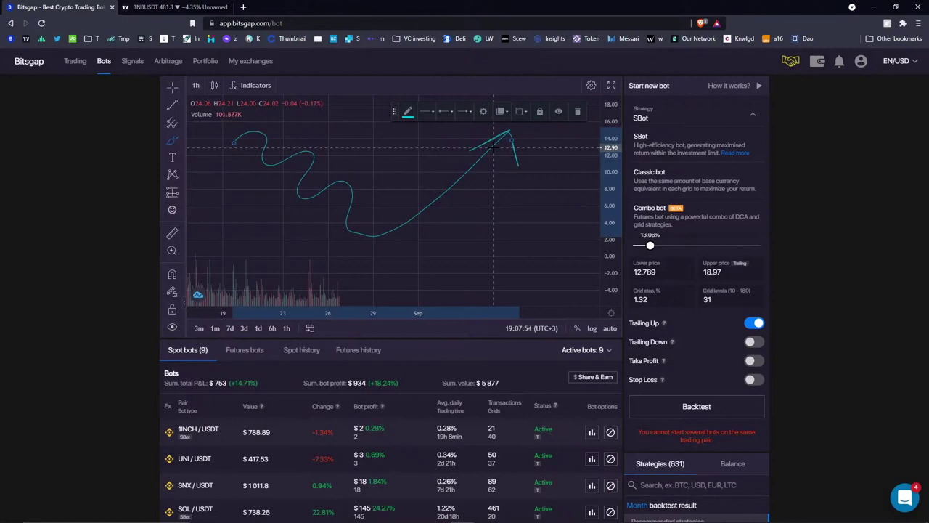
click(577, 111)
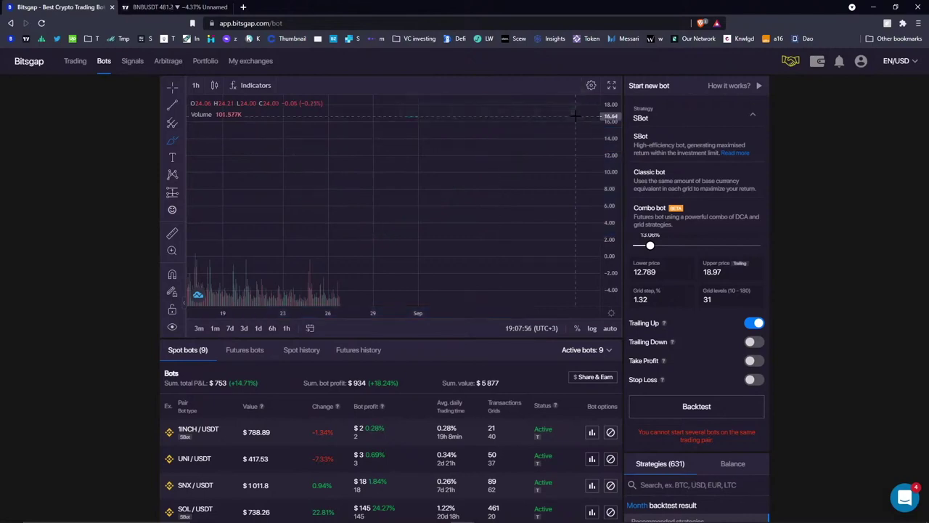
click(681, 121)
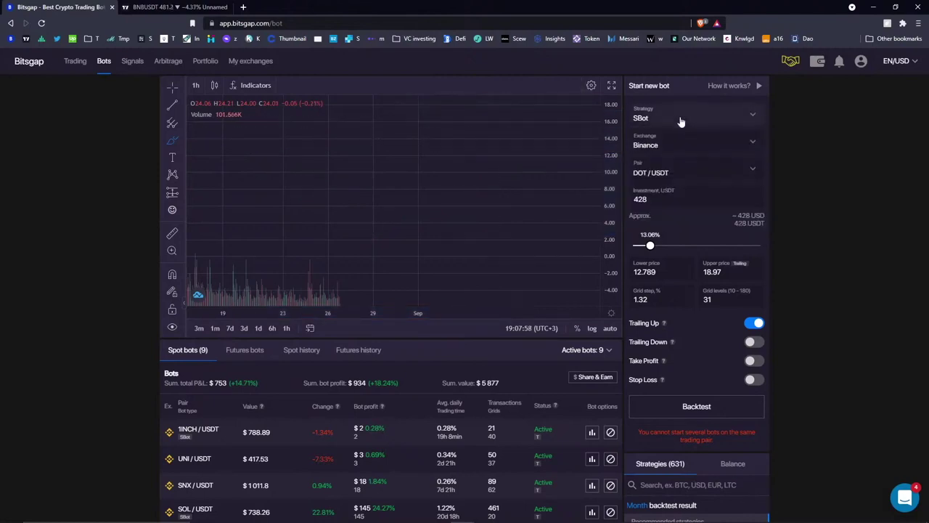
scroll(356, 339, down, 2)
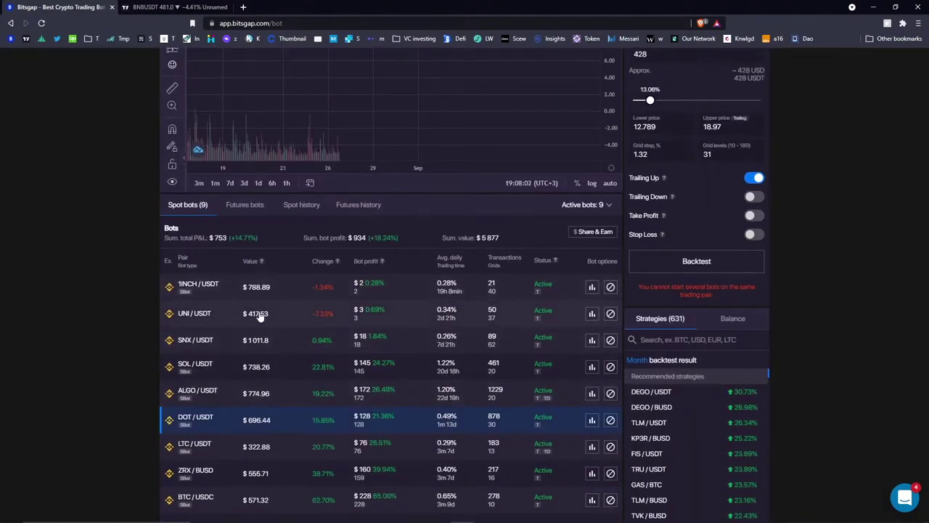
Load the 1INCH/USDT, UNI/USDT and SNX/USDT bots in turn from the spot bots list and inspect the SNX/USDT chart.
click(226, 292)
click(213, 314)
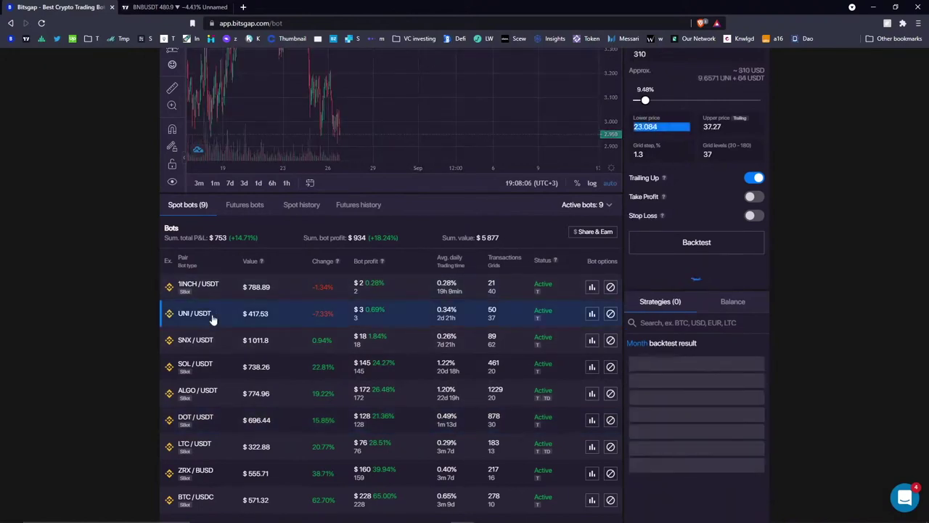
click(220, 342)
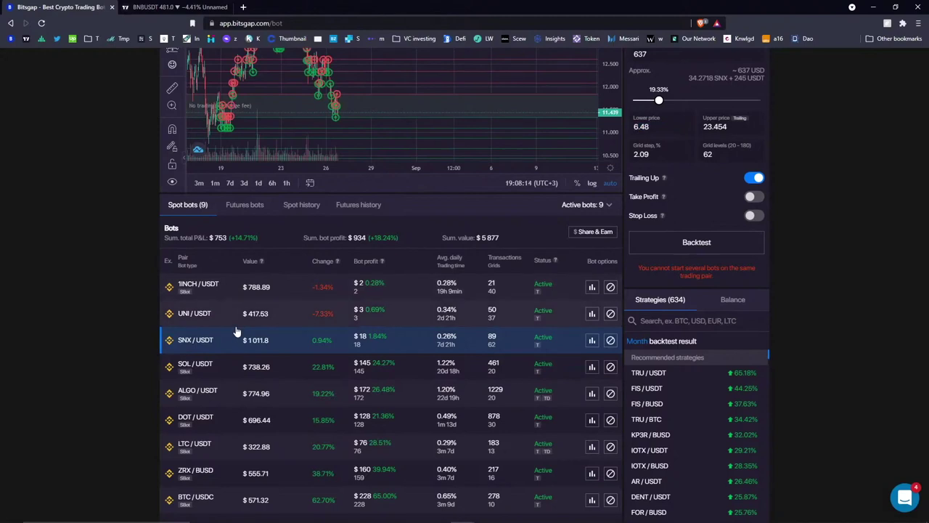
scroll(342, 297, up, 3)
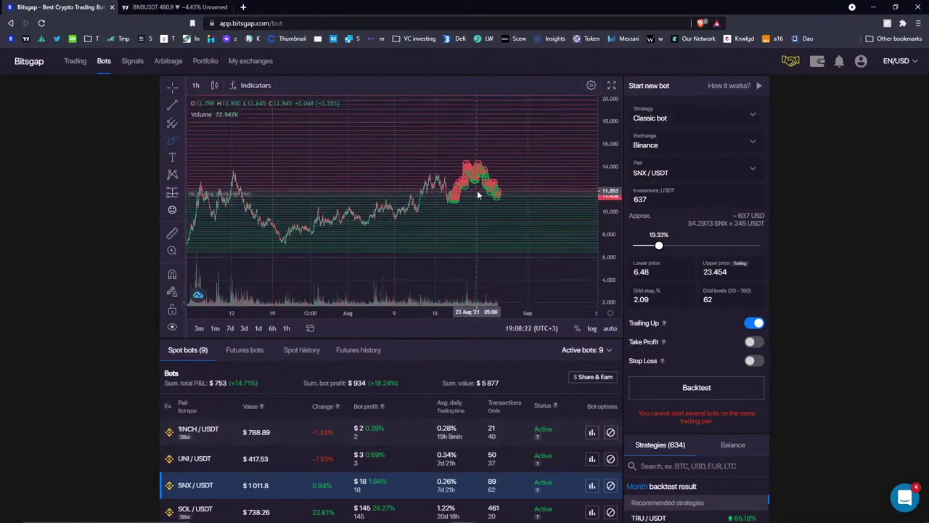
Draw a trend line under the SNX/USDT lows from about 6.2 up to about 13.0 and delete it.
click(489, 126)
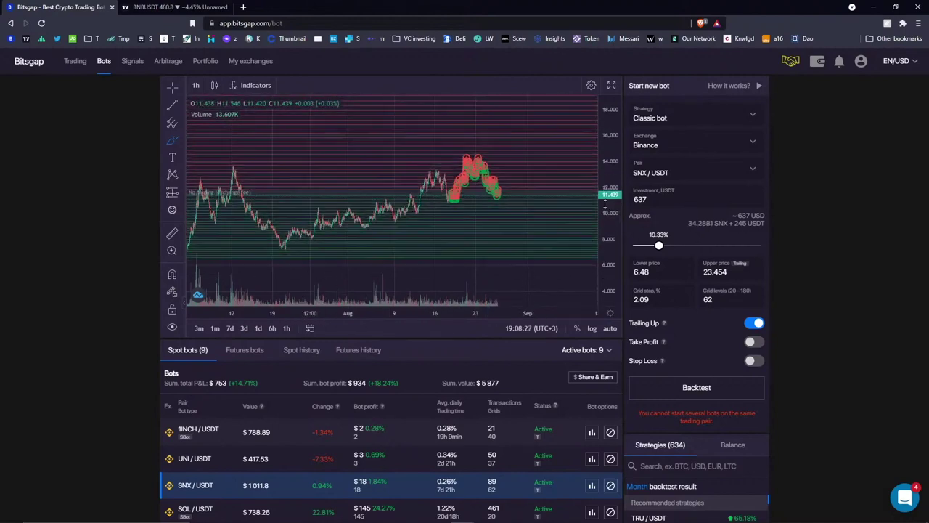
click(577, 111)
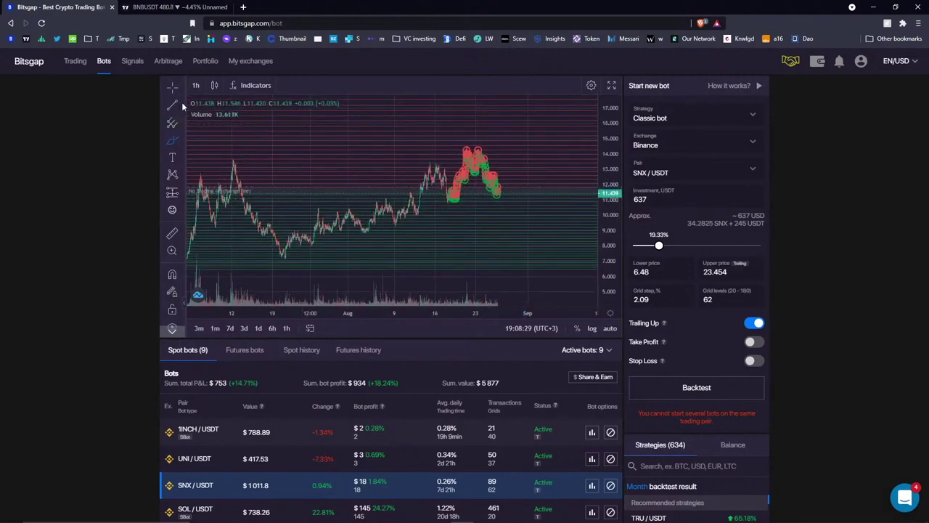
click(182, 103)
click(213, 95)
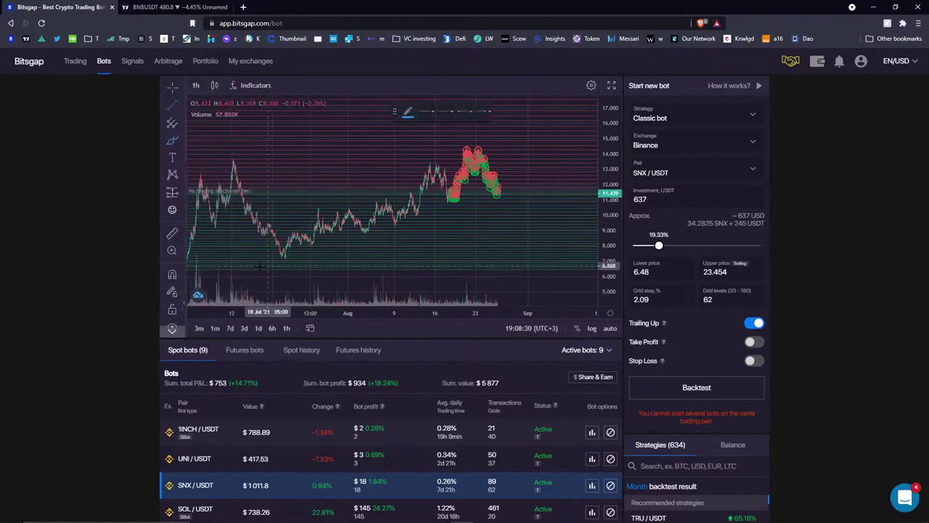
click(225, 273)
click(592, 169)
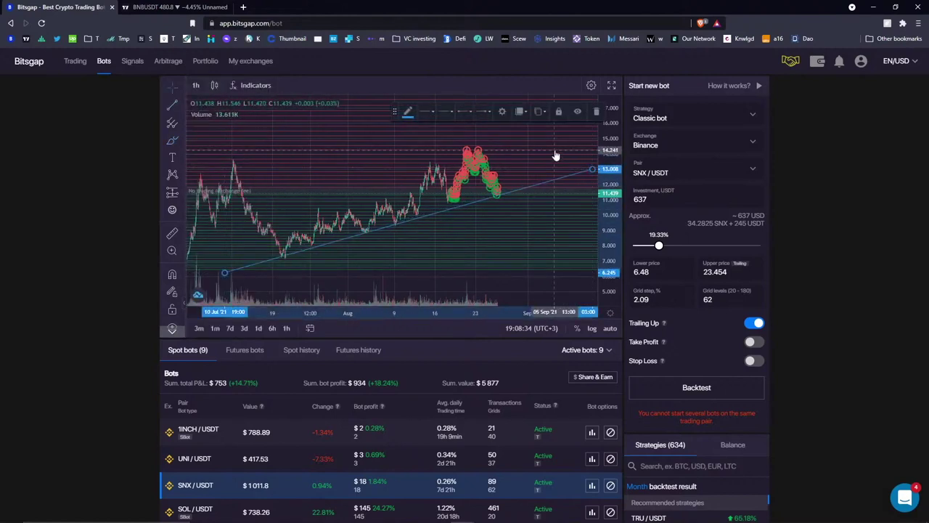
click(596, 111)
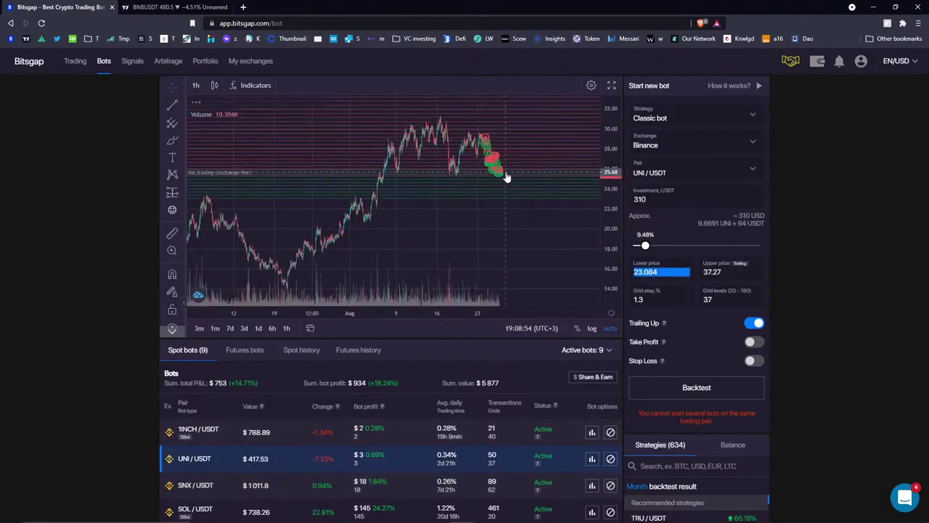
Set the UNI/USDT bot's chart to the 4-hour timeframe and compress its price scale to show the whole grid range.
click(195, 85)
click(224, 231)
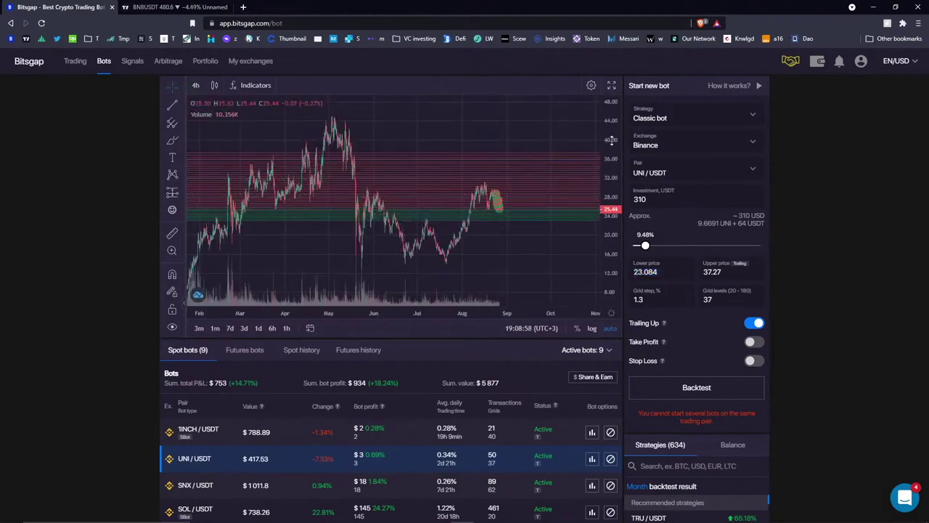
drag(614, 143, 615, 196)
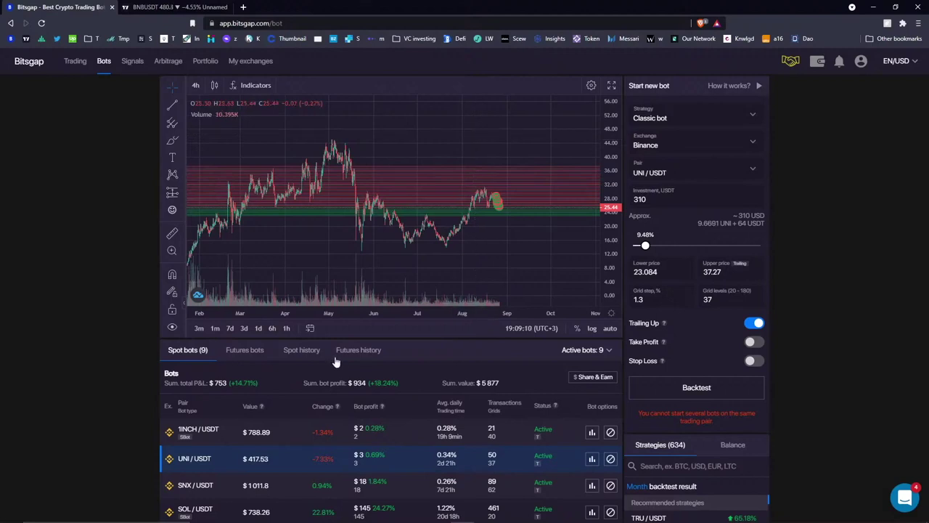
Load the BTC/USDC bot from the spot bots list and examine its trades on the chart since May 2021.
scroll(323, 390, down, 1)
scroll(296, 446, down, 3)
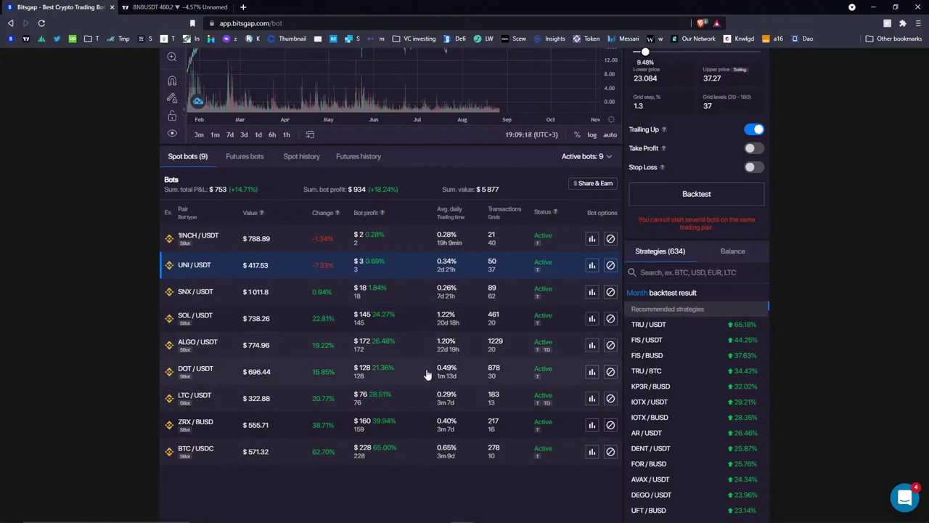
click(424, 448)
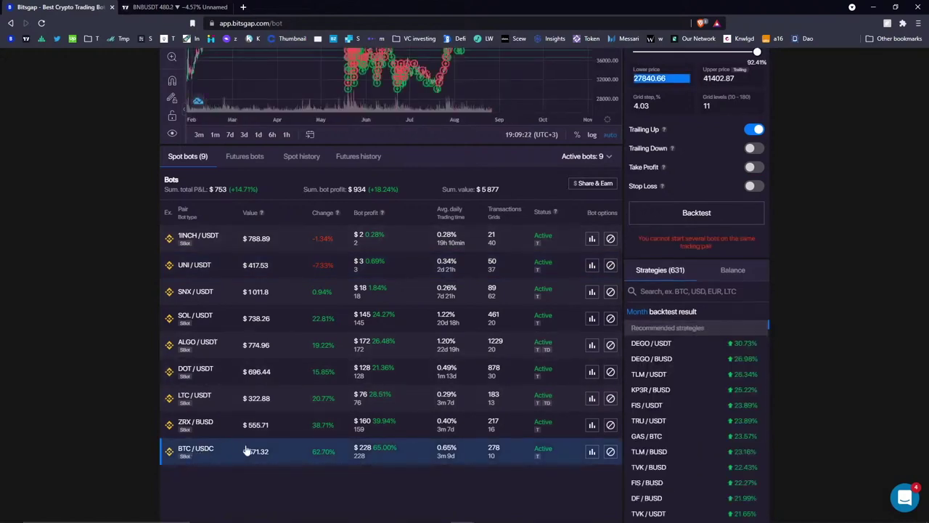
scroll(244, 450, up, 3)
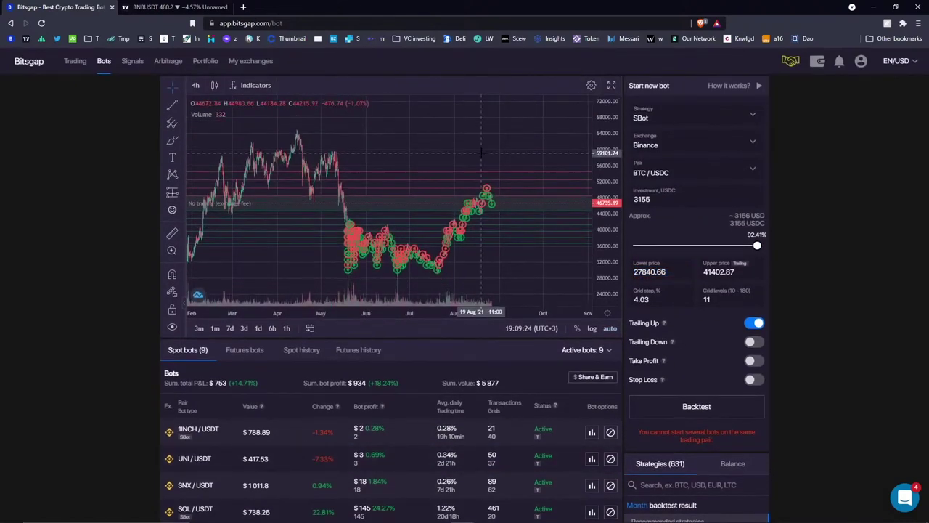
scroll(431, 156, up, 2)
drag(432, 156, 530, 138)
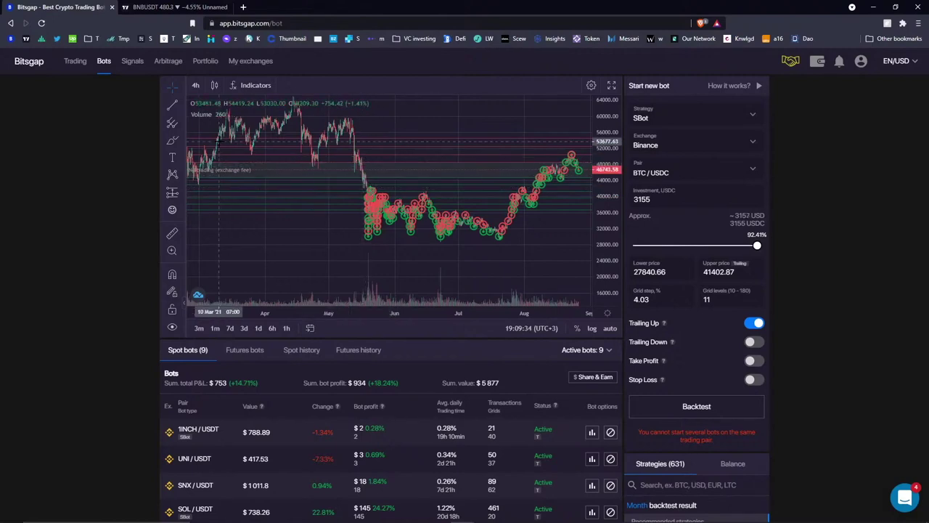
scroll(331, 187, down, 2)
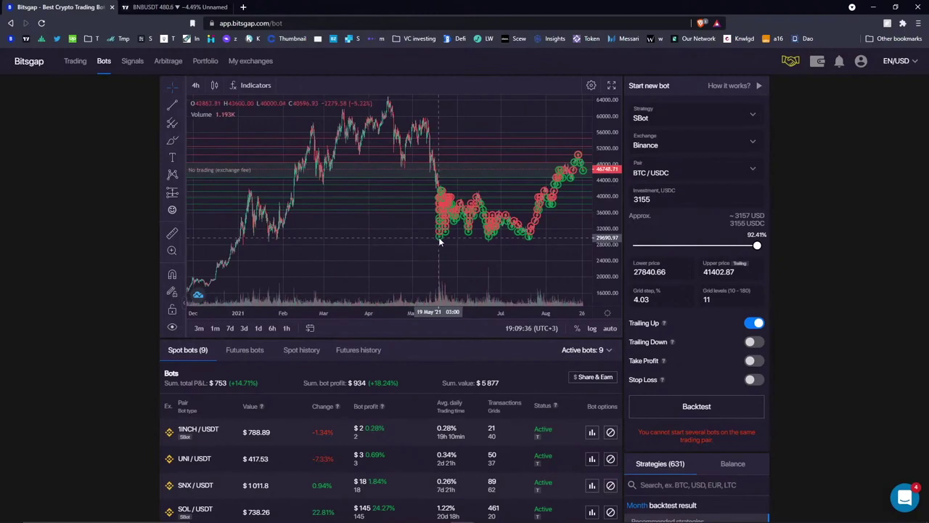
scroll(422, 233, up, 1)
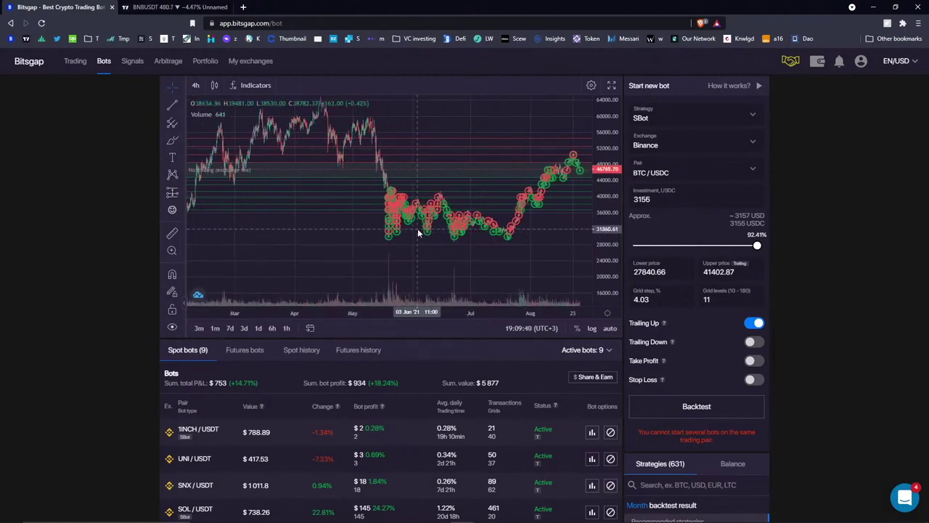
scroll(419, 233, down, 1)
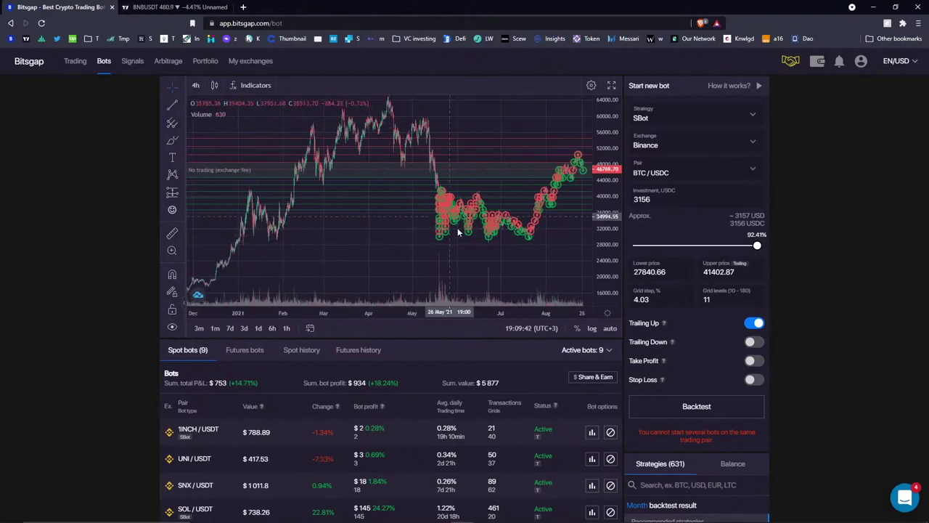
Brush a mark beside the May price drop on the BTC/USDC chart, remove it and look over the spot bots list.
click(173, 141)
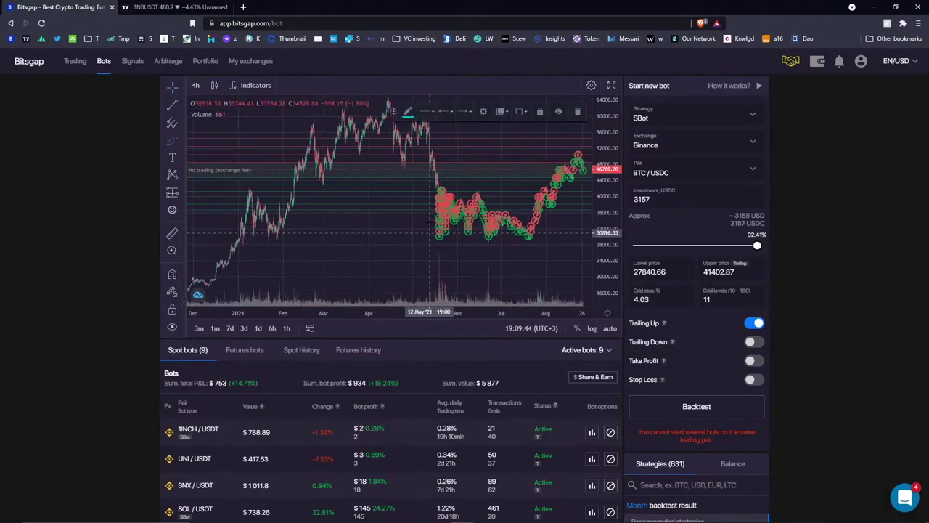
scroll(430, 371, down, 4)
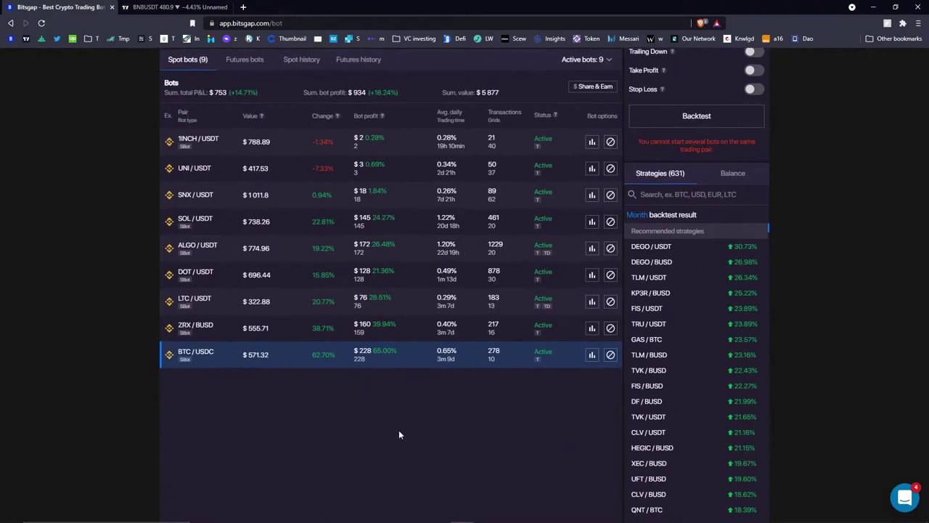
scroll(410, 443, up, 3)
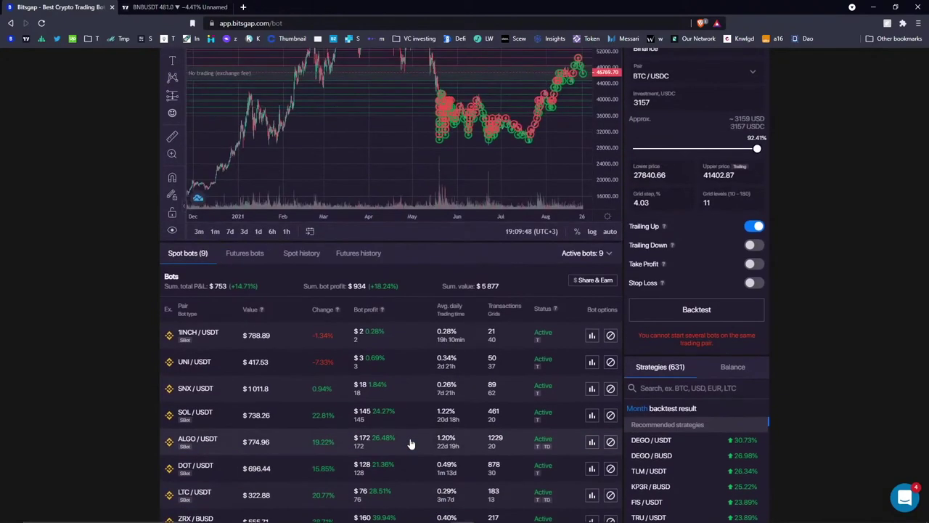
scroll(410, 443, up, 2)
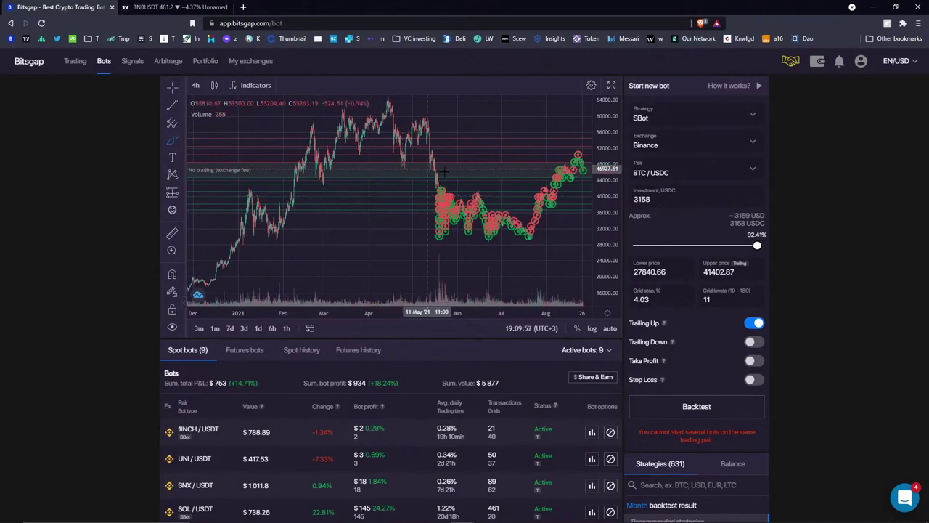
Choose the SBot strategy to preview a new BTC/USDC grid and reopen the strategy choices.
click(680, 119)
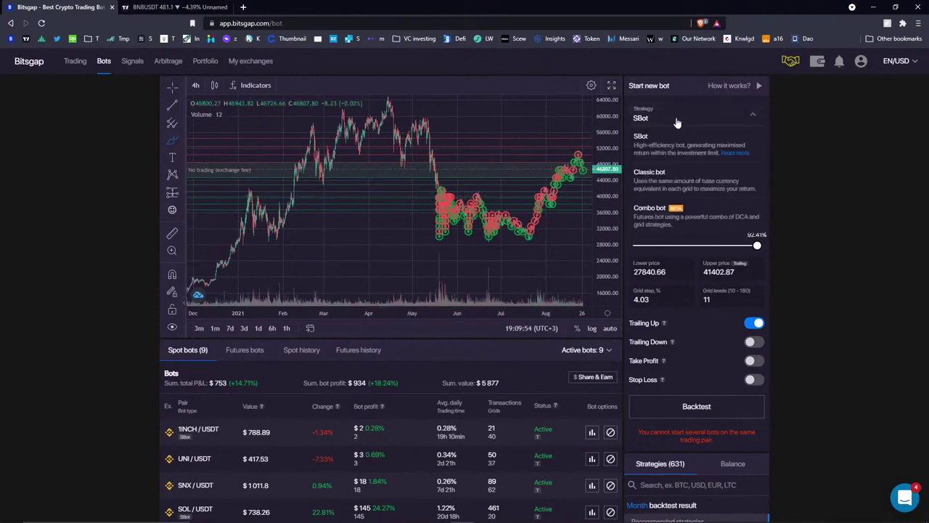
click(661, 142)
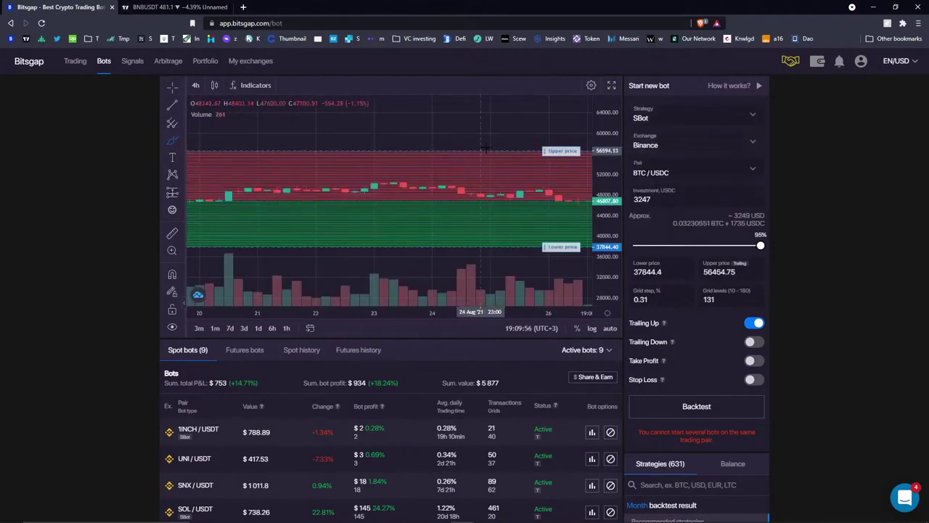
click(699, 115)
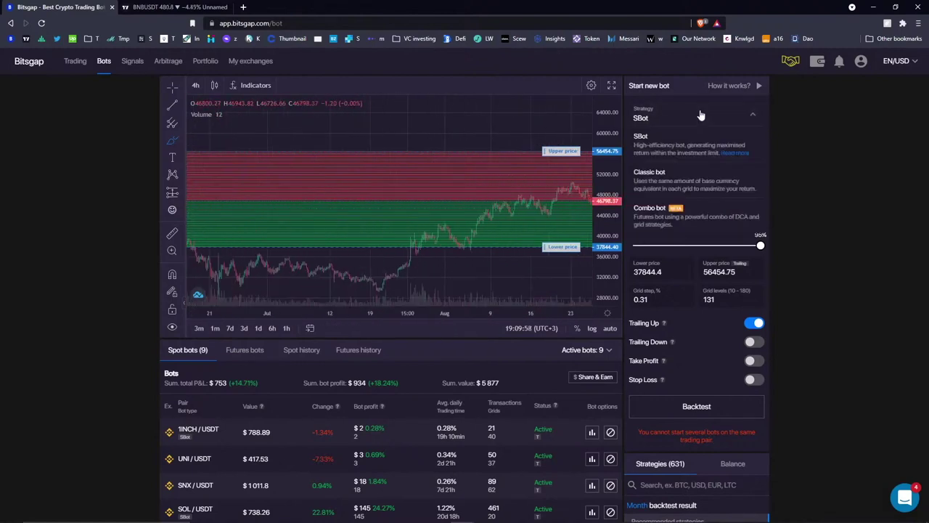
Reload the running BTC/USDC bot, brush a falling line across its chart starting near the 41,000 level and delete it.
scroll(483, 355, down, 4)
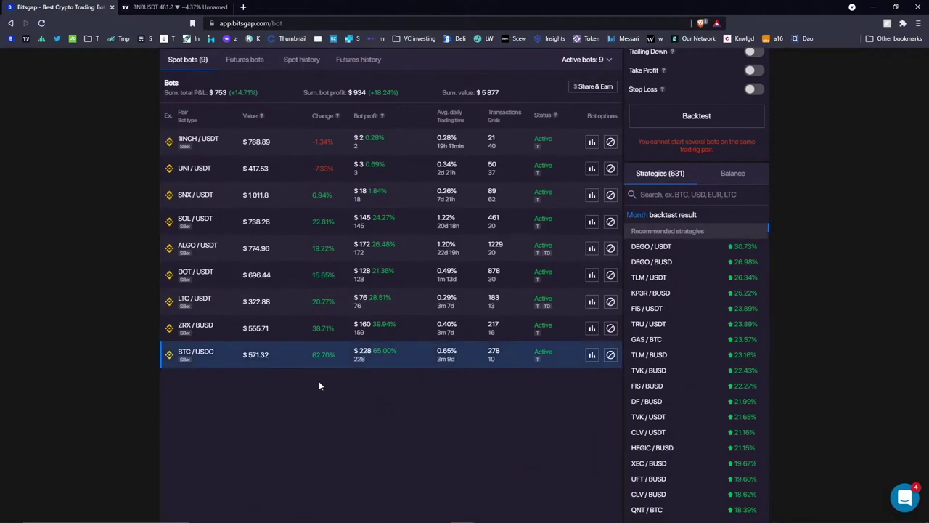
scroll(351, 378, up, 4)
scroll(380, 230, down, 5)
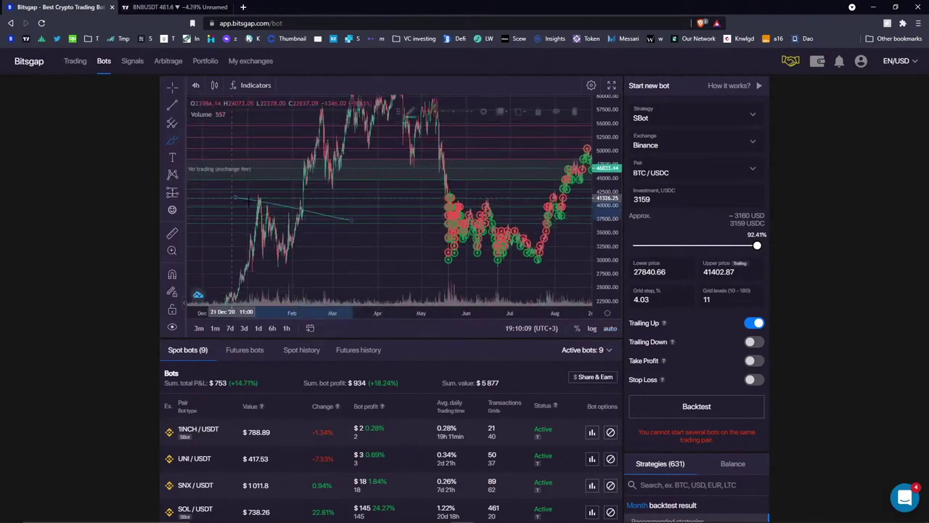
scroll(526, 214, up, 1)
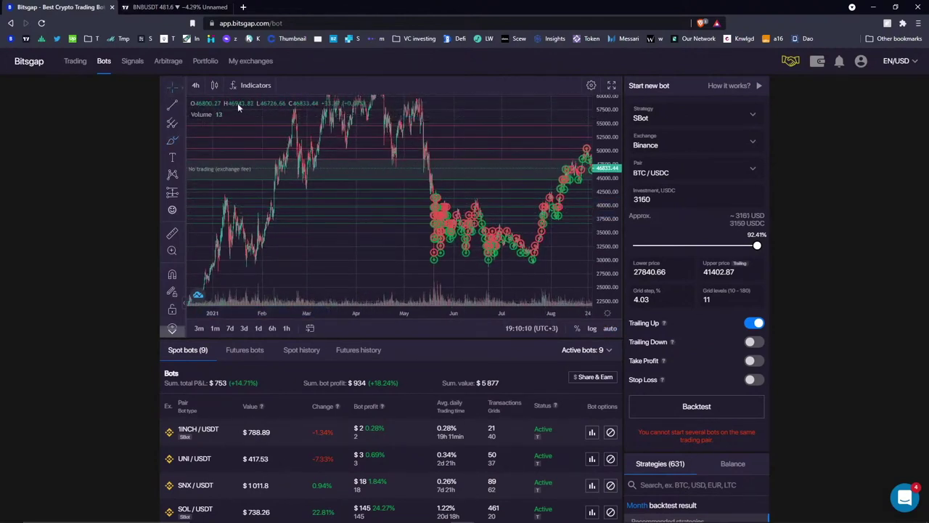
Draw a rectangle around the BTC/USDC bot's trades from 28 Apr to 20 Aug 2021, between about 28,228 and 41,509.
drag(459, 142, 343, 143)
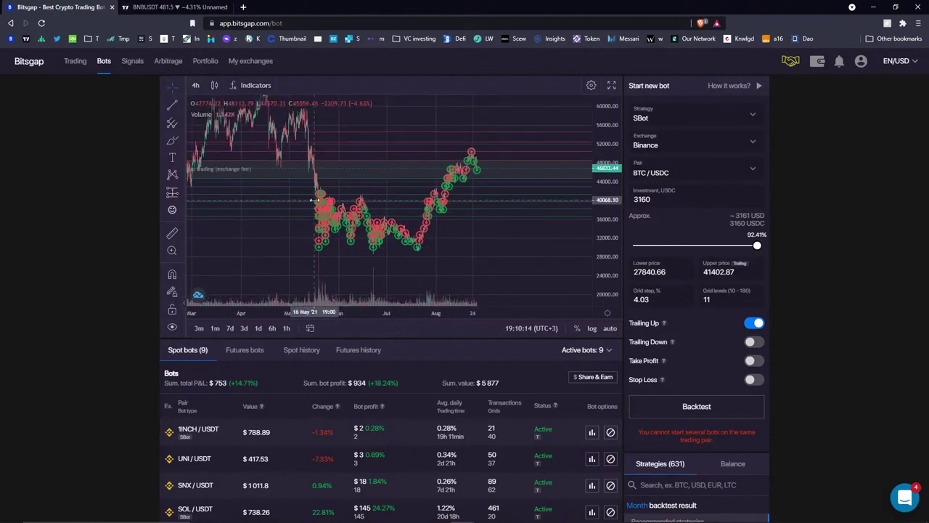
click(182, 144)
click(219, 179)
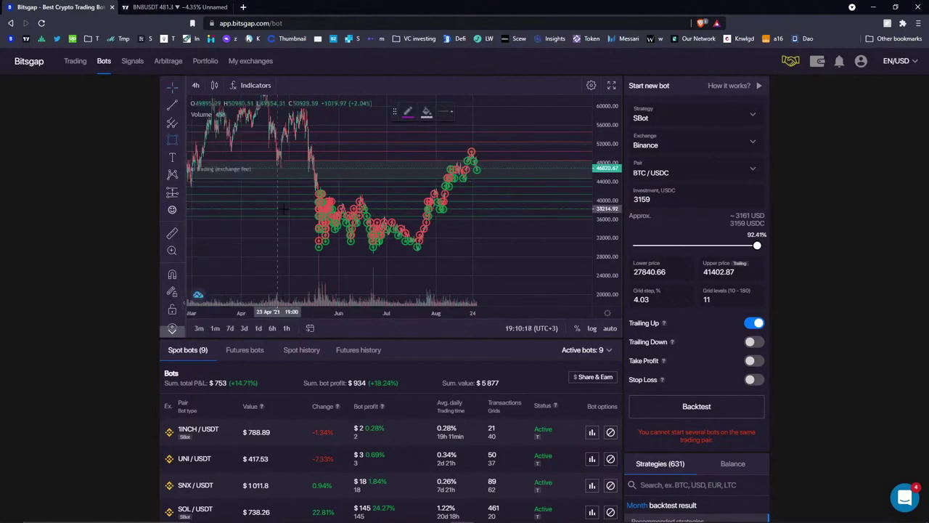
mouse_move(285, 193)
mouse_down()
mouse_move(321, 218)
mouse_move(456, 258)
mouse_move(312, 230)
mouse_move(466, 255)
mouse_up()
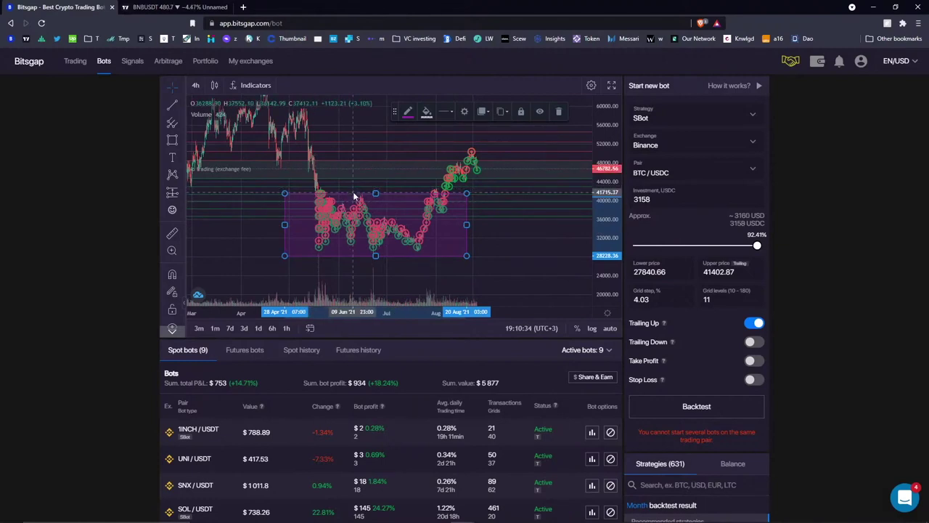
Show the bot strategy choices again and review the active spot bots list, including the BTC/USDC bot's row.
scroll(280, 441, down, 2)
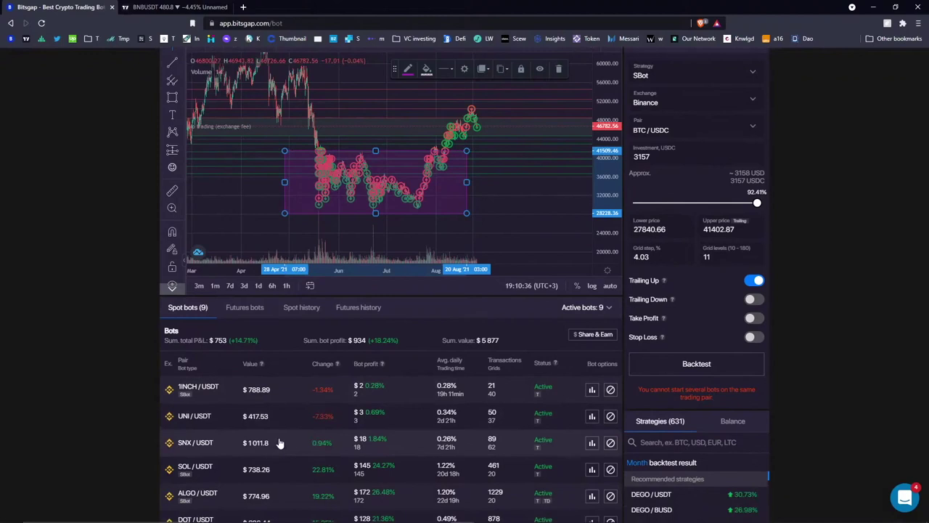
scroll(364, 415, up, 2)
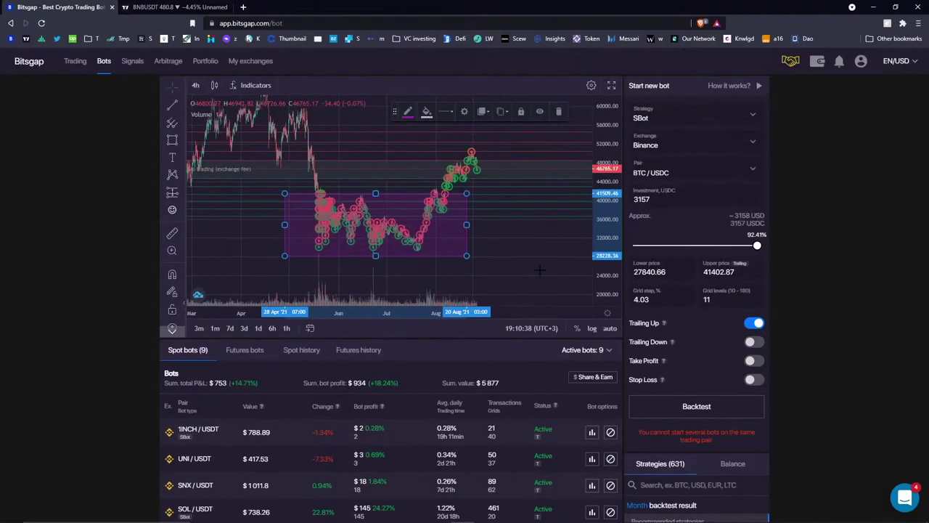
click(673, 118)
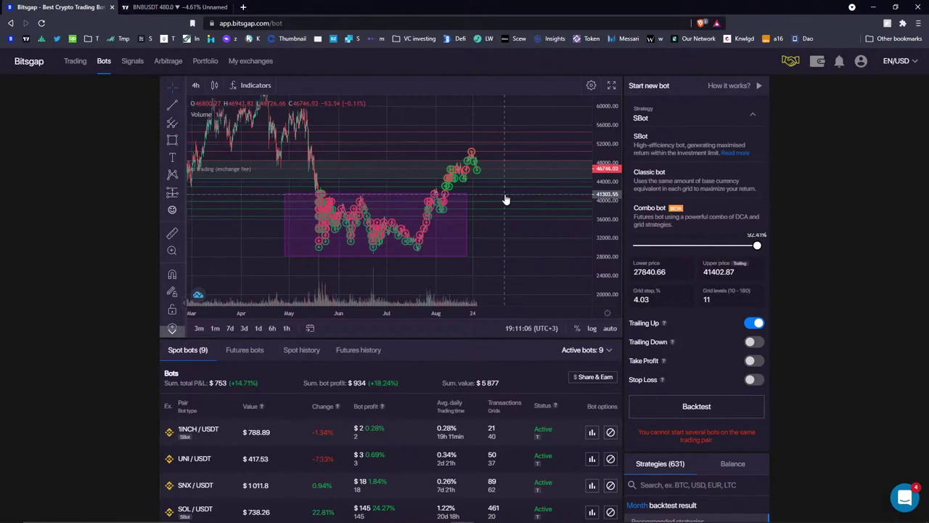
scroll(506, 198, down, 1)
scroll(386, 482, down, 3)
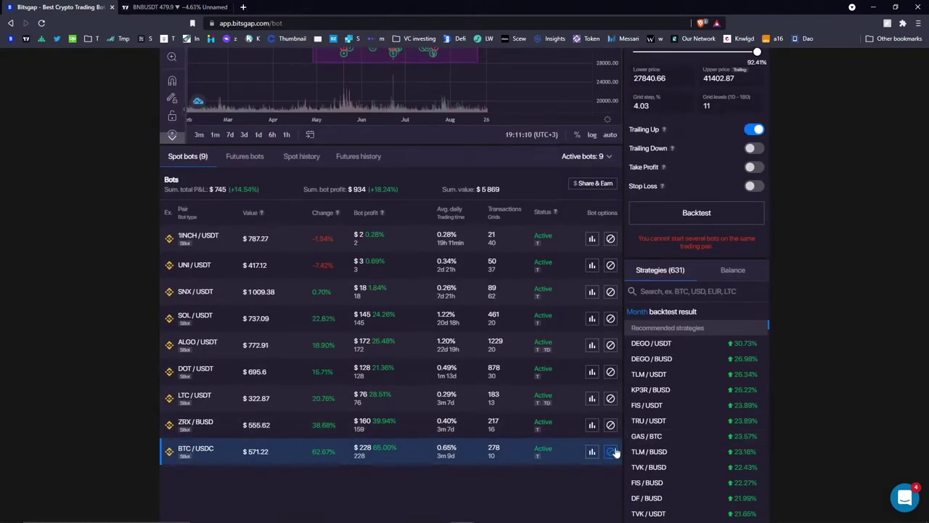
scroll(426, 487, up, 1)
scroll(397, 483, down, 1)
scroll(398, 483, up, 3)
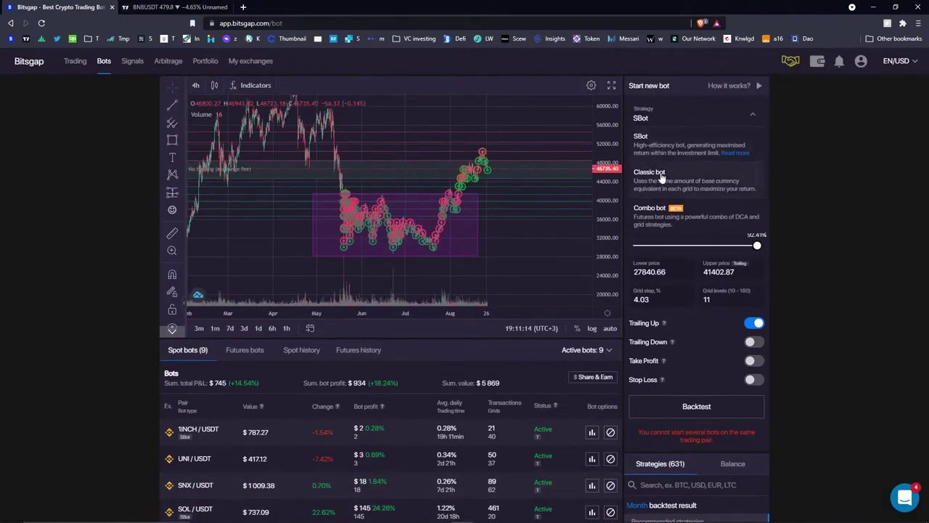
Dismiss the strategy choices and examine the BTC/USDC bot's charted trades alongside its profit row in the spot bots list.
click(828, 136)
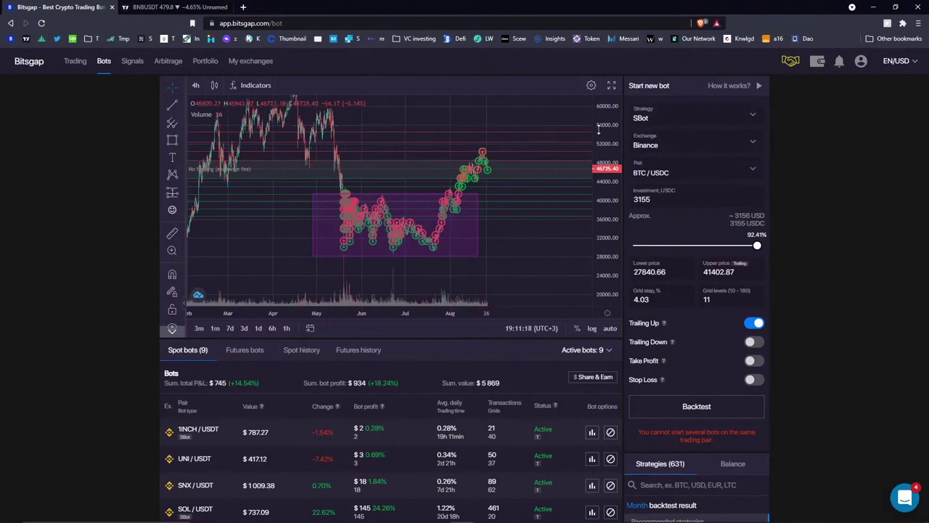
drag(599, 129, 437, 172)
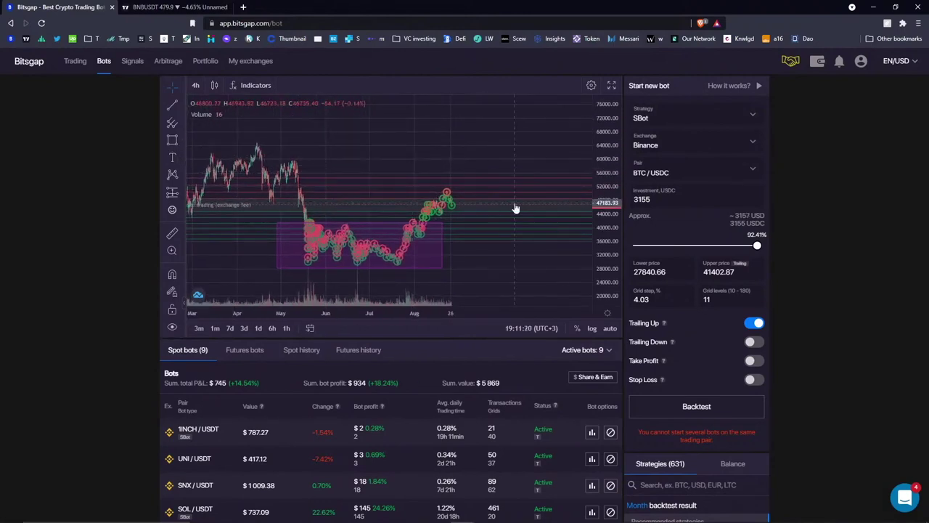
scroll(417, 409, down, 3)
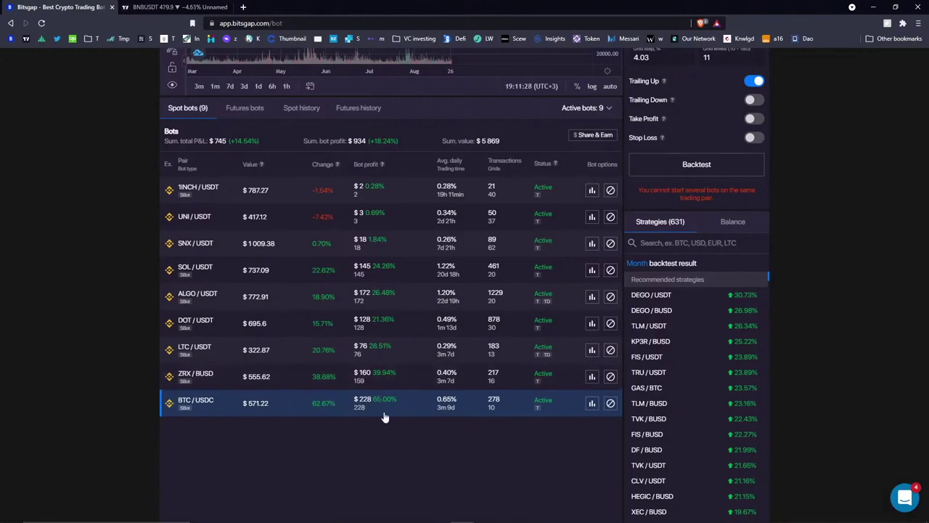
scroll(385, 418, up, 1)
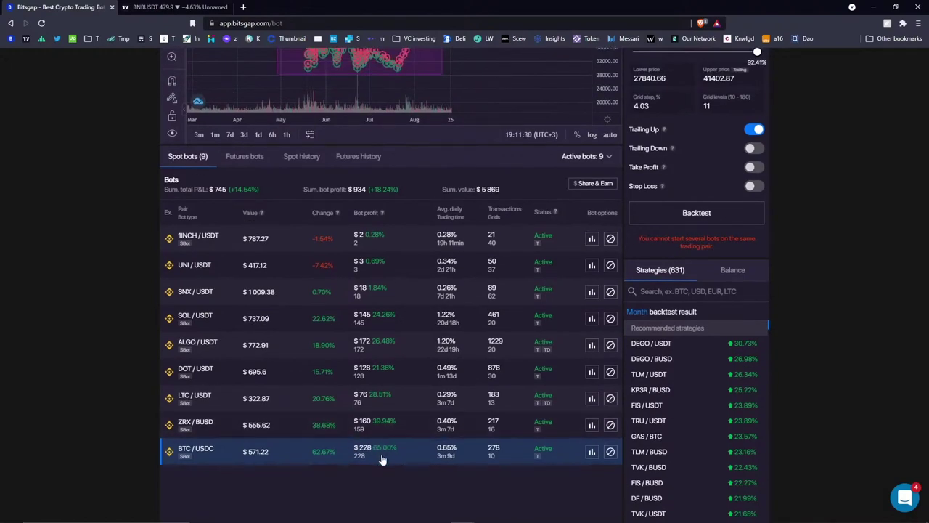
scroll(381, 450, up, 1)
scroll(435, 192, up, 1)
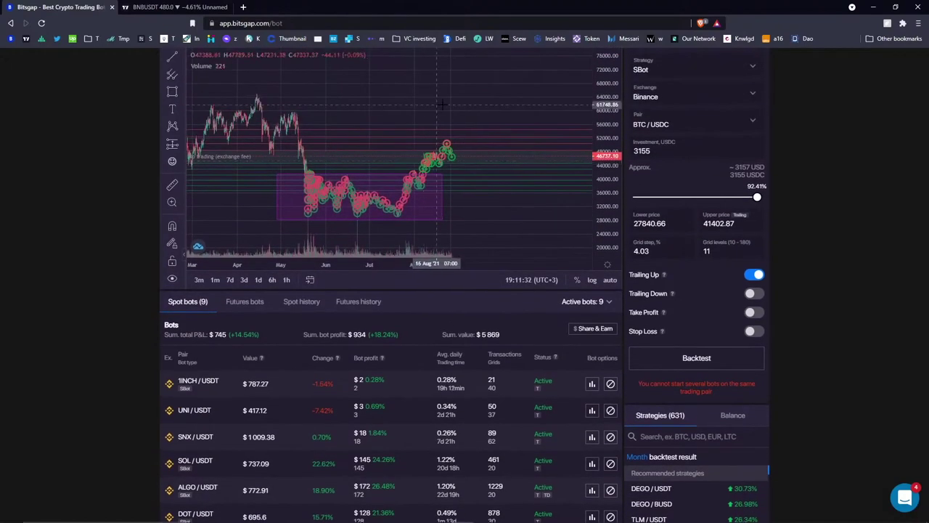
scroll(556, 157, left, 2)
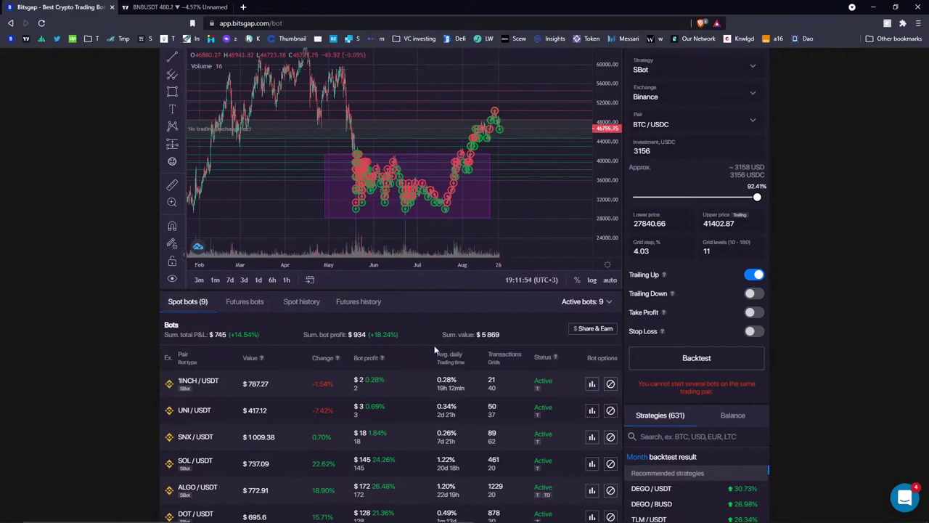
Show the running ZRX/BUSD, LTC/USDT and DOT/USDT bots on the chart one after another to inspect their grids and trades.
scroll(434, 345, down, 2)
click(278, 422)
scroll(347, 318, up, 3)
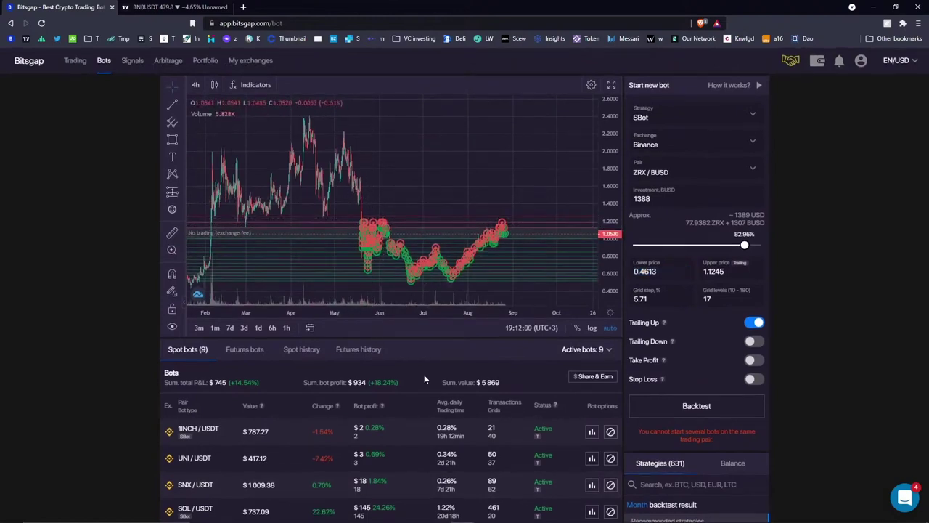
scroll(424, 374, down, 2)
key(Up)
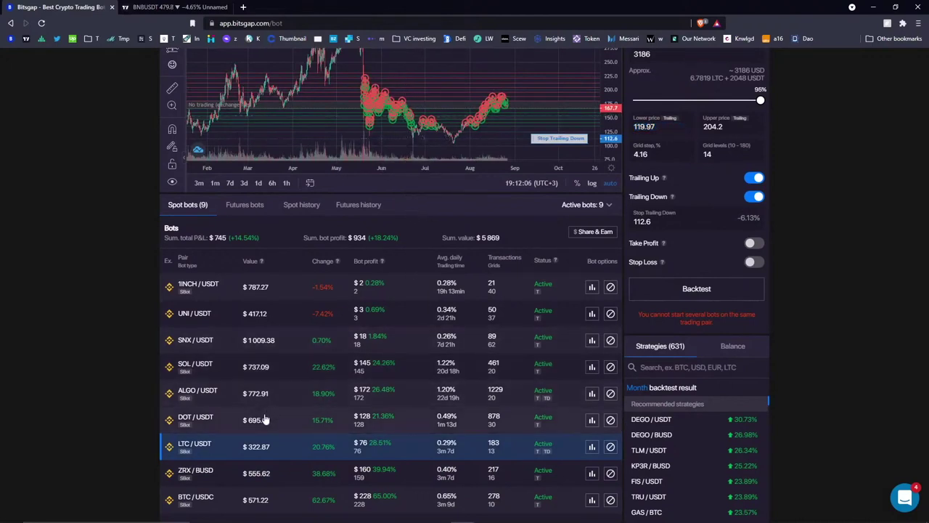
key(Up)
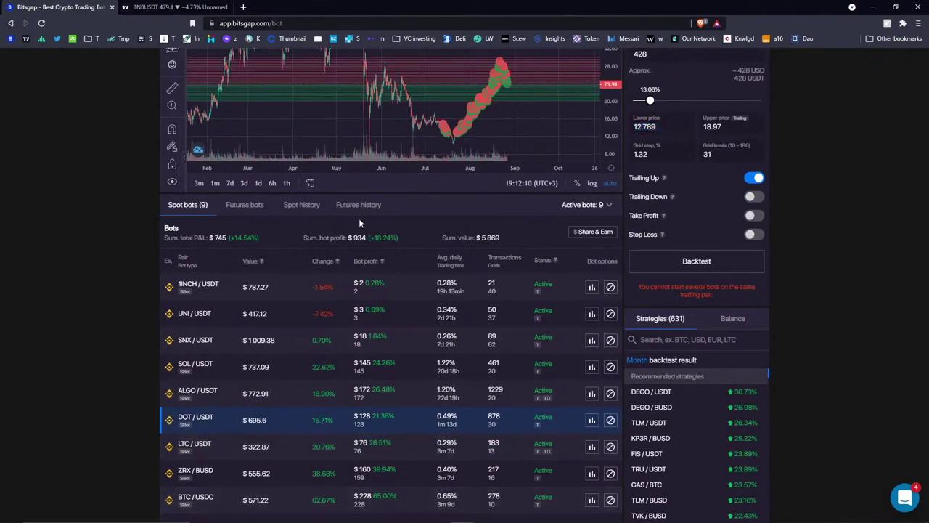
scroll(307, 443, down, 1)
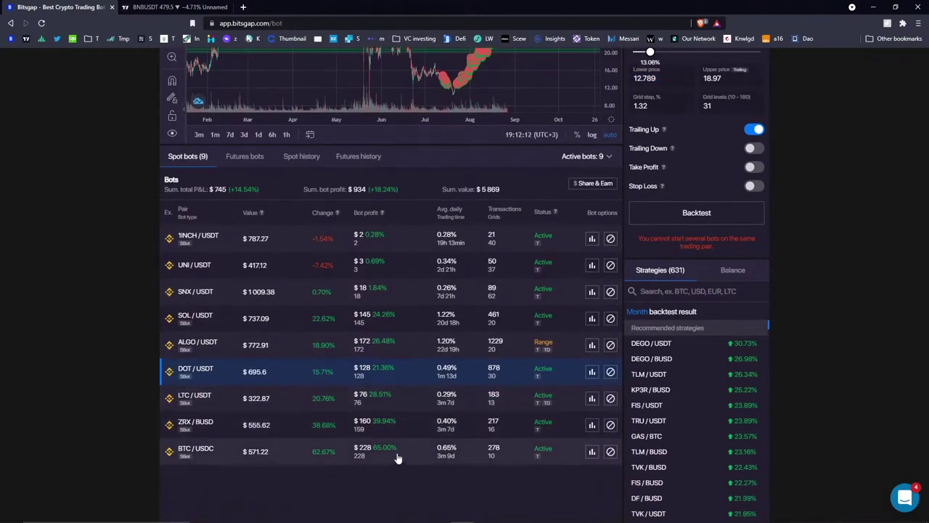
scroll(407, 393, up, 4)
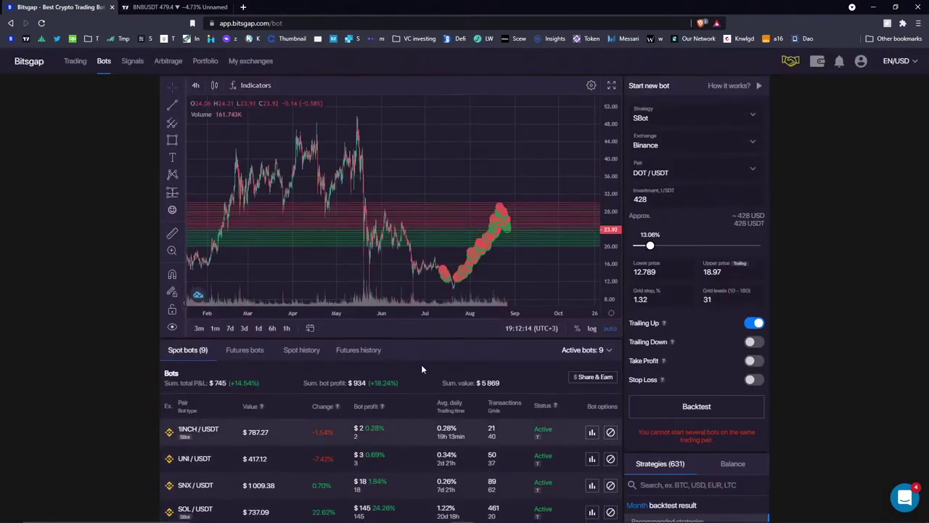
Inspect the 1INCH/USDT bot's details twice, highlighting its current 1INCH and USDT balances, and close them.
scroll(430, 390, down, 3)
scroll(429, 390, down, 1)
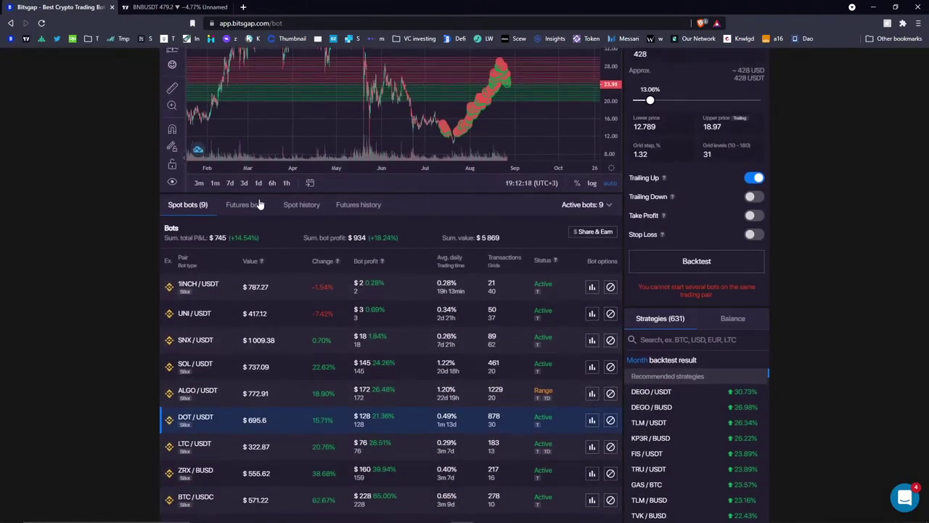
scroll(327, 232, down, 2)
scroll(286, 170, up, 1)
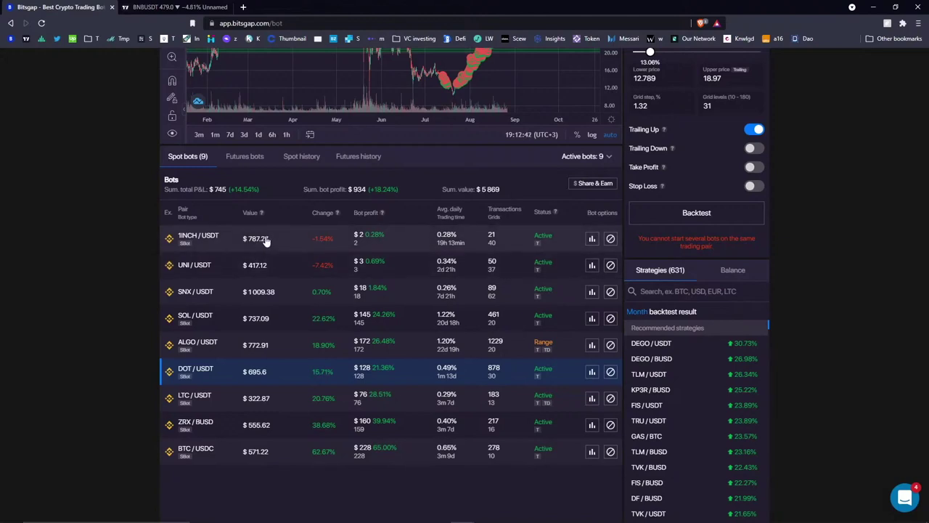
click(592, 240)
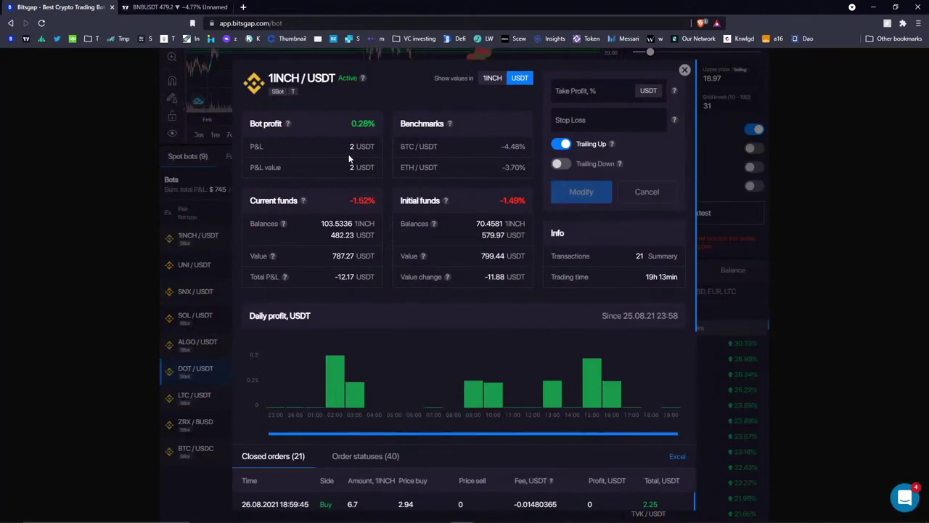
drag(321, 223, 352, 224)
drag(324, 235, 354, 236)
drag(320, 223, 376, 237)
drag(319, 223, 376, 237)
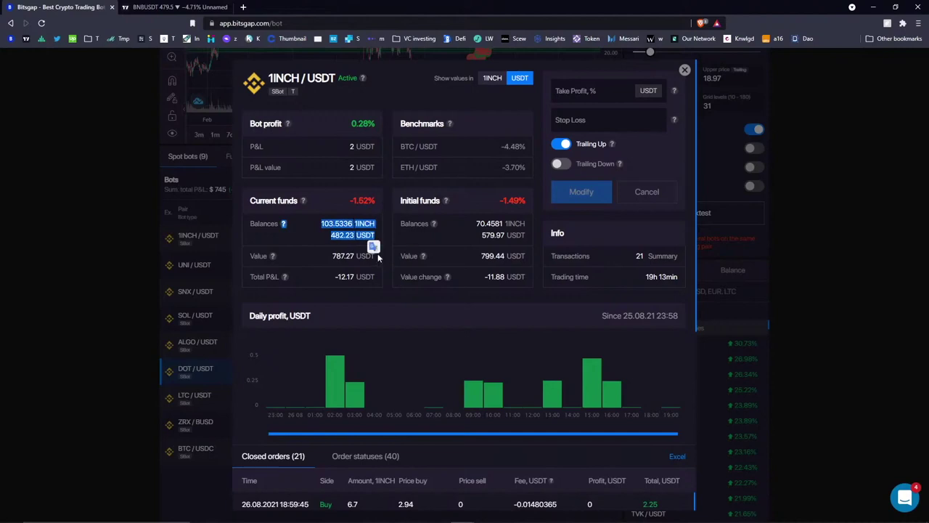
click(685, 70)
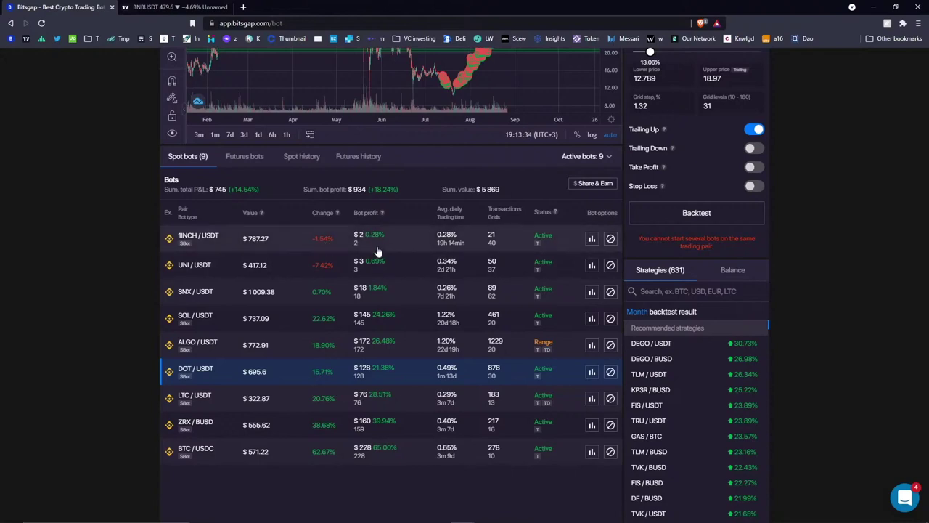
click(592, 240)
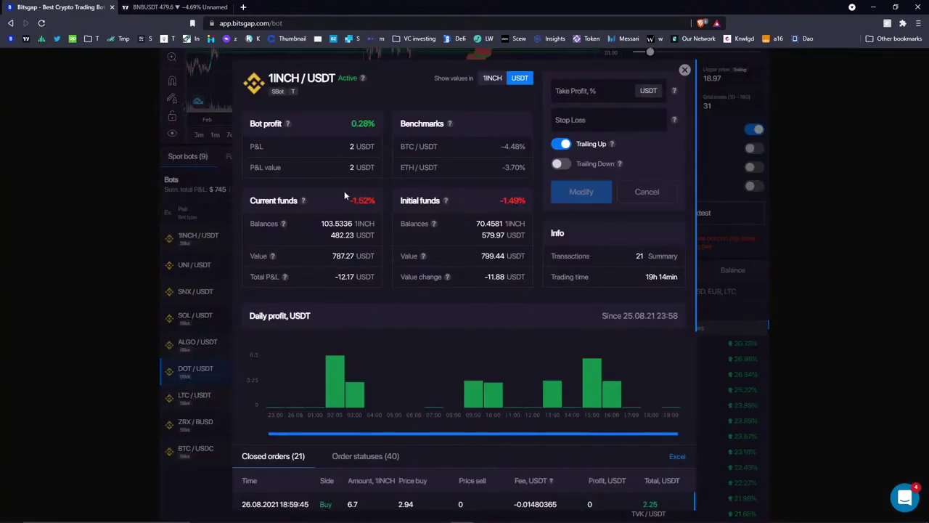
click(684, 71)
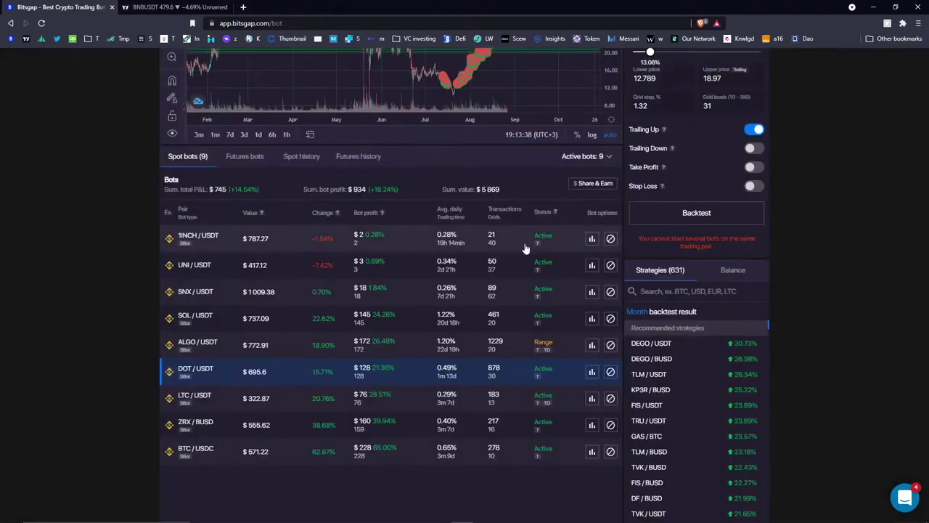
Show the running 1INCH/USDT bot on the chart and examine its individual grid trades up close.
click(334, 387)
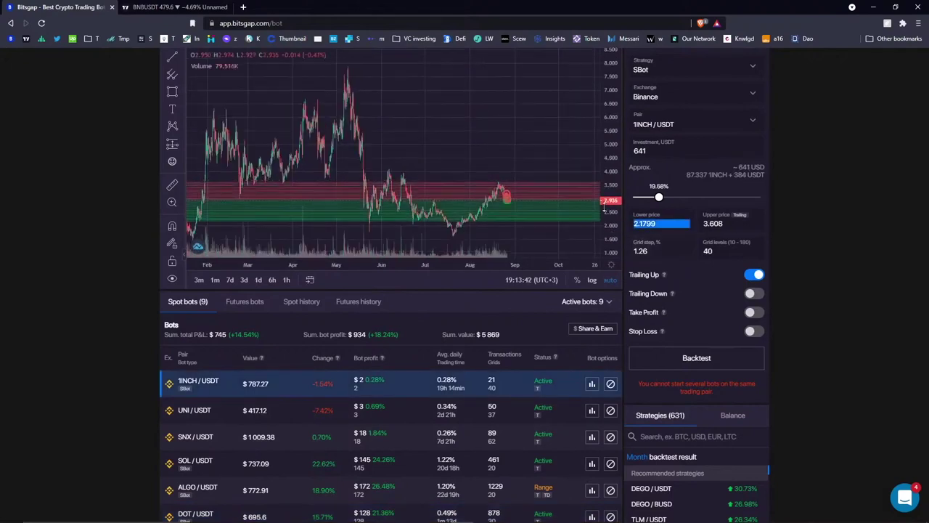
scroll(518, 153, up, 5)
drag(297, 123, 451, 116)
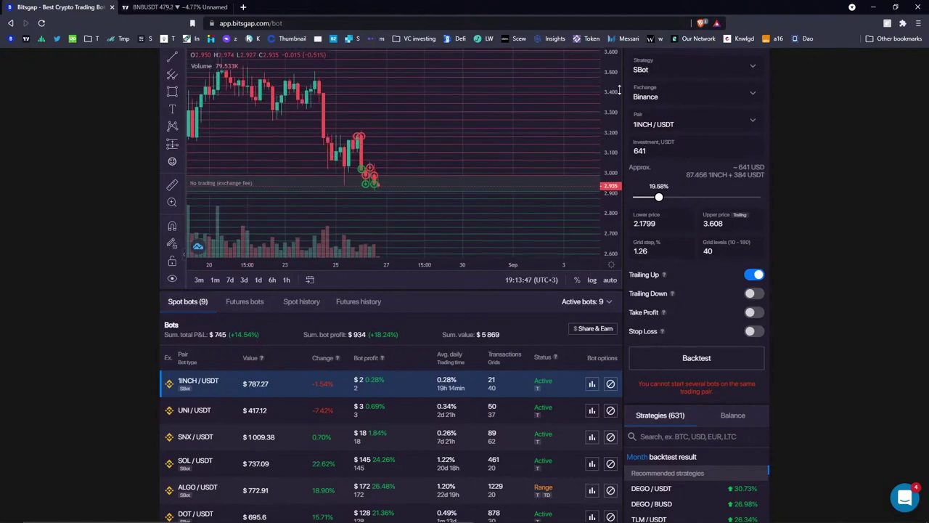
scroll(464, 135, up, 3)
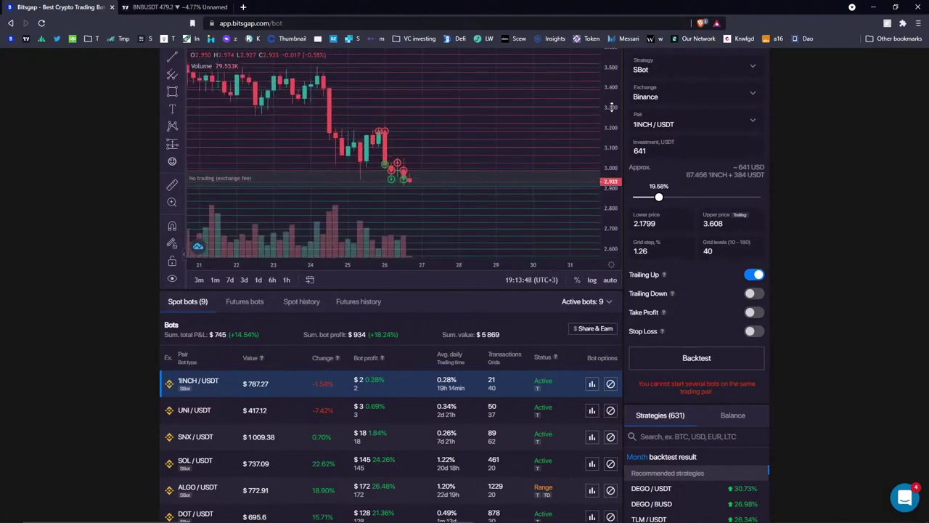
drag(613, 107, 610, 127)
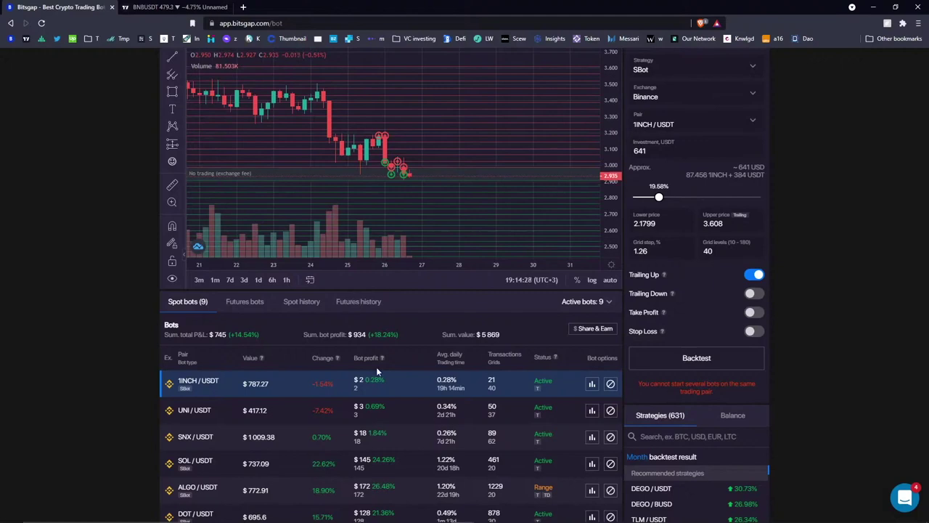
Examine the 1INCH/USDT bot's full grid range against the wider price history and review the spot bots list.
scroll(387, 201, down, 5)
scroll(469, 170, down, 5)
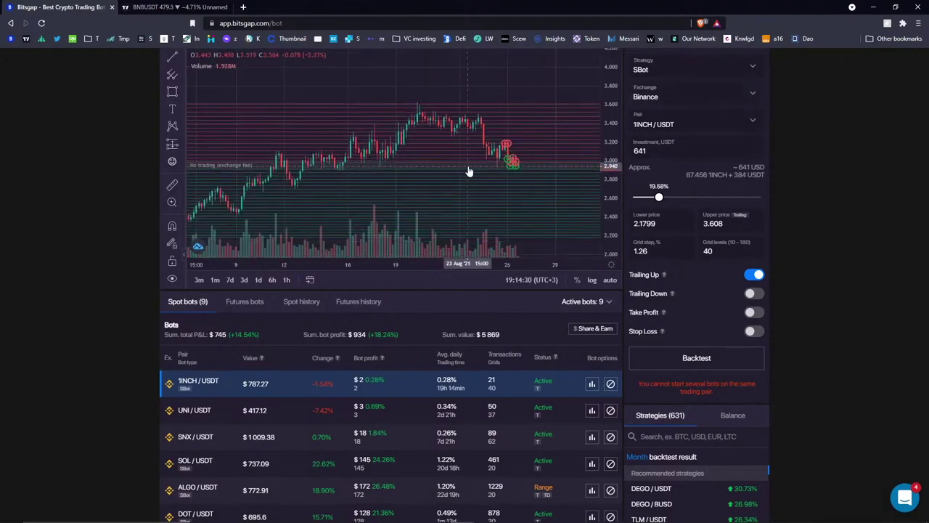
drag(613, 125, 574, 114)
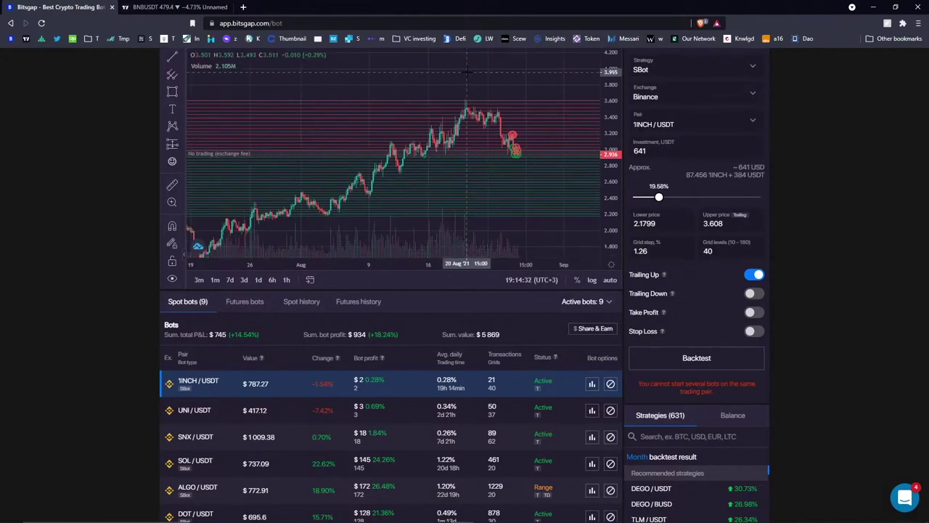
scroll(418, 345, down, 2)
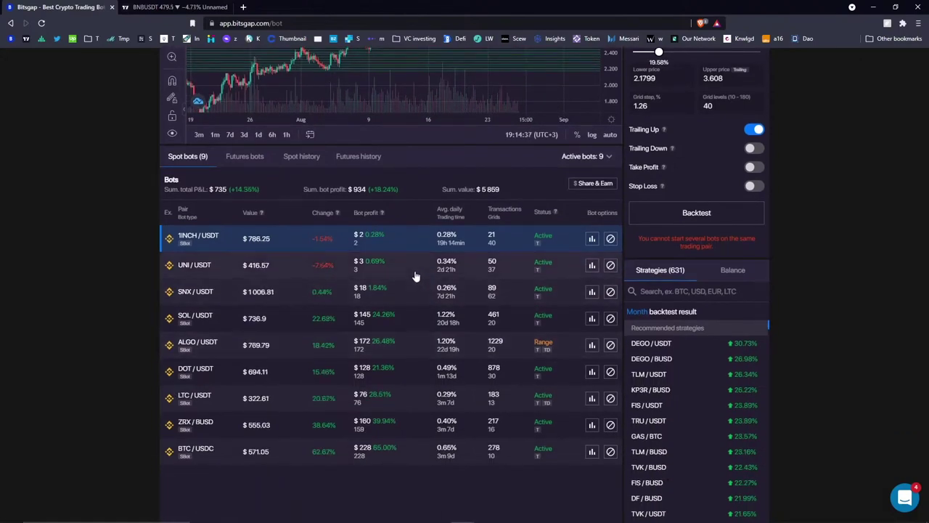
scroll(415, 276, up, 1)
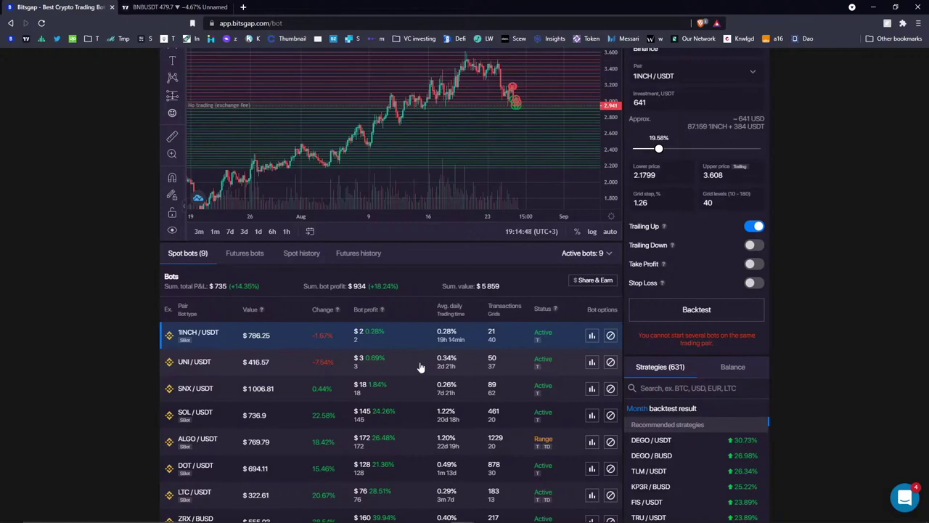
scroll(419, 367, up, 3)
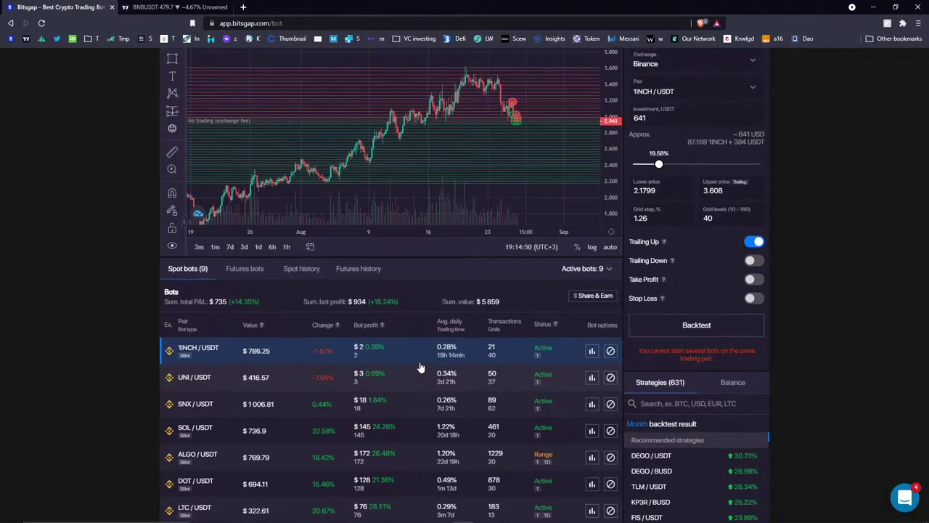
Review the bot strategy choices twice, leaving SBot selected, and inspect the area after the latest 1INCH/USDT trades.
click(711, 120)
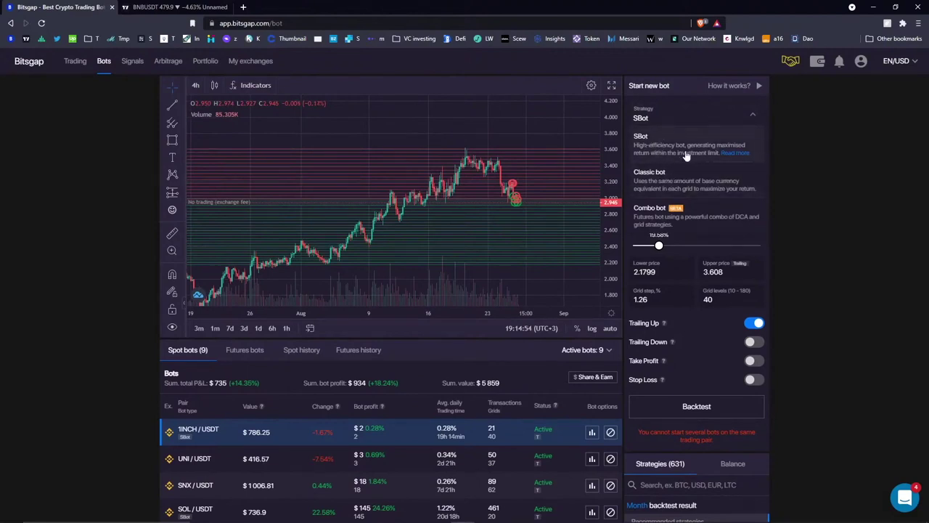
click(820, 154)
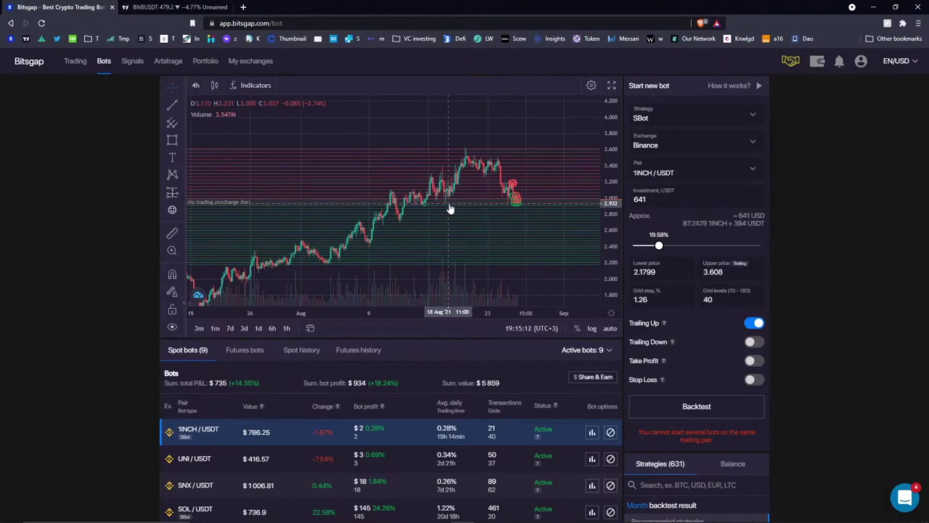
drag(512, 213, 407, 212)
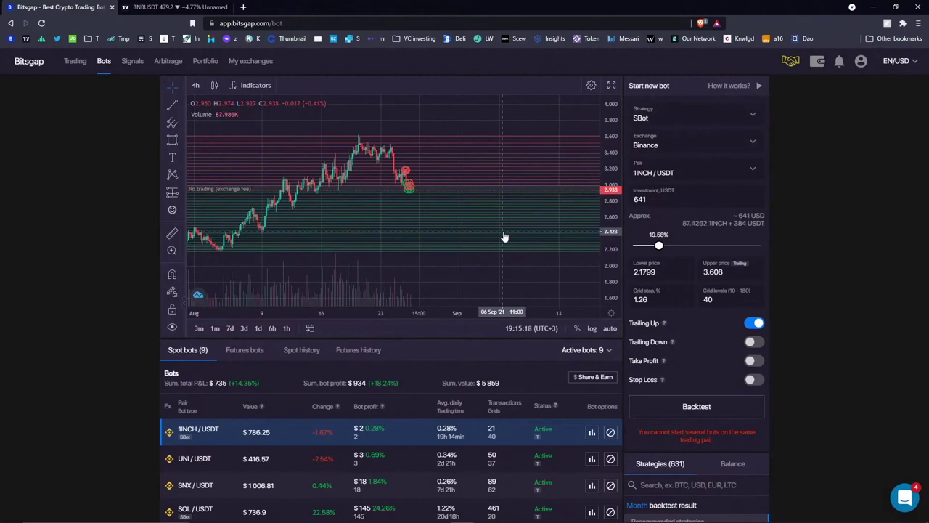
click(696, 124)
click(693, 128)
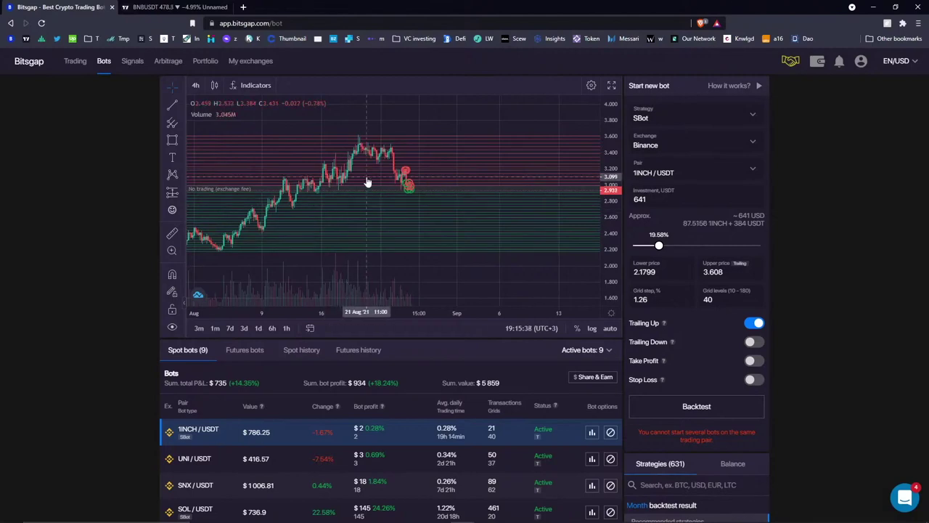
Review the diversification notes on TradingView's BNBUSDT chart and return to Bitsgap to highlight the spot bots' summary totals.
click(150, 9)
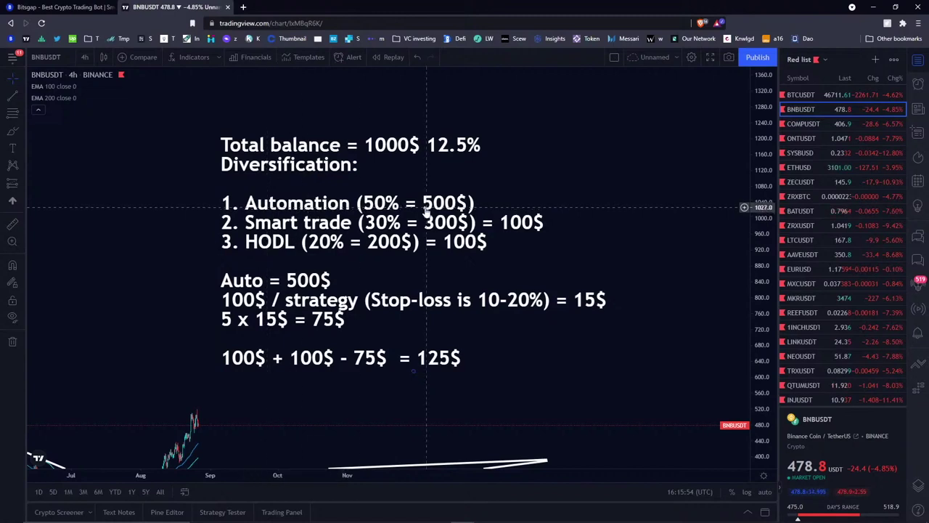
click(58, 7)
scroll(269, 258, down, 5)
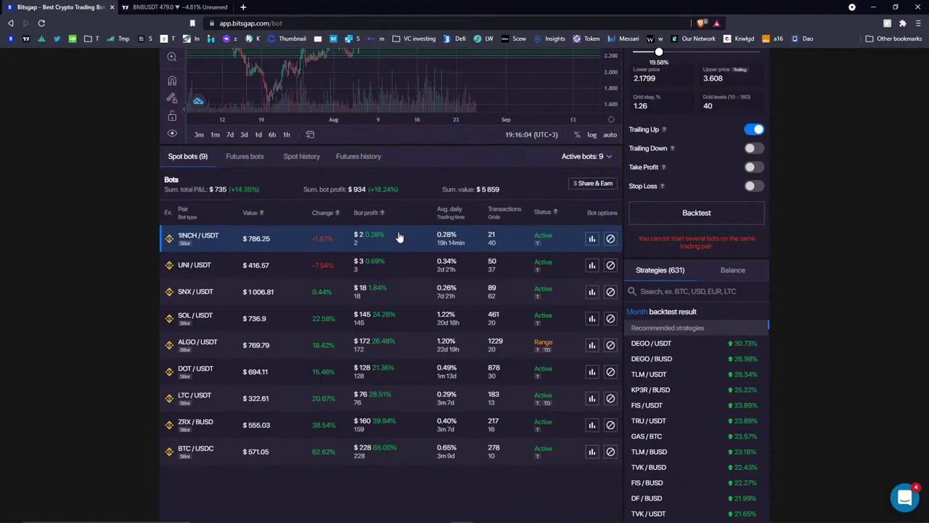
scroll(350, 244, up, 1)
mouse_move(494, 237)
mouse_down()
mouse_move(210, 238)
mouse_move(505, 239)
mouse_up()
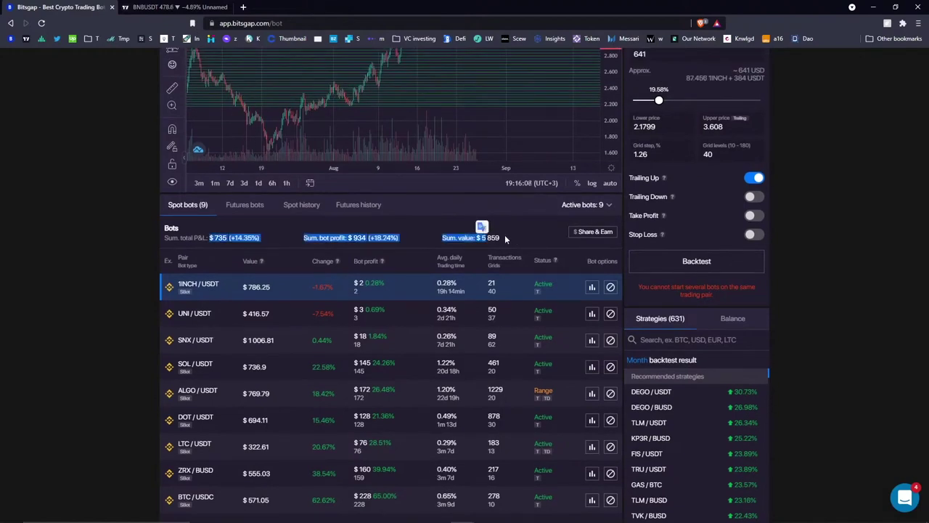
click(526, 236)
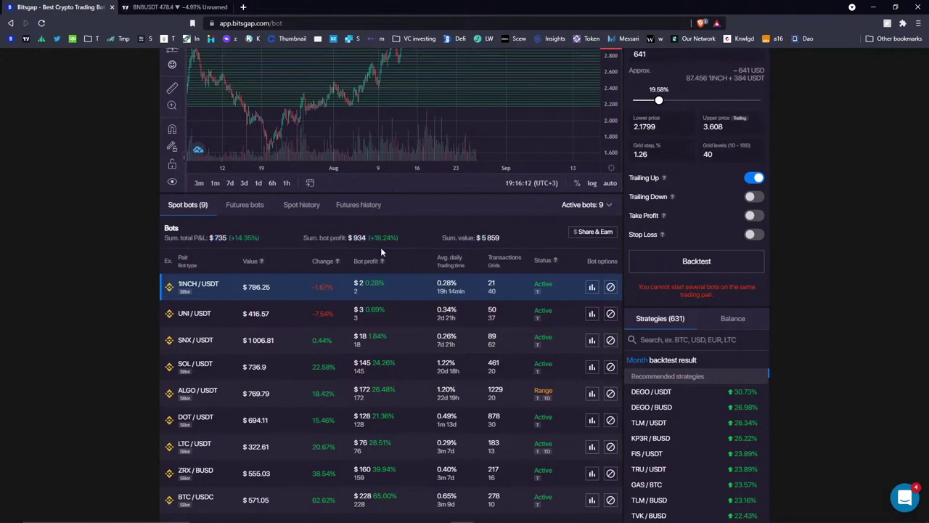
Show the account's coin balances and highlight the available BTC and QTUM amounts.
scroll(380, 247, up, 1)
scroll(605, 280, down, 1)
click(741, 320)
drag(715, 374, 742, 411)
scroll(722, 411, down, 1)
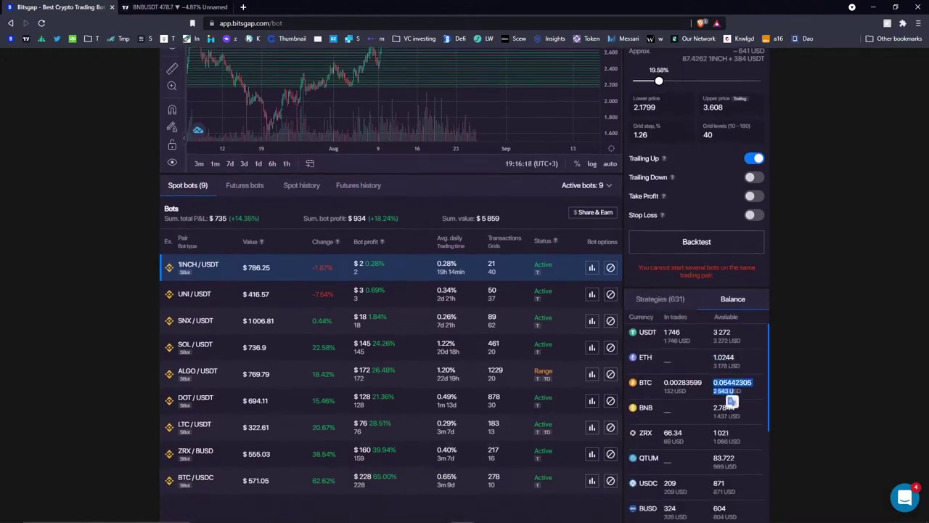
drag(714, 374, 740, 440)
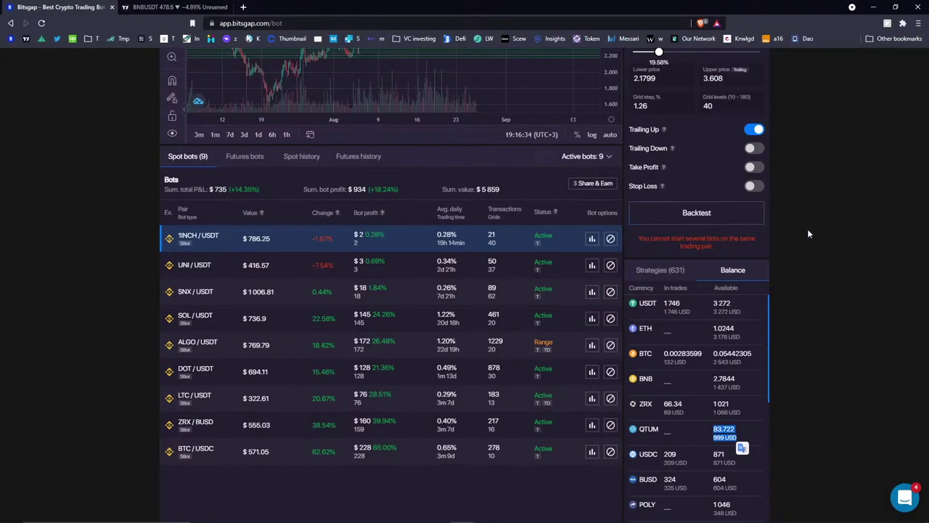
click(838, 216)
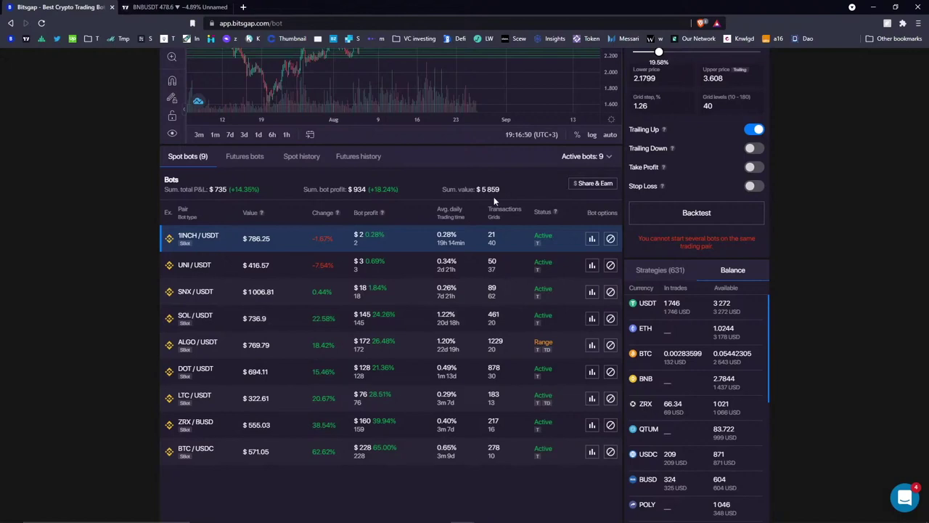
Review the diversification notes on TradingView's BNBUSDT chart and return to the spot bots list in Bitsgap.
scroll(300, 197, up, 3)
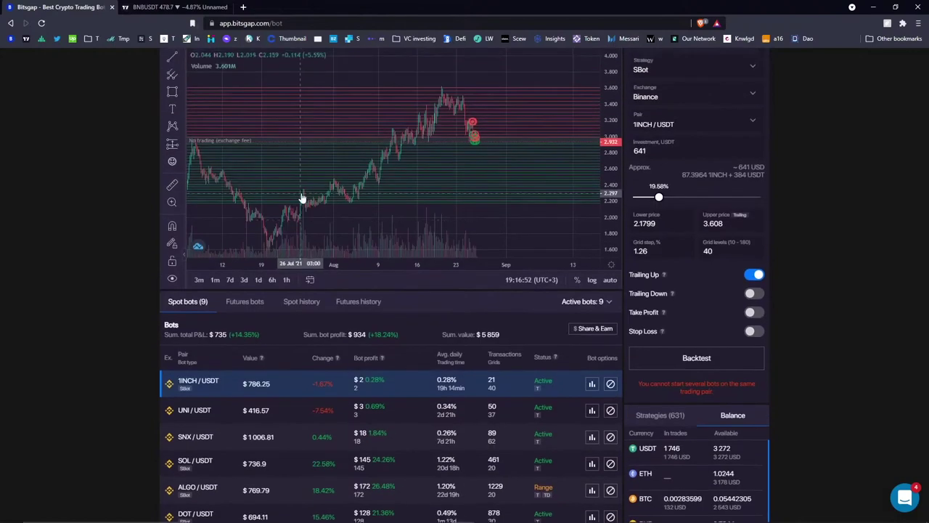
click(174, 6)
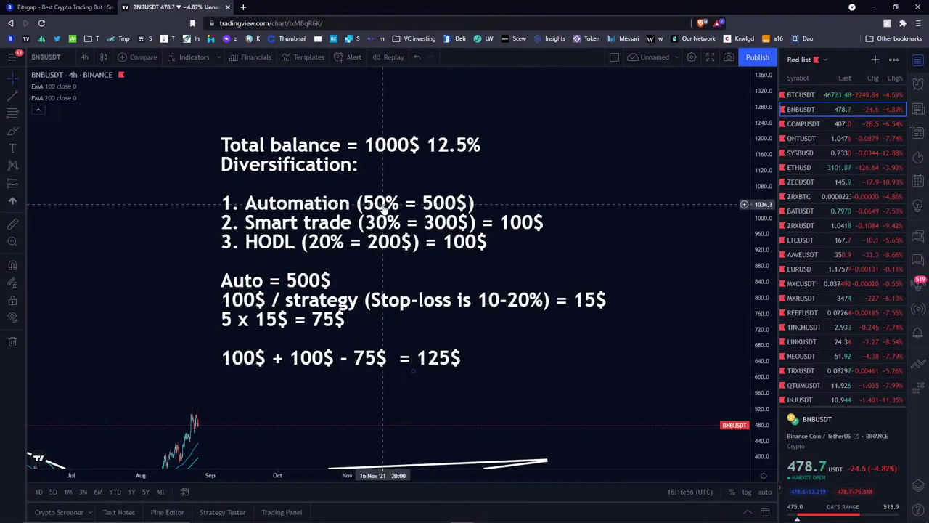
click(64, 8)
scroll(432, 289, down, 3)
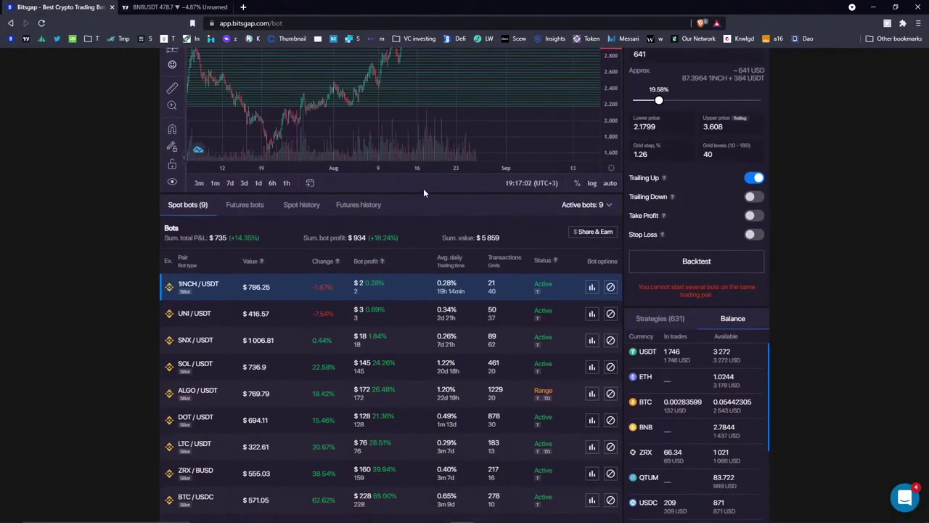
scroll(425, 193, up, 1)
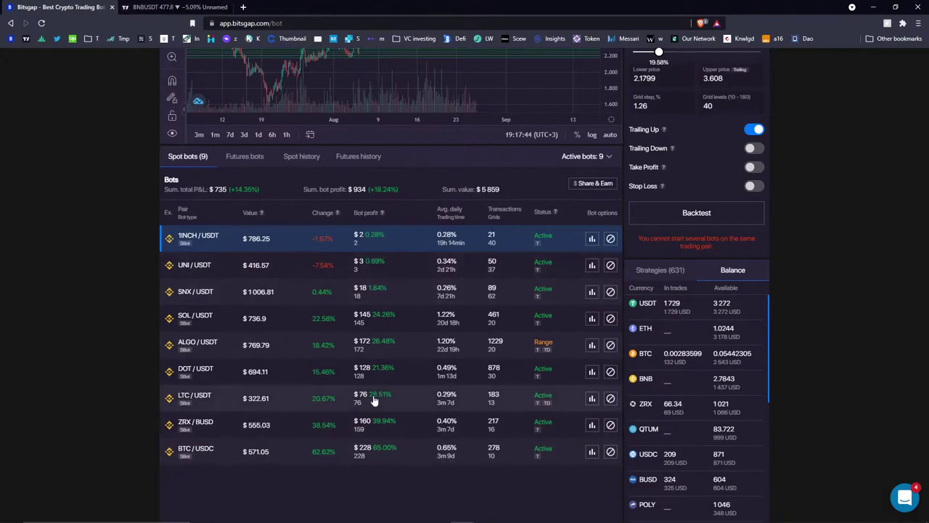
Highlight the ALGO/USDT bot's profit and reselect the 1INCH/USDT bot.
double_click(363, 341)
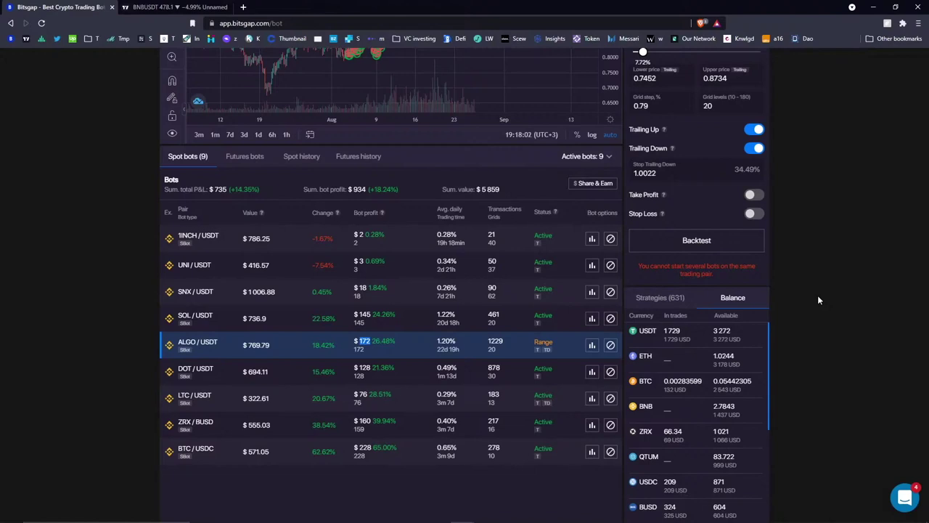
click(366, 484)
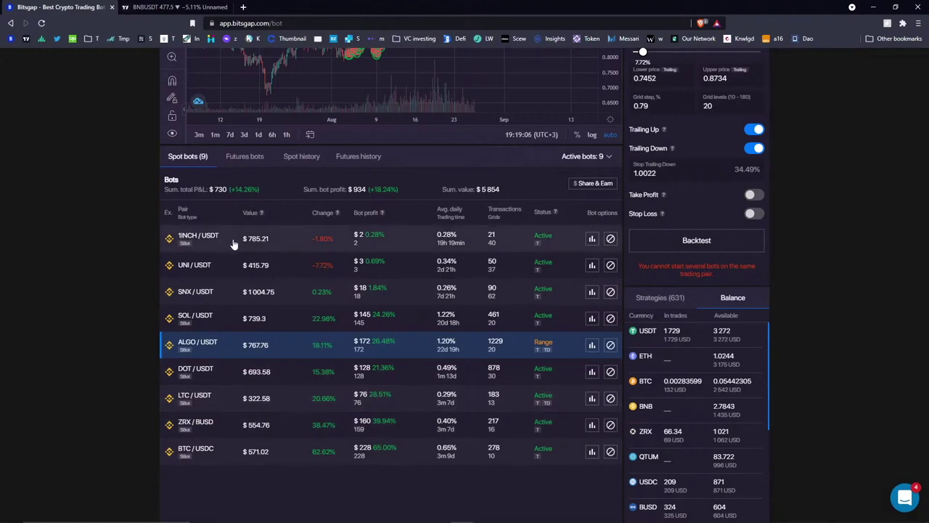
click(392, 233)
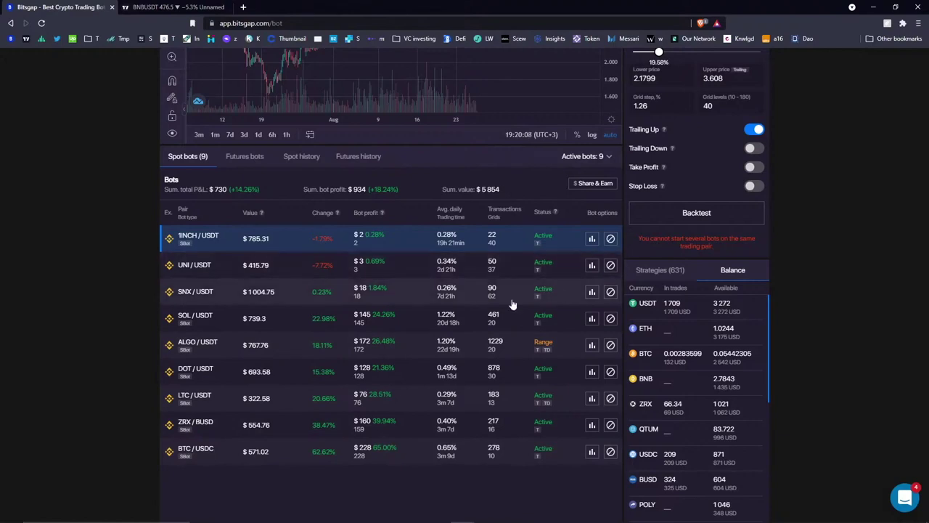
View the SNX/USDT bot's details, close them, and open the DOT/USDT bot's details with its pair name highlighted.
click(592, 294)
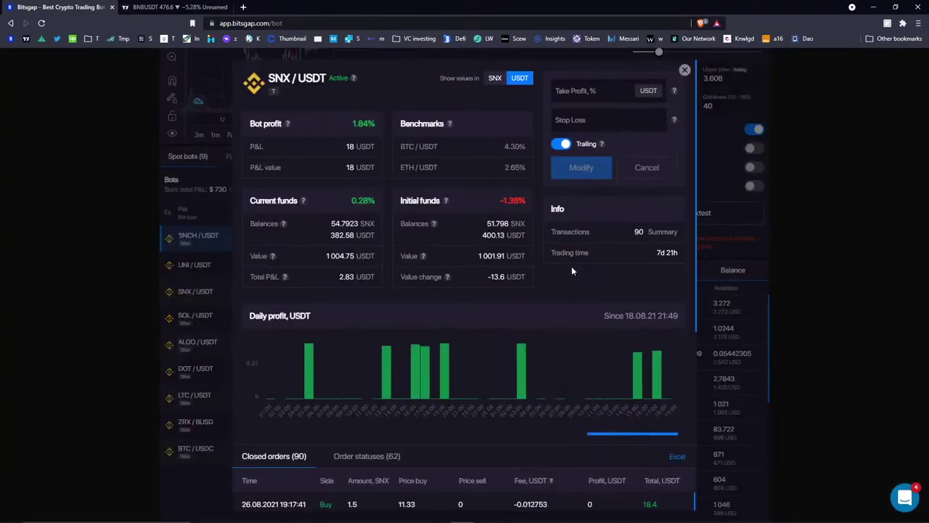
click(685, 70)
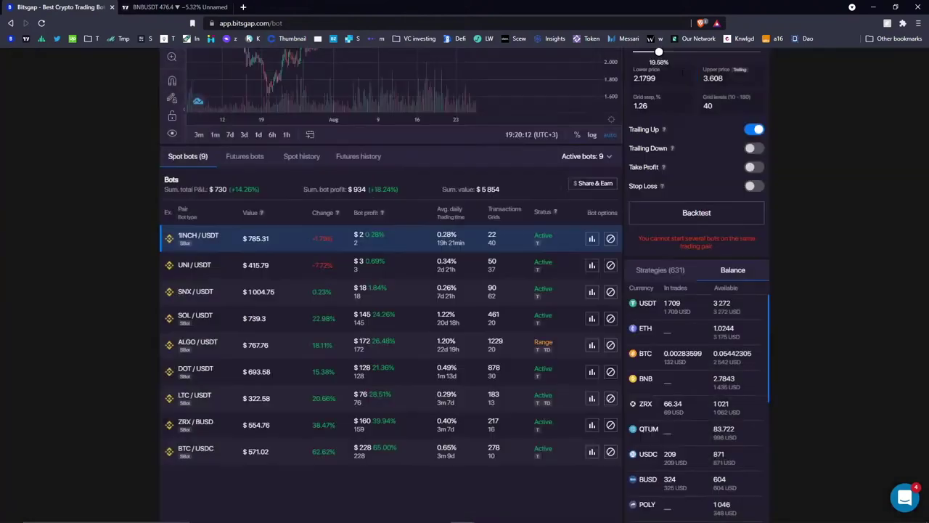
click(592, 374)
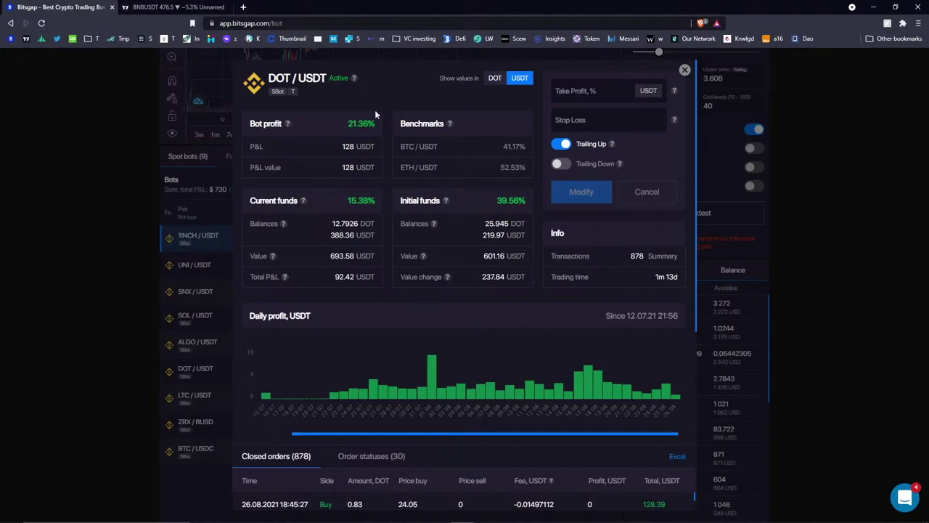
drag(268, 83, 328, 82)
click(506, 162)
Compare the DOT/USDT bot's initial fund balances with its current balances by highlighting the DOT and USDT amounts.
drag(485, 225, 510, 225)
drag(480, 237, 507, 238)
click(479, 248)
double_click(482, 279)
drag(478, 219, 525, 240)
drag(339, 230, 369, 239)
Compare the DOT/USDT bot's total P&L with the value change of its initial funds, highlighting both figures.
drag(346, 277, 335, 276)
click(375, 277)
drag(325, 285, 356, 278)
click(375, 283)
drag(500, 224, 507, 235)
drag(482, 277, 495, 277)
drag(335, 276, 354, 276)
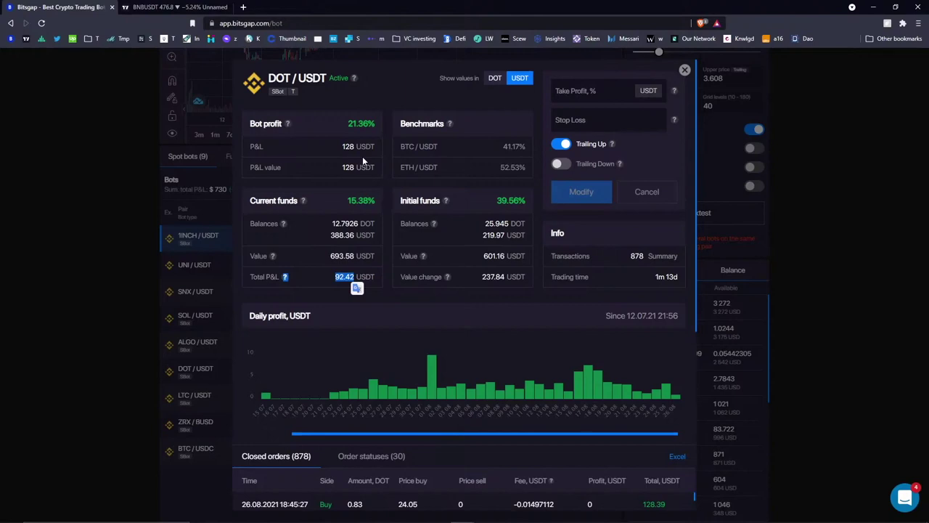
click(457, 248)
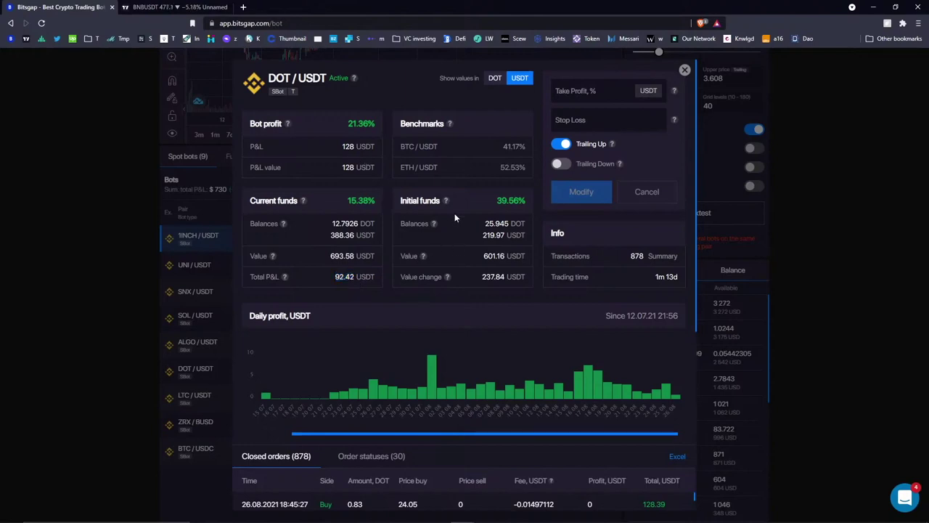
drag(468, 277, 506, 278)
double_click(494, 276)
Switch to TradingView and sketch two looped markers and two downward arrows with the Brush beside the latest BNBUSDT prices.
click(178, 7)
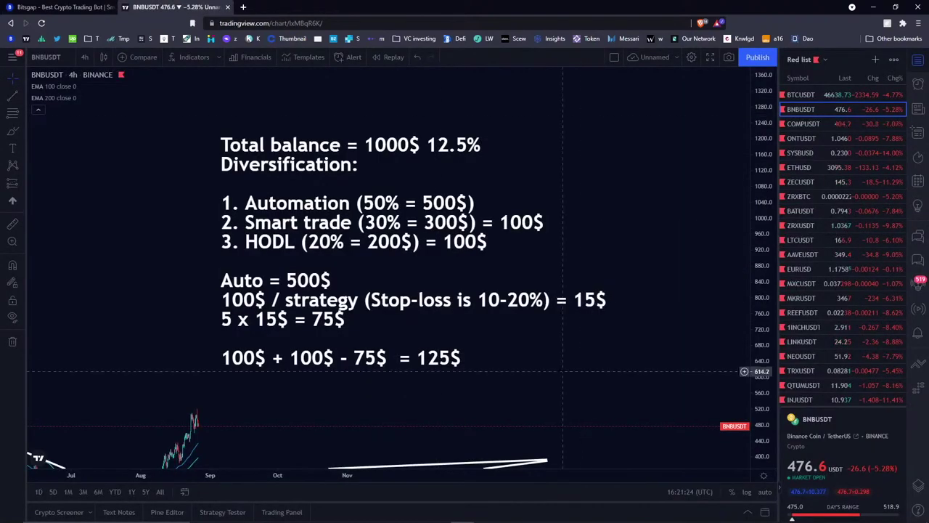
drag(563, 371, 196, 299)
drag(196, 183, 411, 379)
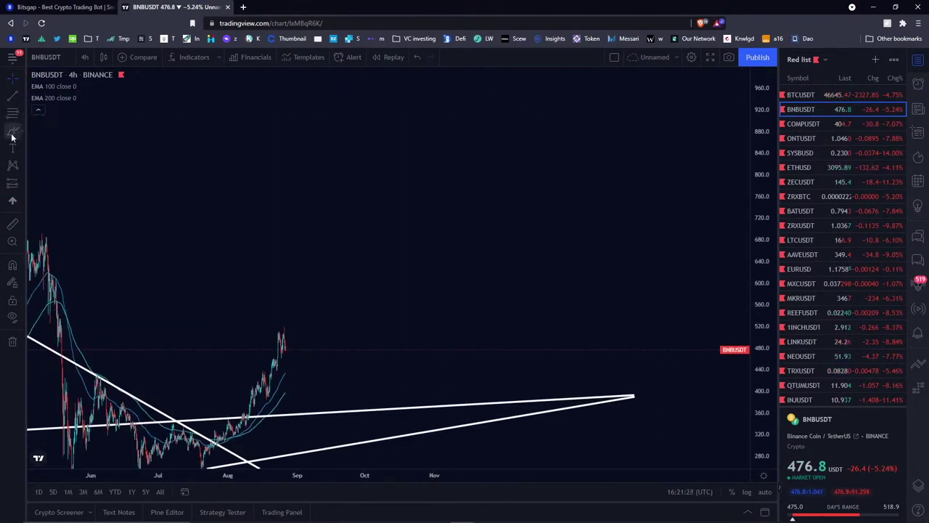
click(12, 132)
mouse_move(326, 278)
mouse_down()
mouse_move(367, 279)
mouse_move(347, 281)
mouse_up()
mouse_move(378, 226)
mouse_down()
mouse_move(439, 224)
mouse_move(409, 217)
mouse_up()
drag(451, 247, 501, 342)
drag(383, 293, 423, 335)
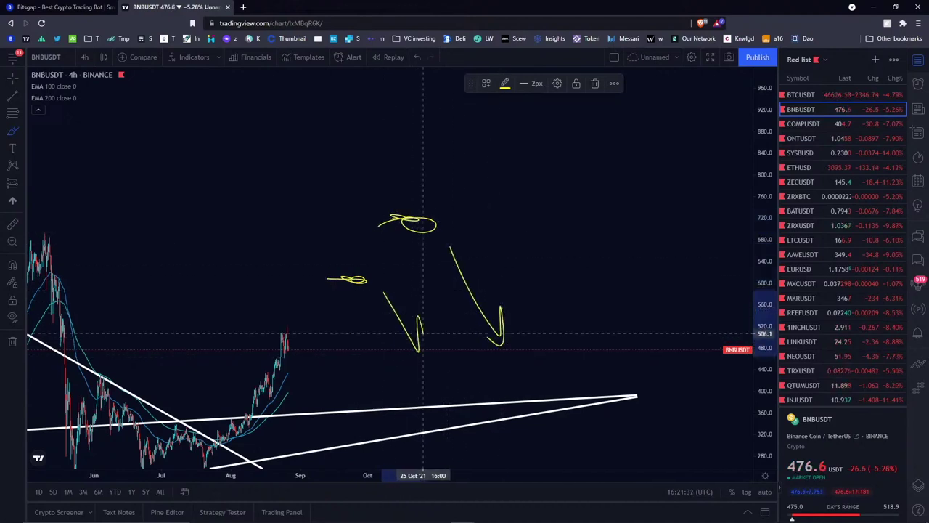
Delete the last brush arrow and remove all remaining drawings from the BNBUSDT chart.
click(595, 83)
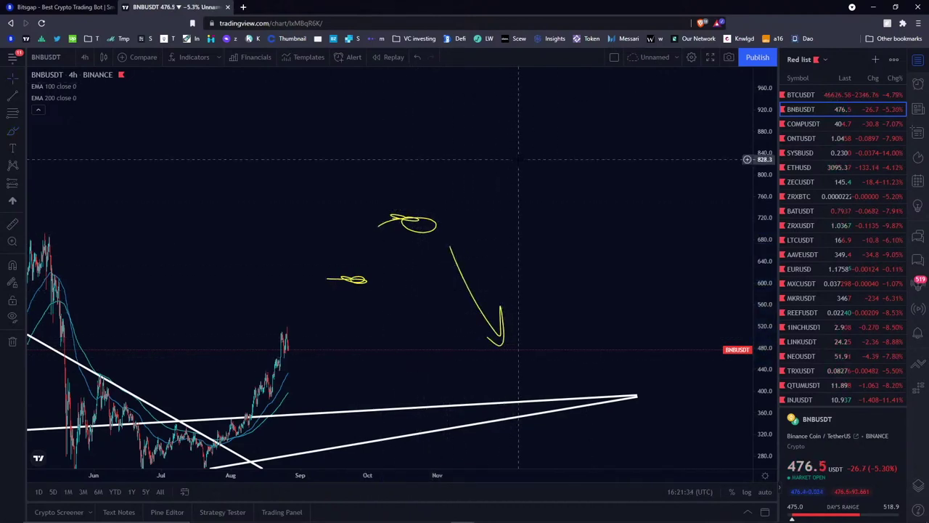
right_click(518, 158)
click(555, 362)
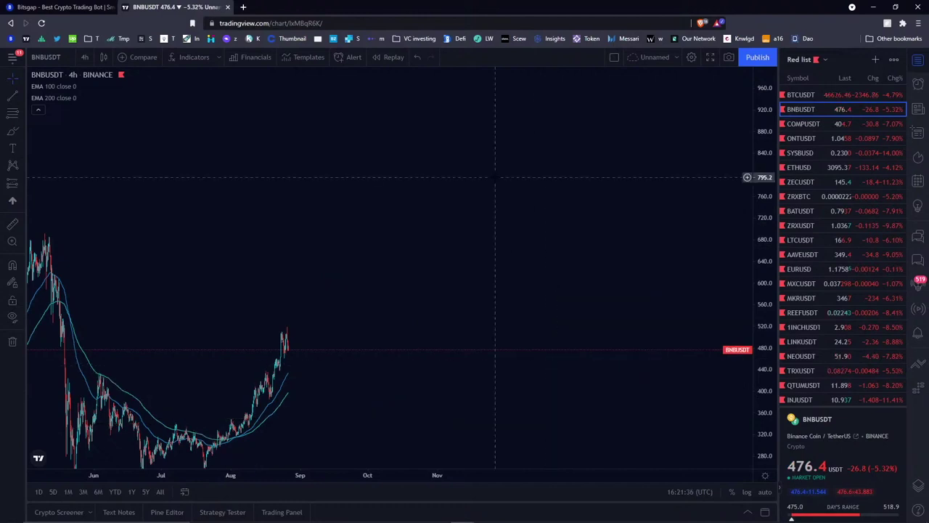
Return to Bitsgap, review the DOT/USDT bot's total P&L again and close its details.
click(71, 7)
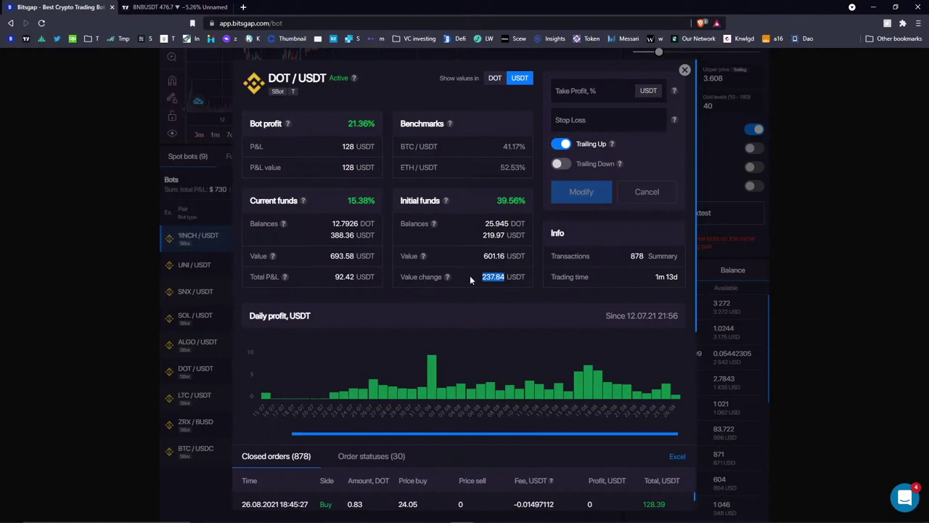
click(355, 285)
click(361, 291)
click(684, 70)
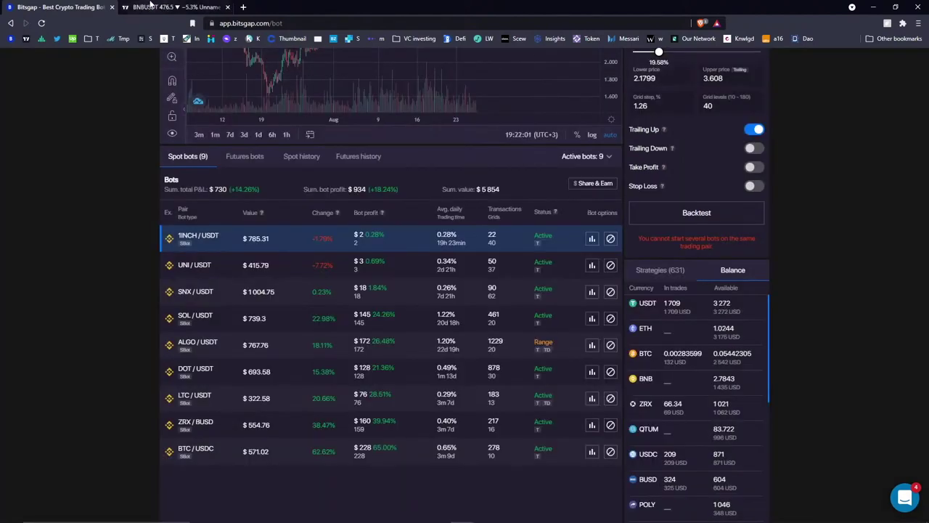
Switch to TradingView and look over the COMPUSDT and BNBUSDT charts, ending on BNBUSDT.
click(150, 6)
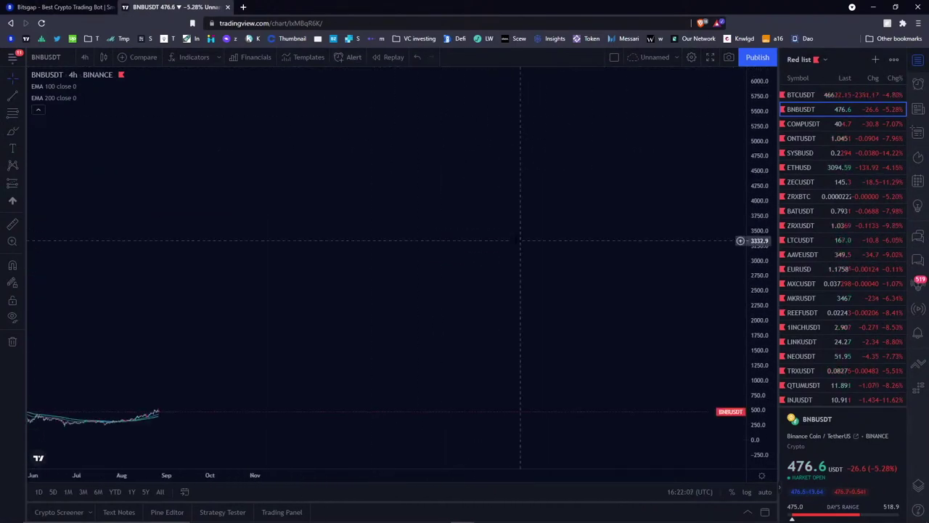
click(803, 123)
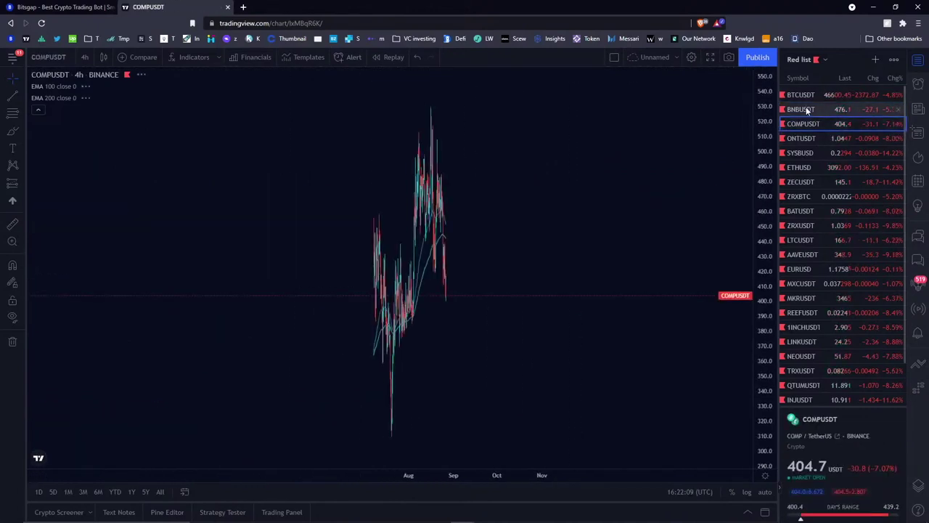
click(807, 110)
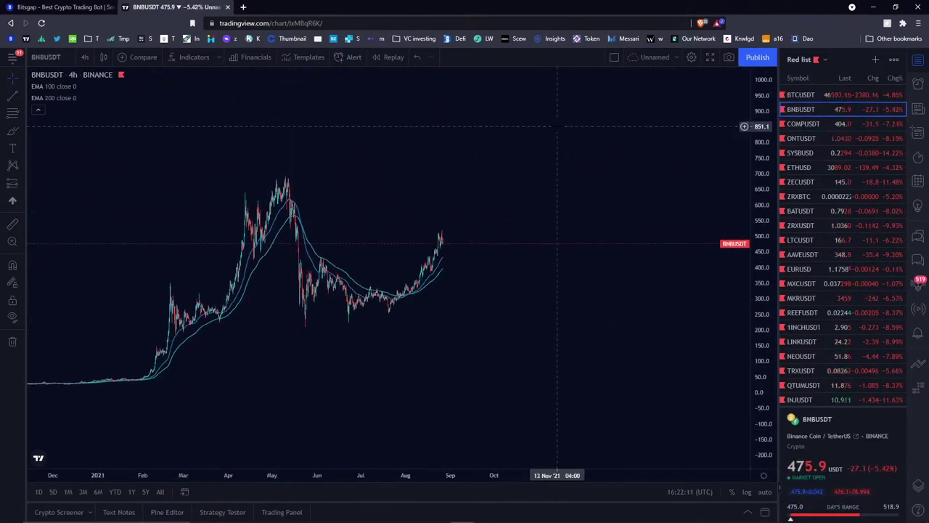
drag(557, 126, 207, 213)
drag(363, 162, 221, 352)
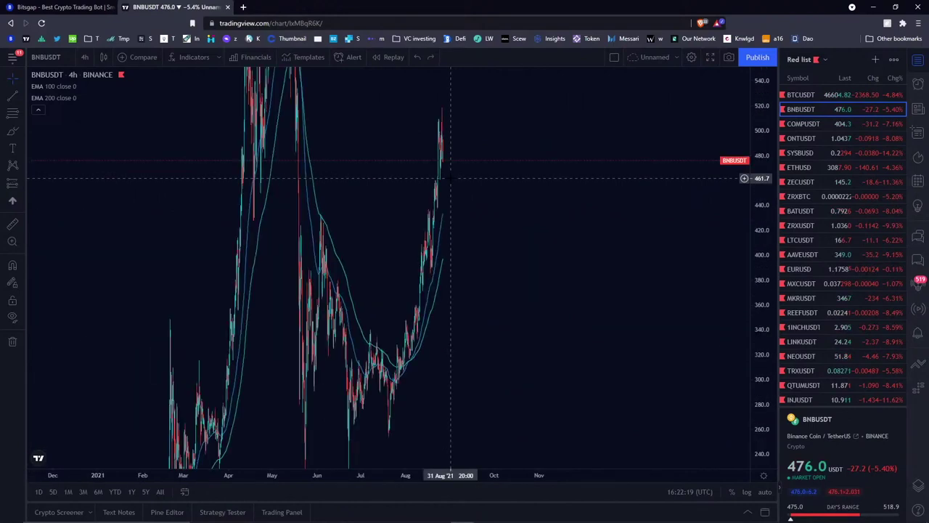
key(Down)
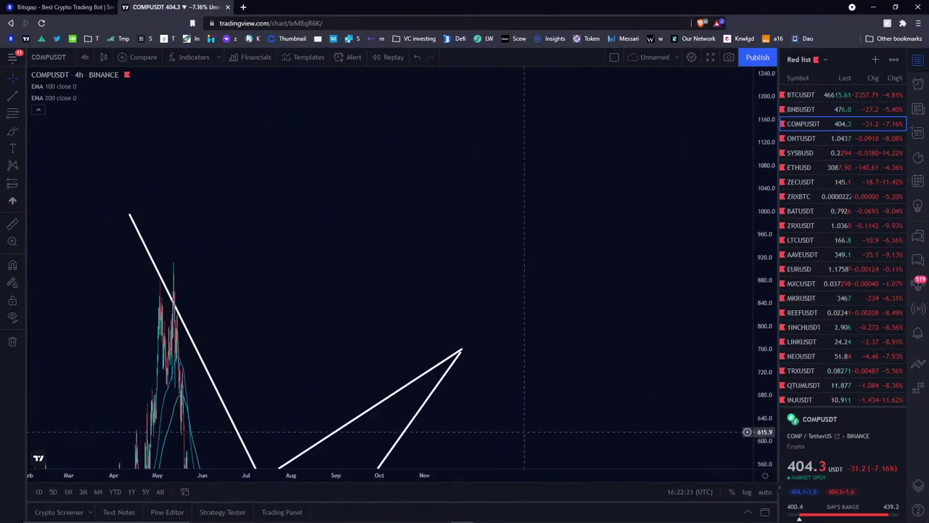
key(Up)
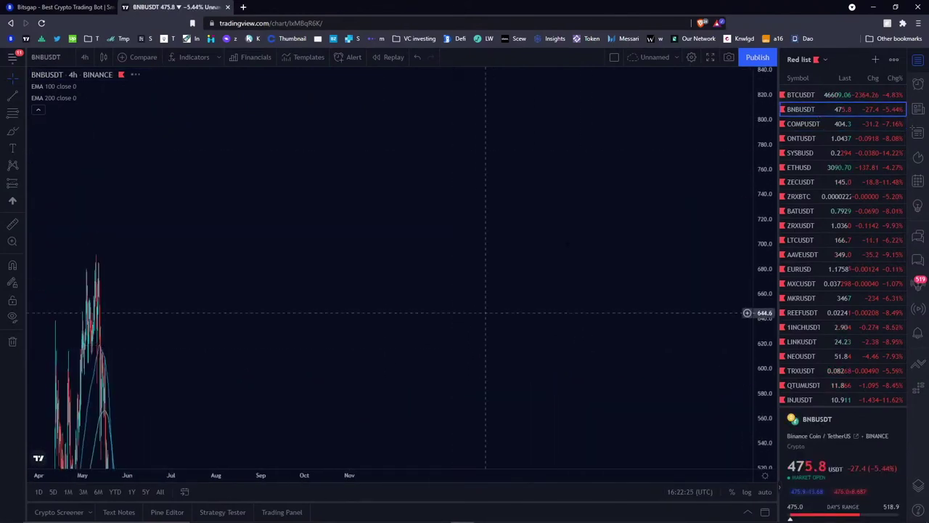
Place a text note in an empty area of the BNBUSDT chart reading "Total balance 100%".
drag(535, 104, 254, 349)
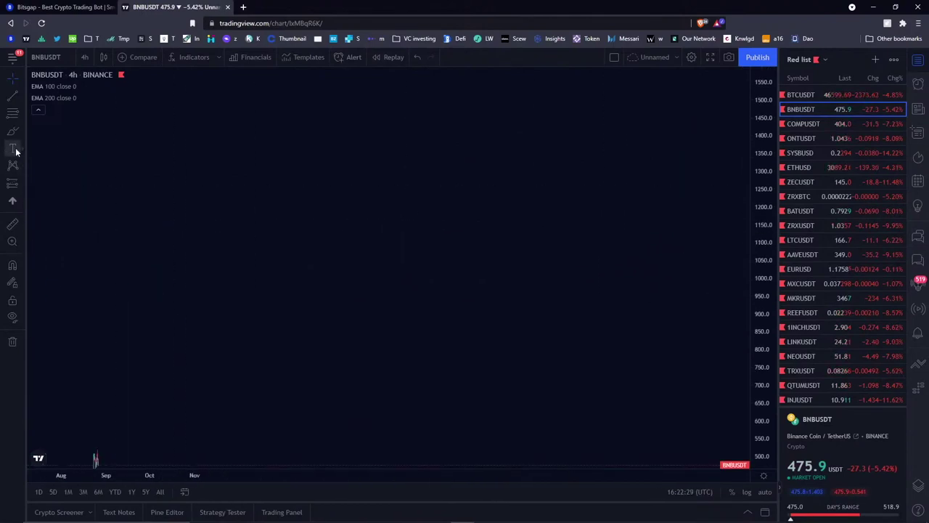
click(12, 148)
click(290, 238)
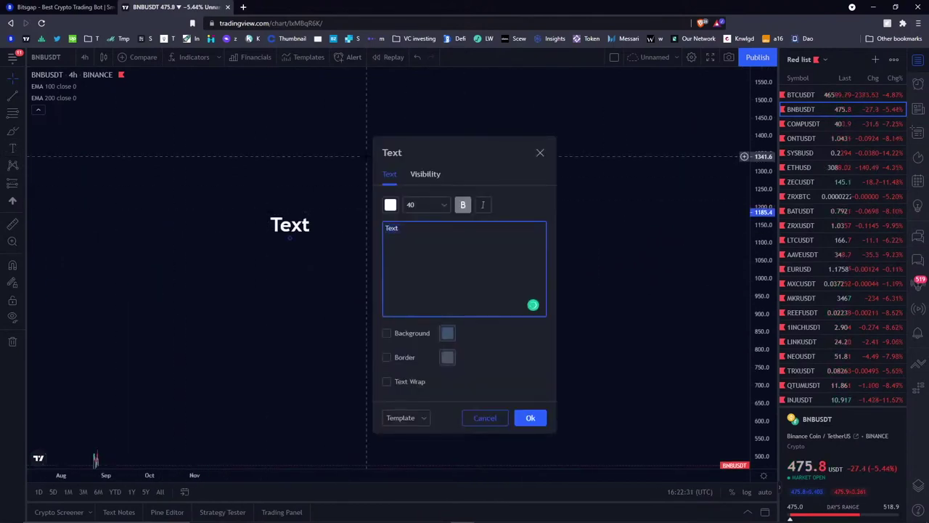
text(Total ba)
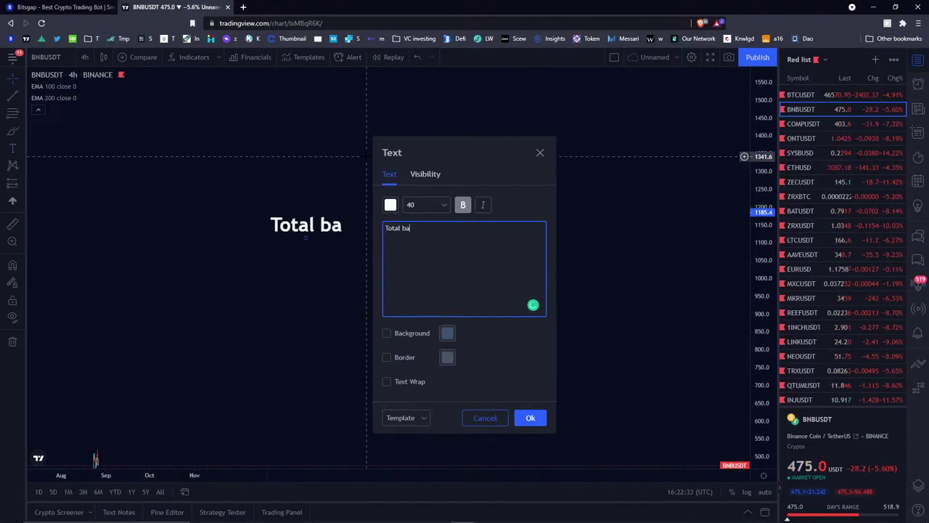
text(lance 100%)
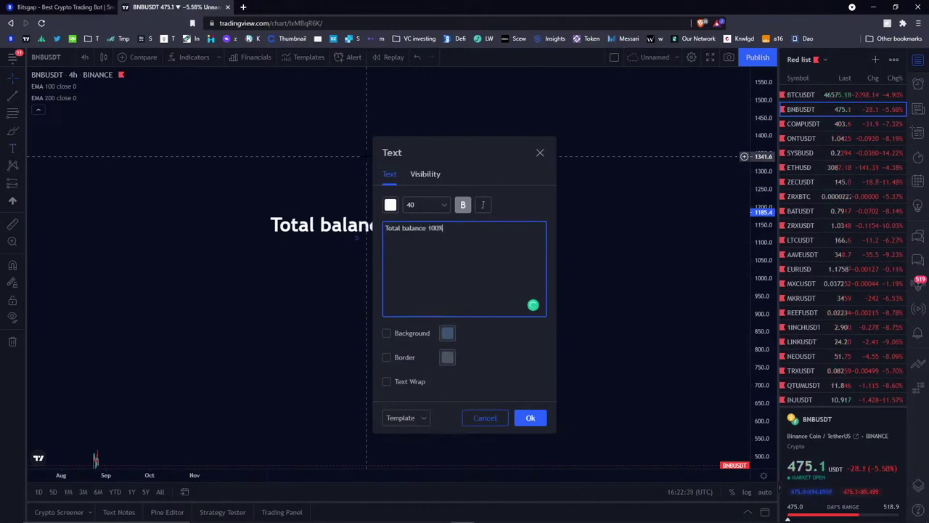
Add the entry "Automation = 50%" to the note, separated from the total balance line by a blank line.
key(Return)
key(Return)
text(Autona)
key(BackSpace)
key(BackSpace)
text(mation )
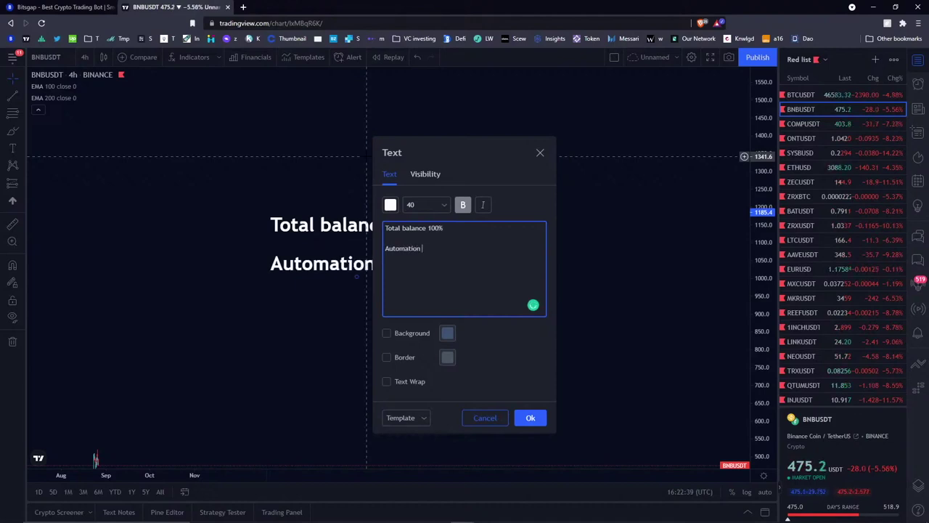
text(= 50% ()
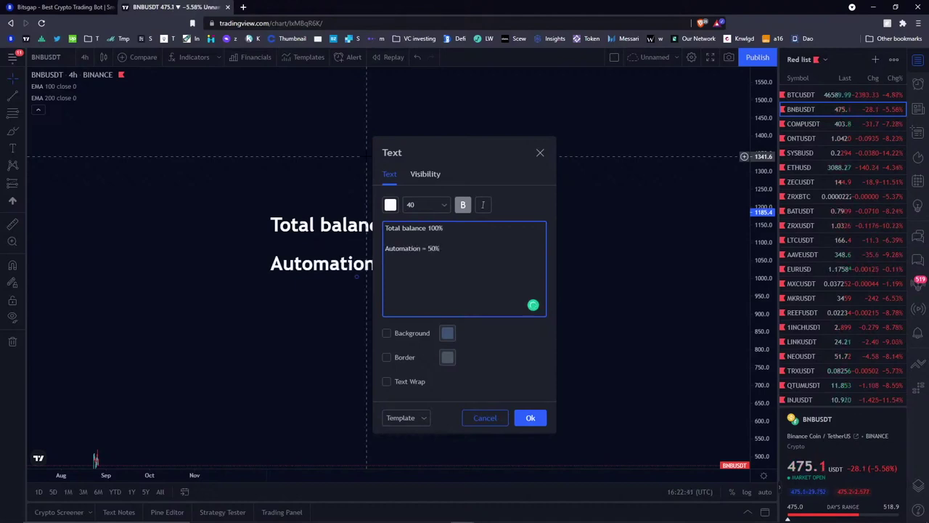
Append "(pros: automated, daily returns, offset market plunge)" to the Automation entry of the note and start a new line below it.
key(BackSpace)
text(pro)
key(BackSpace)
key(BackSpace)
key(BackSpace)
text((pros: automated,)
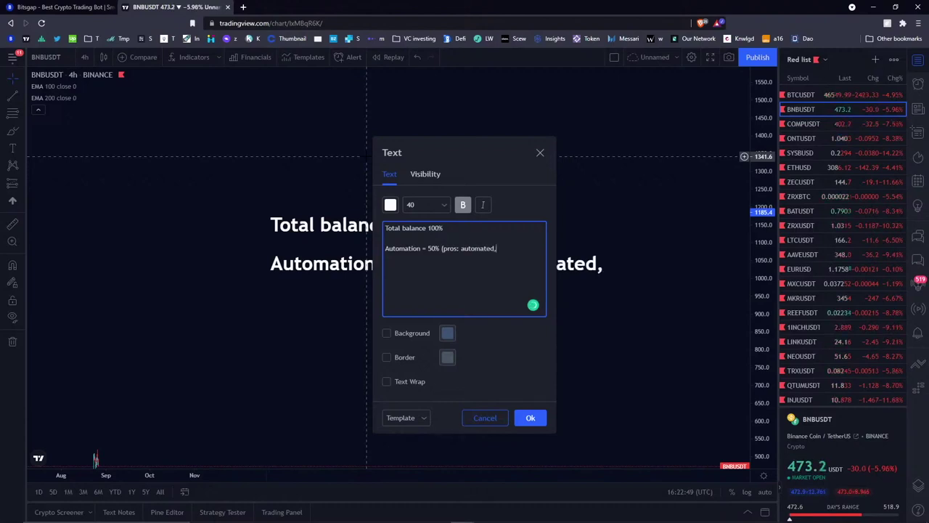
text( daily )
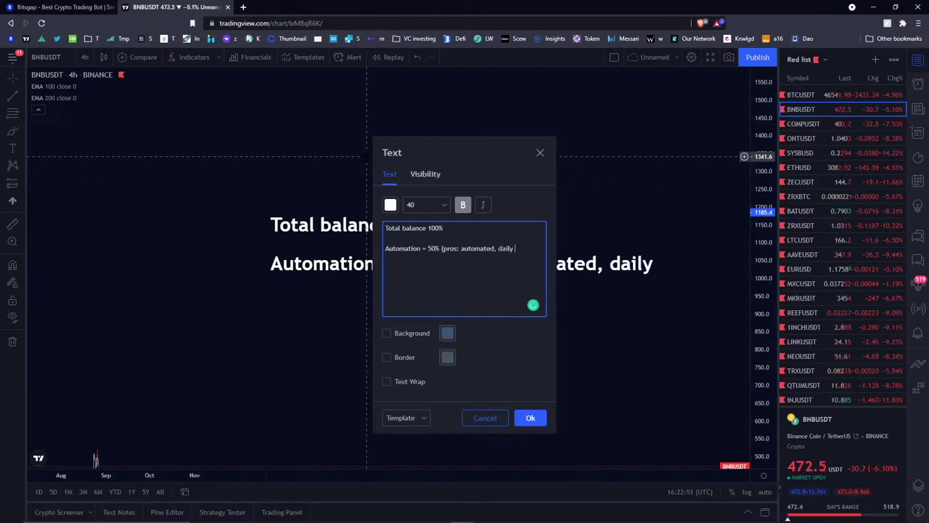
text(returns,)
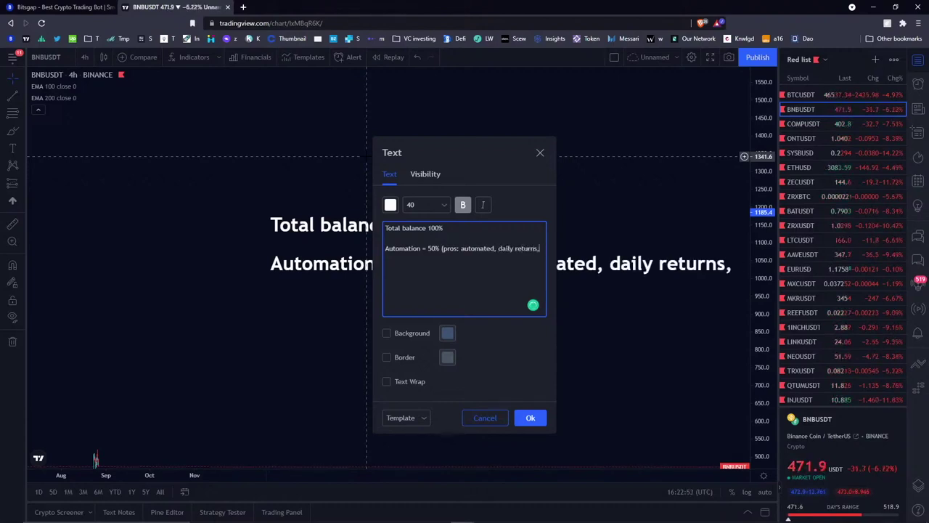
text( offset)
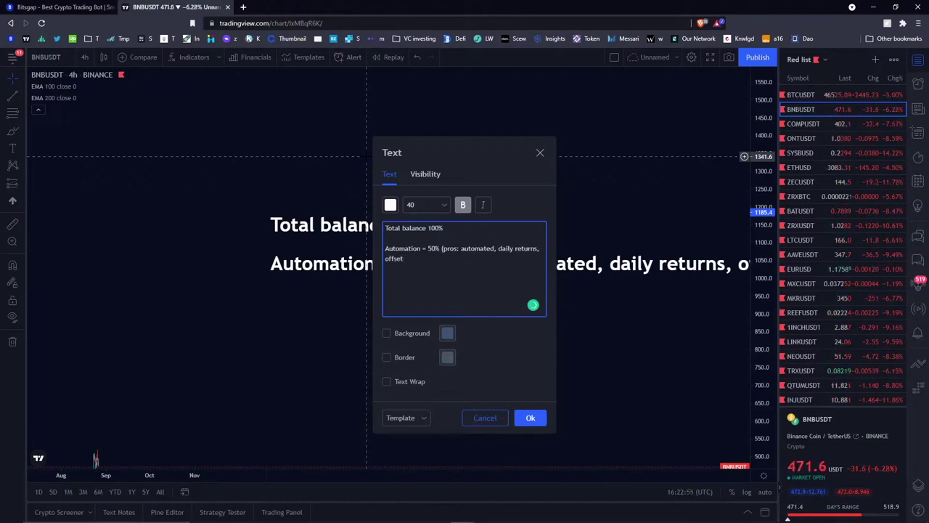
text( mar)
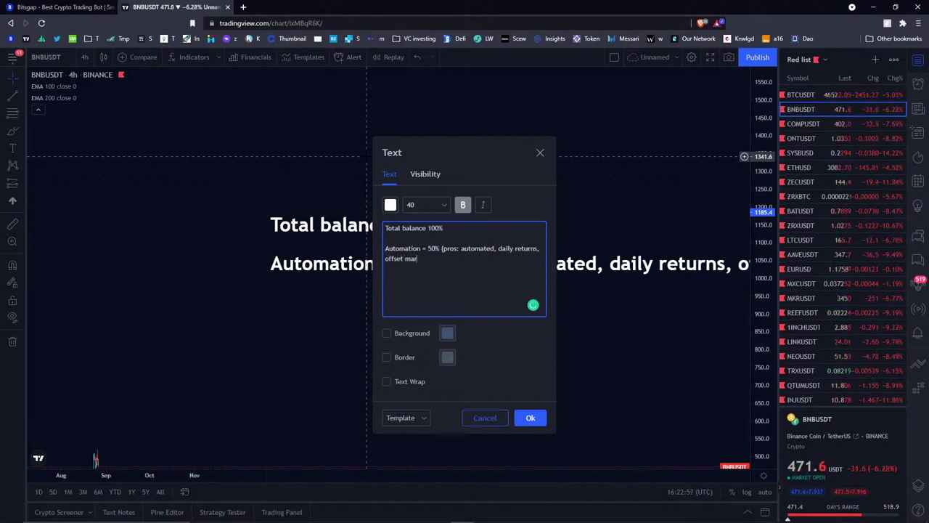
text(ket plunge))
key(Return)
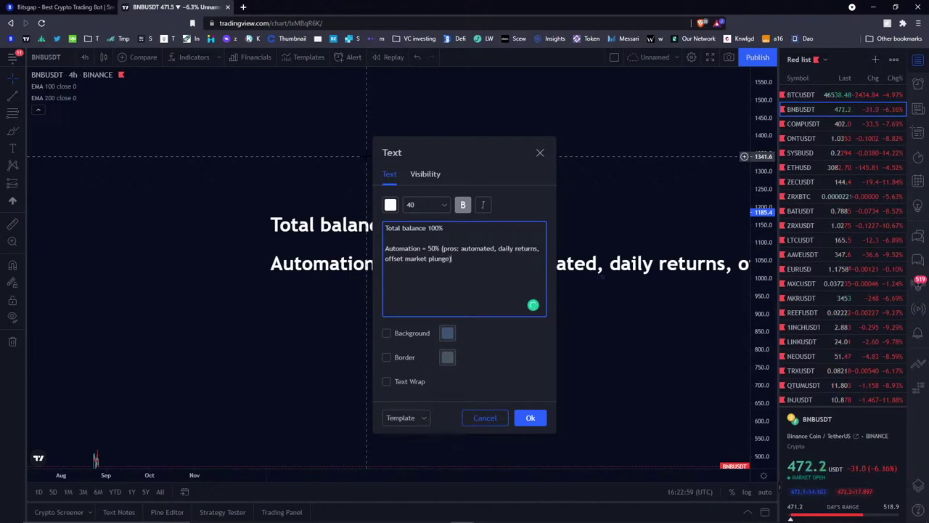
Number the Automation entry as 1 and add a second entry reading "2. Smart trading = 20%".
click(385, 248)
text(1.)
click(419, 280)
text(2. Sma)
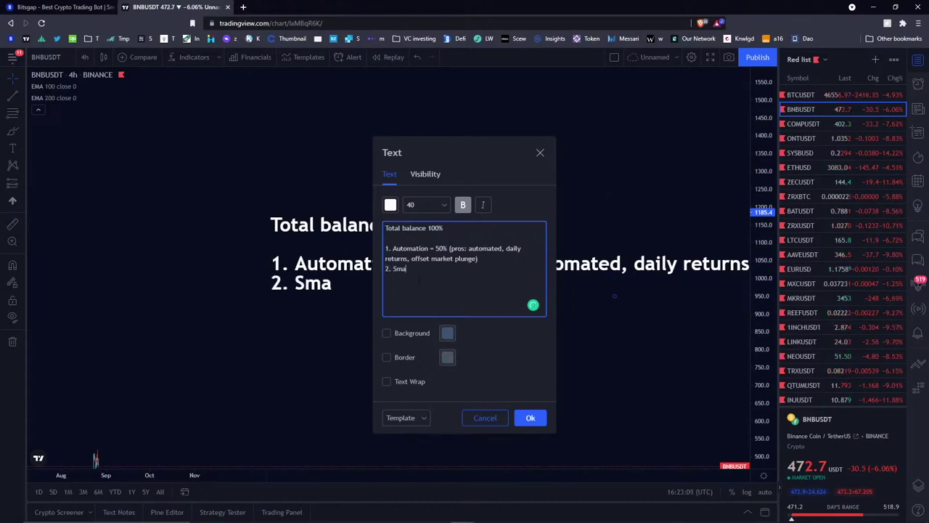
text(rt trading = )
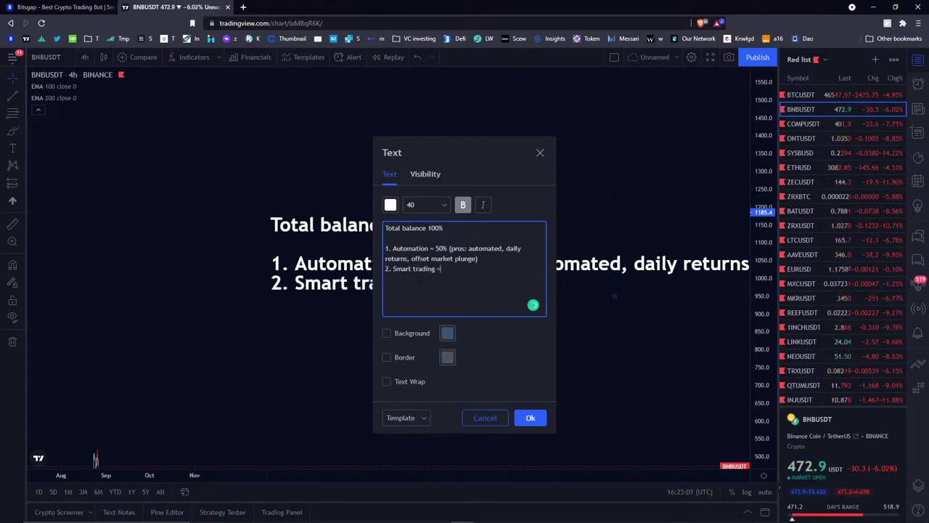
text(20%)
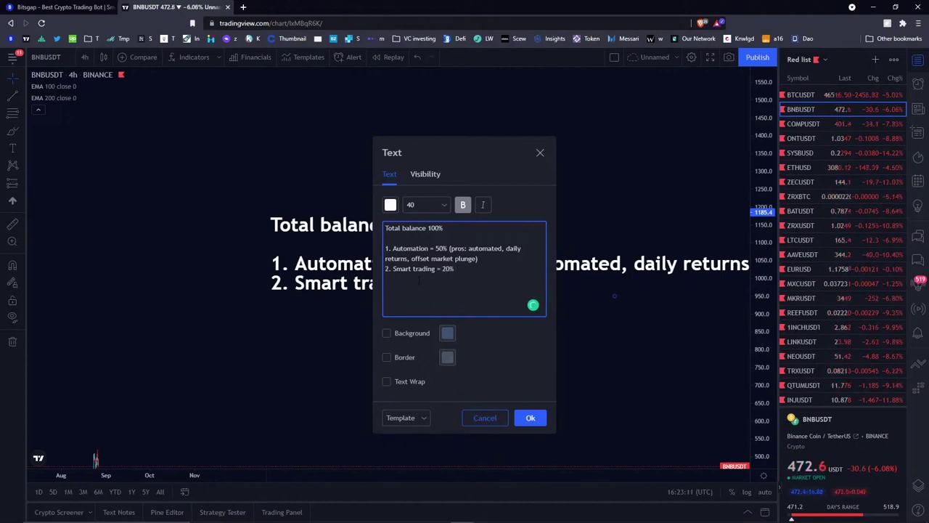
Switch to Bitsgap, open its trading page and look over the 1INCH/USDT chart with more price history in view.
click(3, 5)
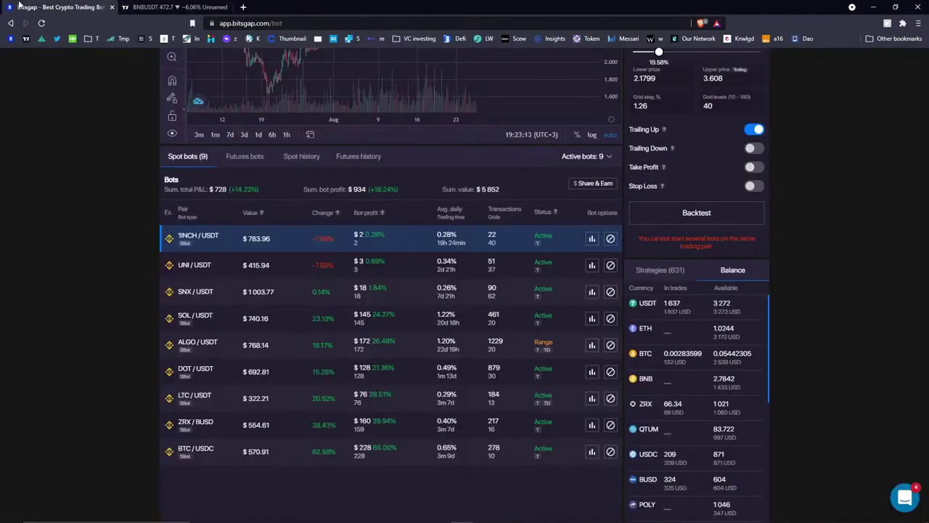
scroll(99, 194, up, 3)
click(74, 62)
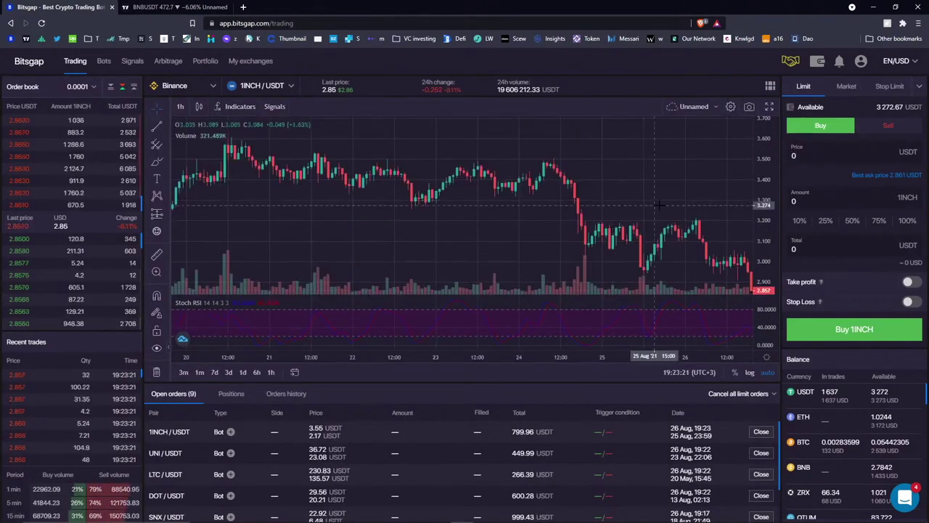
scroll(658, 206, down, 10)
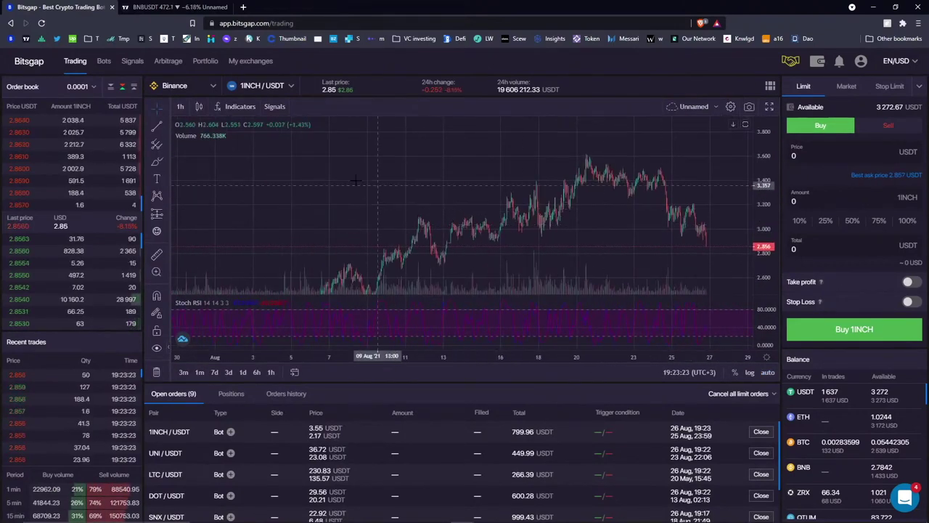
scroll(355, 180, down, 5)
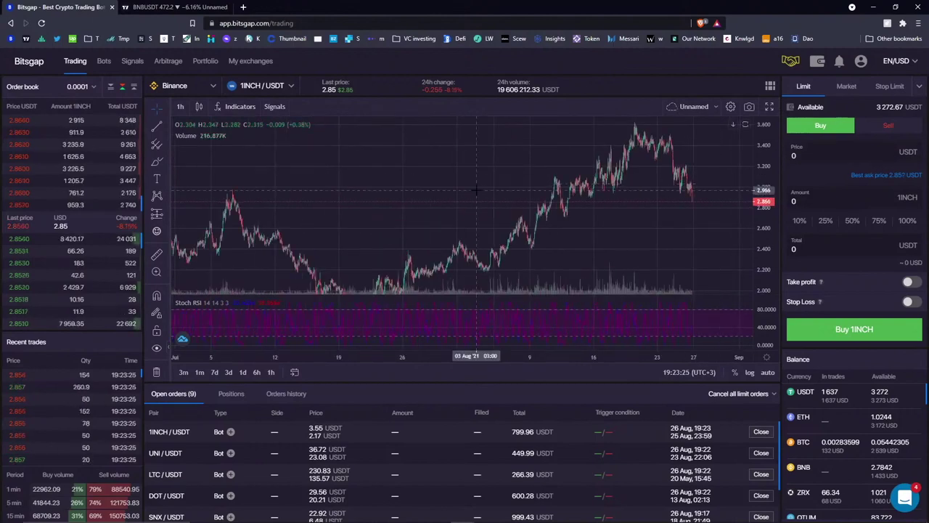
scroll(477, 190, right, 5)
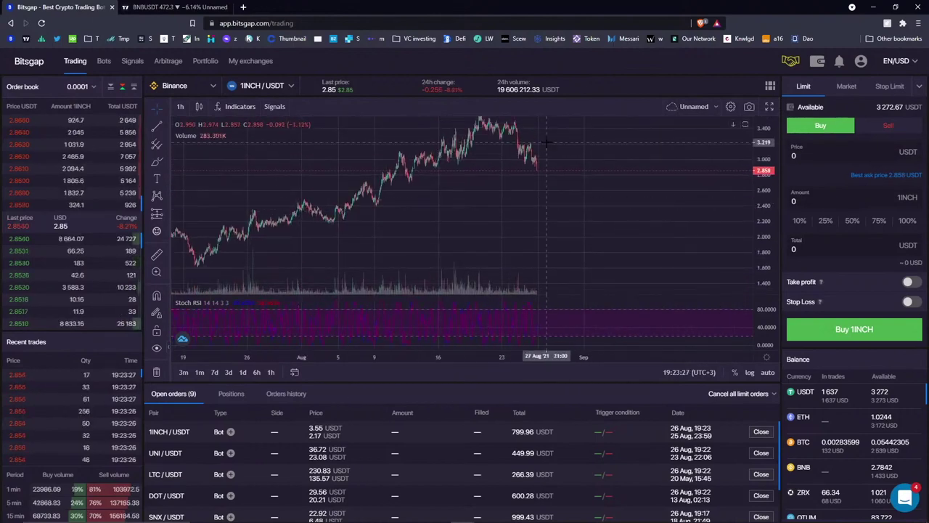
scroll(544, 181, right, 1)
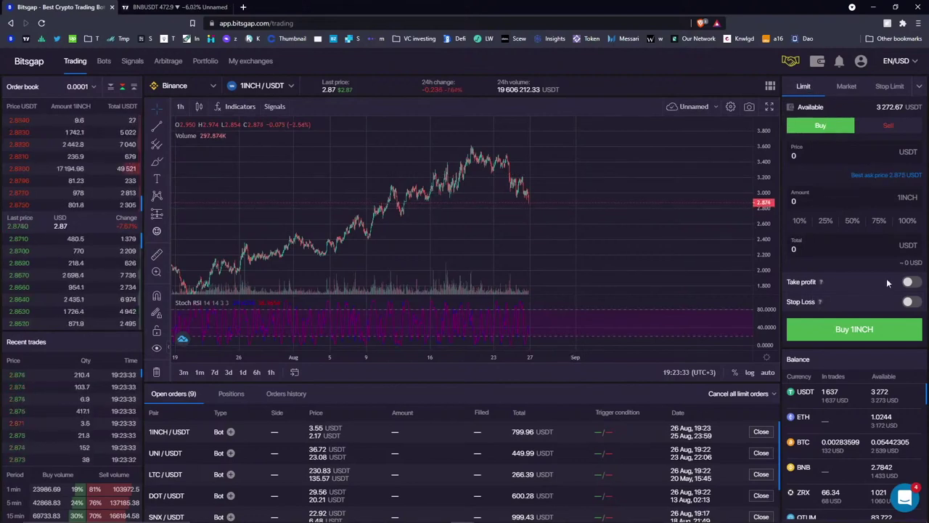
Enable take profit and stop loss for the 1INCH limit buy order and add profit targets up to five.
click(908, 282)
click(909, 372)
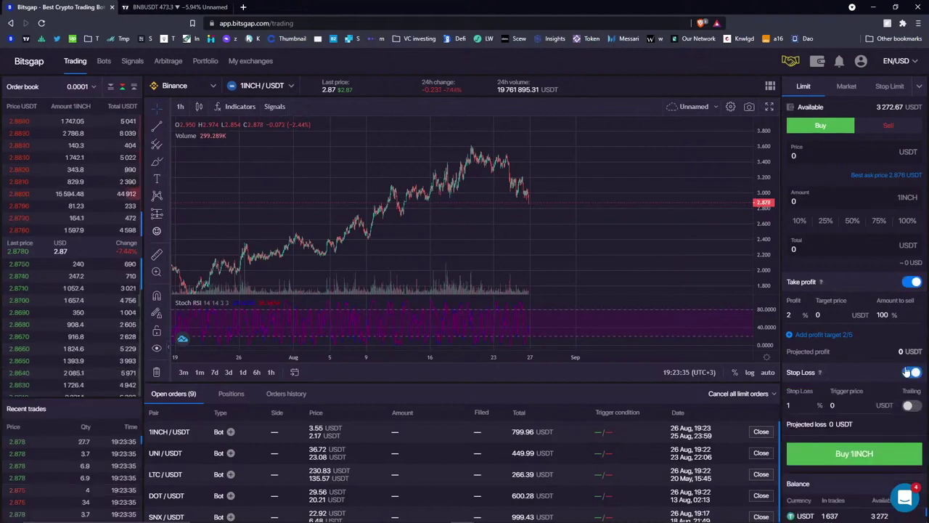
click(809, 338)
click(821, 355)
click(823, 373)
click(824, 393)
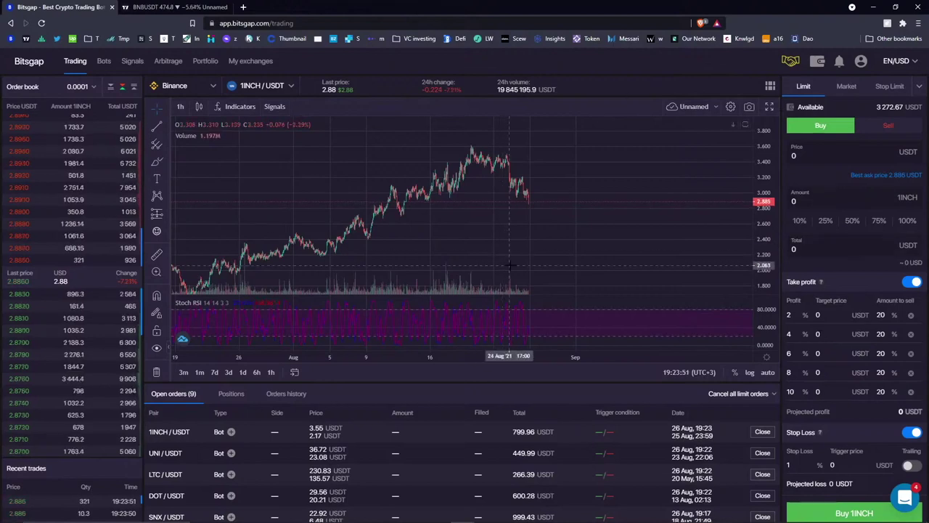
Brush a small mark at the latest 1INCH price and place a horizontal line above the chart's peak at about 4.14.
drag(510, 265, 478, 265)
mouse_move(520, 230)
mouse_down()
mouse_move(408, 244)
mouse_move(439, 238)
mouse_up()
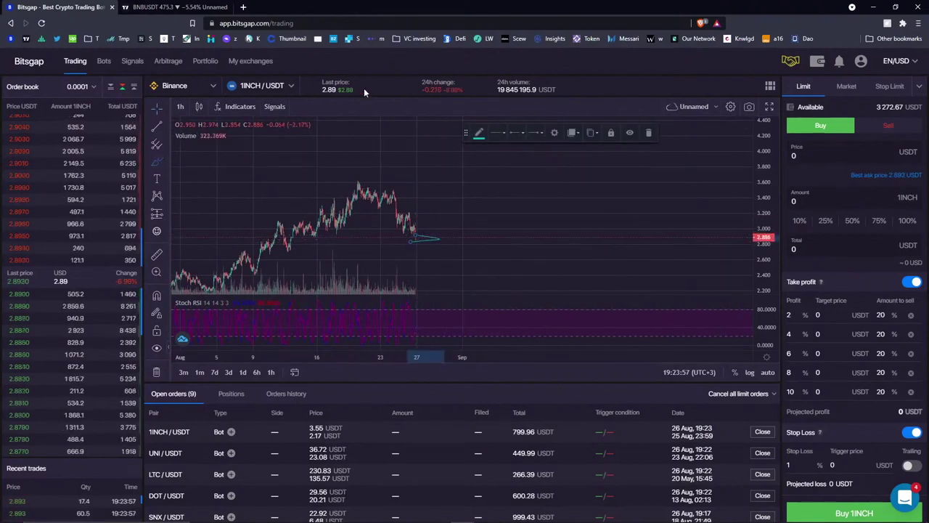
click(167, 127)
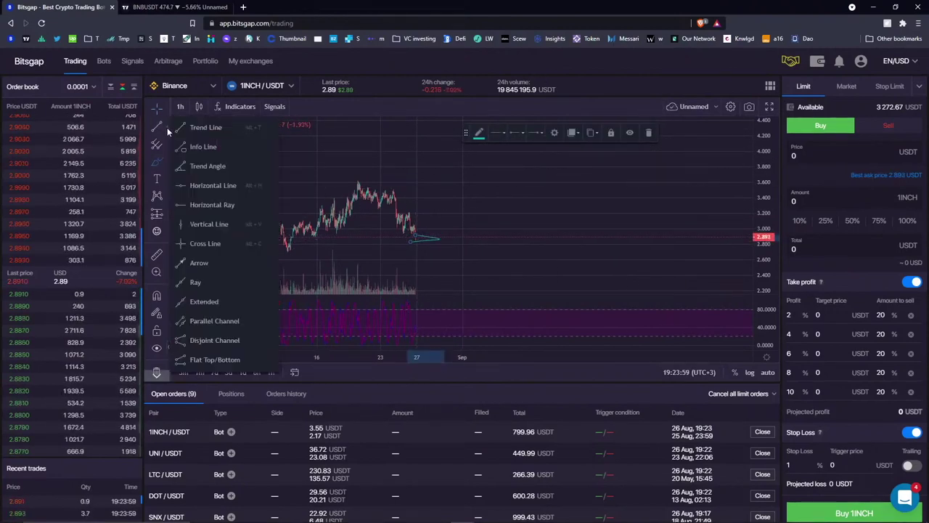
click(212, 185)
click(462, 156)
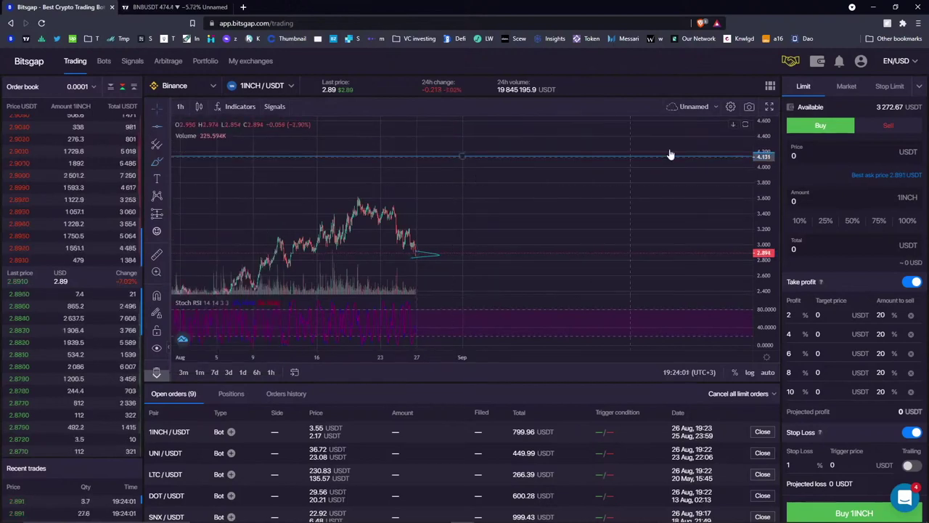
Draw a price range beside the latest candles from about 2.90 up to the horizontal line.
click(166, 220)
click(206, 293)
click(448, 242)
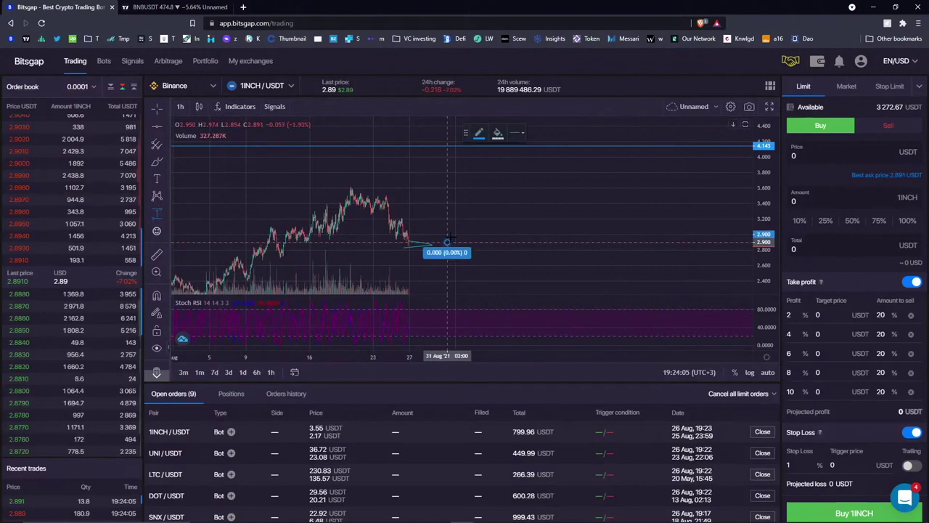
click(501, 148)
drag(511, 214, 489, 213)
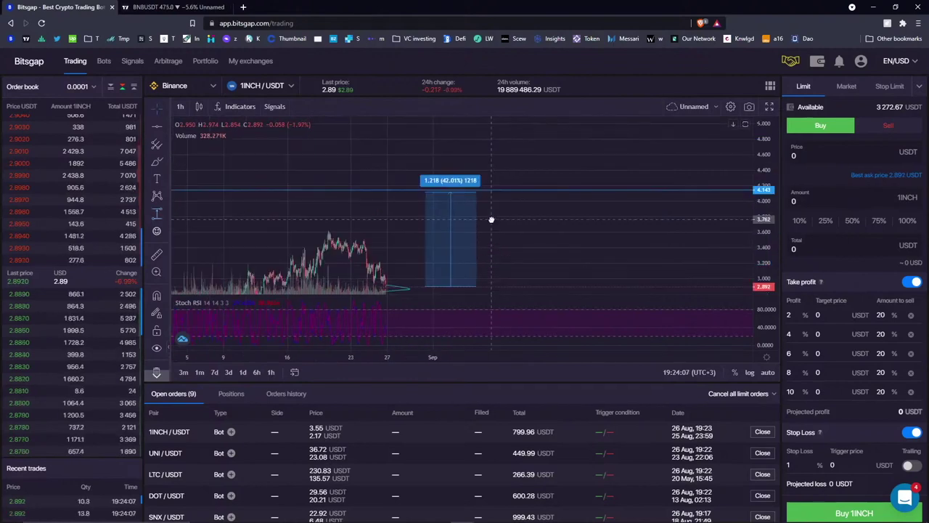
click(479, 182)
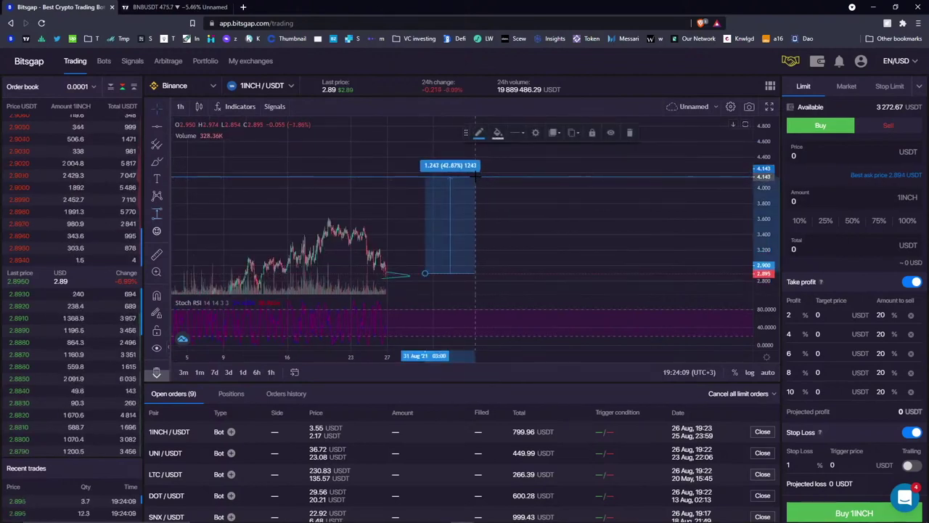
drag(485, 187, 520, 197)
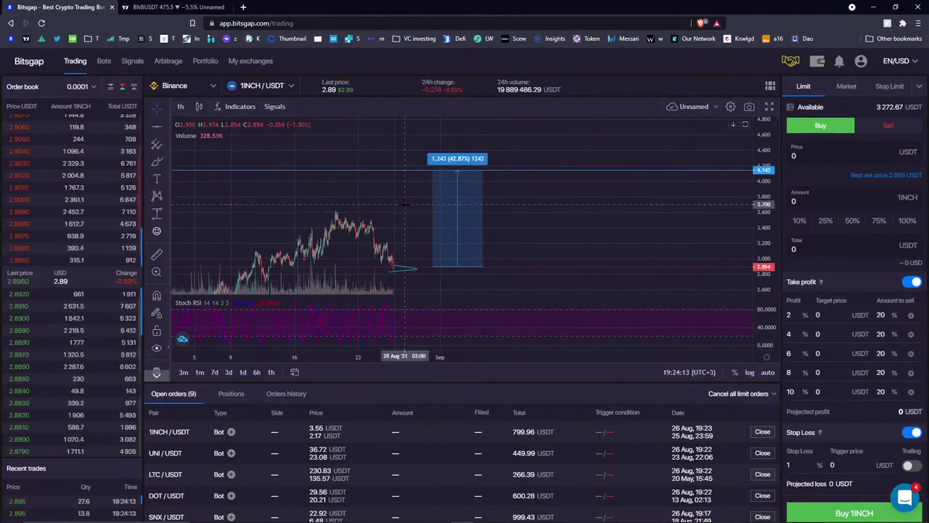
drag(407, 218, 411, 219)
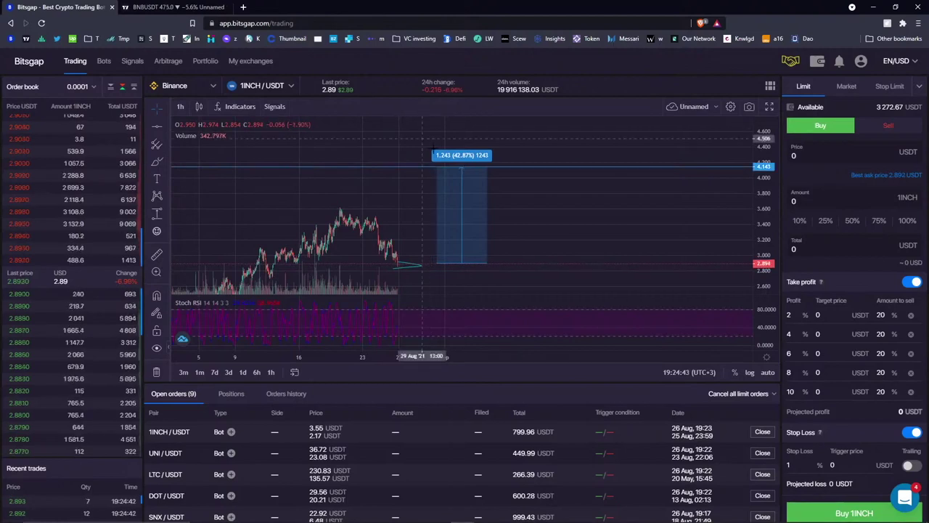
Add horizontal lines at about 3.80 and 3.39, and lower the price range's upper end to the lowest line.
click(157, 127)
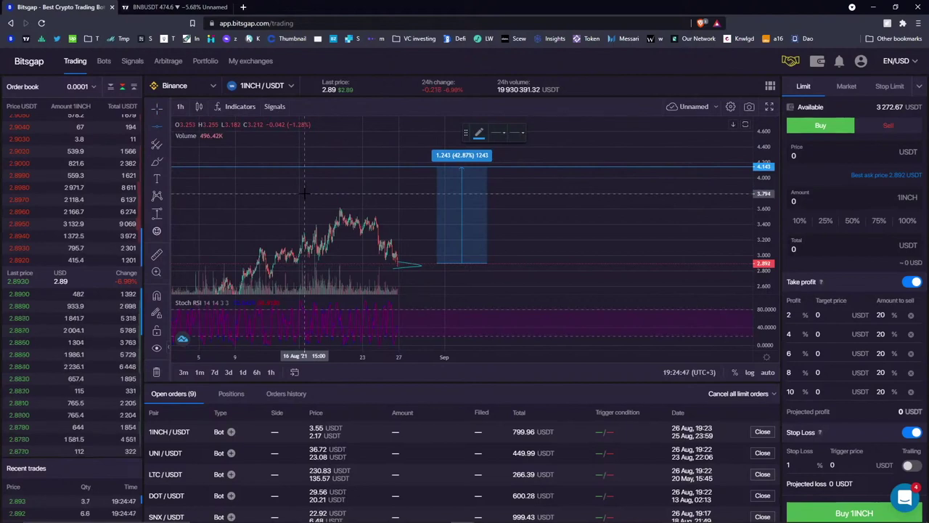
click(312, 193)
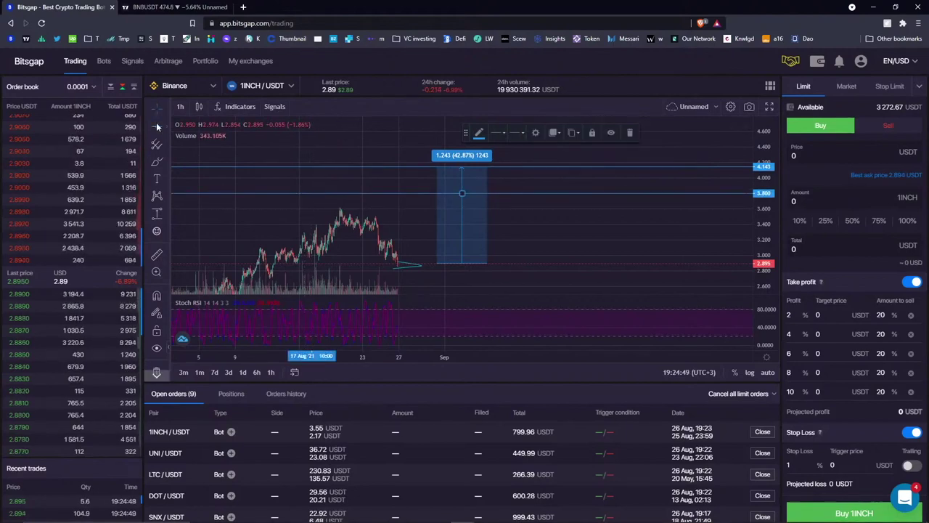
click(227, 225)
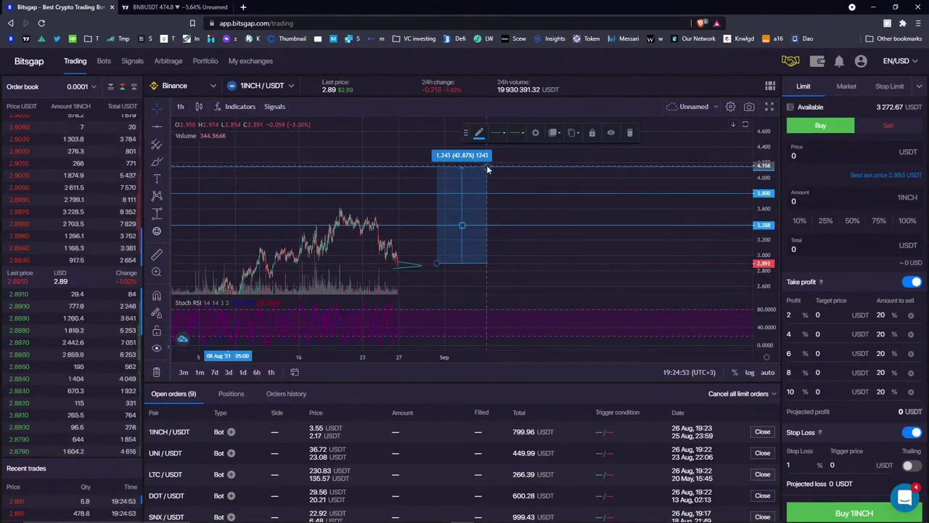
click(478, 225)
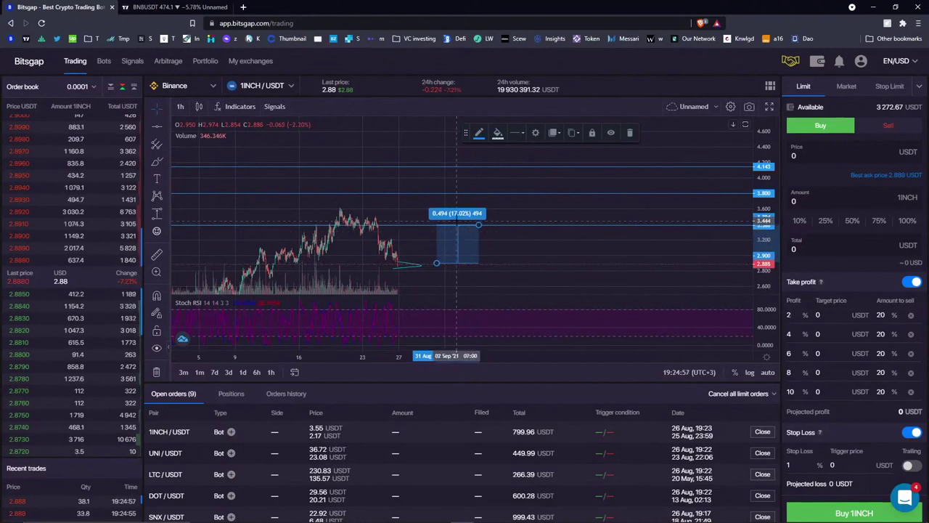
Place a text label reading "30%" beside the price range on the 1INCH/USDT chart.
click(160, 179)
click(668, 125)
text(30)
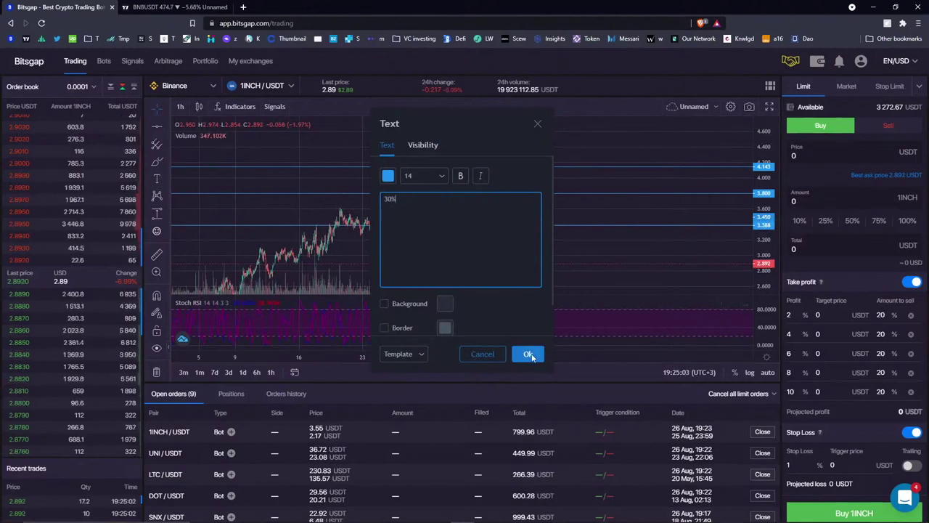
click(529, 354)
Format the 30% label in white at size 28 and move it onto the lowest horizontal line next to the price range.
click(519, 132)
click(479, 134)
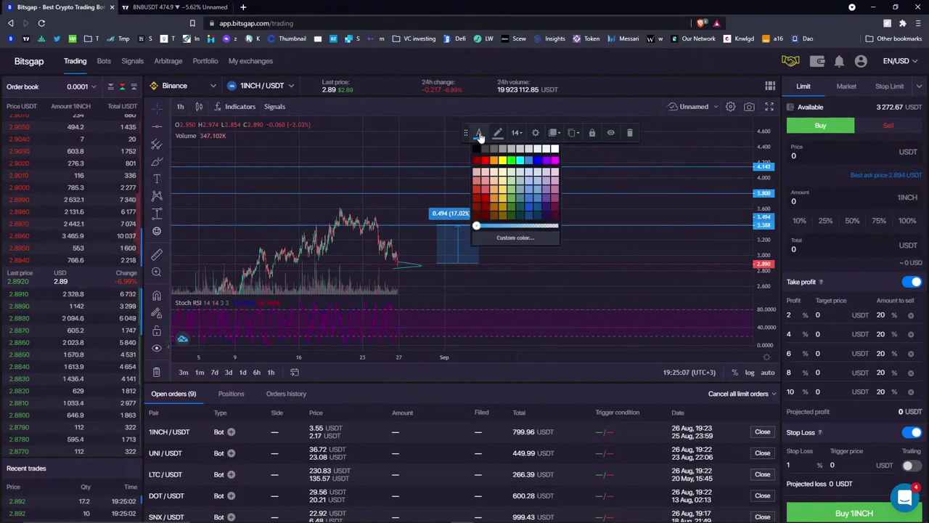
click(556, 150)
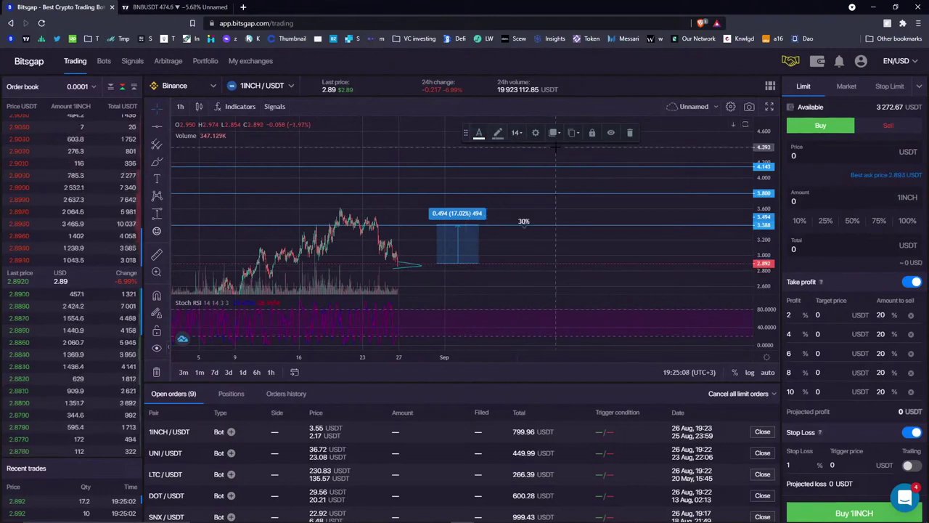
click(521, 138)
click(657, 152)
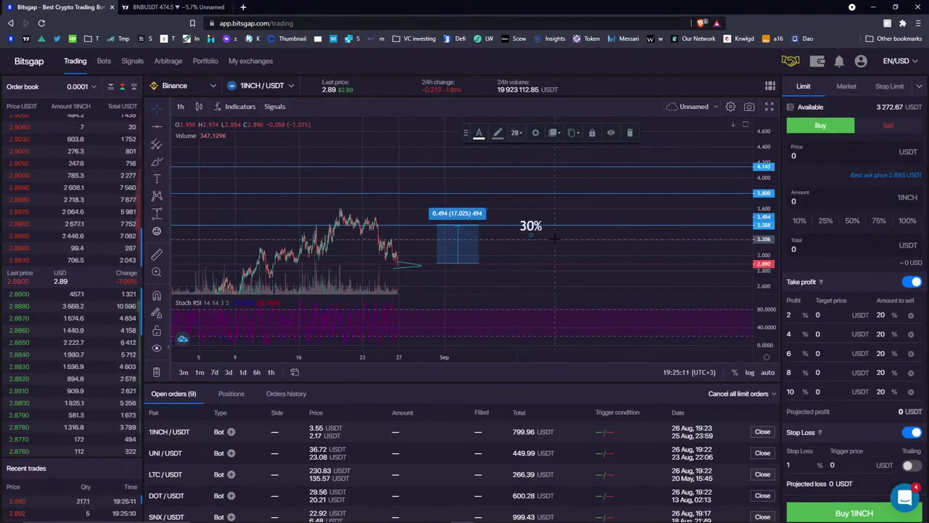
drag(537, 231, 521, 226)
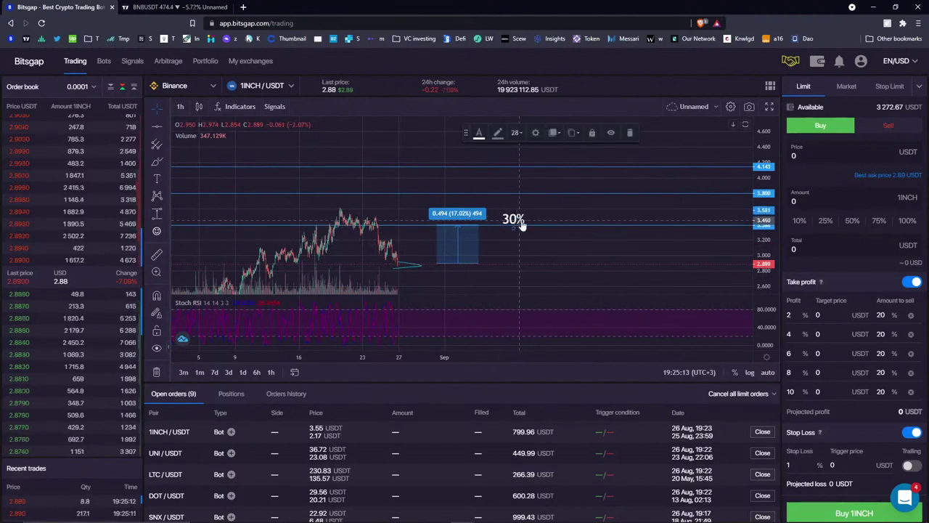
click(550, 206)
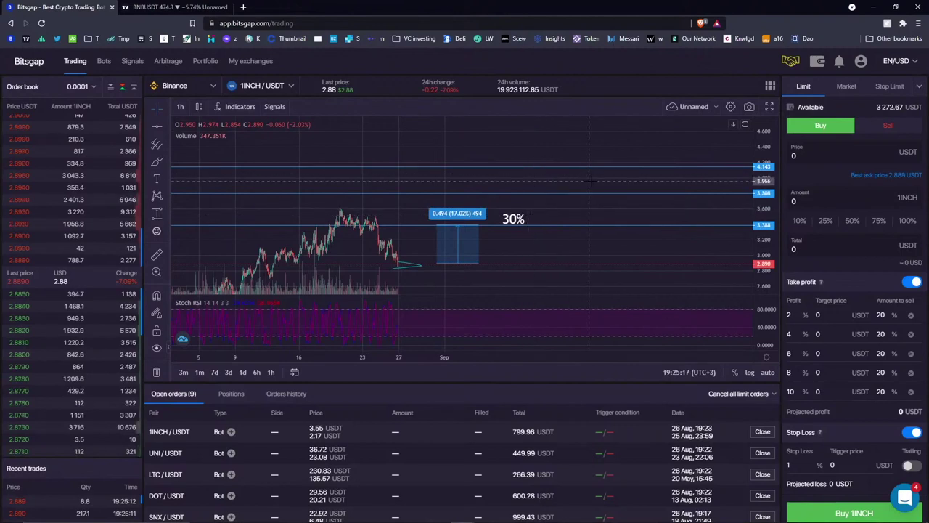
Nudge the 30% label closer to the first price range and draw a second range from the 3.388 line to the 3.80 line.
drag(516, 221, 512, 221)
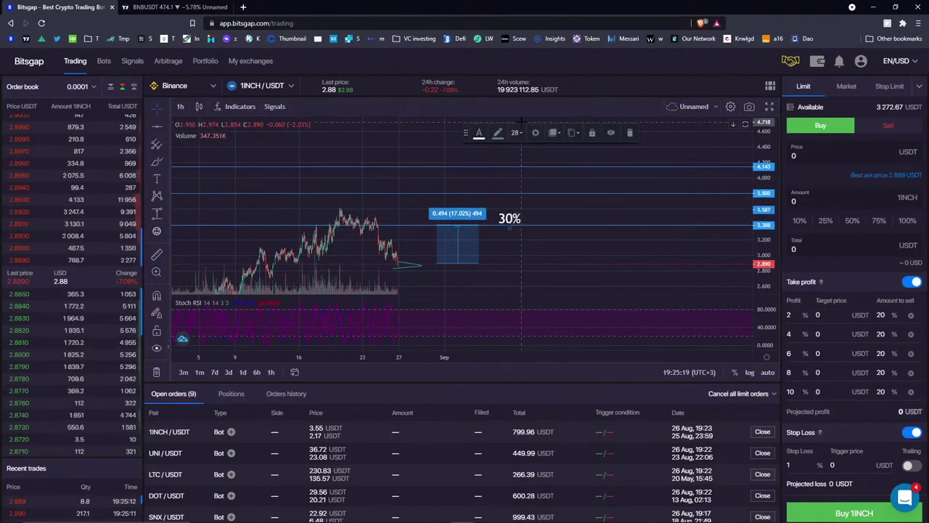
click(156, 214)
click(539, 224)
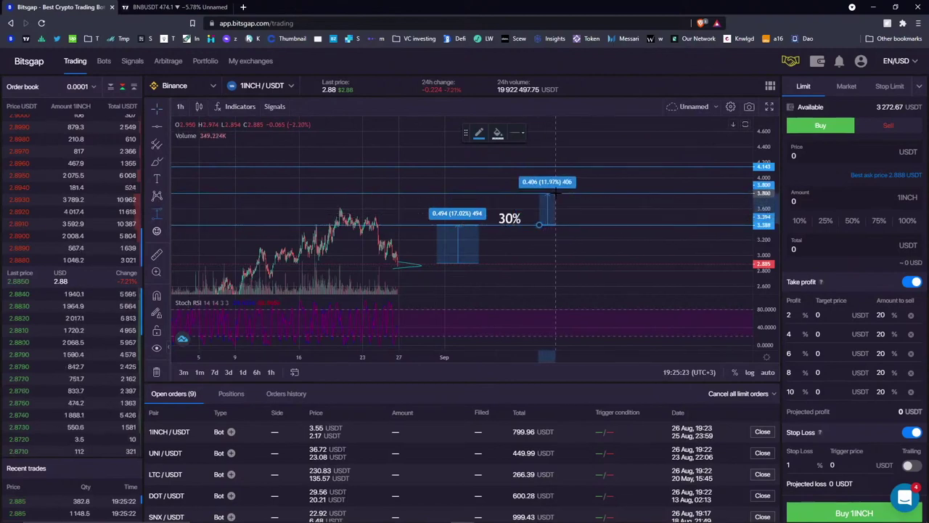
click(556, 193)
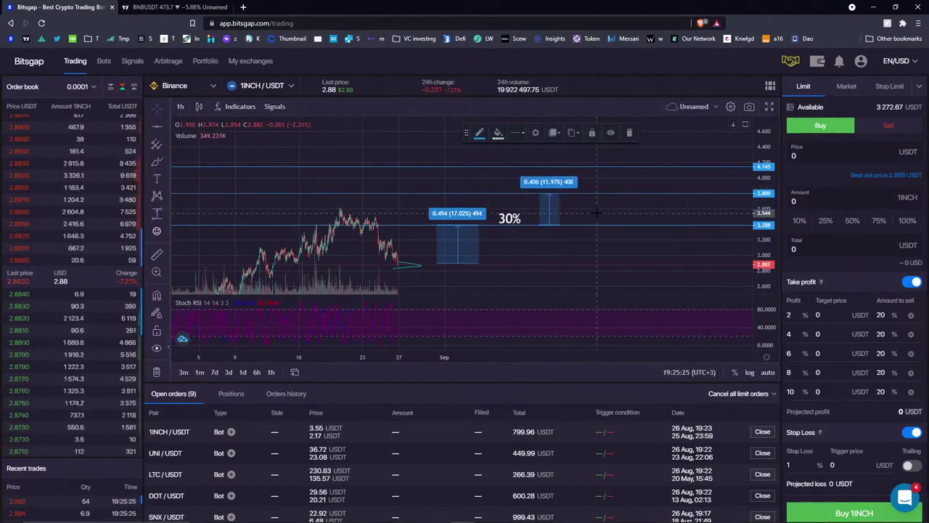
Copy the 30% label to beside the second price range above the 3.80 line and change the copy's text to "40%".
click(511, 220)
mouse_move(512, 219)
mouse_down()
mouse_move(514, 205)
mouse_move(619, 178)
mouse_move(612, 187)
mouse_up()
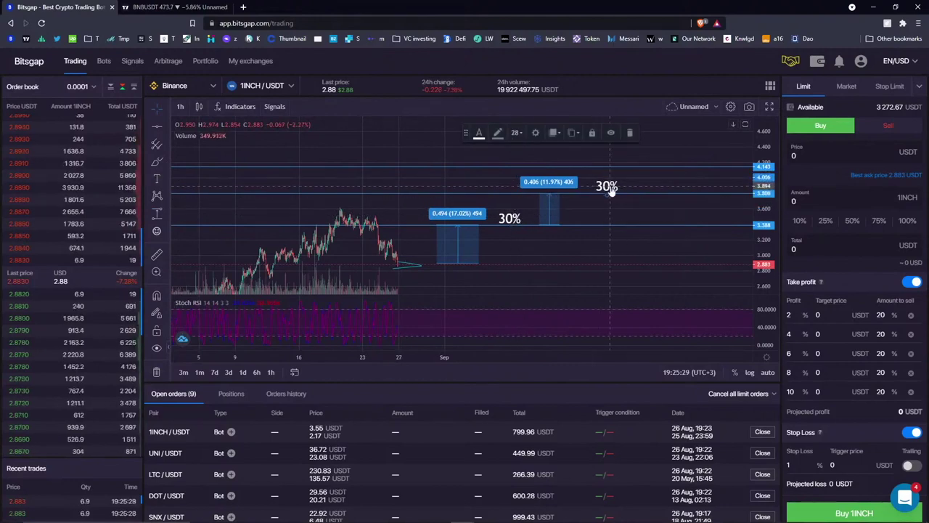
double_click(614, 186)
text(40%)
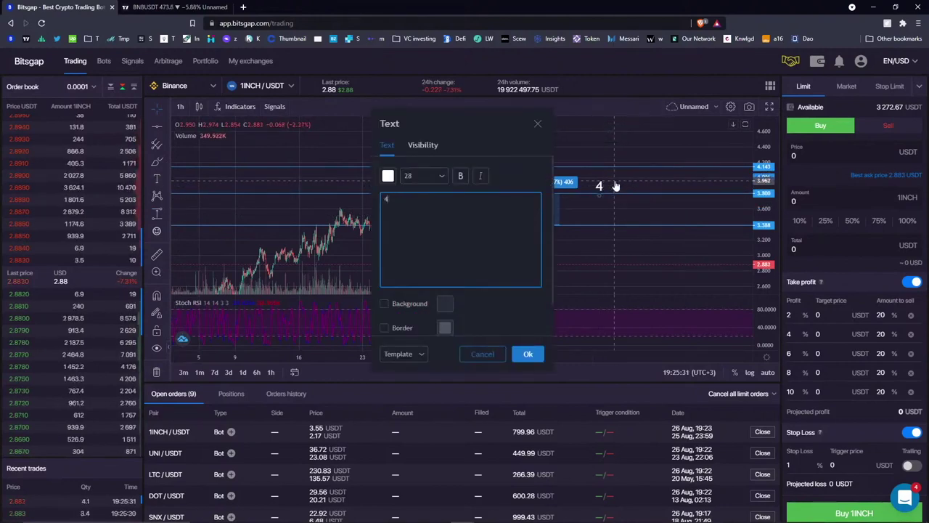
click(526, 355)
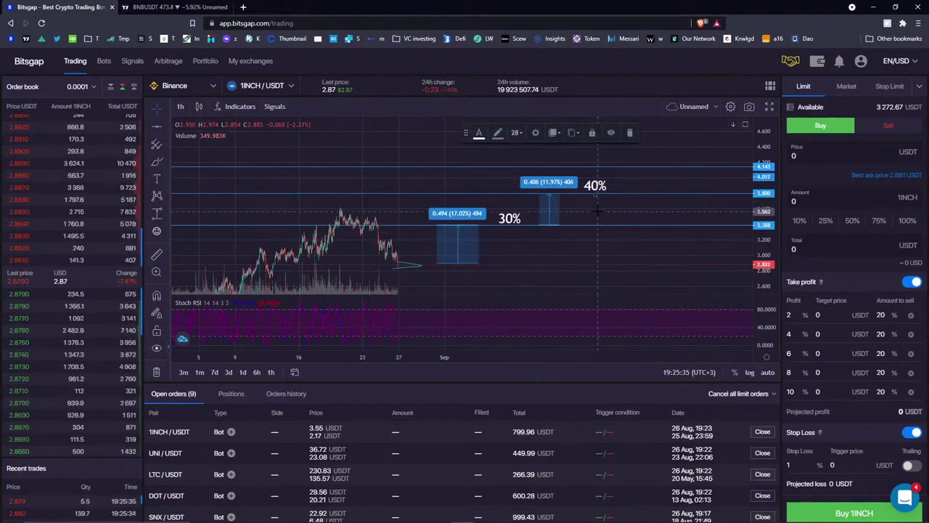
Draw a third price range from the 3.80 line to the 4.143 line and place a copy of the 30% label beside it.
drag(450, 258, 435, 265)
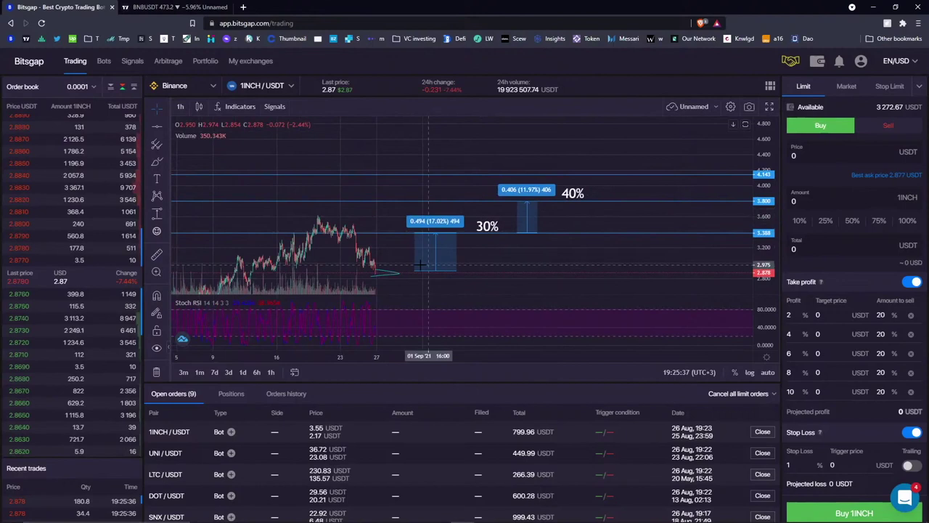
click(156, 213)
click(634, 202)
click(629, 201)
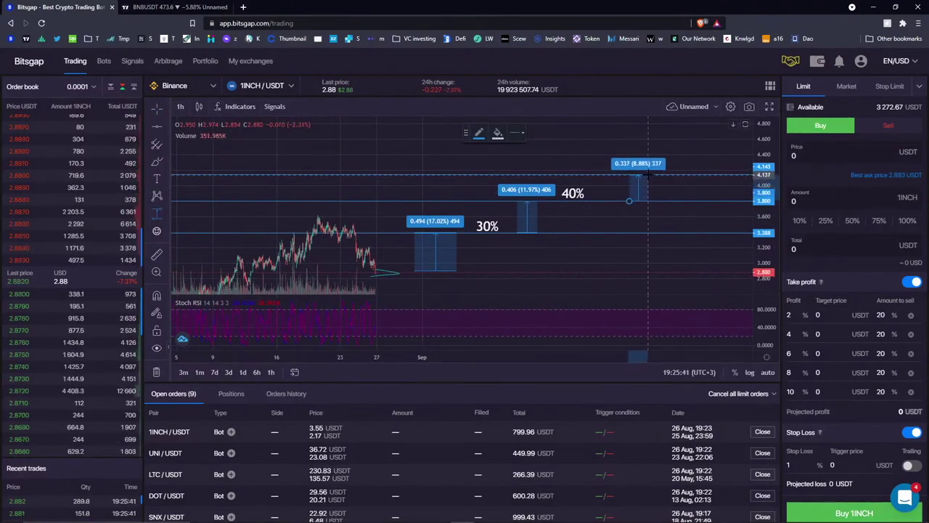
click(649, 175)
click(489, 227)
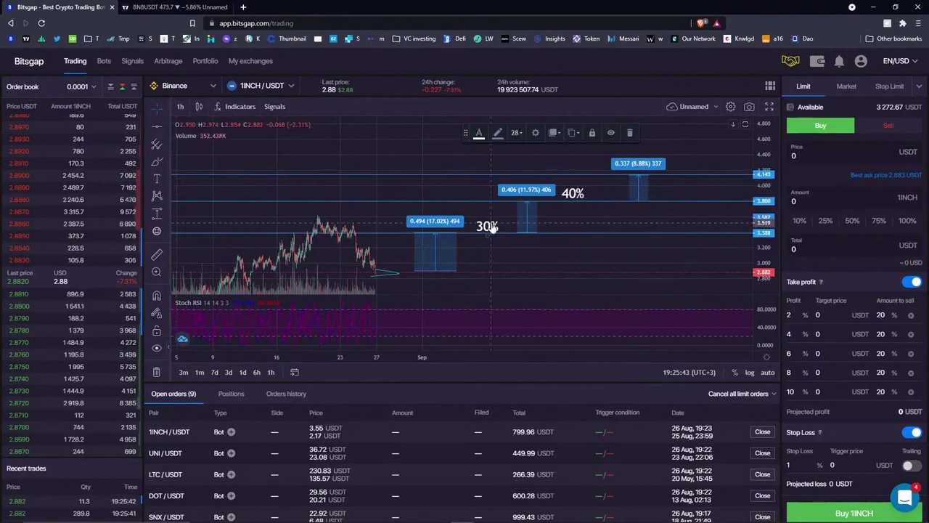
mouse_move(491, 225)
mouse_down()
mouse_move(489, 206)
mouse_move(692, 155)
mouse_move(677, 159)
mouse_up()
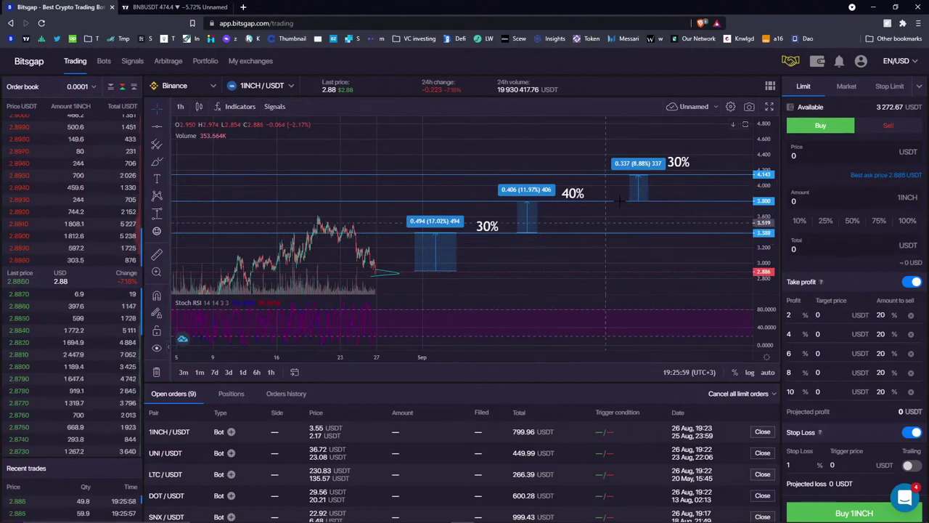
Set the limit buy order to the best ask price of 2.889 USDT with 25% of the available balance.
click(804, 161)
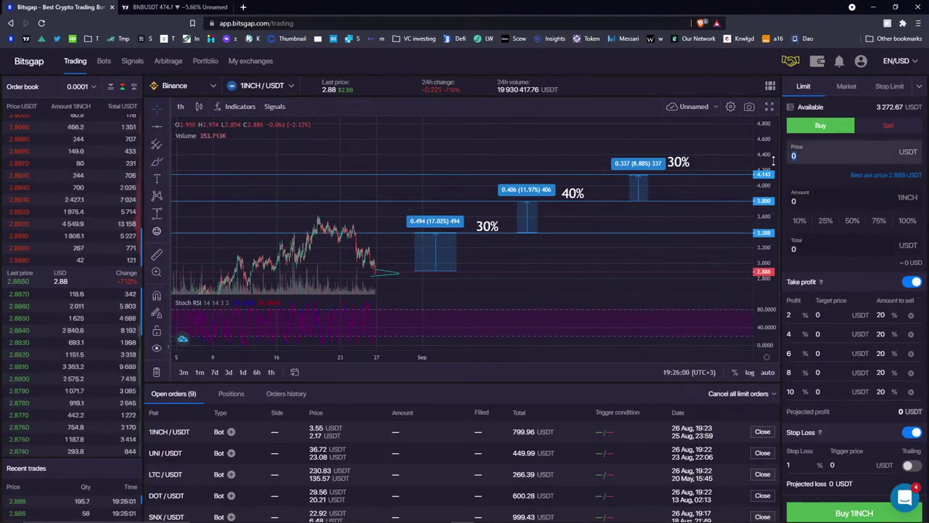
click(875, 174)
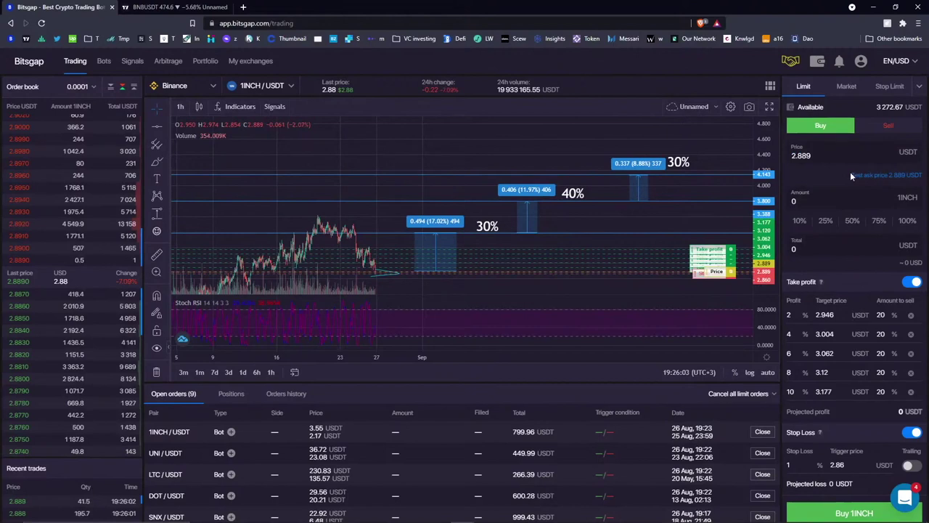
click(825, 220)
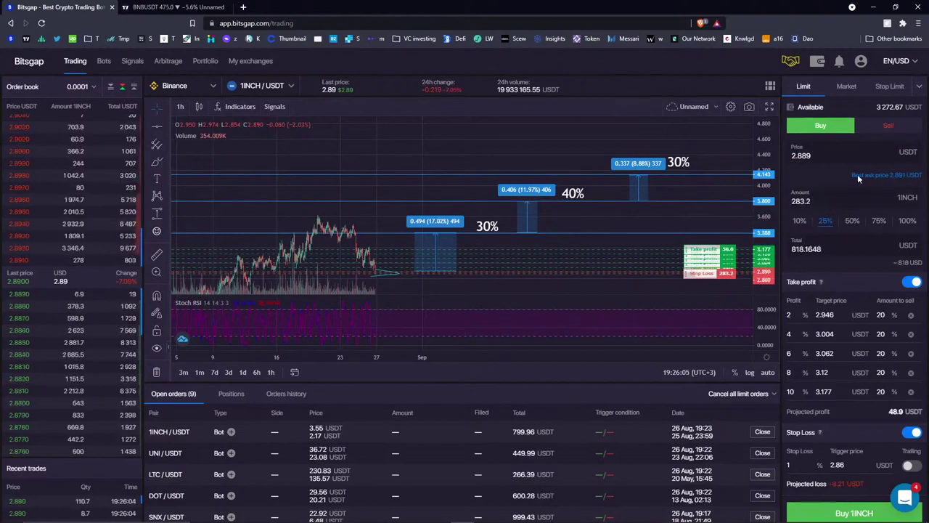
double_click(868, 244)
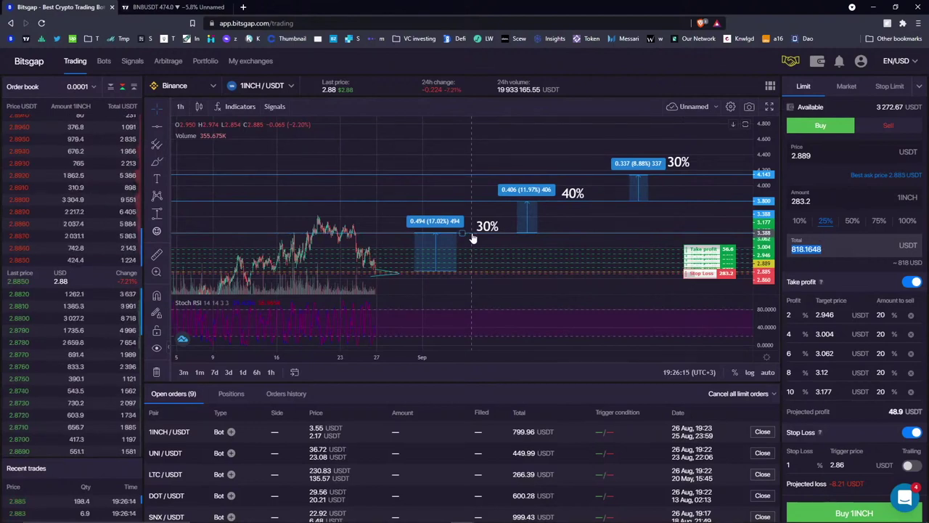
Set the first take-profit target to 3.38 USDT with 30% to sell, and the second target price to 3.79 USDT.
click(821, 315)
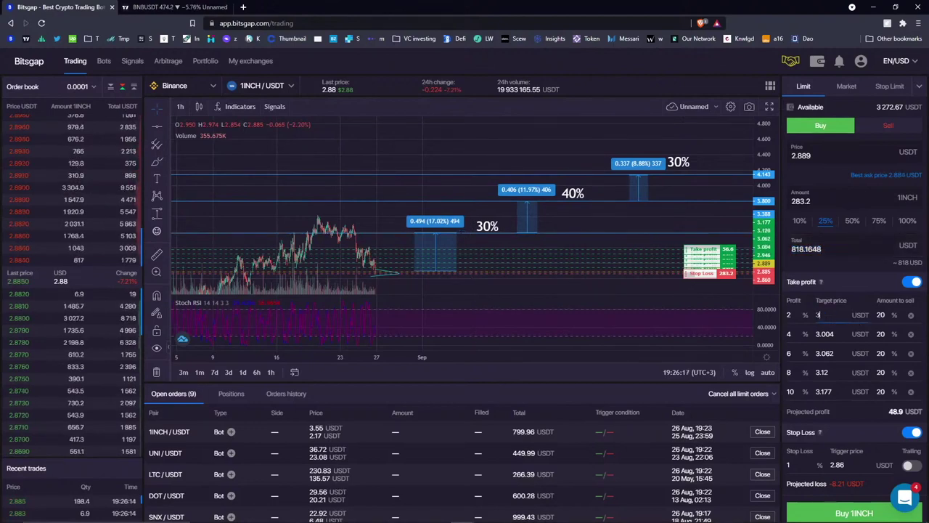
text(3.38)
click(826, 334)
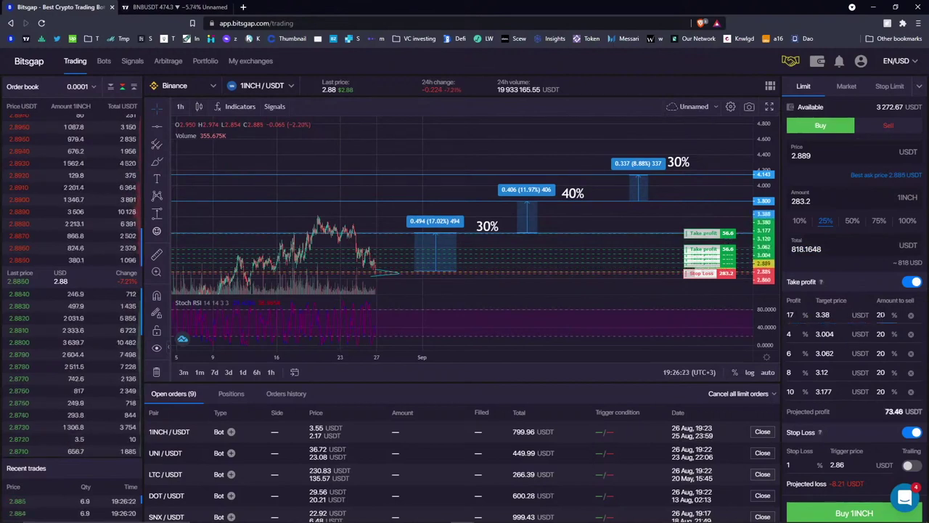
click(828, 334)
drag(820, 334, 549, 205)
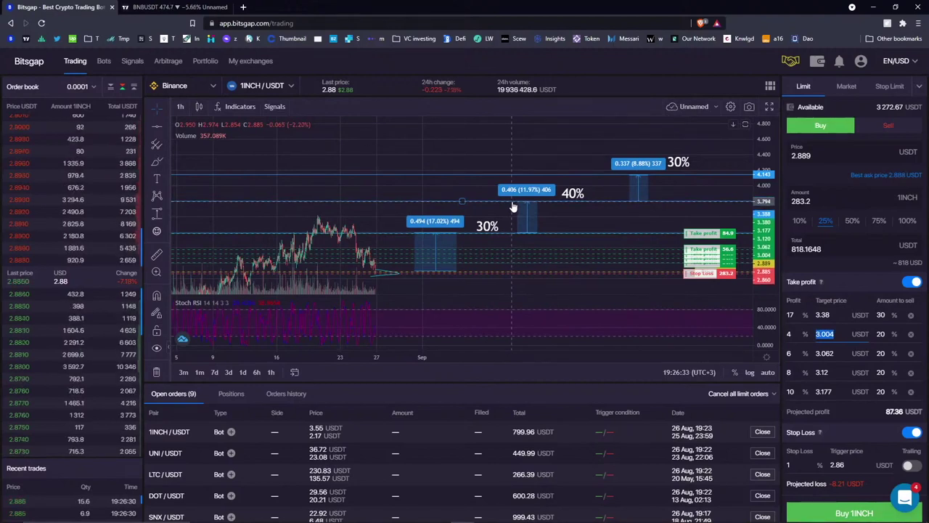
text(3.79)
Set the third take-profit target price to 4.143 USDT and remove the two remaining profit targets.
double_click(824, 353)
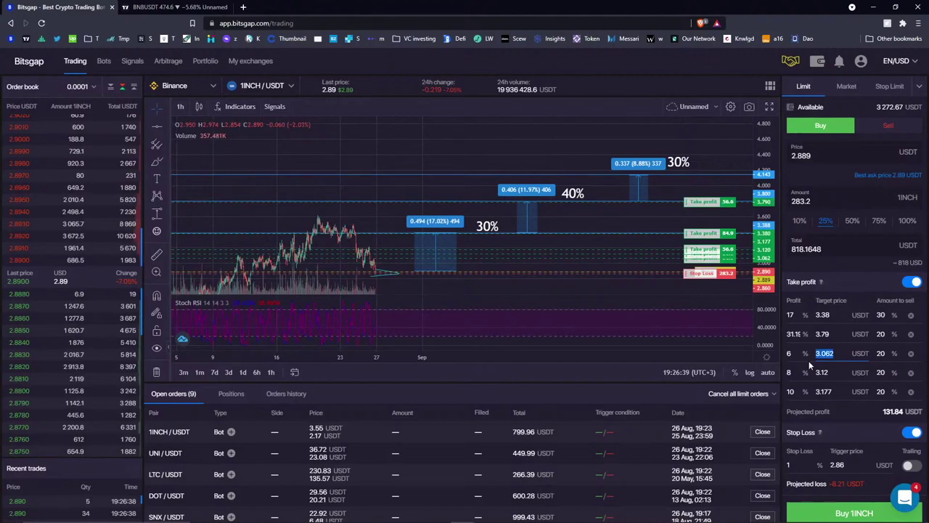
text(4.143)
key(Tab)
click(912, 372)
click(912, 373)
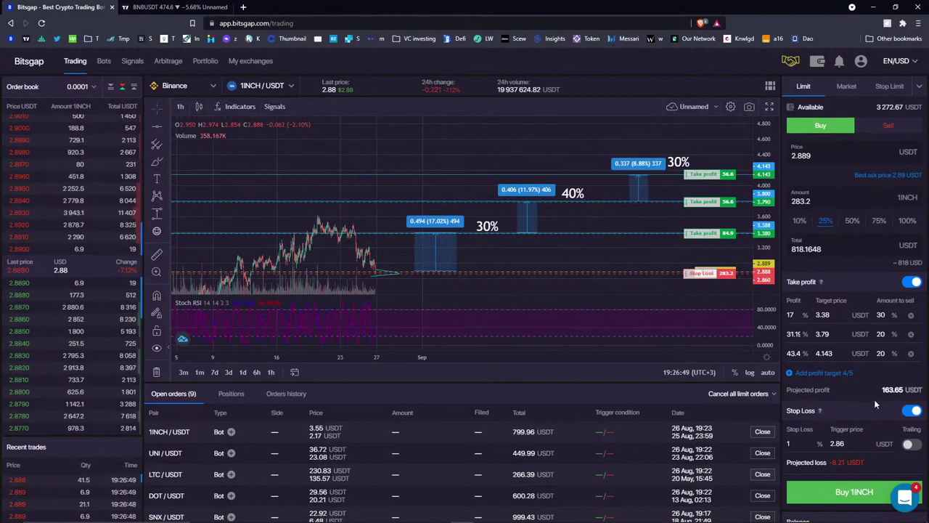
click(903, 369)
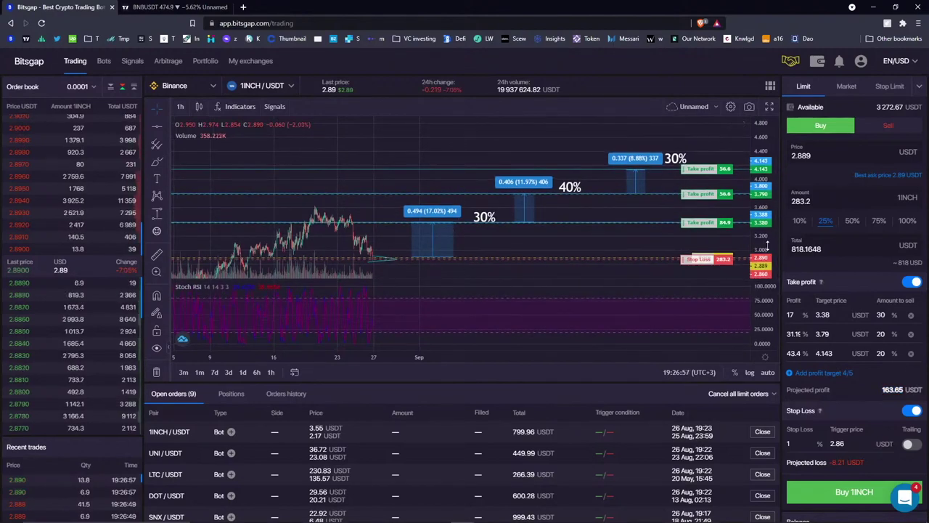
Switch the 1INCH/USDT chart to the 4-hour interval and examine the earlier price history around the take-profit and stop-loss levels.
scroll(403, 233, down, 3)
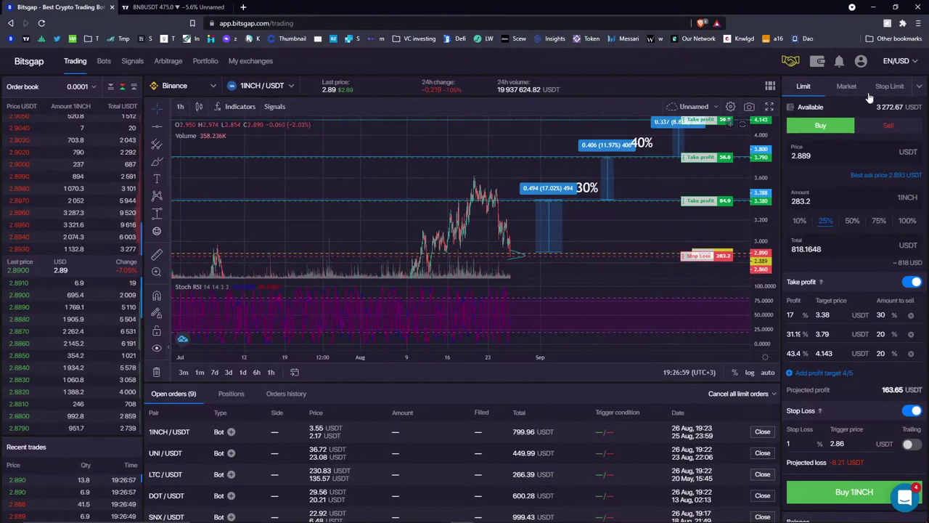
drag(453, 235, 462, 235)
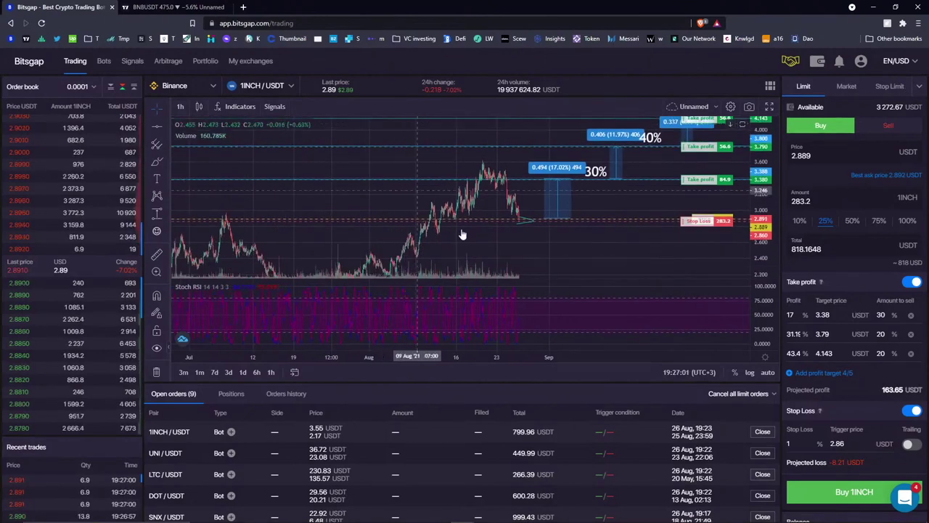
click(181, 107)
click(201, 238)
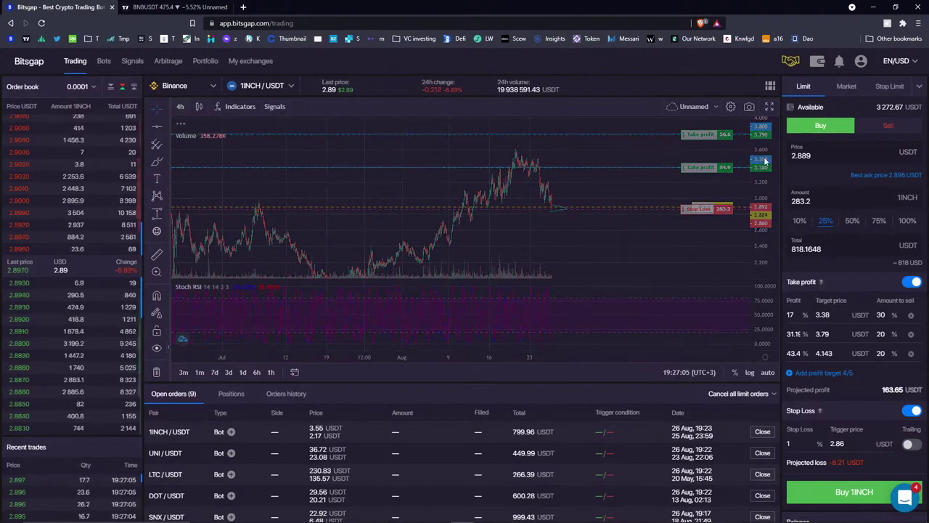
scroll(766, 181, down, 5)
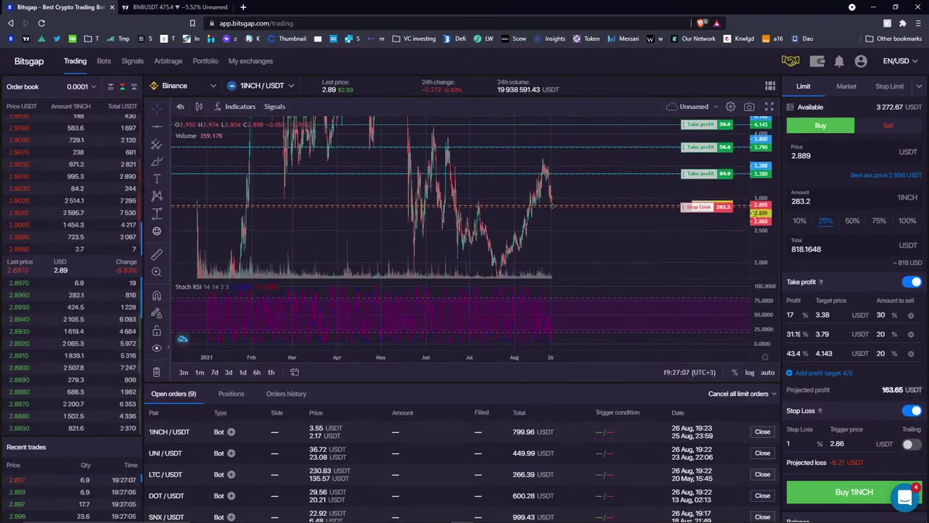
scroll(553, 205, up, 5)
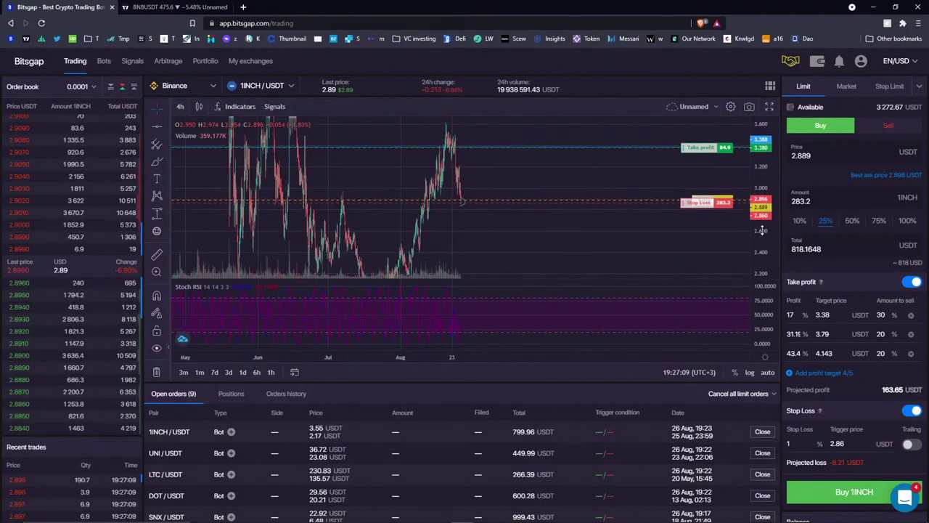
scroll(570, 232, down, 3)
scroll(571, 218, up, 6)
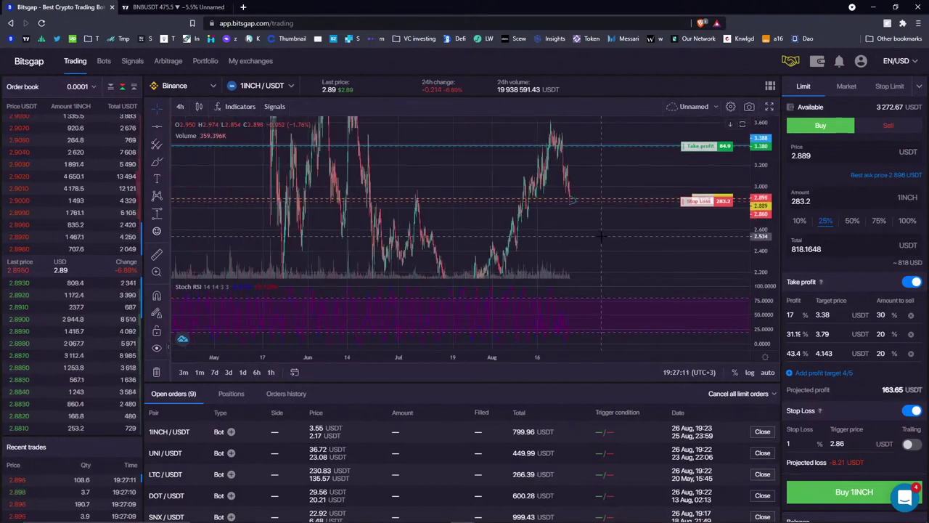
drag(601, 236, 563, 236)
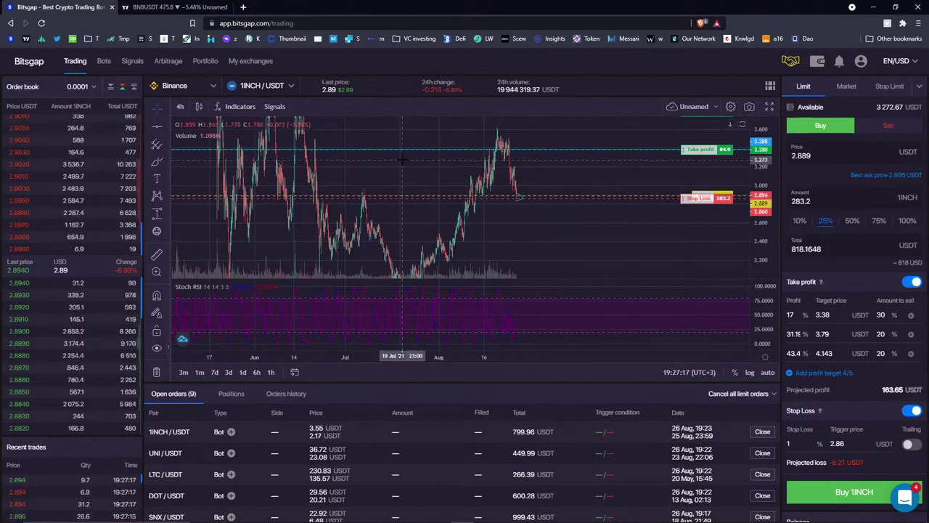
Switch to TradingView, confirm the balance note's text settings, and open the BTCUSDT chart.
click(174, 7)
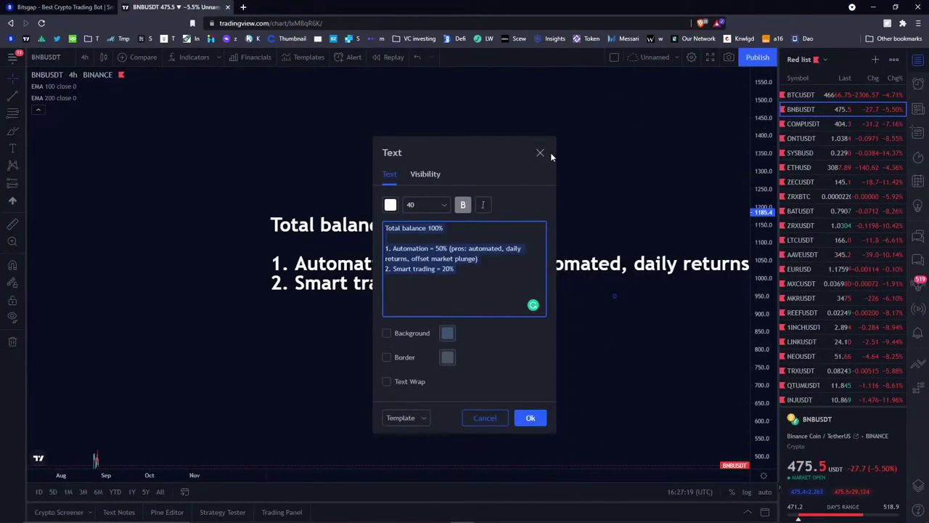
click(521, 416)
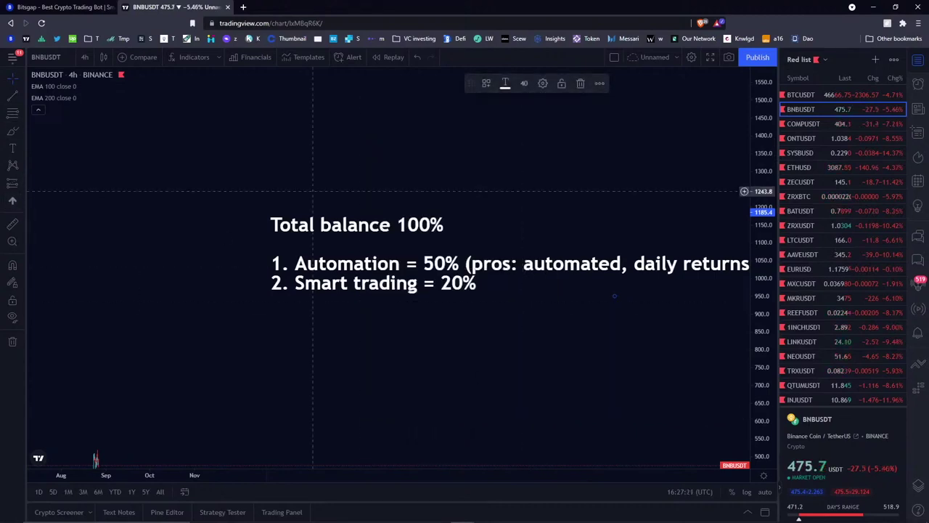
click(812, 99)
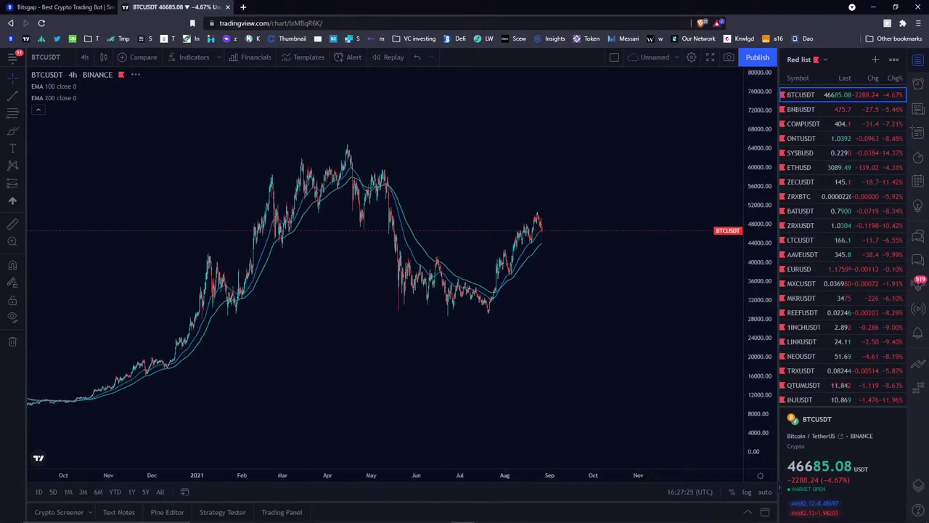
Add a fixed range volume profile to the BTCUSDT chart covering 30 Nov 2020 to 26 Aug 2021.
click(22, 182)
click(58, 353)
click(134, 311)
click(524, 129)
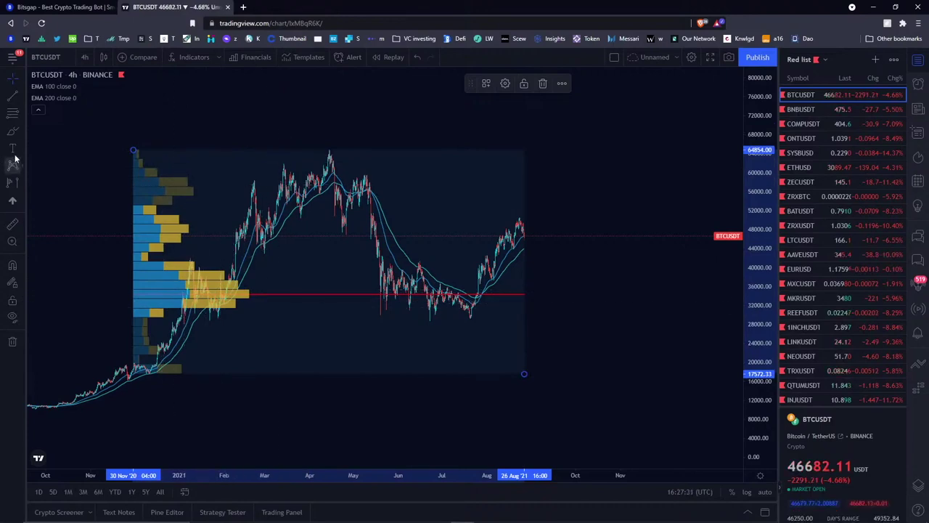
click(18, 132)
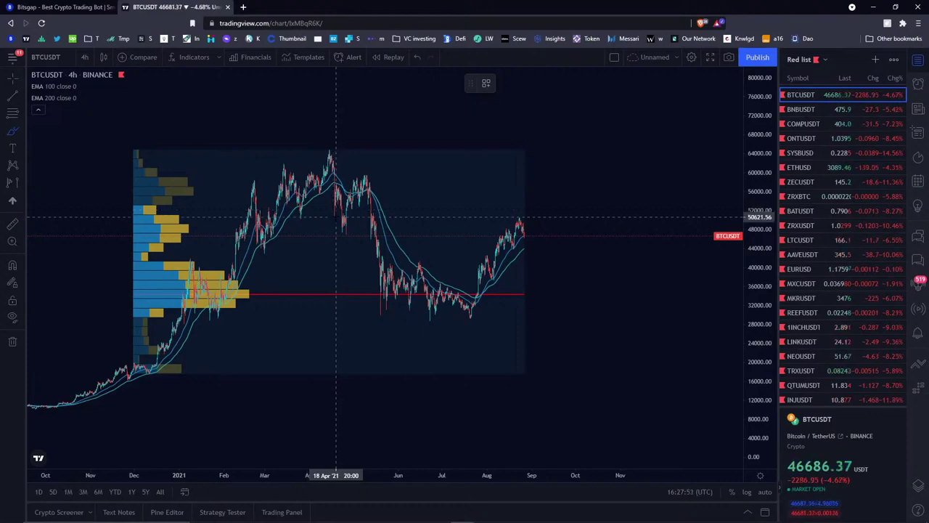
Switch back to Bitsgap's 1INCH/USDT chart and look through the position, forecast and range drawing tools for a volume profile.
click(58, 7)
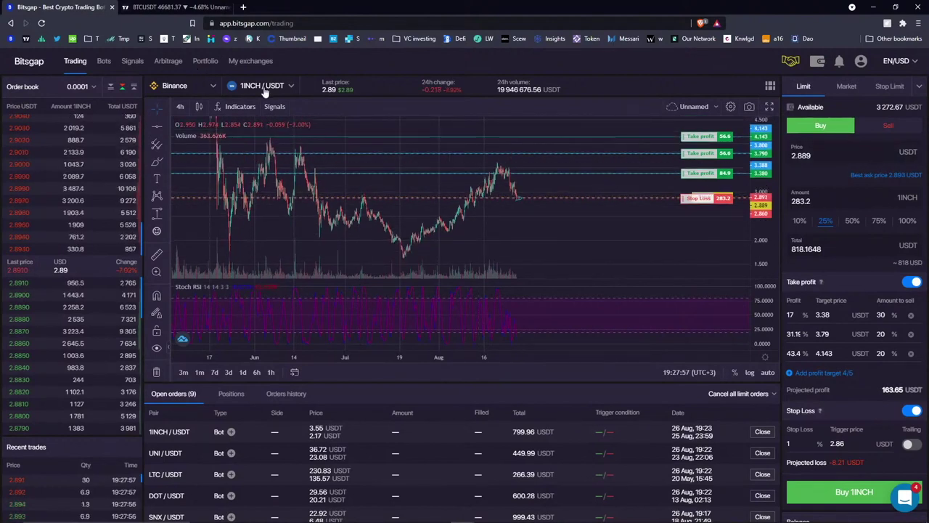
click(164, 216)
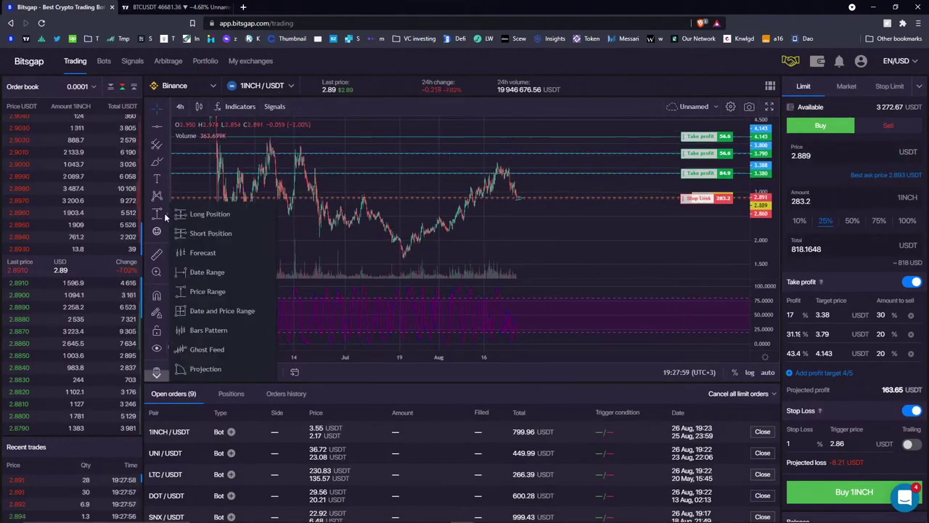
scroll(189, 355, down, 1)
scroll(193, 365, up, 1)
scroll(290, 254, down, 1)
scroll(385, 183, up, 1)
click(384, 183)
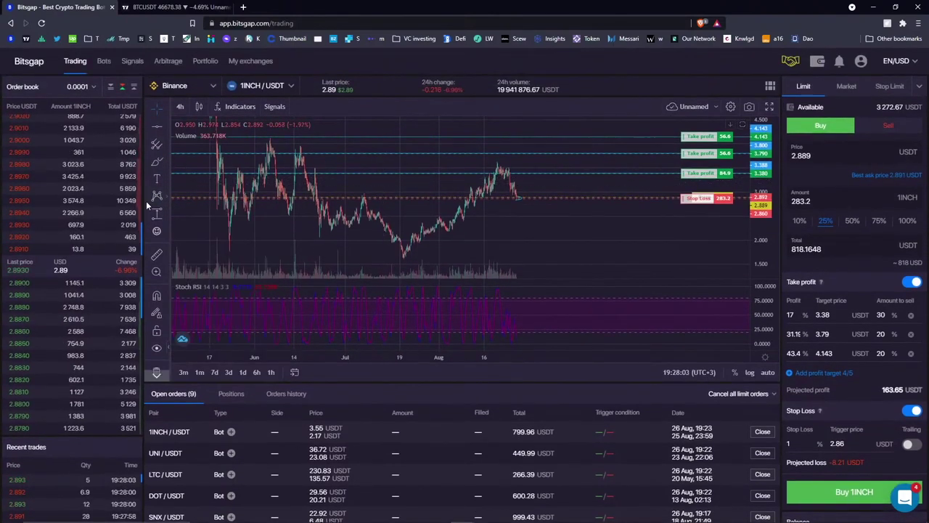
Look through the pattern drawing tools on the 1INCH/USDT chart for a volume profile.
click(166, 196)
scroll(244, 182, down, 1)
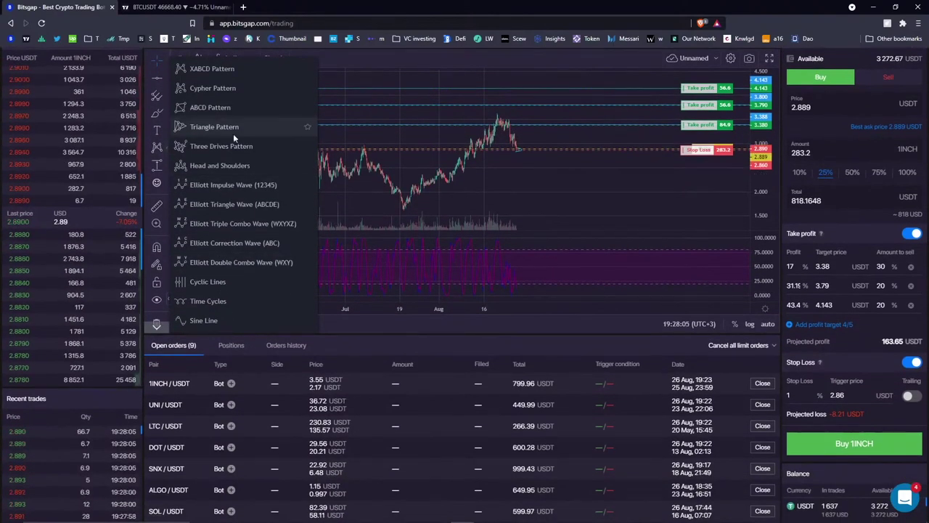
click(483, 186)
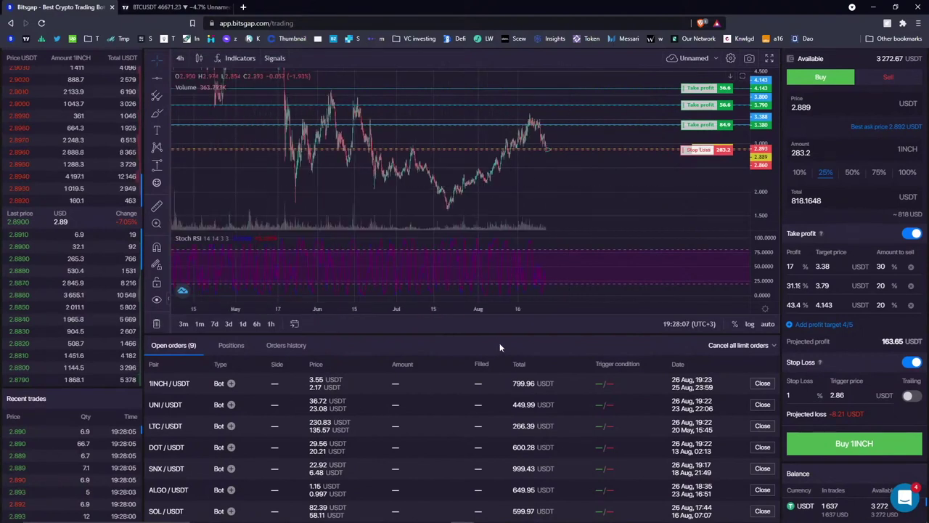
scroll(499, 343, up, 1)
Switch to TradingView and load the Binance 1INCHUSDT chart in place of BTCUSDT.
click(174, 7)
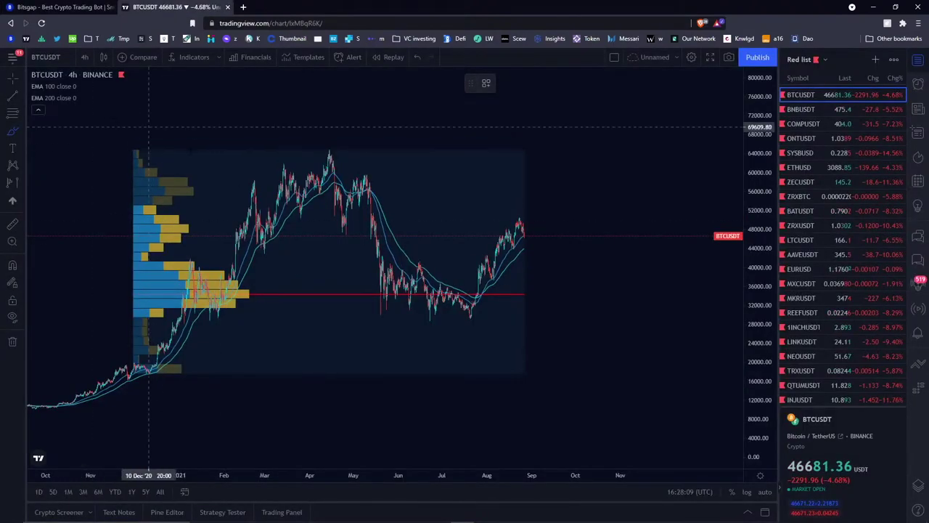
click(163, 194)
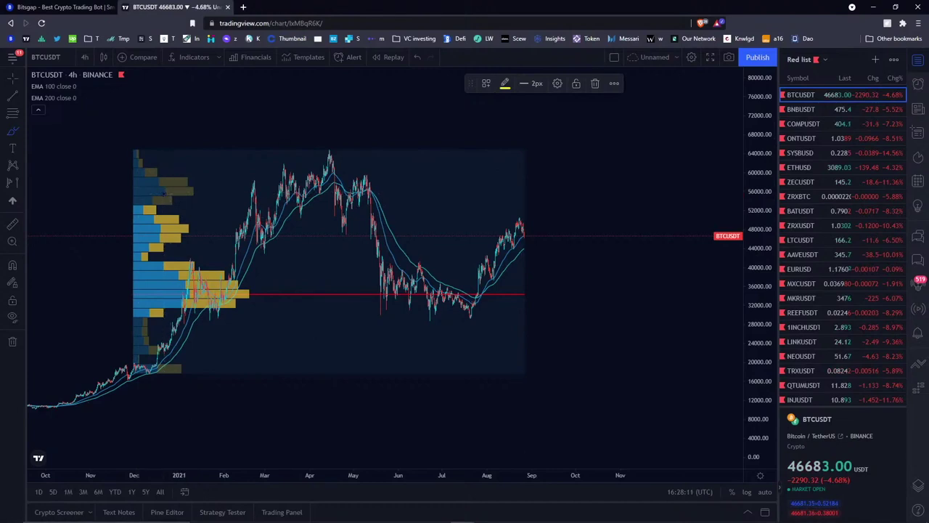
scroll(799, 384, down, 1)
click(807, 353)
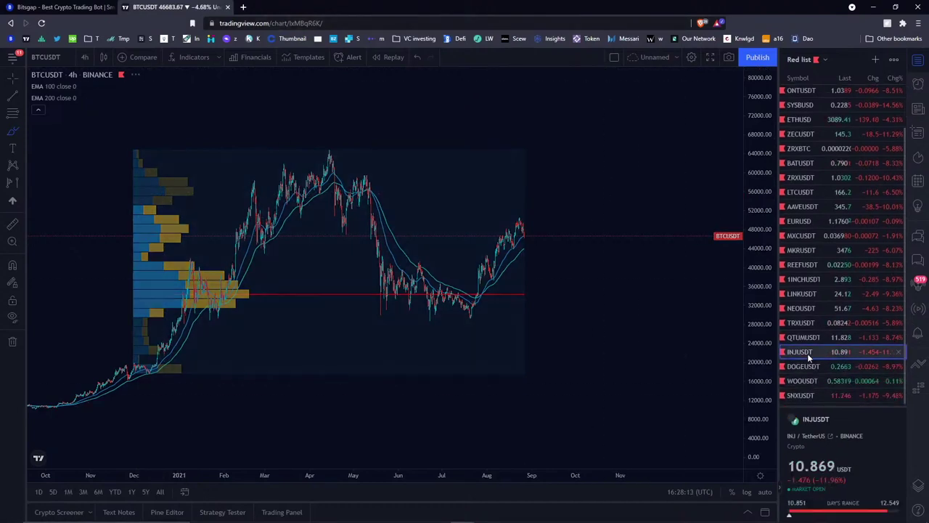
click(44, 59)
text(1INCH)
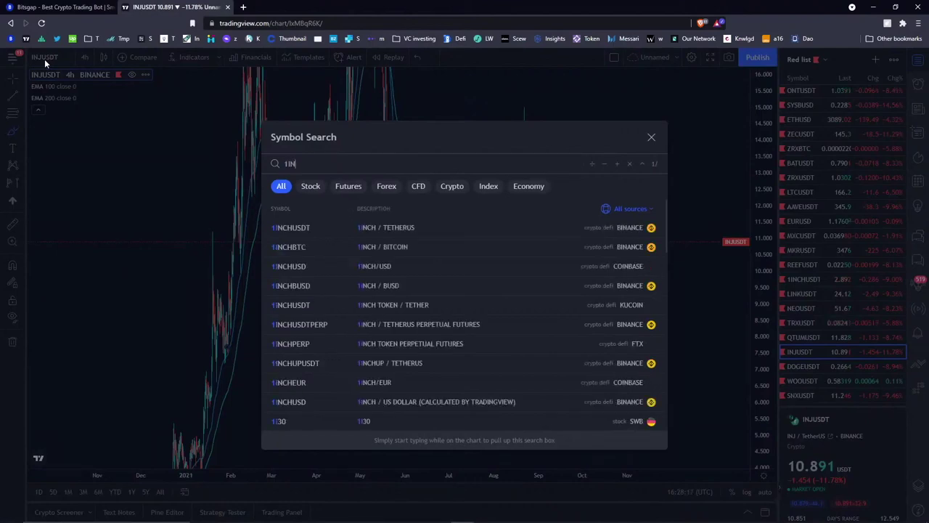
click(395, 248)
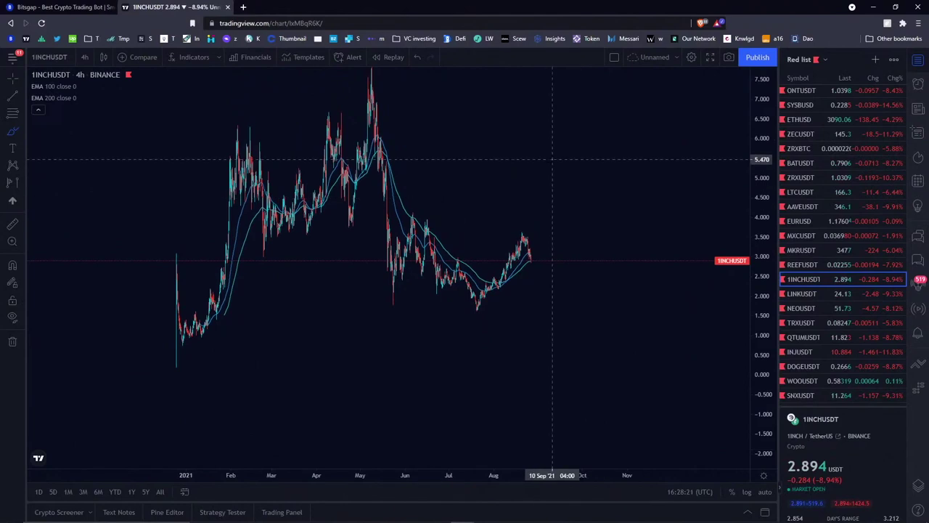
Delete the stray brush stroke and add a fixed range volume profile to the 1INCHUSDT chart from 14 May to 26 Aug 2021.
drag(550, 160, 523, 187)
click(596, 85)
click(13, 182)
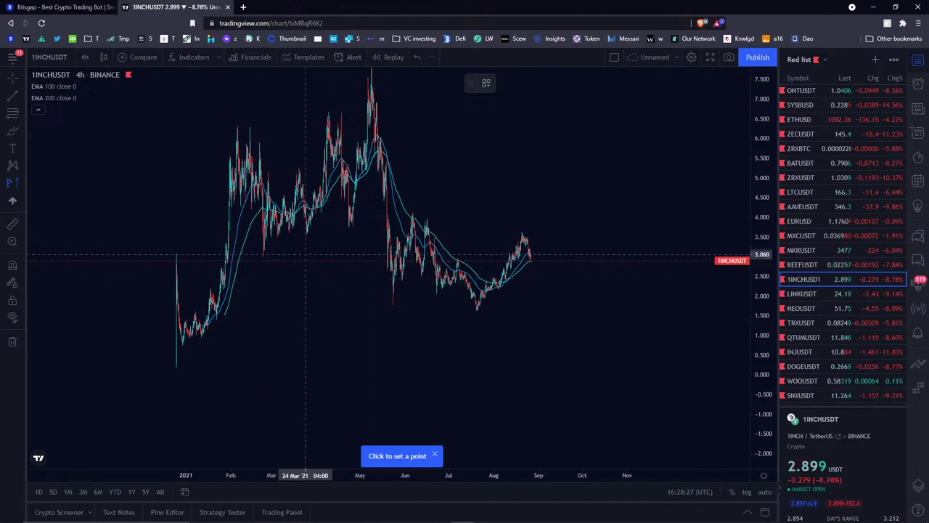
click(58, 8)
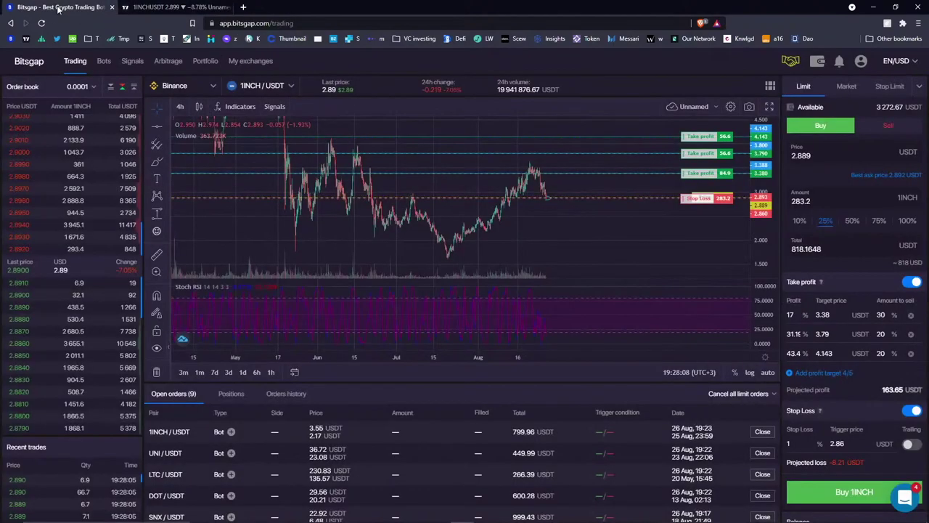
click(171, 7)
key(ctrl+Tab)
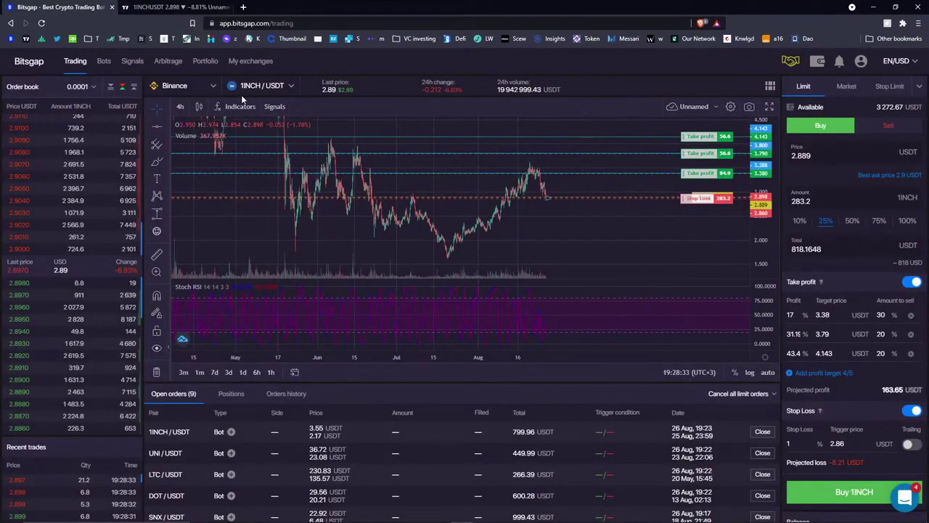
click(161, 10)
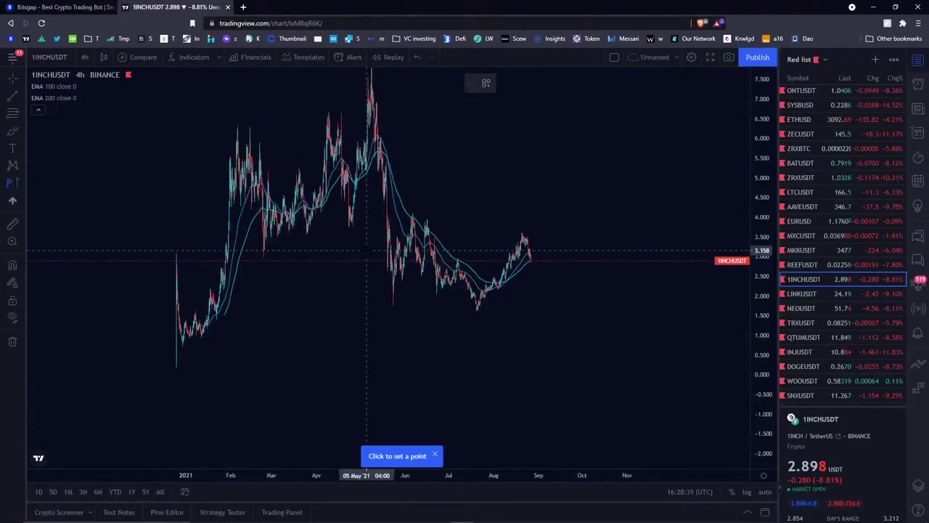
click(380, 250)
click(590, 199)
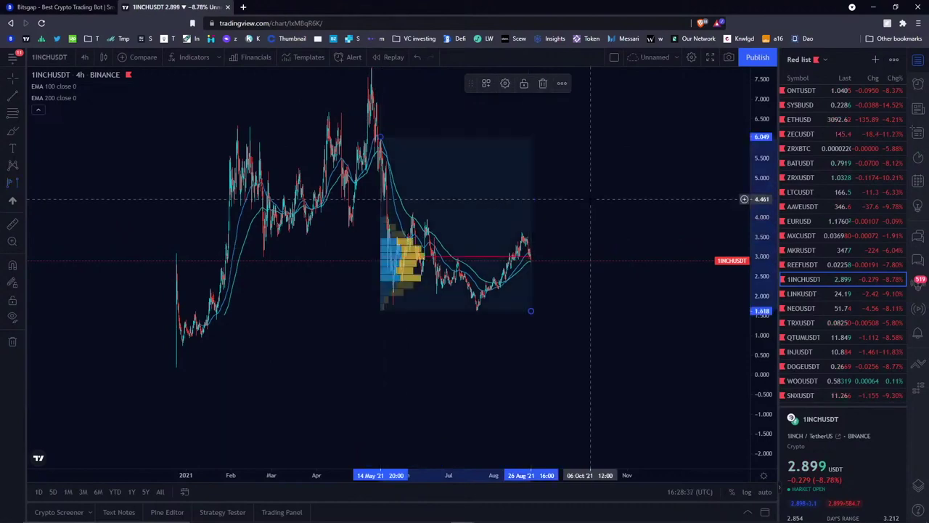
Examine the 1INCHUSDT volume profile closely to find its high-volume price levels.
scroll(574, 232, up, 5)
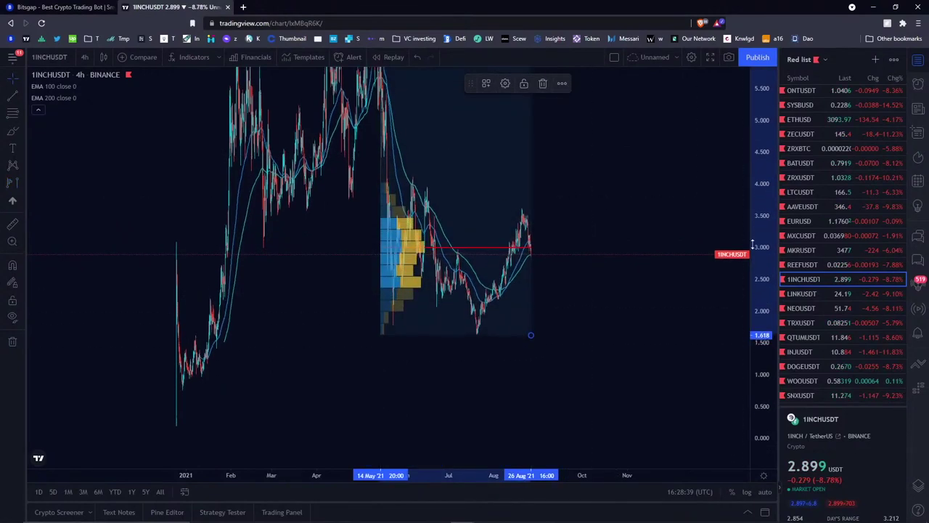
drag(544, 302, 651, 186)
scroll(443, 201, down, 4)
scroll(438, 203, up, 3)
scroll(450, 188, up, 2)
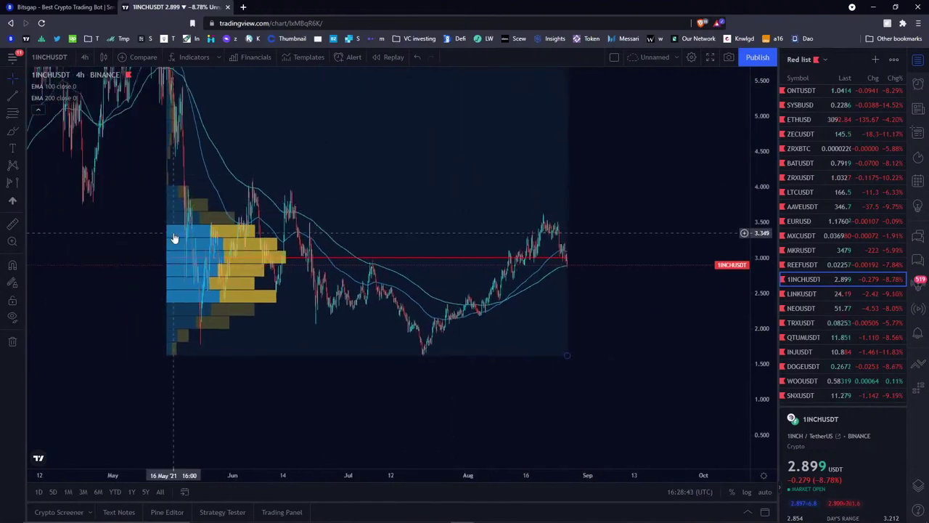
scroll(291, 232, down, 1)
scroll(374, 156, up, 2)
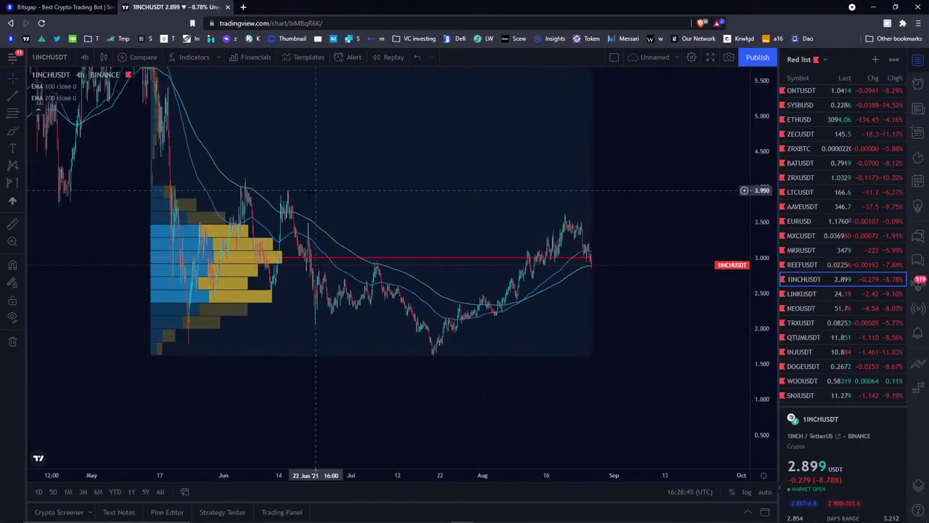
Draw horizontal lines on the 1INCHUSDT chart at about 2.905 and 2.318 to mark the volume support levels.
click(22, 97)
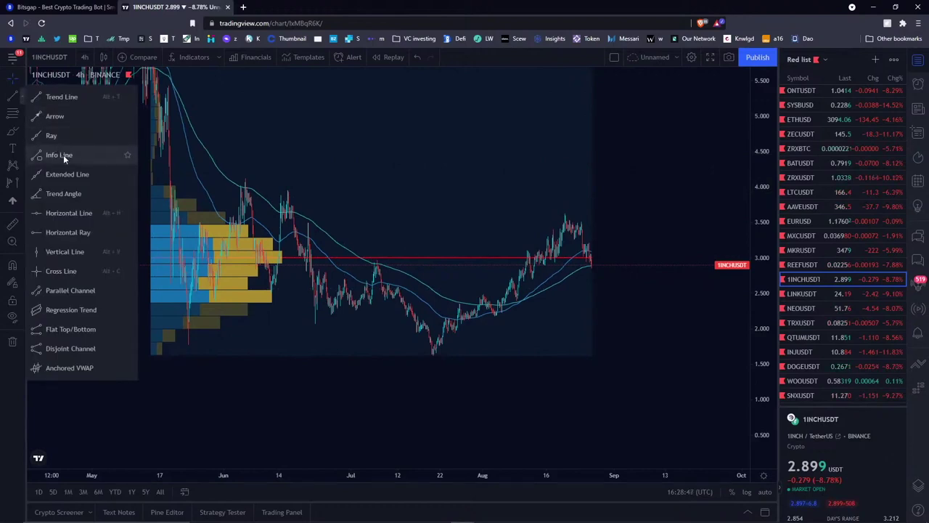
click(73, 213)
click(163, 262)
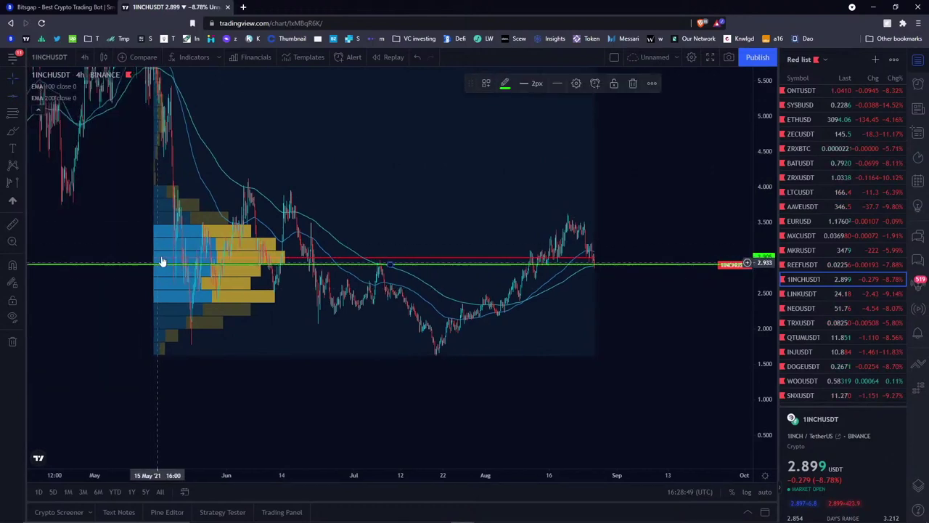
click(101, 287)
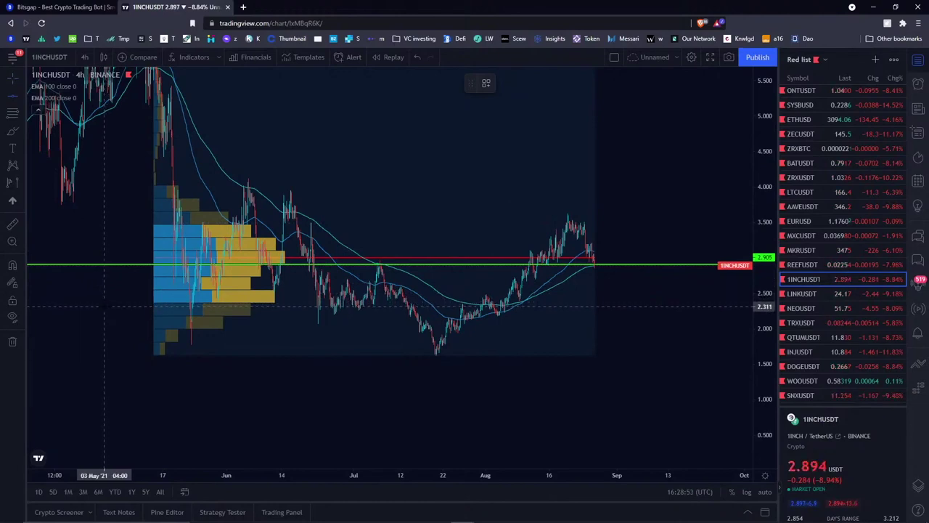
key(alt+h)
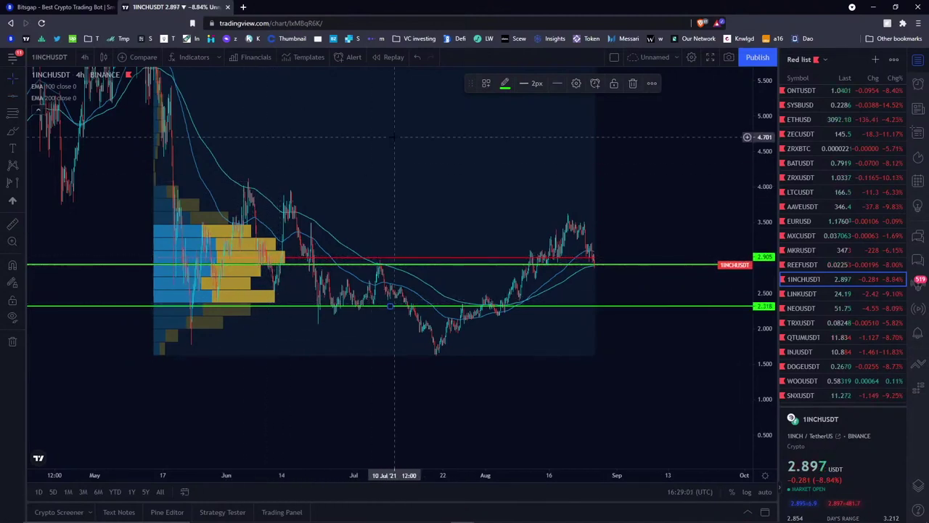
click(385, 297)
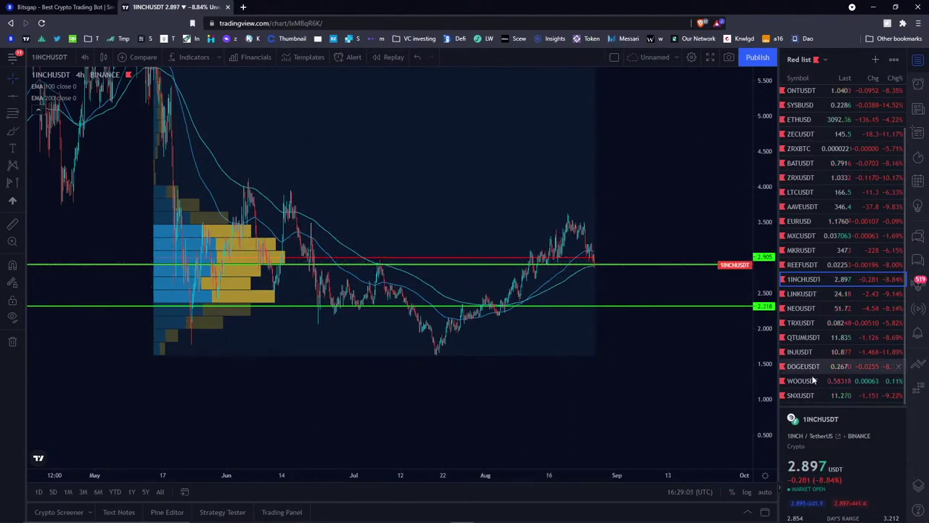
scroll(764, 349, up, 3)
drag(775, 149, 759, 272)
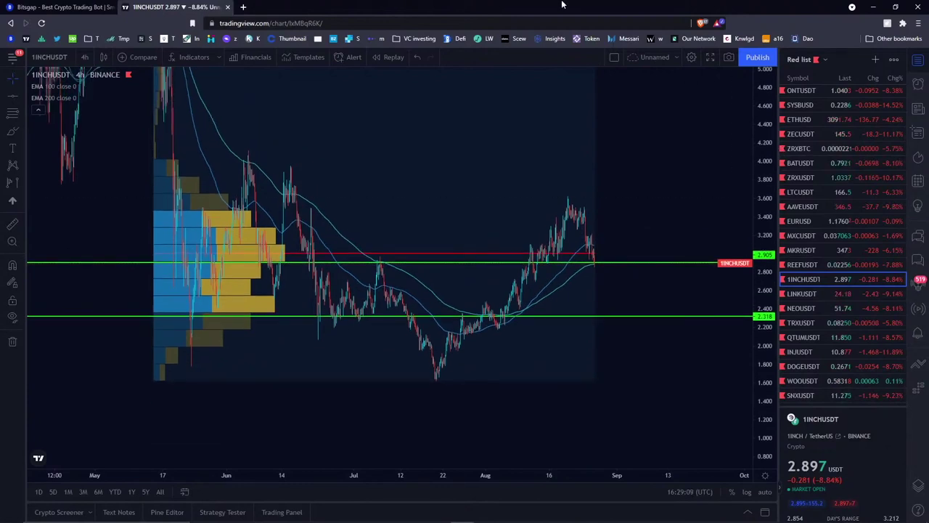
Switch back to Bitsgap and lower the 1INCH order's stop loss to a trigger price of 2.711 USDT.
click(55, 6)
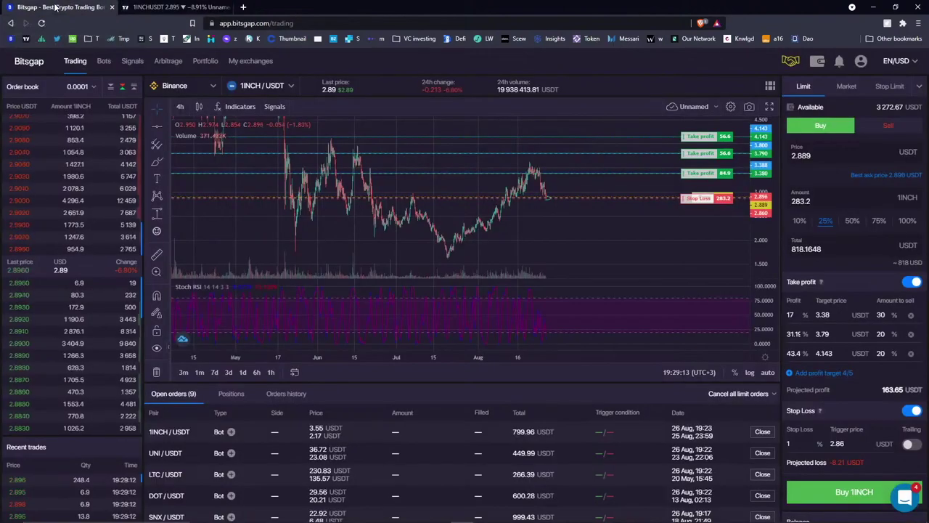
drag(719, 221, 678, 220)
mouse_move(771, 236)
mouse_down()
mouse_move(772, 245)
mouse_move(771, 227)
mouse_up()
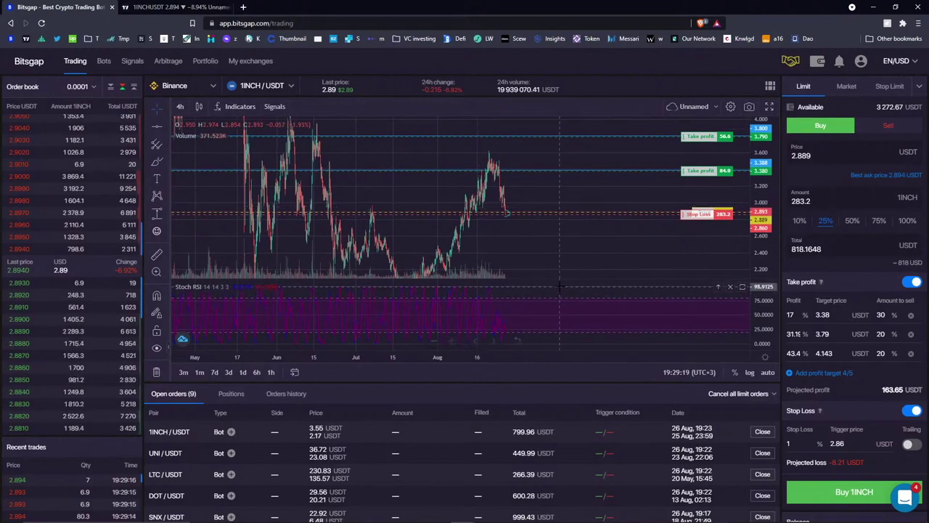
drag(530, 244, 524, 243)
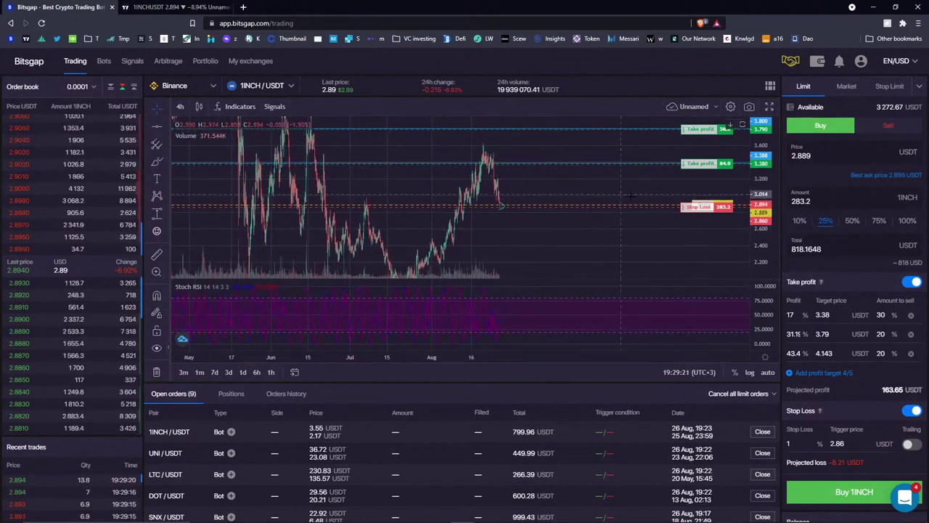
drag(692, 216, 692, 219)
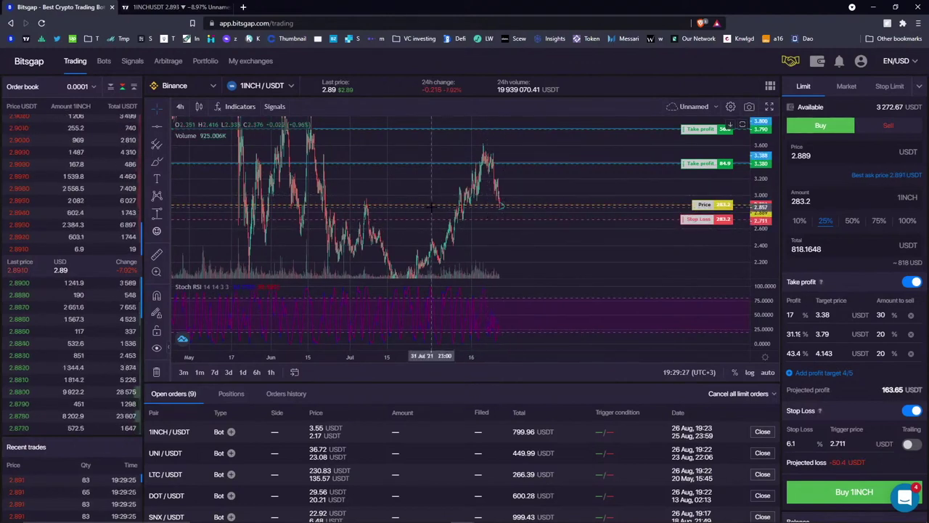
drag(764, 217, 769, 255)
Compare the 1INCH order's projected loss with its projected profit.
click(872, 466)
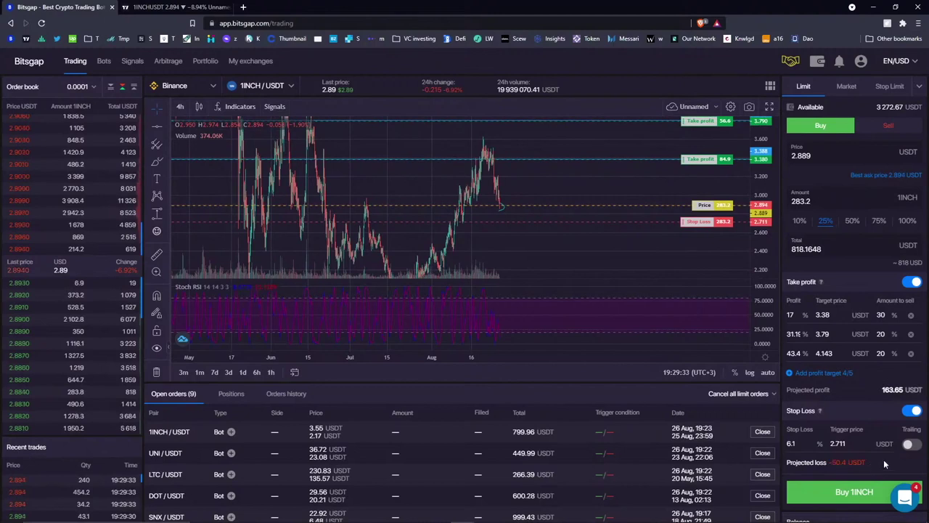
drag(830, 462, 858, 461)
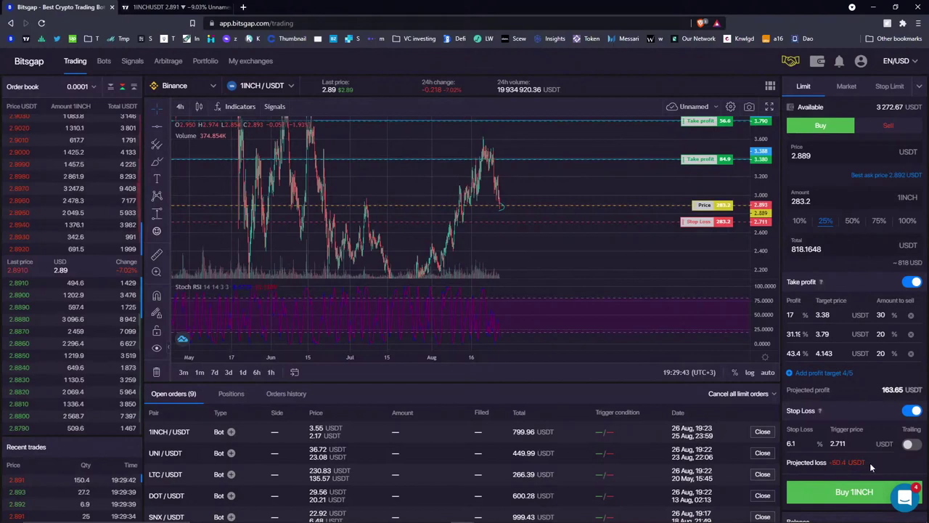
double_click(892, 390)
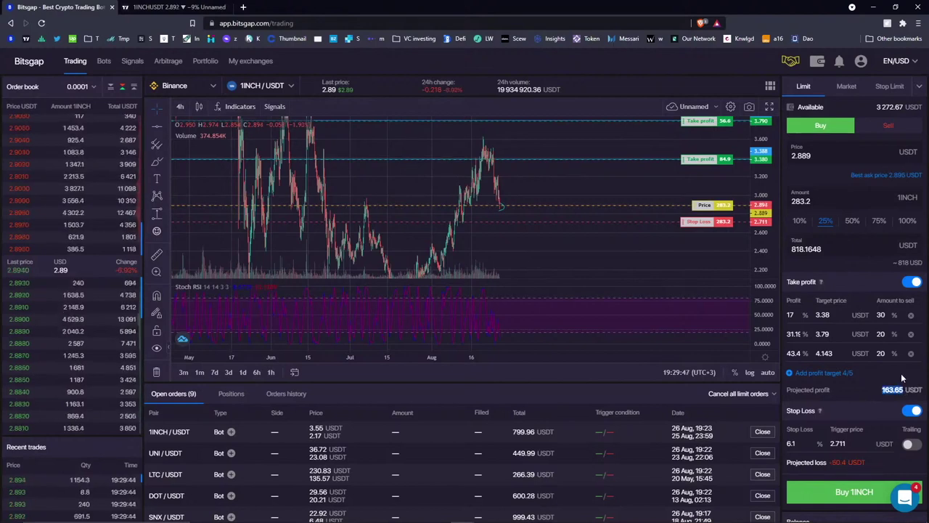
click(904, 386)
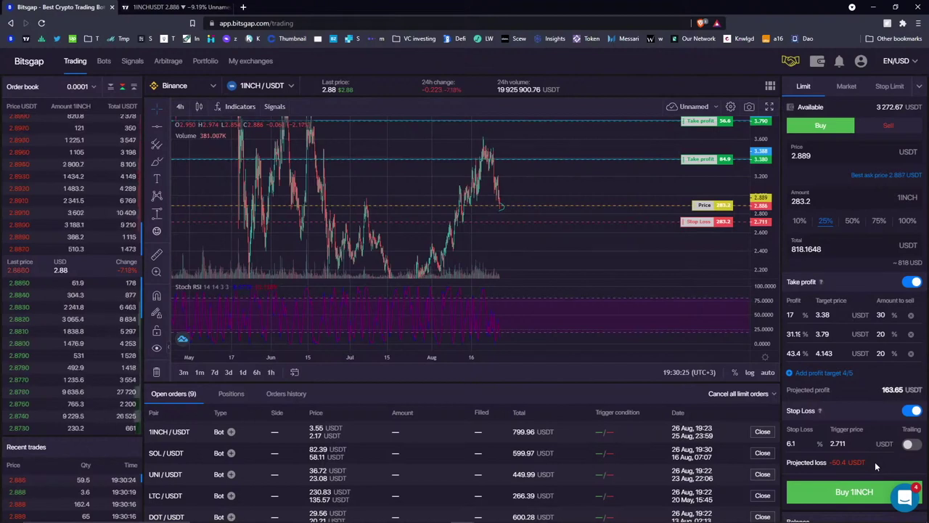
drag(764, 172, 765, 190)
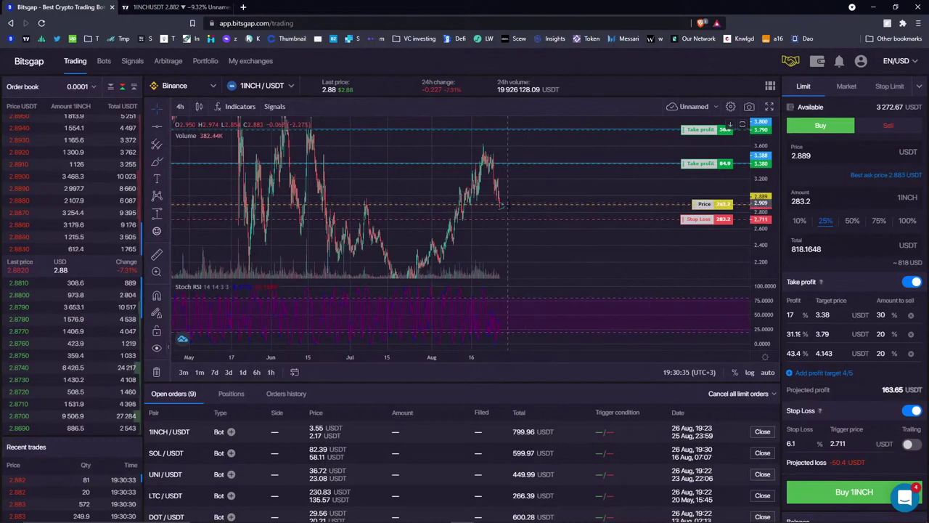
Lower the stop loss on the chart to a trigger price of 2.555 USDT and check its percentage.
drag(802, 445, 779, 448)
key(ctrl+a)
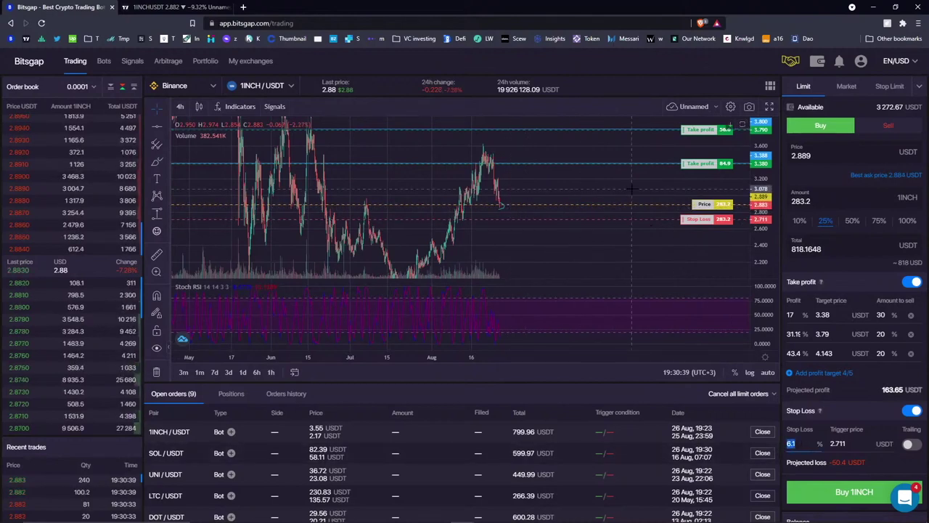
click(760, 146)
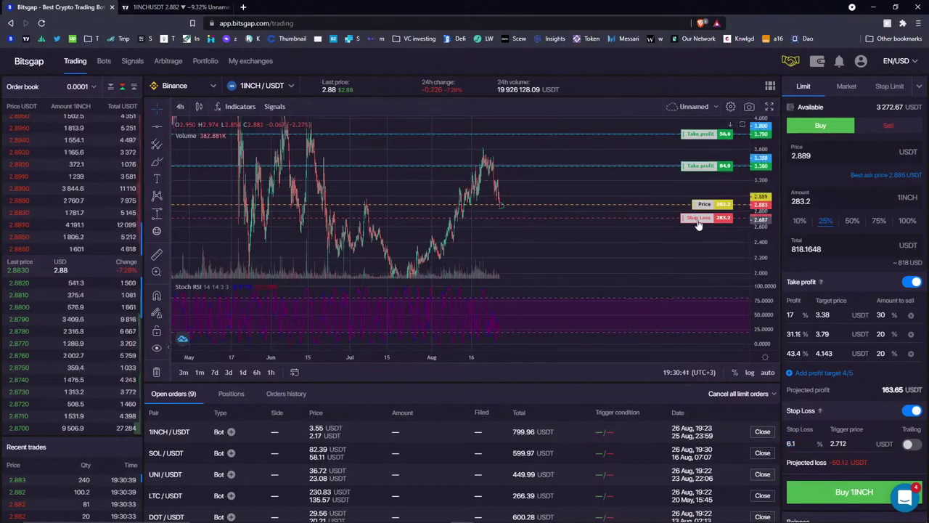
drag(698, 223, 699, 231)
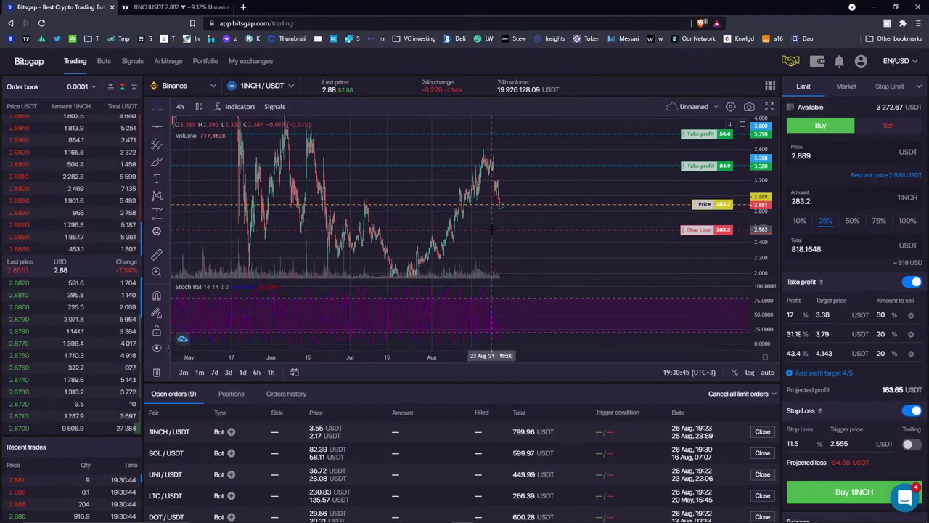
double_click(793, 444)
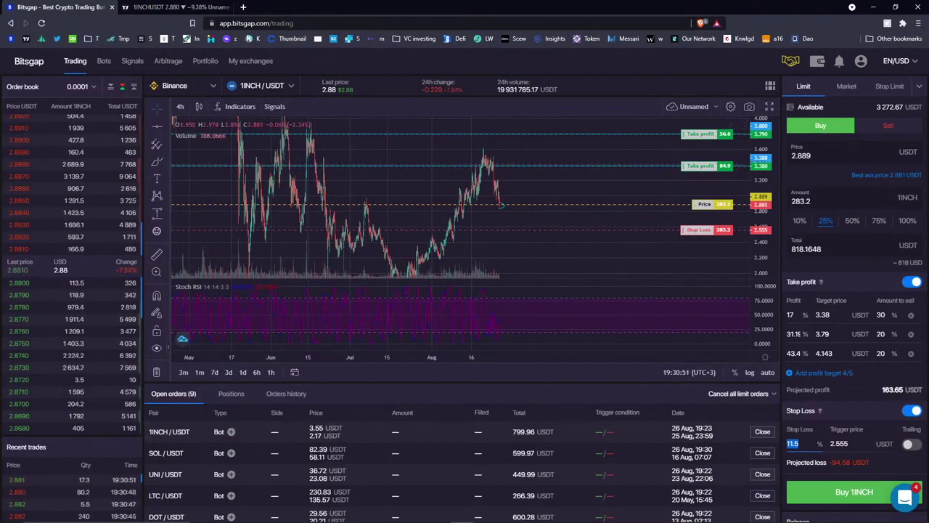
drag(789, 443, 846, 438)
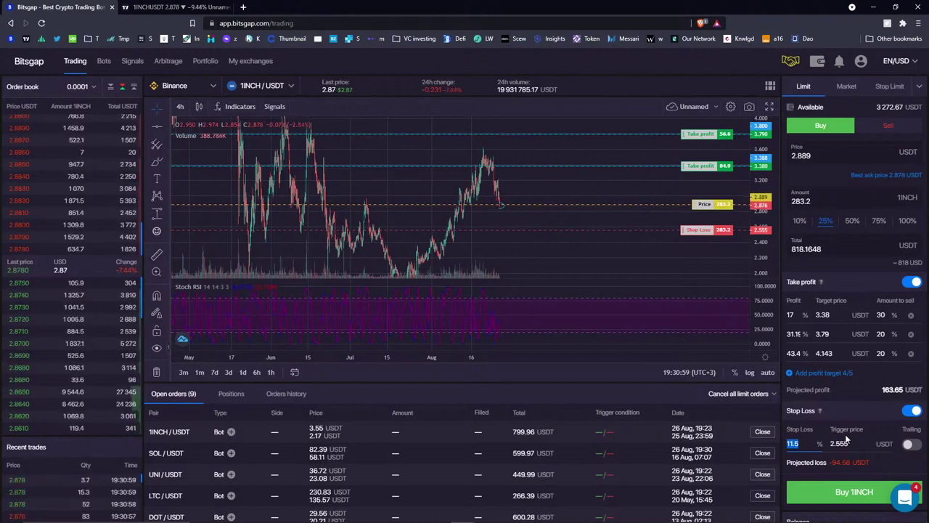
Set the 1INCH limit order's stop loss to 10% and compare its projected loss with the projected profit.
text(10)
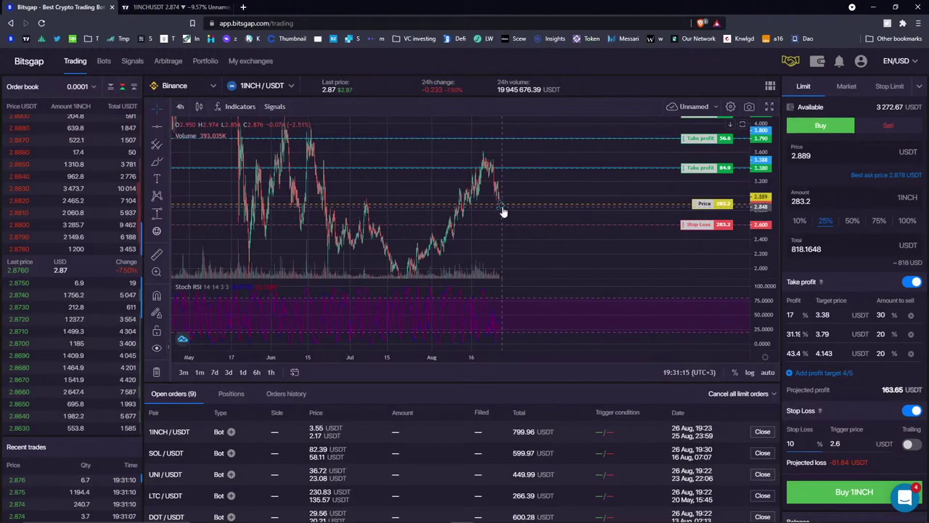
double_click(791, 443)
drag(830, 462, 866, 462)
click(828, 353)
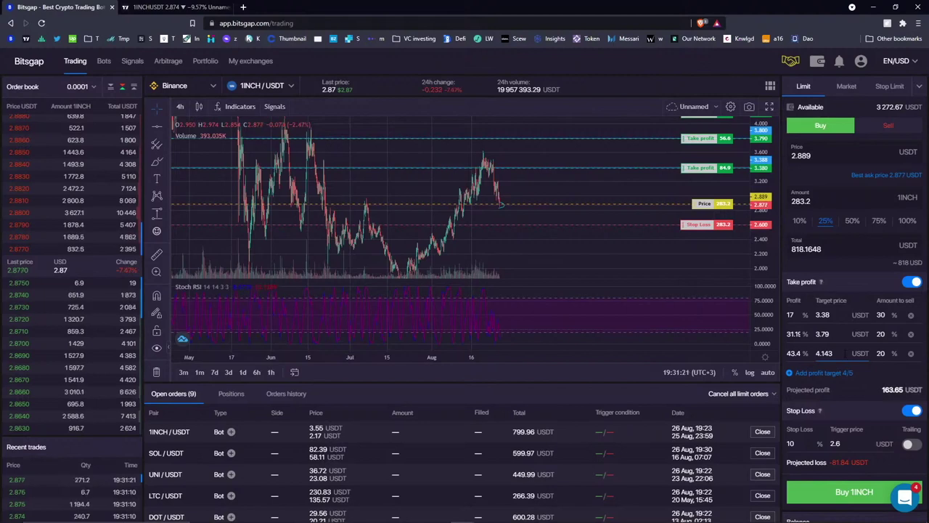
double_click(839, 462)
double_click(893, 390)
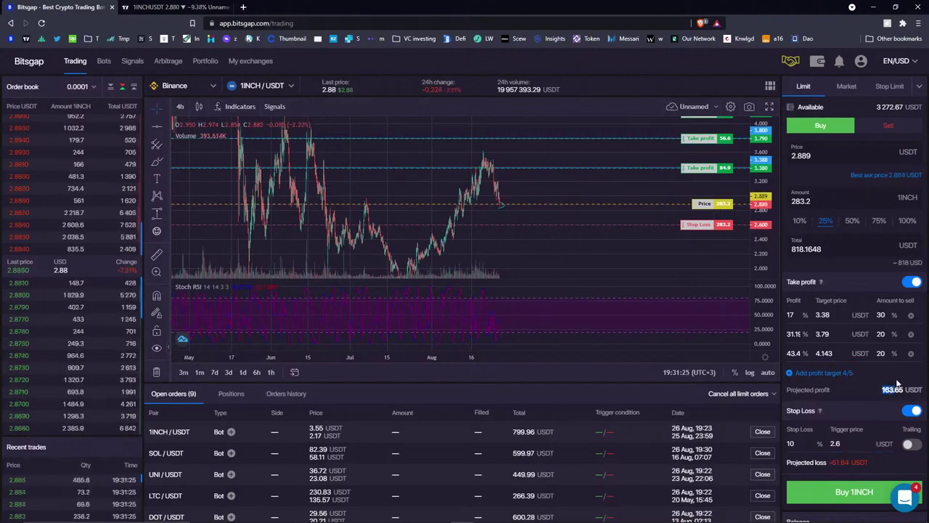
drag(764, 149, 767, 162)
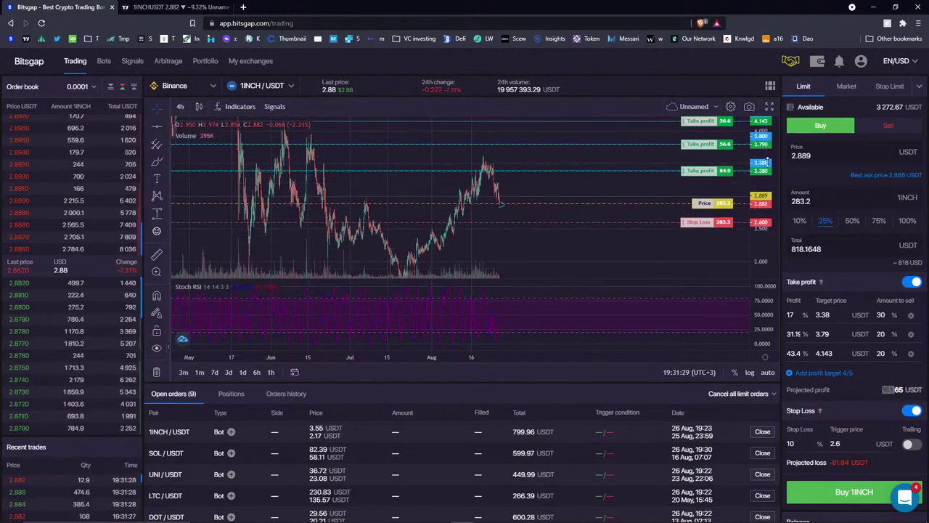
Switch to TradingView and open the BNBUSDT chart at the text note headed "Total balance 100%".
click(171, 9)
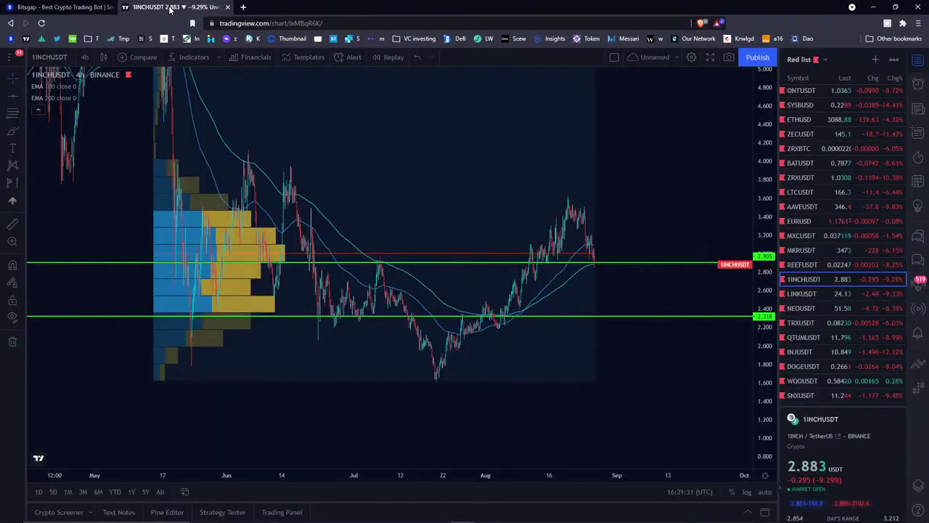
scroll(808, 145, up, 2)
click(808, 108)
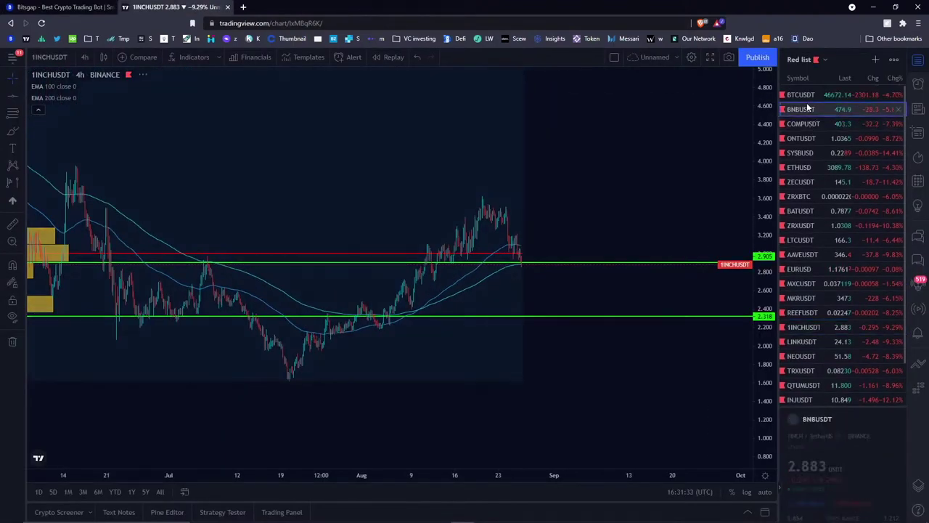
scroll(569, 225, down, 6)
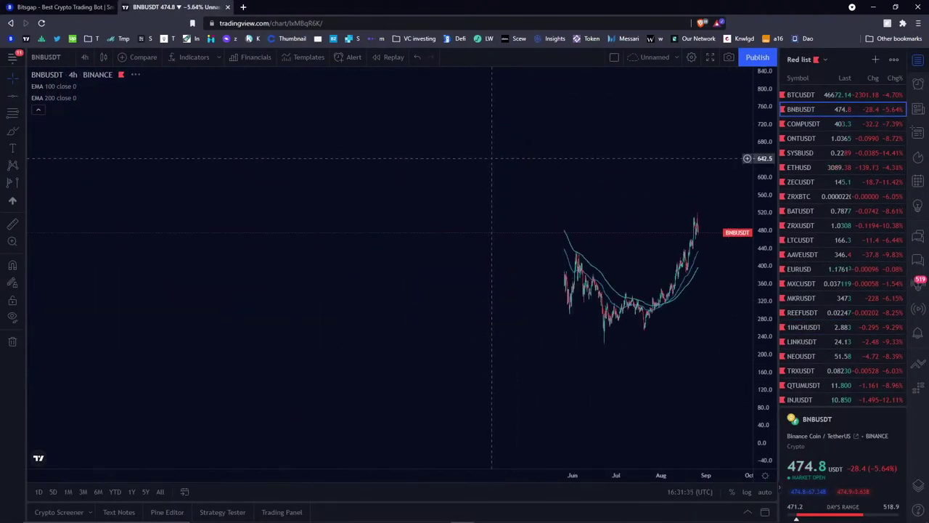
drag(158, 380, 139, 326)
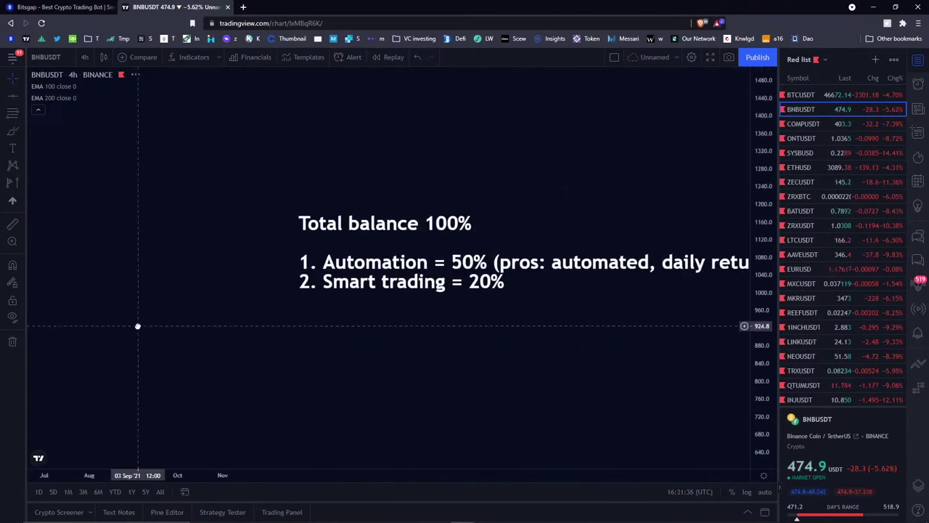
Extend the note's Smart trading line with "(stop-loss, risk-return ratio,".
double_click(504, 284)
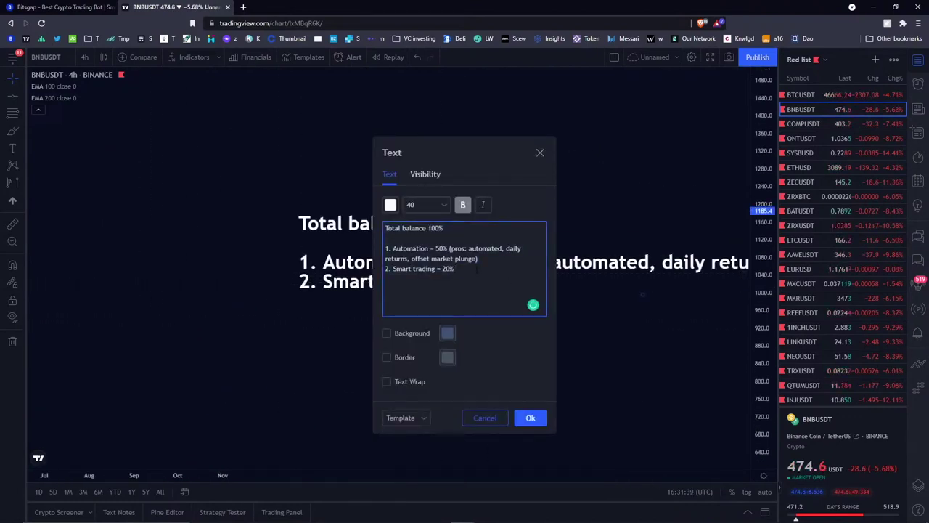
text((stop)
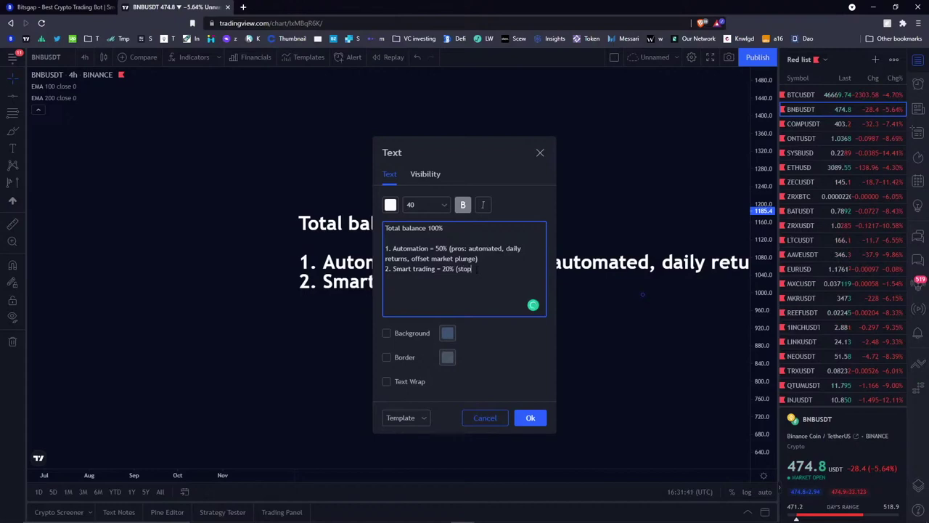
text(-loss, )
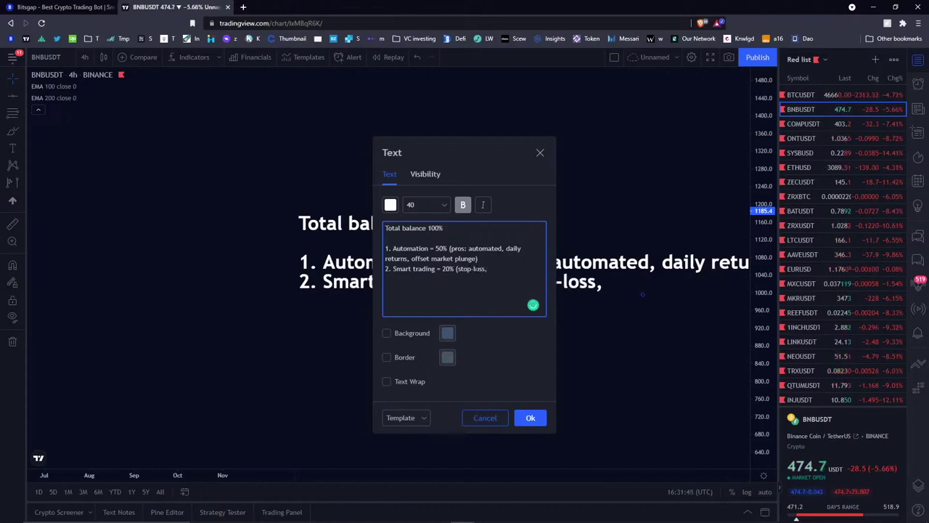
text(risk-return r)
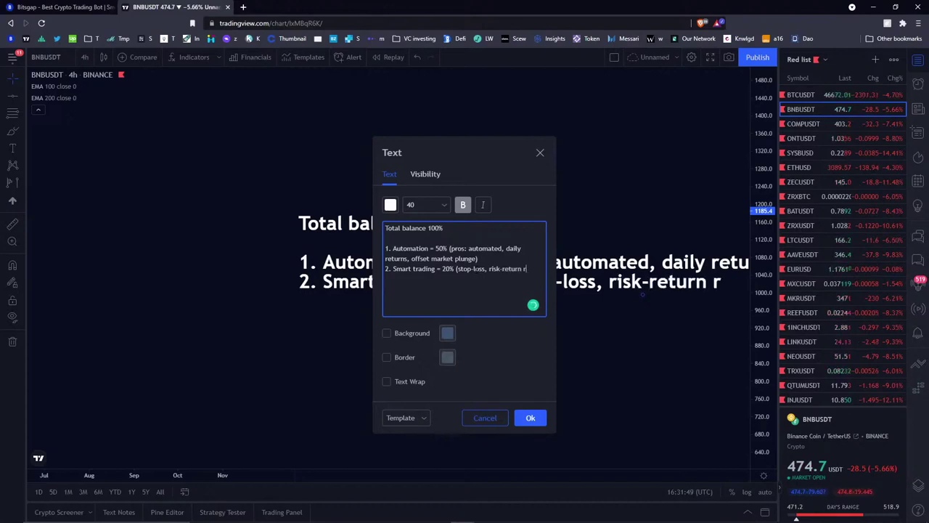
text(atio,)
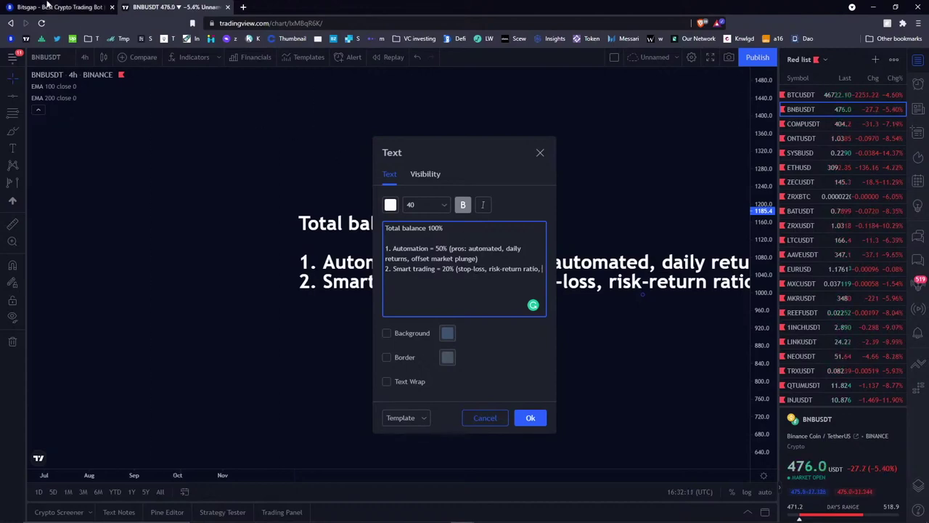
Switch back to Bitsgap and change the 1INCH/USDT order form to a Stop Limit order.
key(ctrl+Tab)
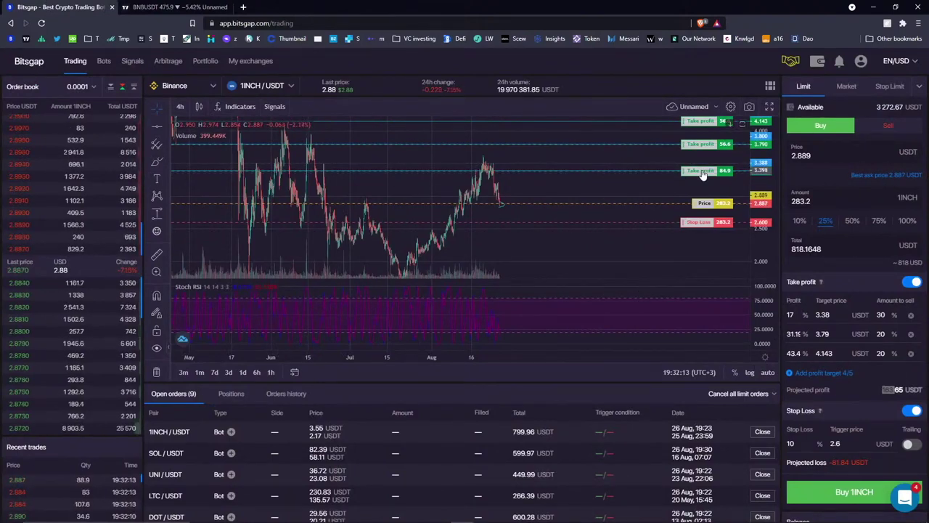
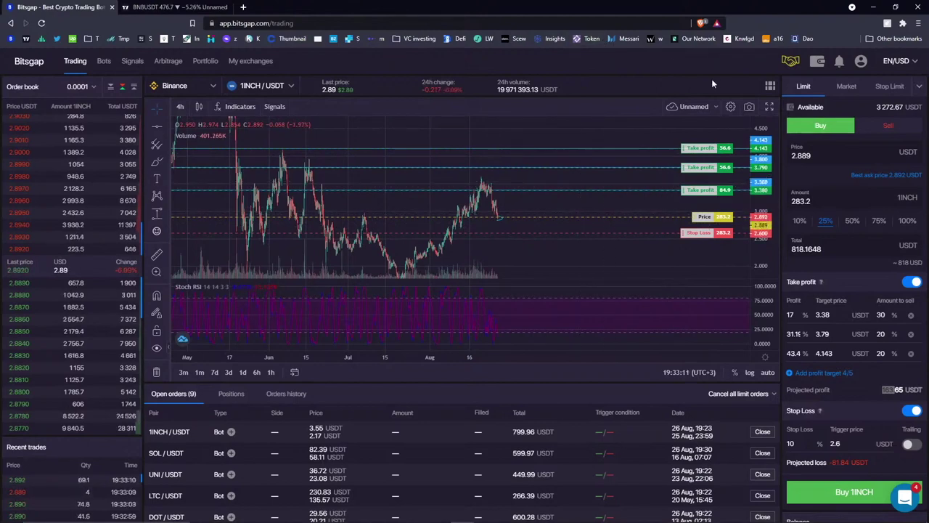
click(891, 87)
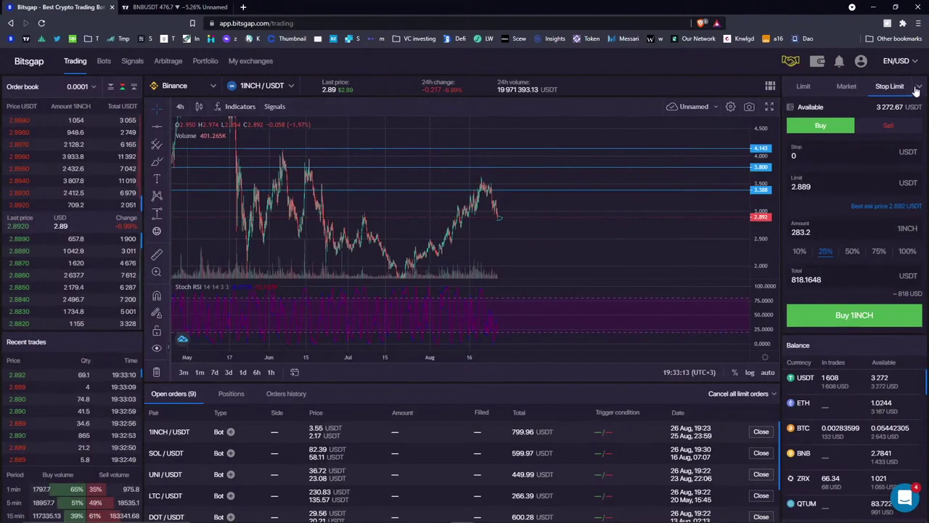
click(919, 86)
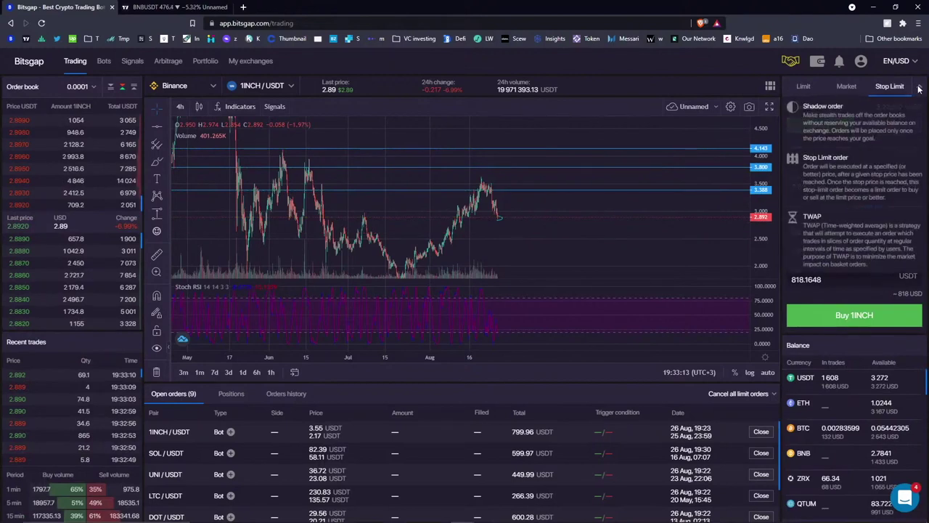
click(690, 139)
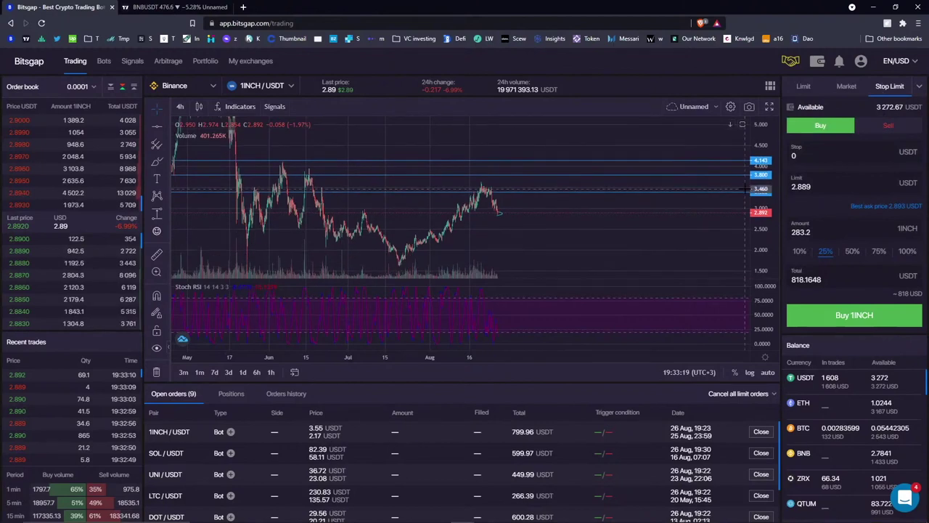
Remove all drawings from the 1INCH/USDT chart and brush a downward arrow starting at the latest price.
right_click(564, 150)
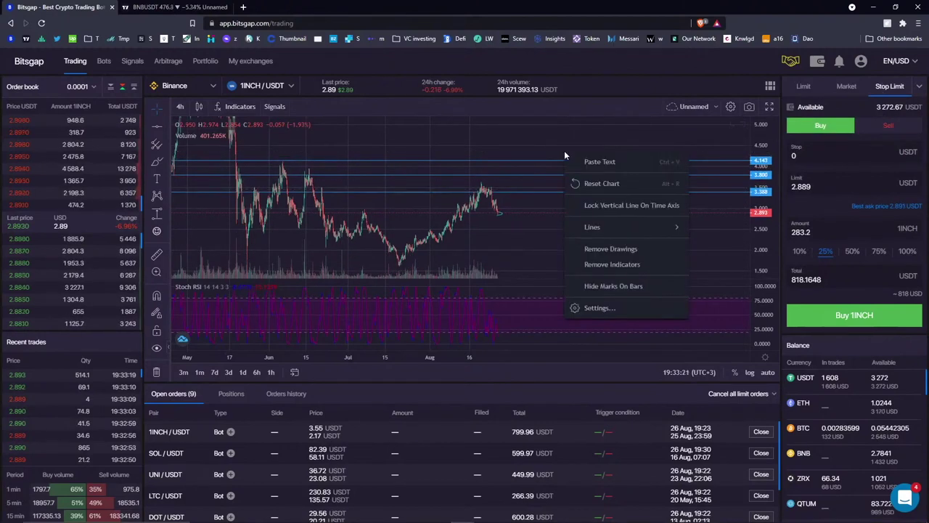
click(614, 248)
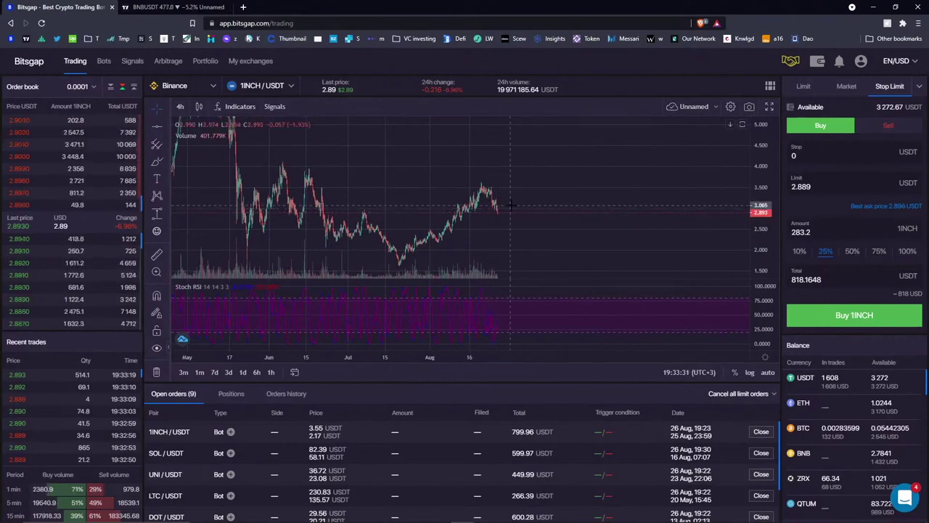
drag(767, 163, 767, 169)
drag(617, 158, 611, 167)
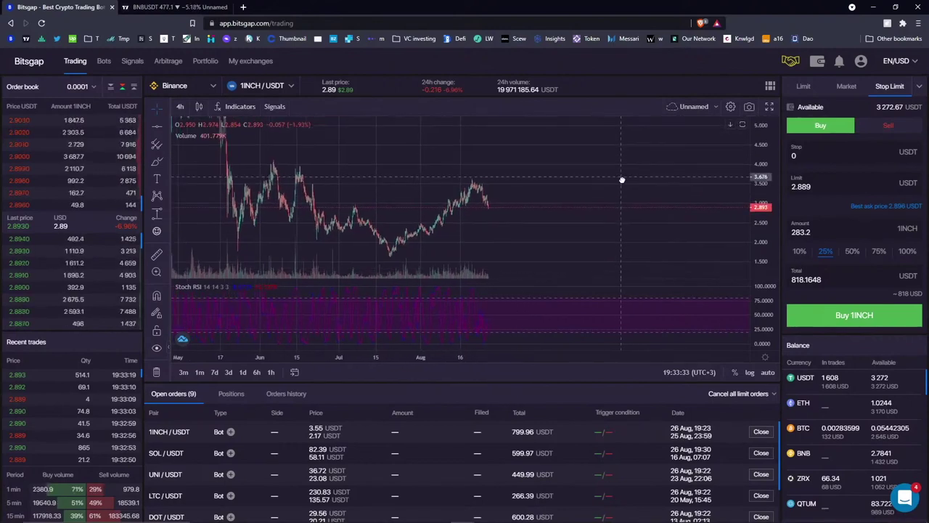
click(156, 161)
mouse_move(492, 215)
mouse_down()
mouse_move(509, 252)
mouse_move(513, 237)
mouse_move(517, 251)
mouse_move(503, 251)
mouse_up()
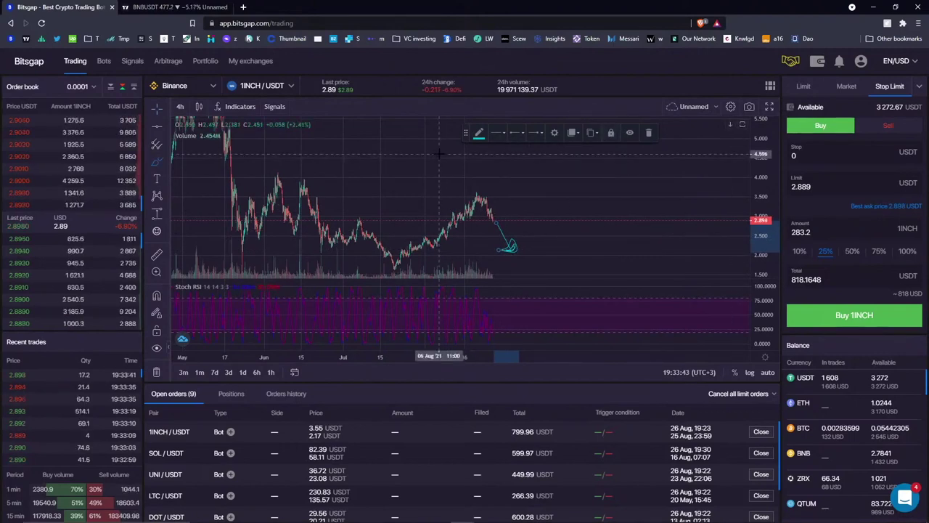
Place a horizontal line at about 4.01 and brush an upward arrow from the latest price to just above it.
click(157, 128)
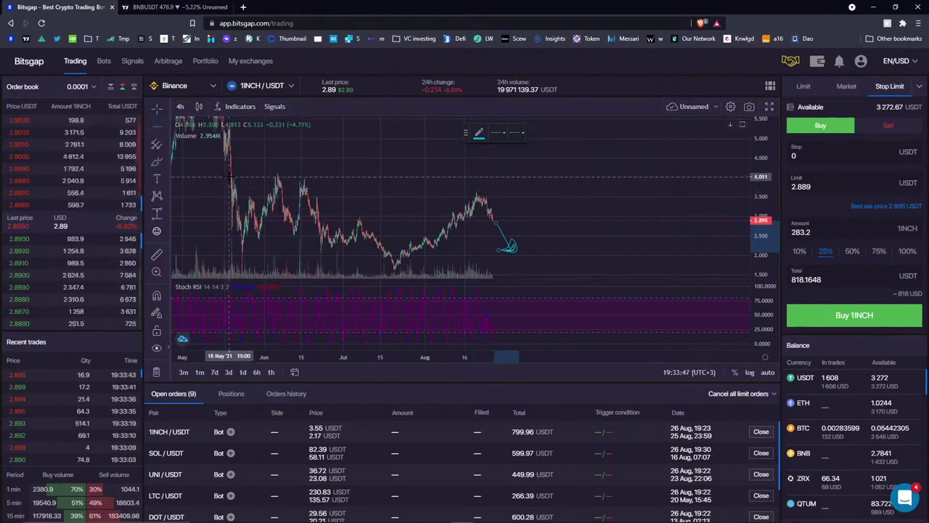
click(230, 177)
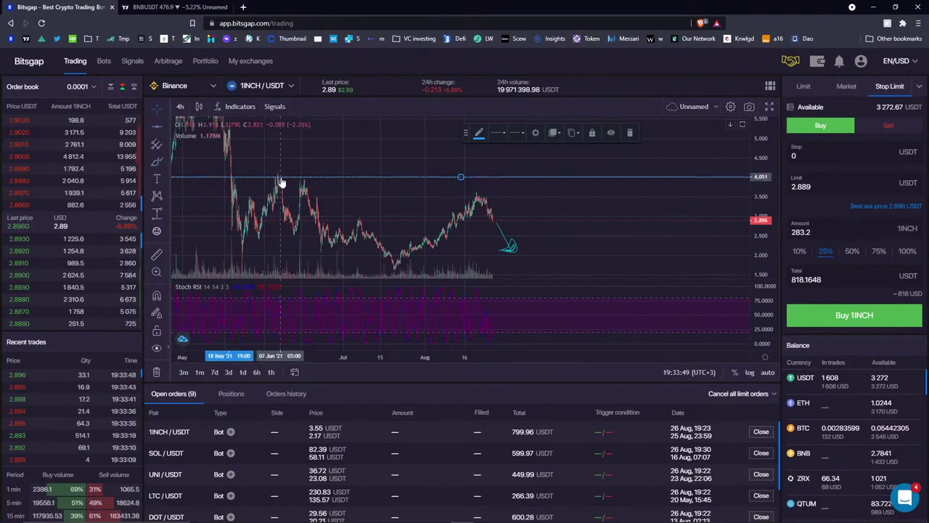
drag(385, 169, 354, 187)
click(156, 161)
click(461, 236)
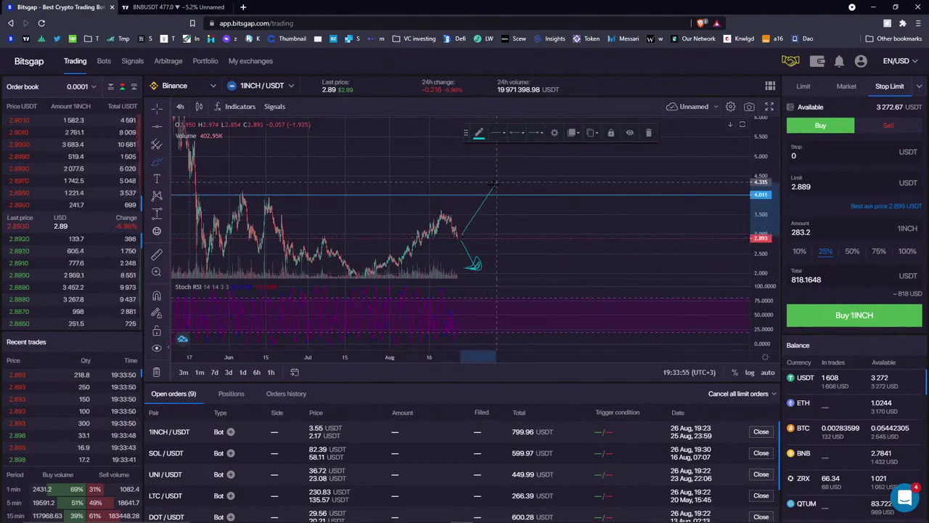
click(492, 188)
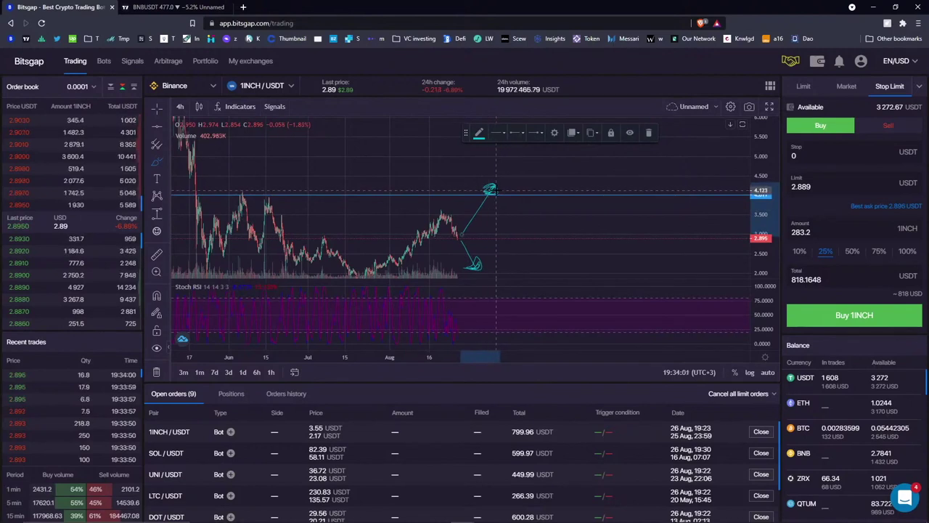
Set the buy order's stop price to 4.1 USDT and its limit price to 4.05 USDT.
key(Tab)
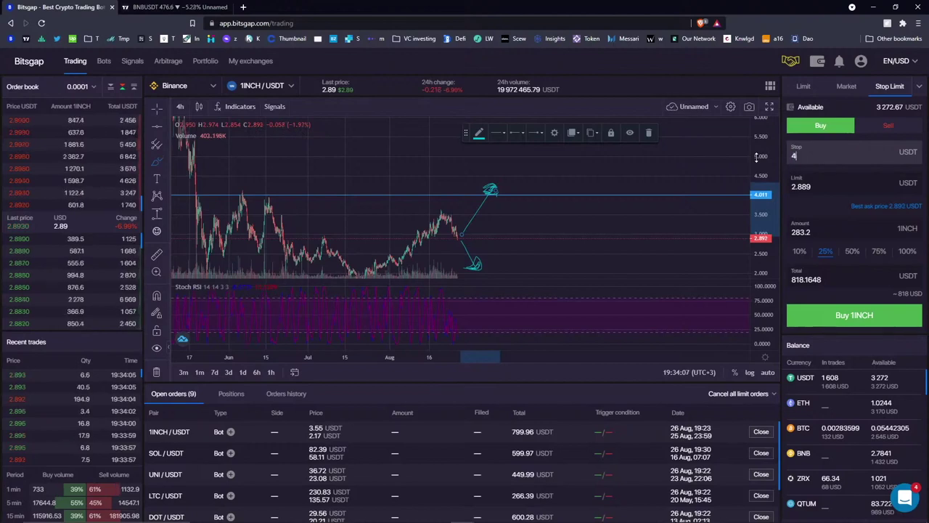
click(838, 189)
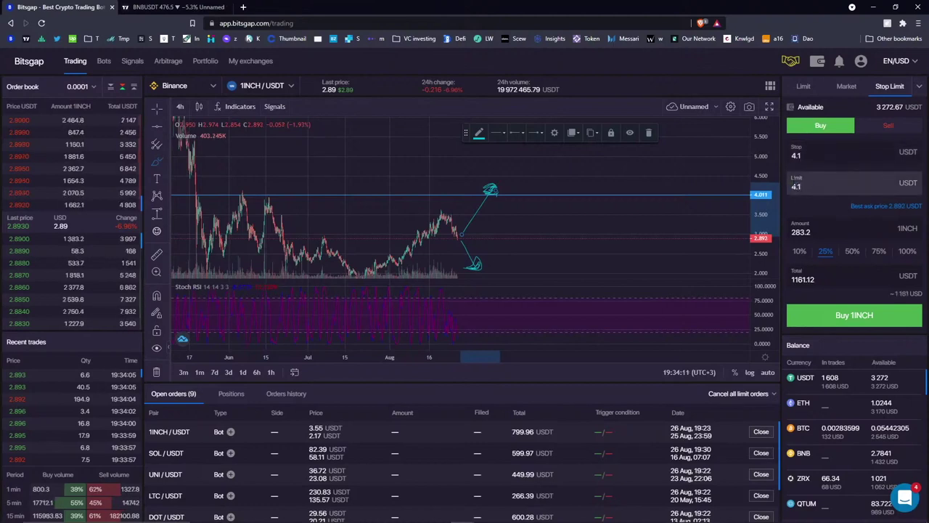
click(817, 154)
double_click(817, 153)
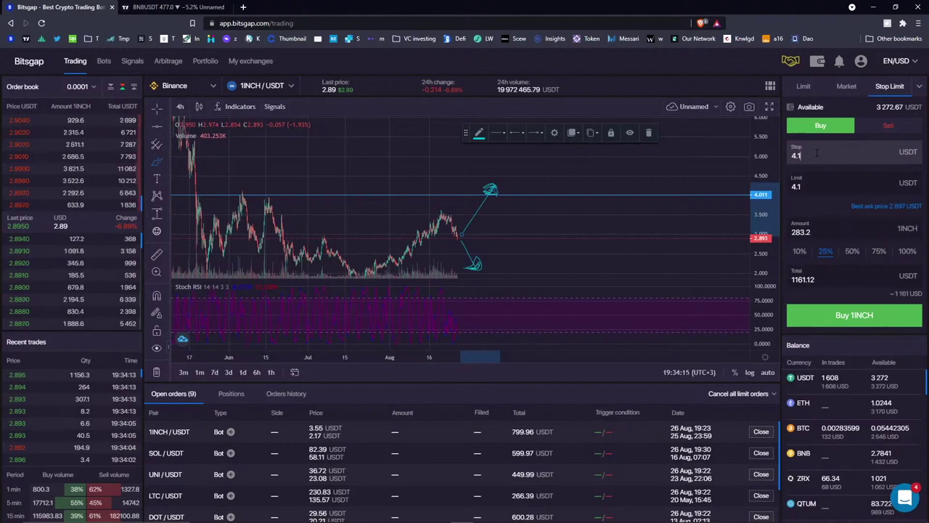
double_click(839, 155)
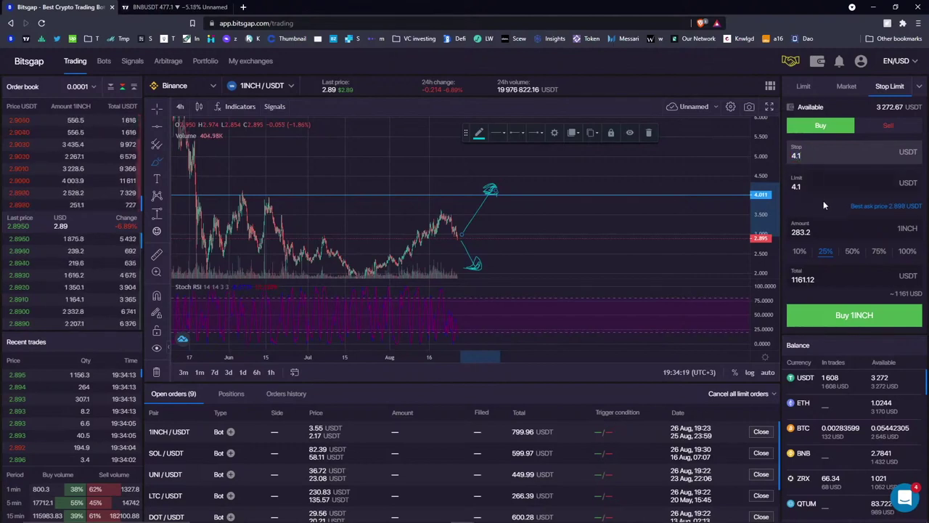
key(Tab)
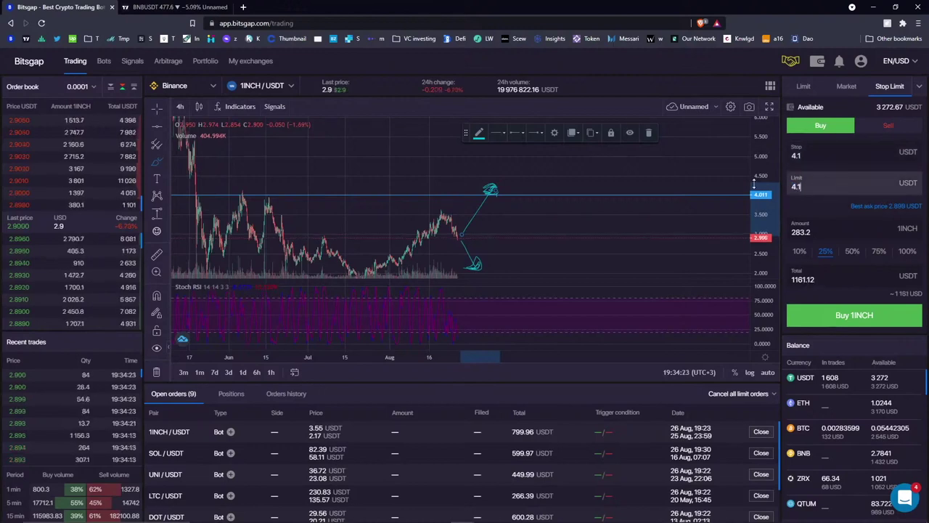
key(BackSpace)
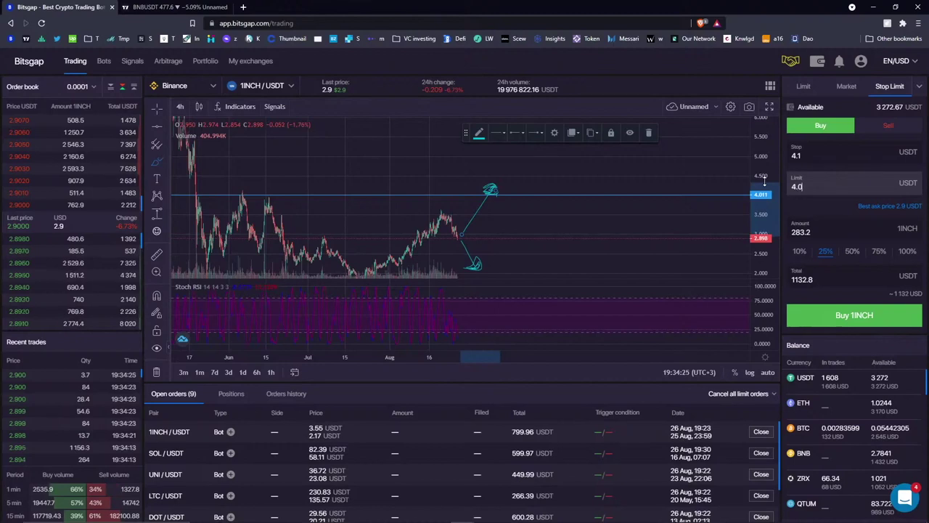
text(05)
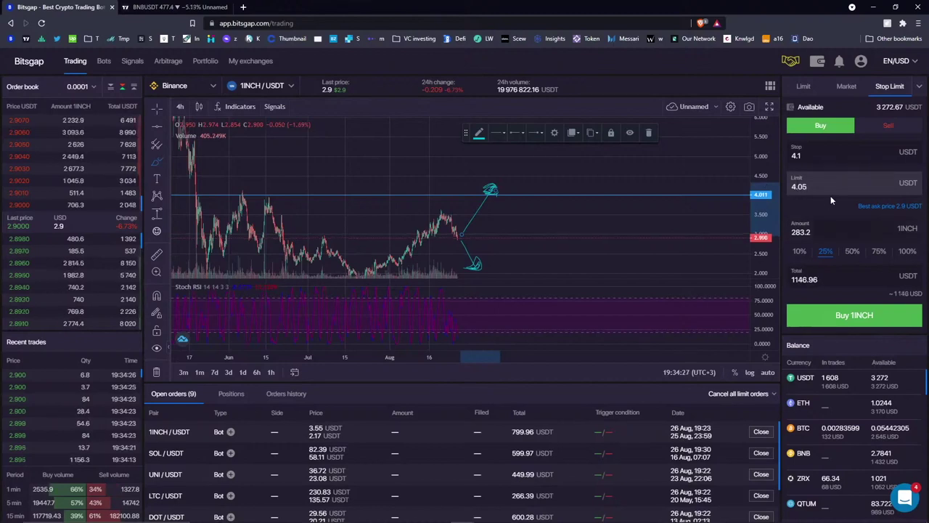
Submit the stop-limit buy order for 283.2 1INCH.
double_click(832, 232)
text(202)
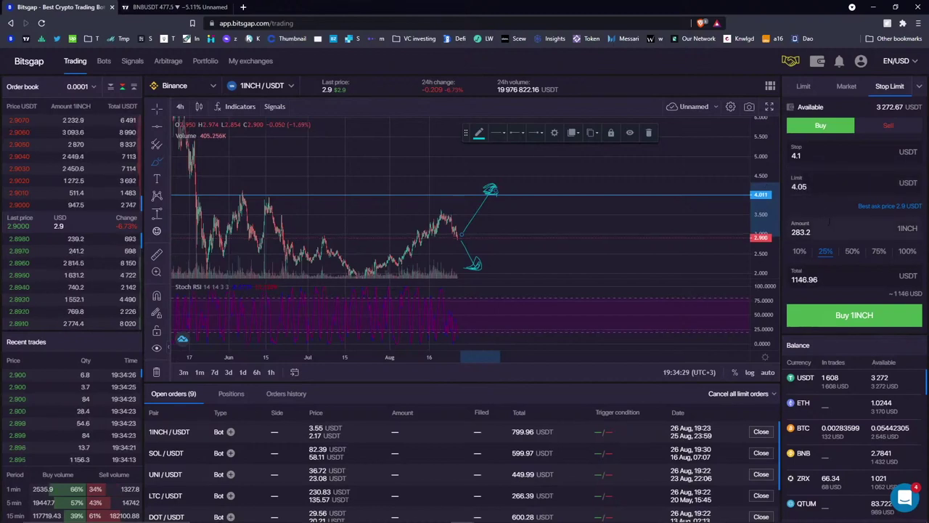
click(855, 318)
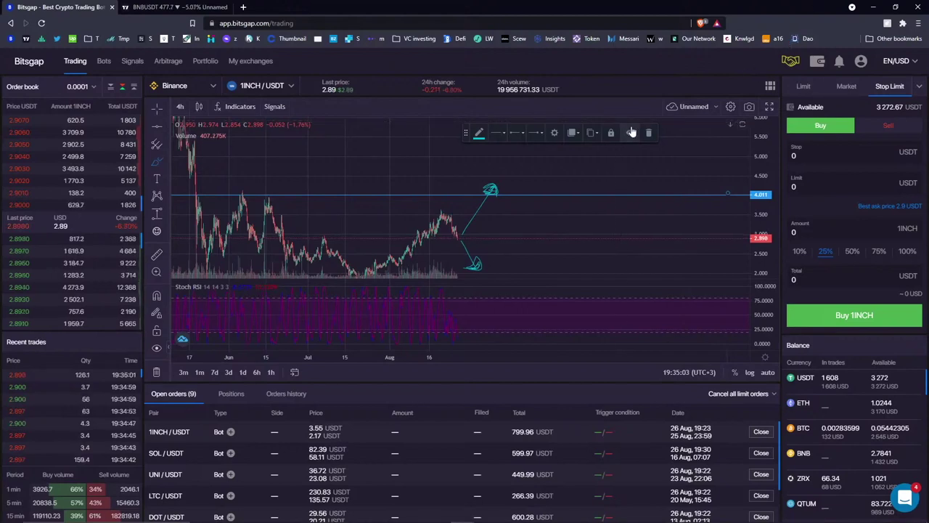
Clear all drawings, including the horizontal line and both brushed arrows, from the 1INCH/USDT chart.
click(562, 164)
right_click(563, 166)
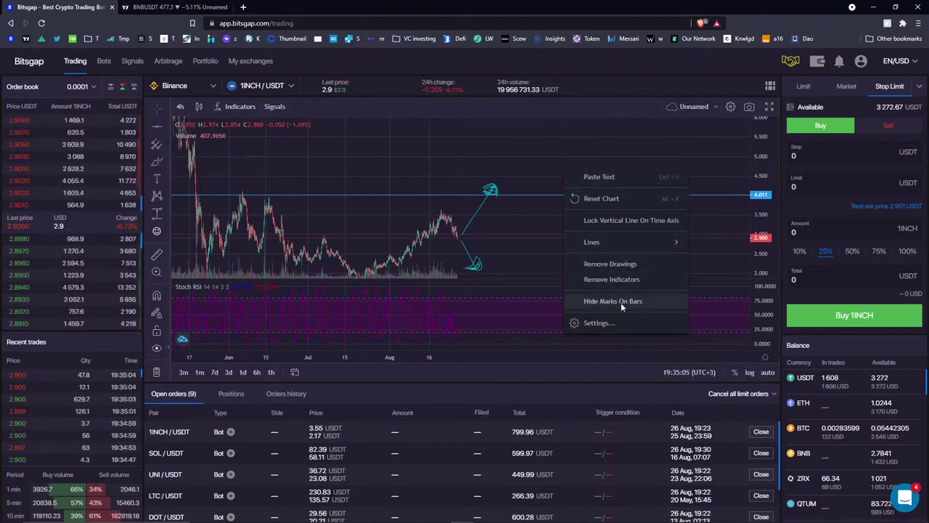
click(623, 267)
Switch to the TradingView balance note, close the smart trading line's parenthesis and start a new line "3. HODL = 30% (".
key(ctrl+Tab)
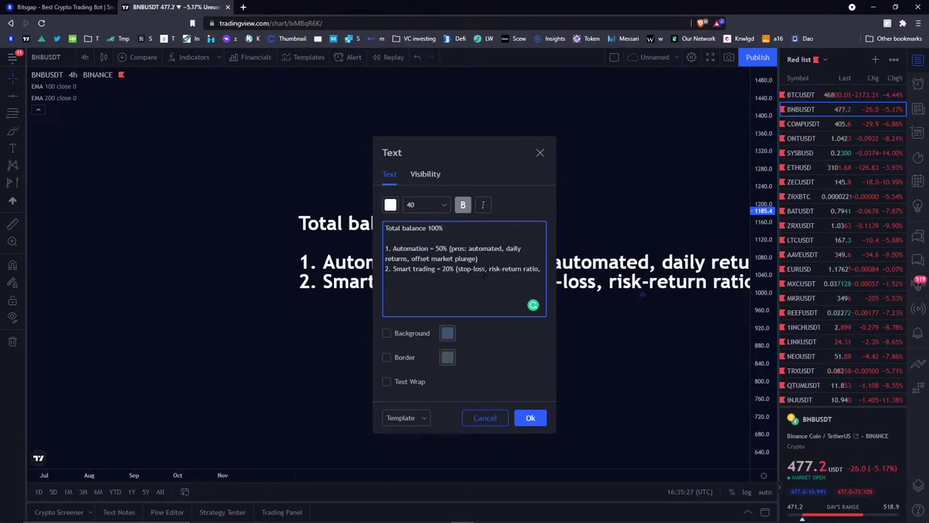
drag(436, 248, 448, 248)
click(385, 279)
text(3. HODL)
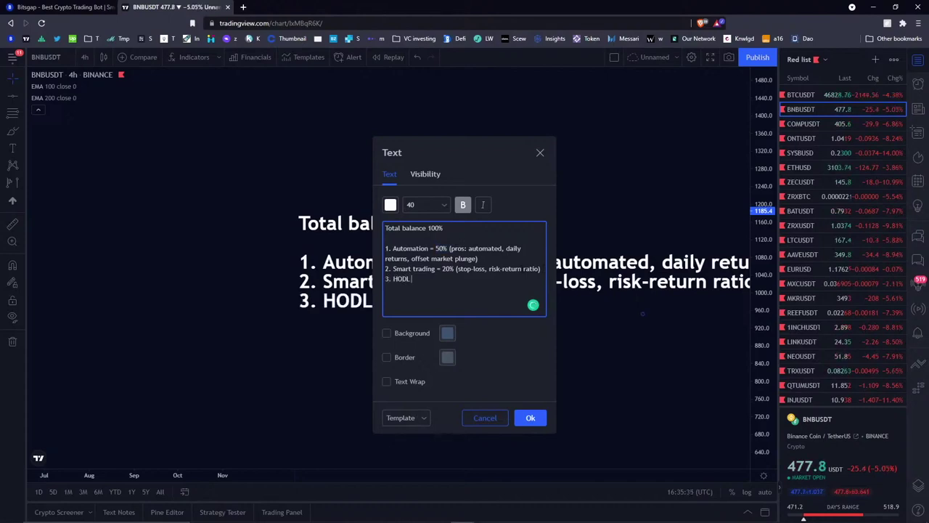
text( = 30% ()
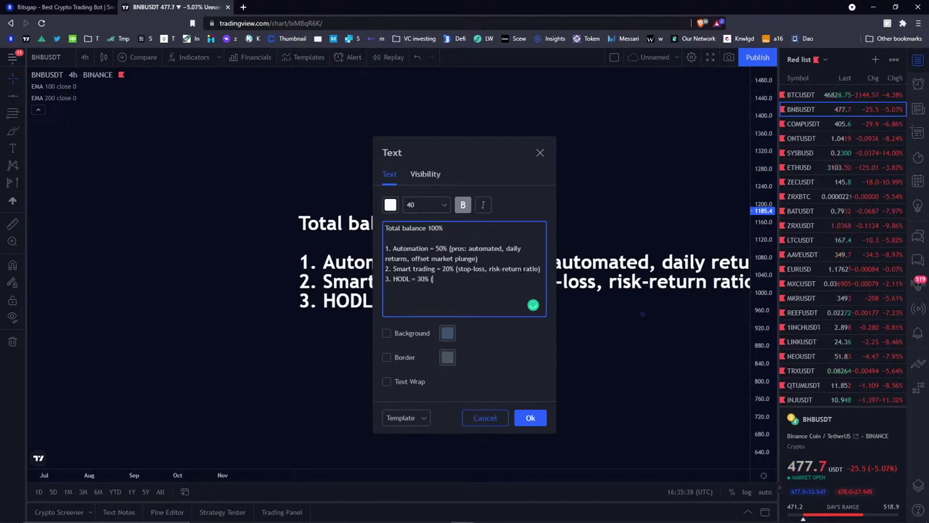
List the coins "Solana, Qtum, Woo, Snx," inside the HODL line's parenthesis.
text(Solana,)
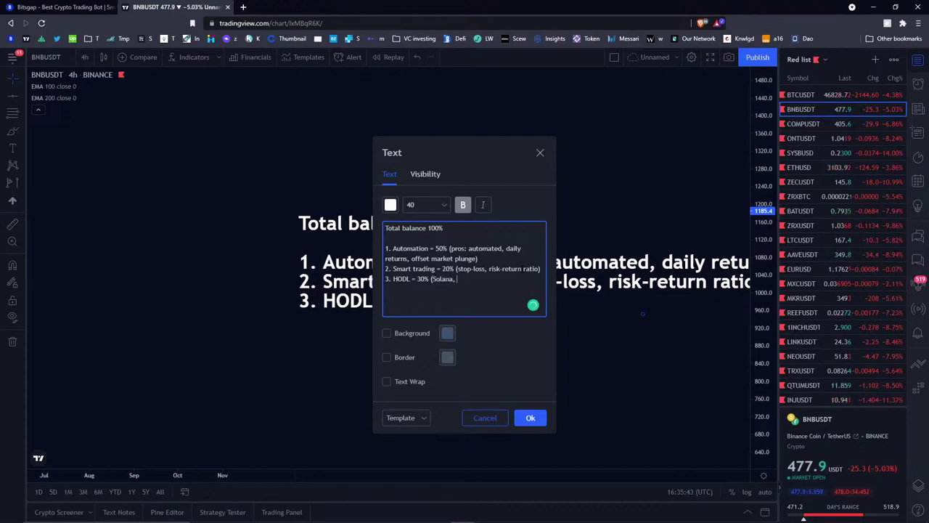
text( Qtum,)
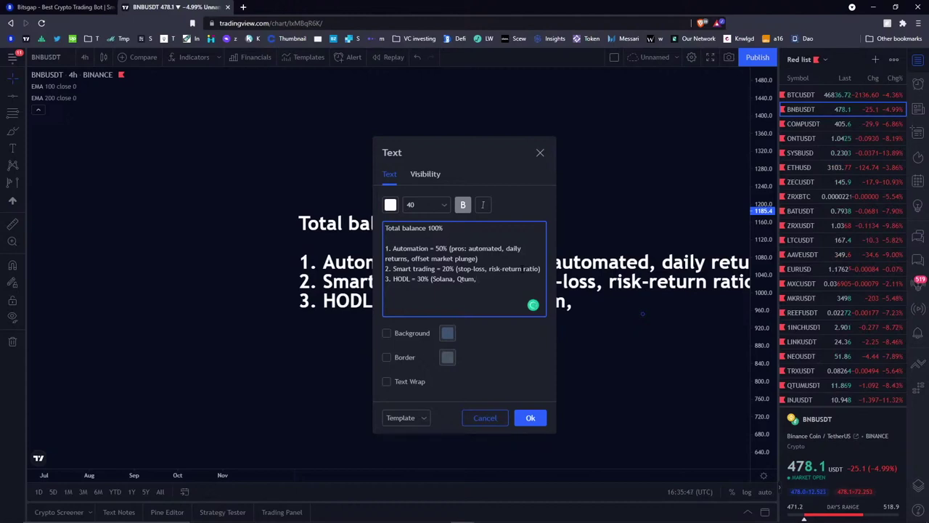
text( Woo.)
text(, Snx)
text(,)
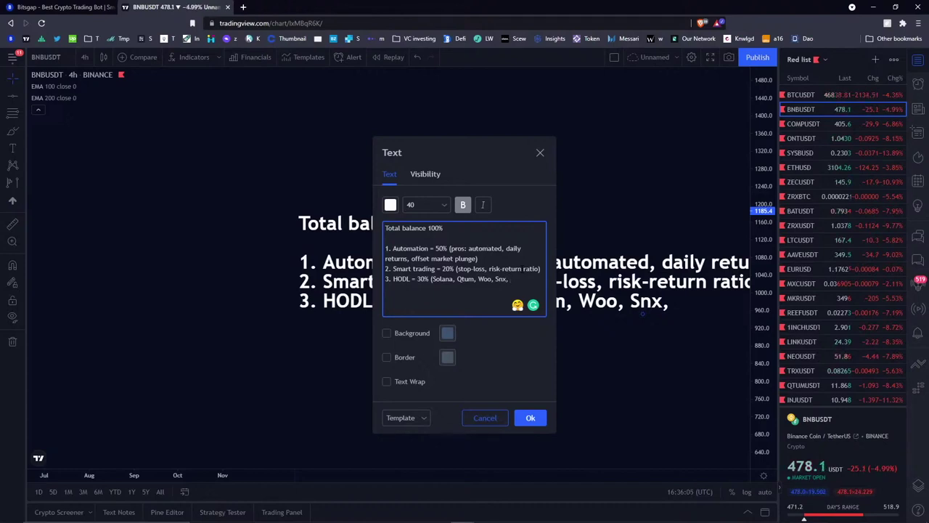
Check the coin balances on Bitsgap, return to the TradingView note and replace the HODL list's trailing comma with a closing parenthesis.
key(ctrl+shift+Left)
key(ctrl+shift+Left)
key(ctrl+shift+Left)
key(ctrl+shift+Left)
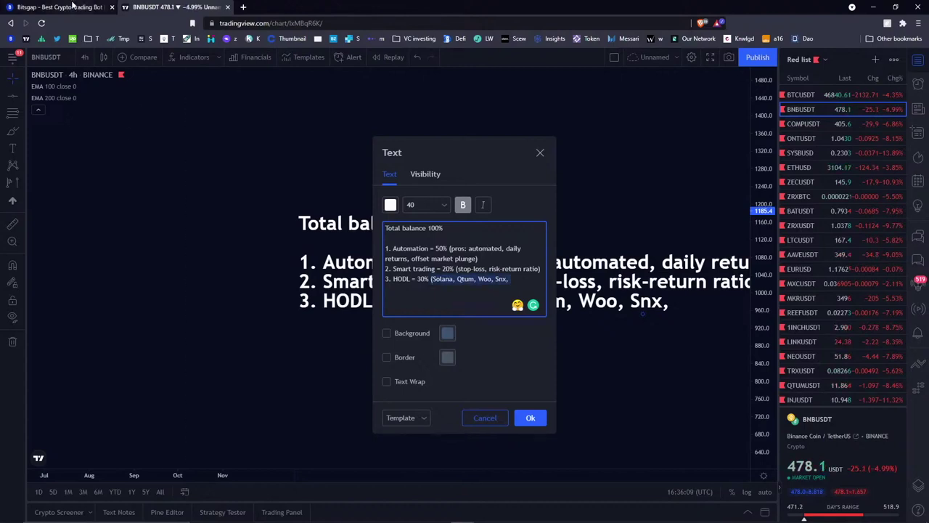
click(65, 7)
scroll(810, 394, down, 5)
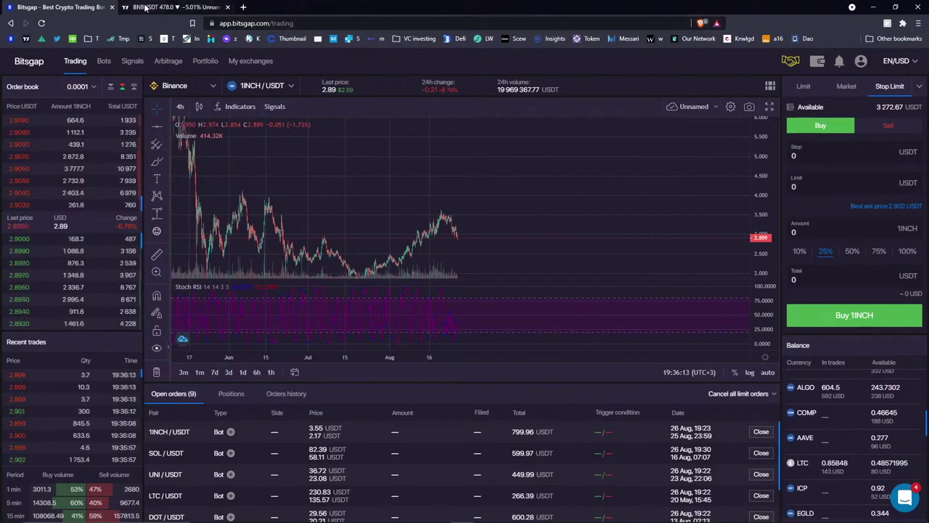
click(174, 6)
key(BackSpace)
text())
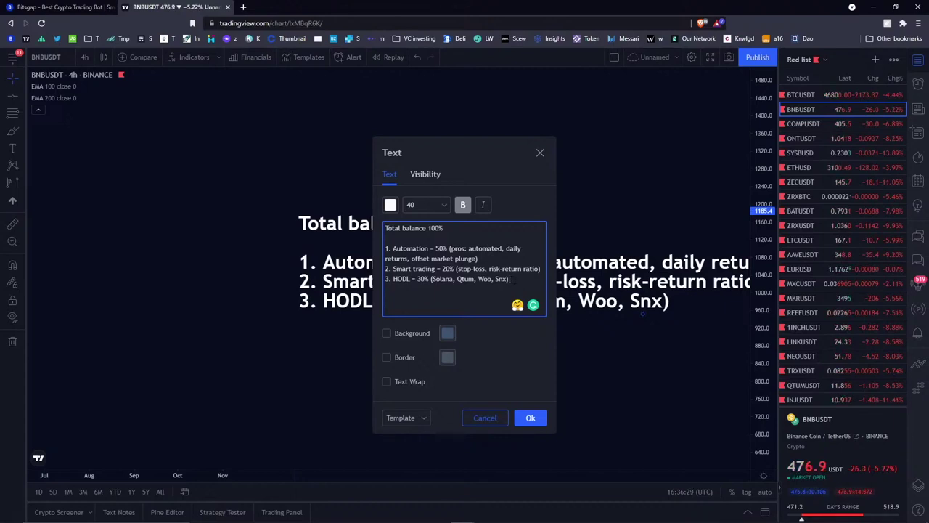
Add the line "HODL = semi-passive strategic (SOL 16% APY)" below the allocation list, separated by a blank line.
key(Return)
key(Return)
text(H)
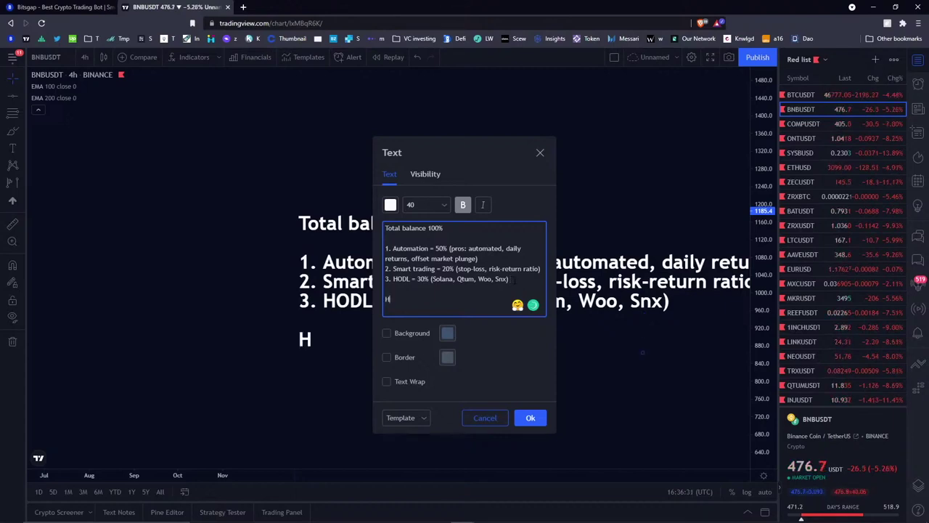
text(ODL = )
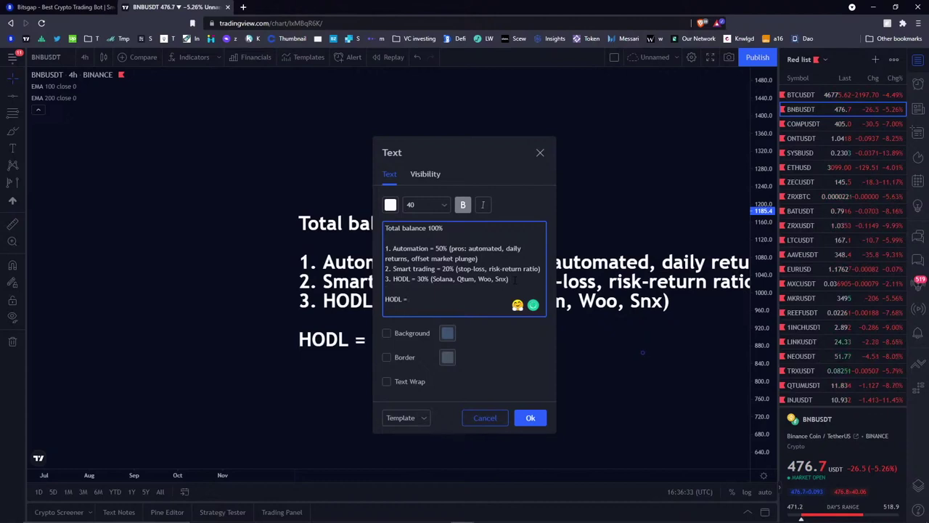
text(semi-)
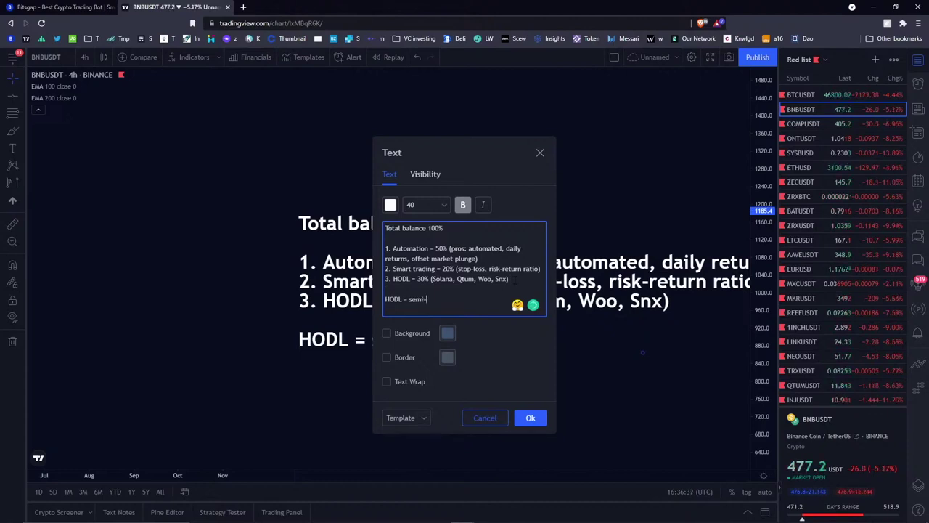
text(passive strategic)
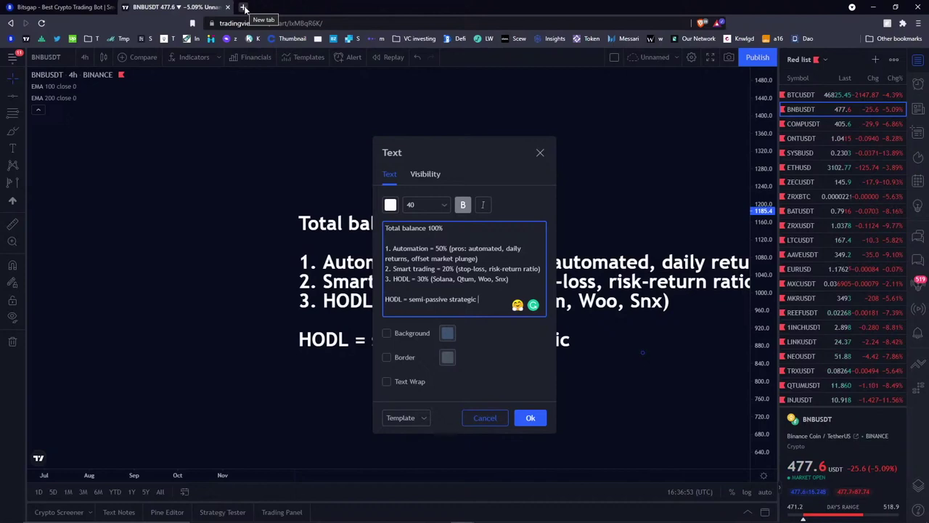
text((SOL)
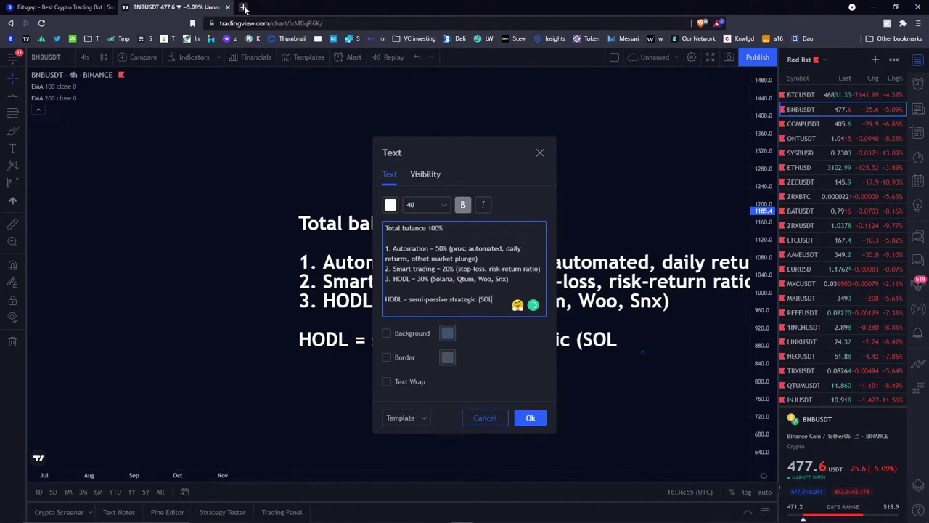
text( 16% APY)
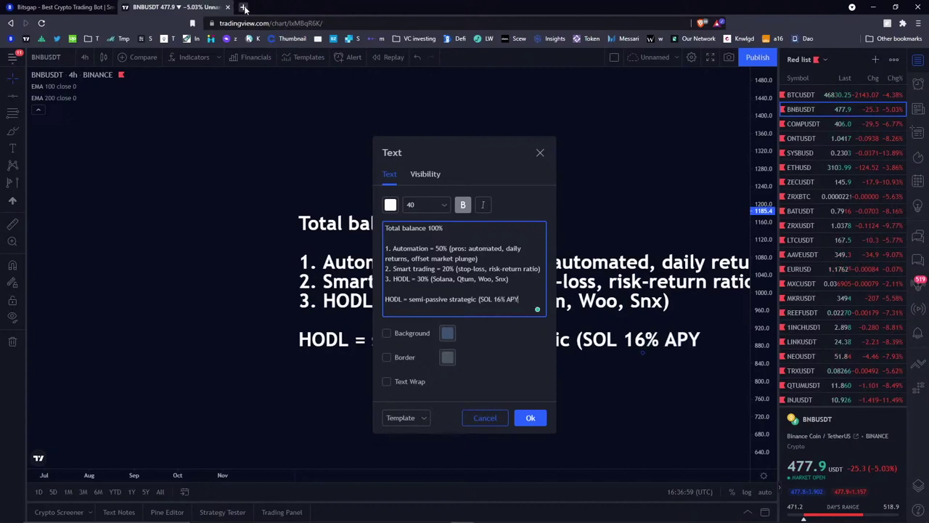
text())
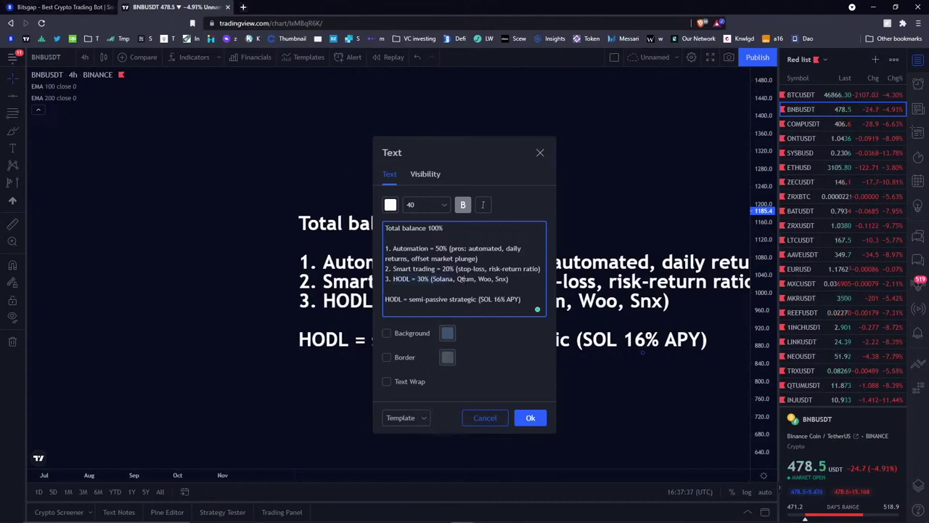
Review the automation, smart trading and HODL allocation lines in the balance note.
double_click(465, 279)
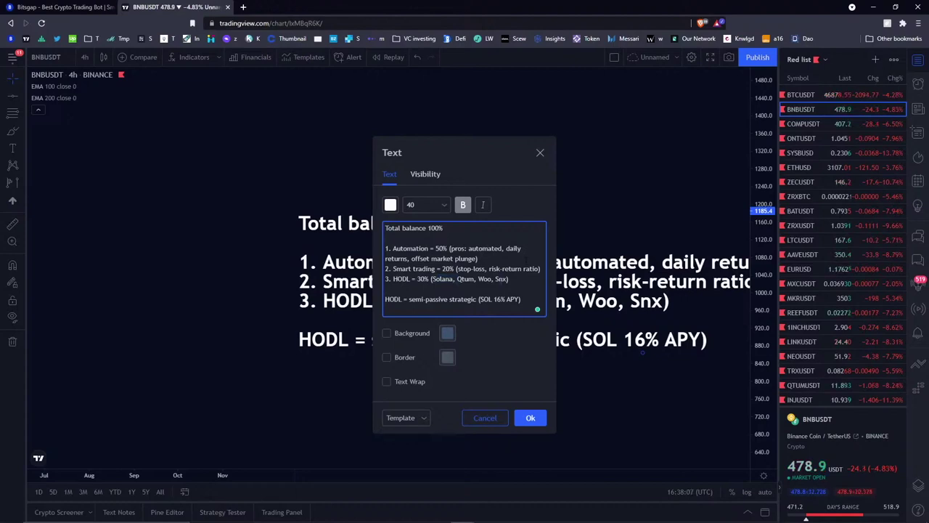
click(521, 280)
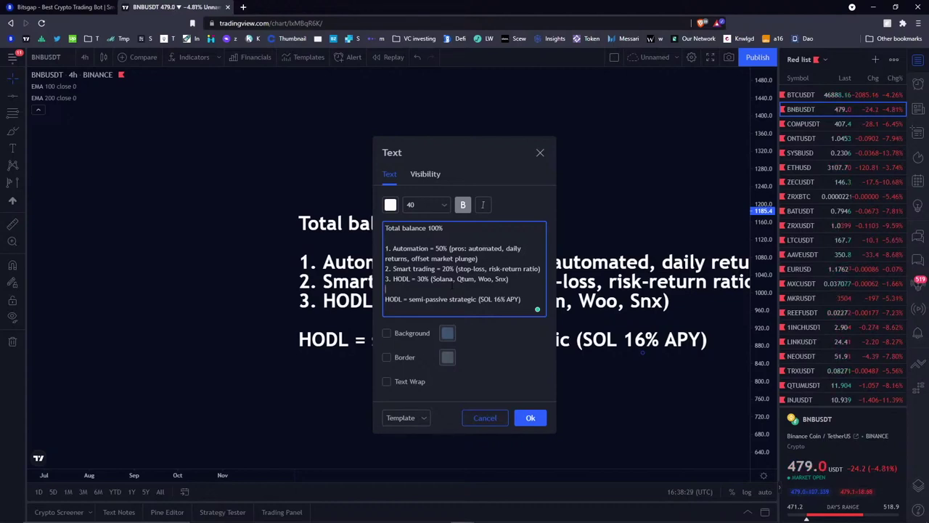
drag(511, 279, 385, 249)
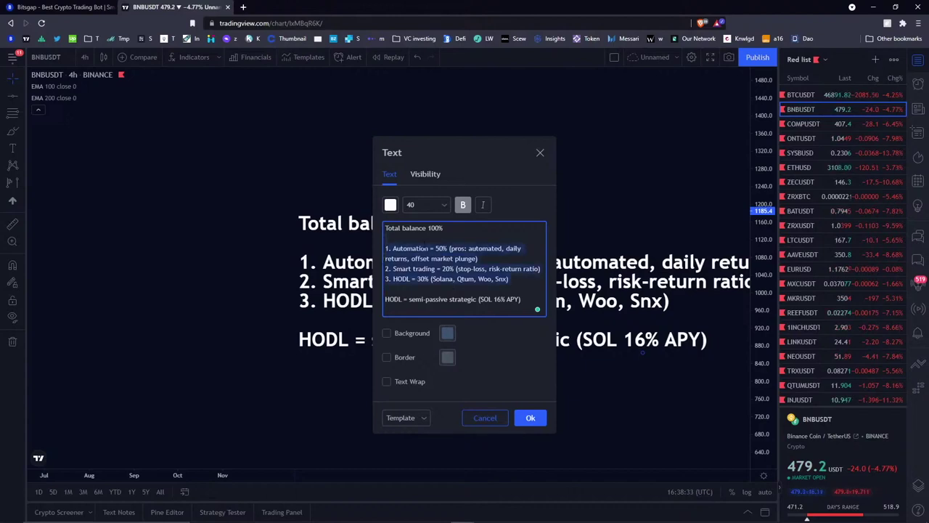
click(468, 248)
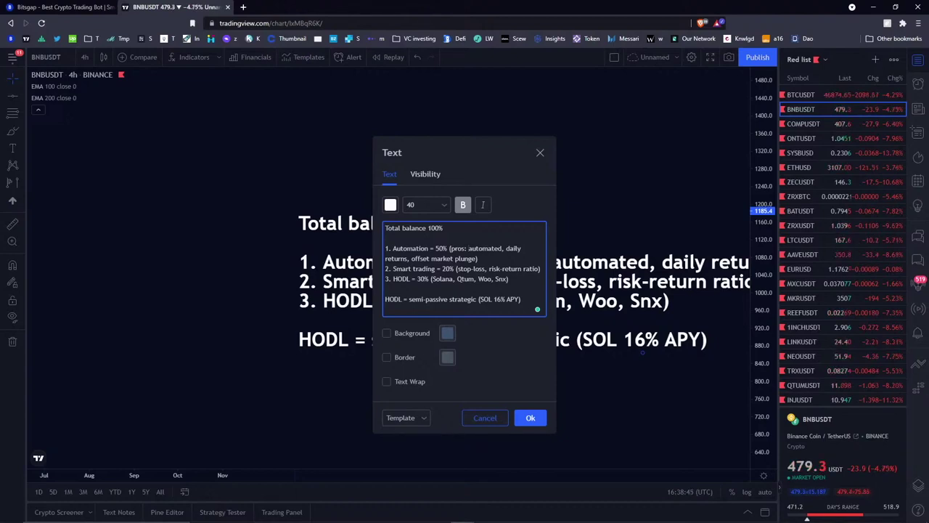
triple_click(428, 269)
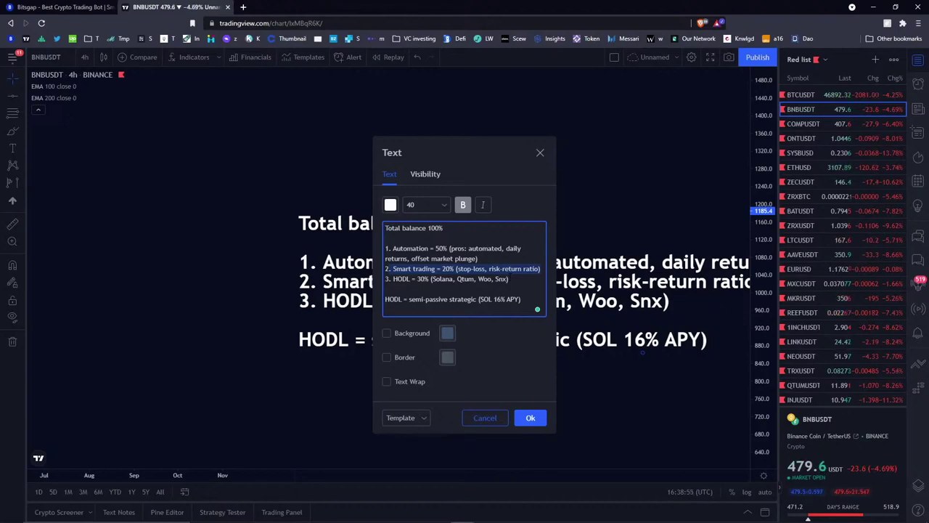
drag(393, 269, 439, 269)
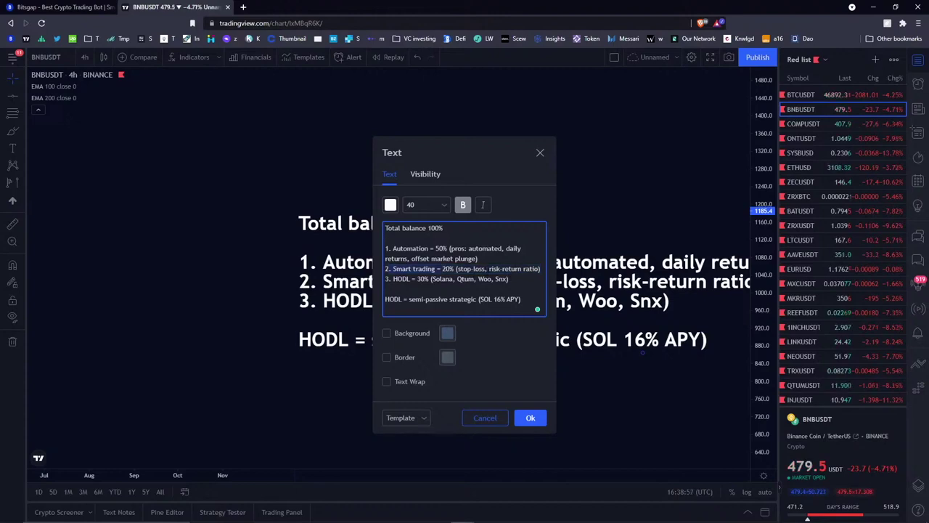
click(500, 249)
Append "= ROI %" to the end of the "3. HODL = 30%" line.
click(527, 283)
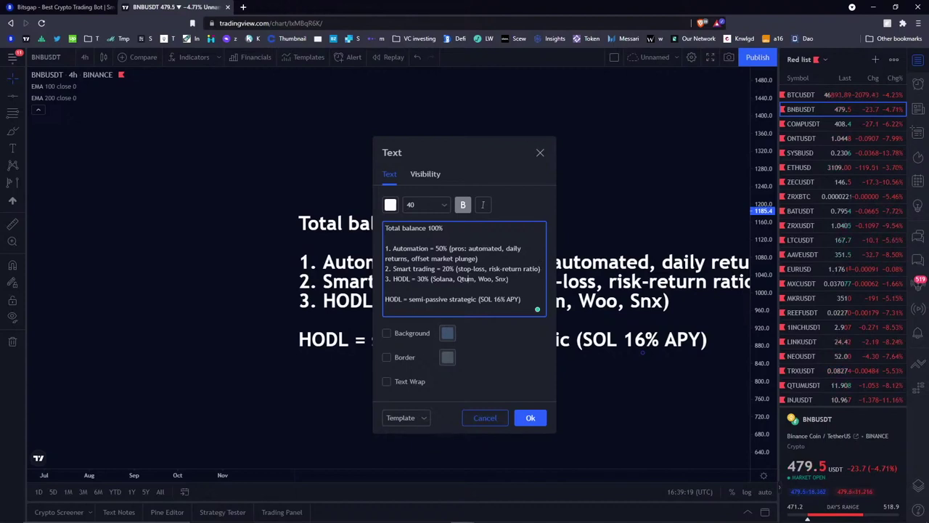
text(= ROI)
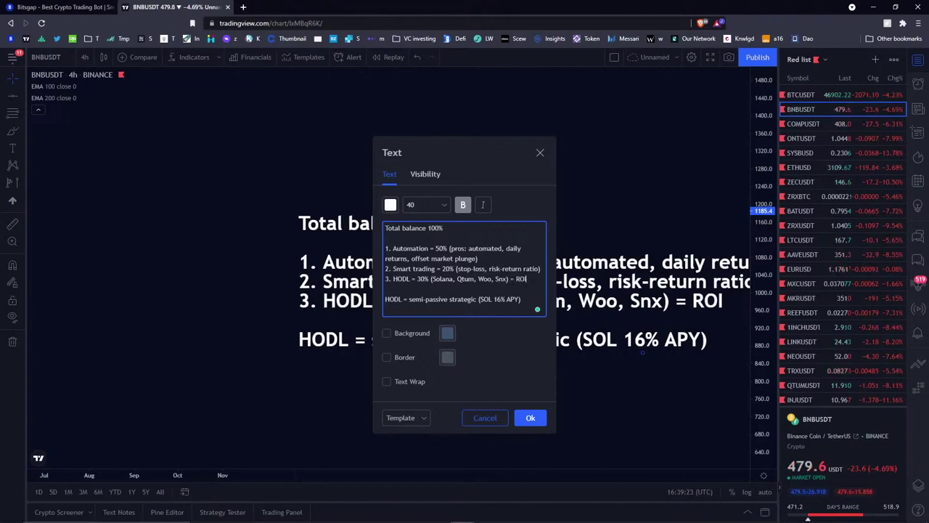
text( %)
click(478, 258)
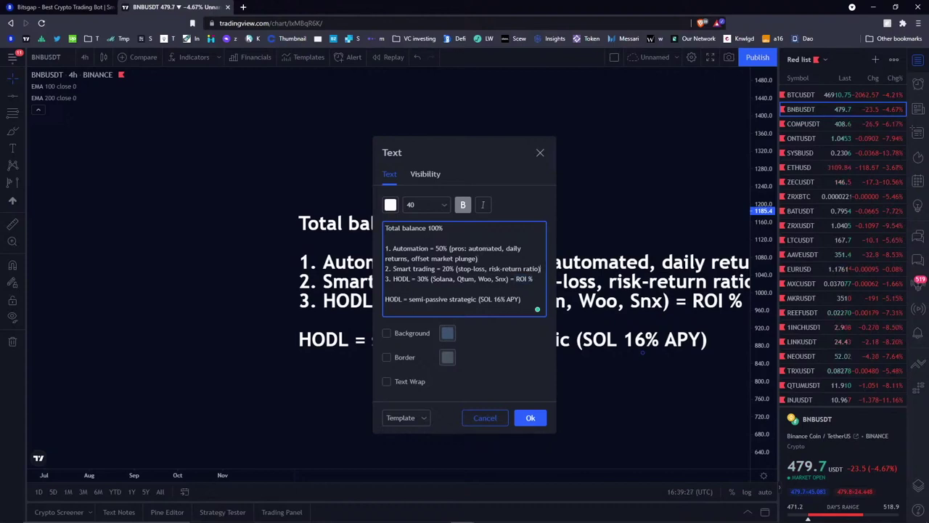
key(Return)
text(= ROI)
key(BackSpace)
key(BackSpace)
key(BackSpace)
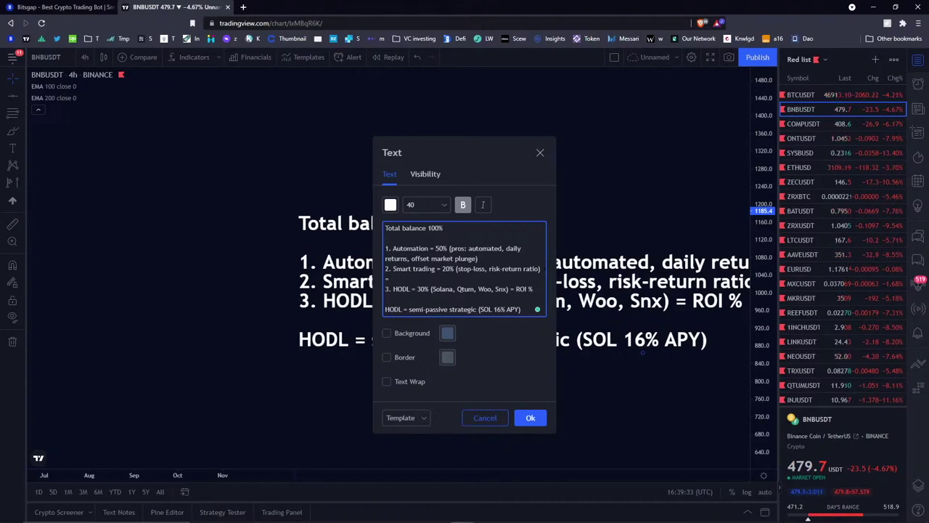
drag(393, 269, 434, 269)
click(439, 268)
click(464, 278)
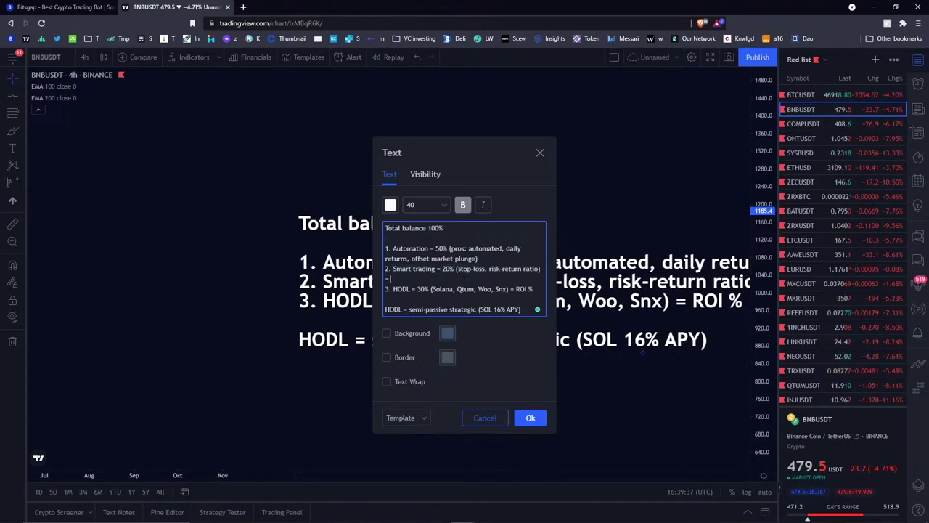
drag(410, 289, 533, 289)
drag(393, 248, 521, 249)
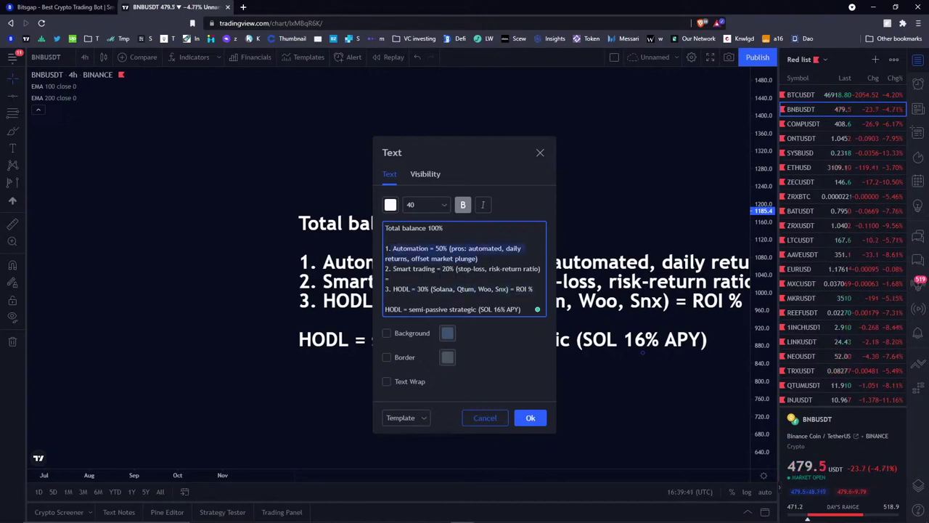
text(R)
key(BackSpace)
key(BackSpace)
key(BackSpace)
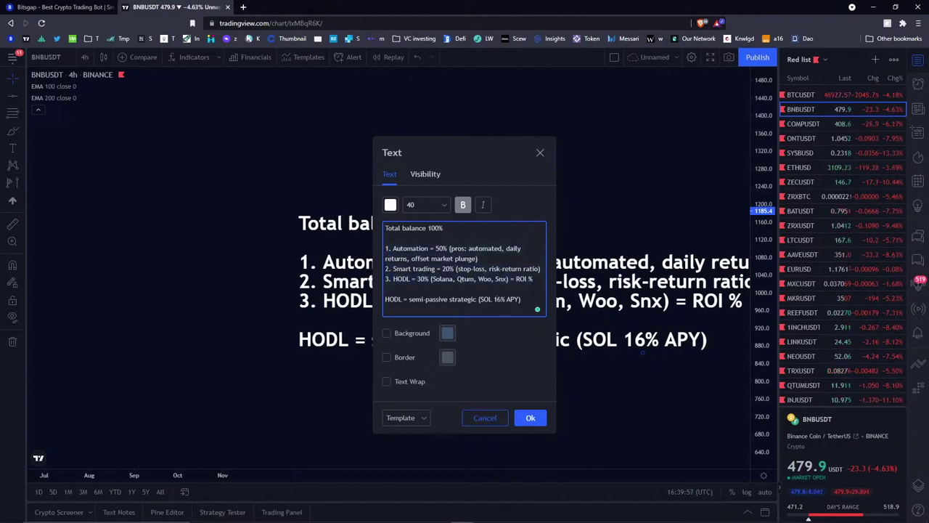
Insert the line "ROI = market timing + patient + practice" between the allocation list and the semi-passive HODL line.
key(Return)
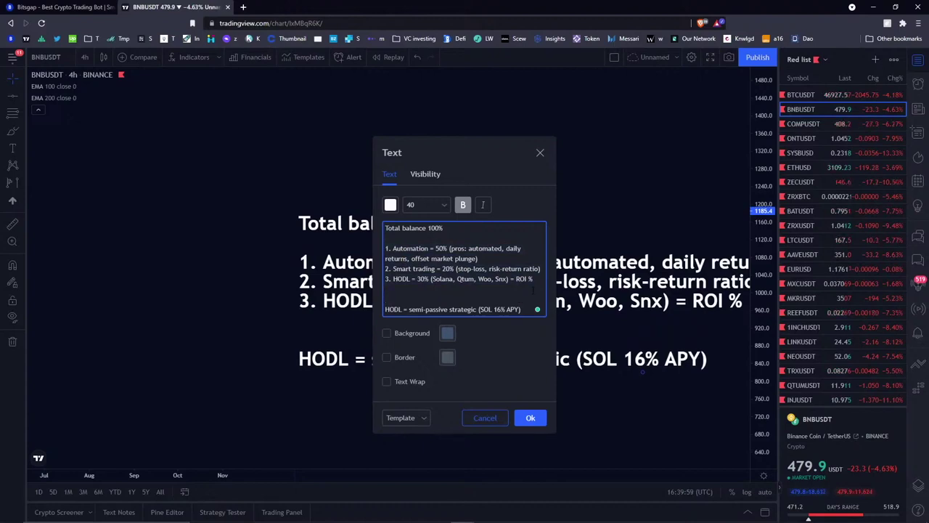
key(Return)
text(ROI =)
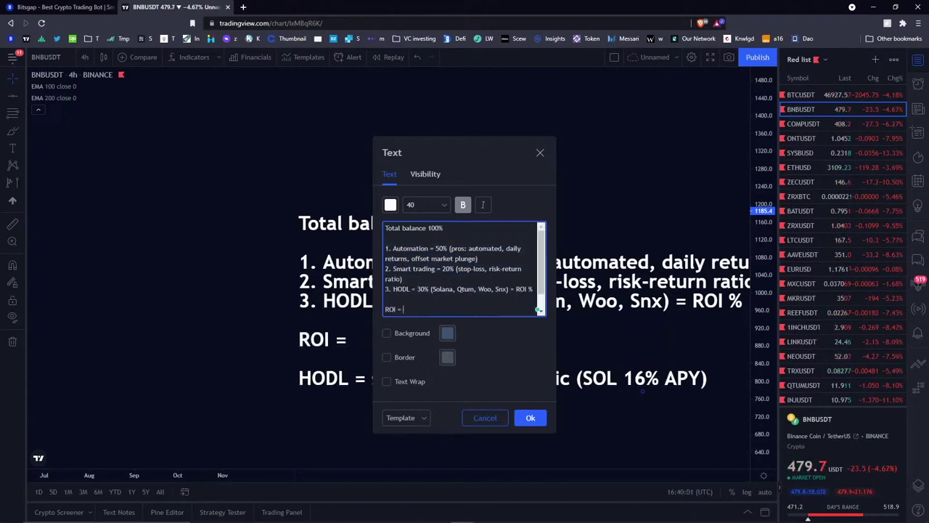
scroll(440, 289, down, 1)
text(market timing )
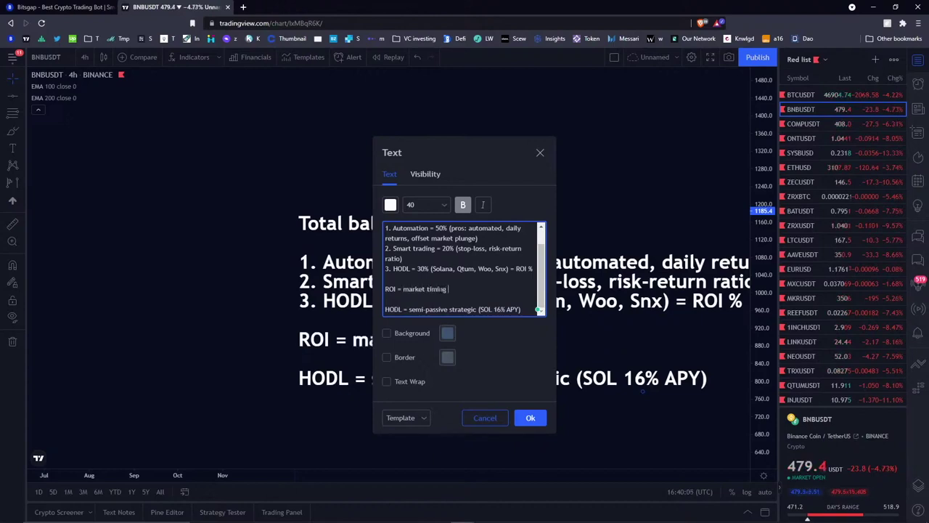
text(+ patient + practice)
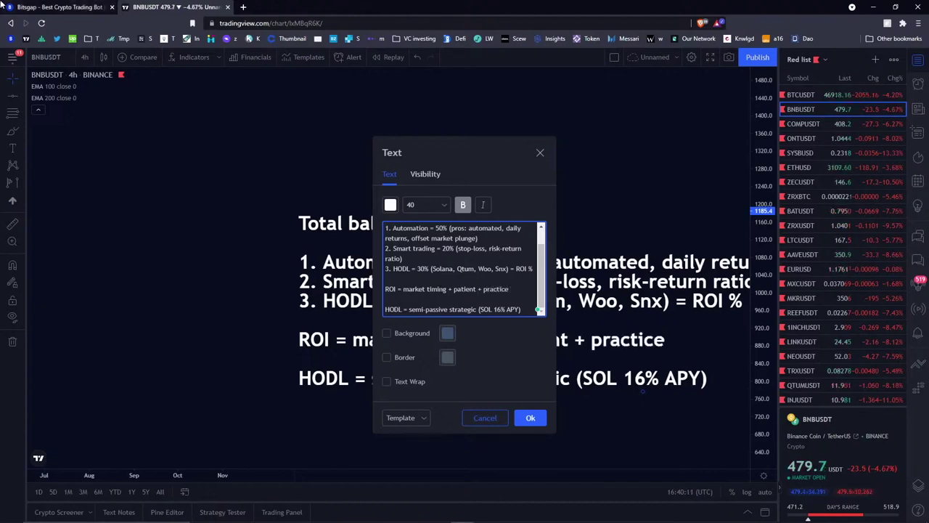
Switch back to Bitsgap and open the Bots page.
click(3, 4)
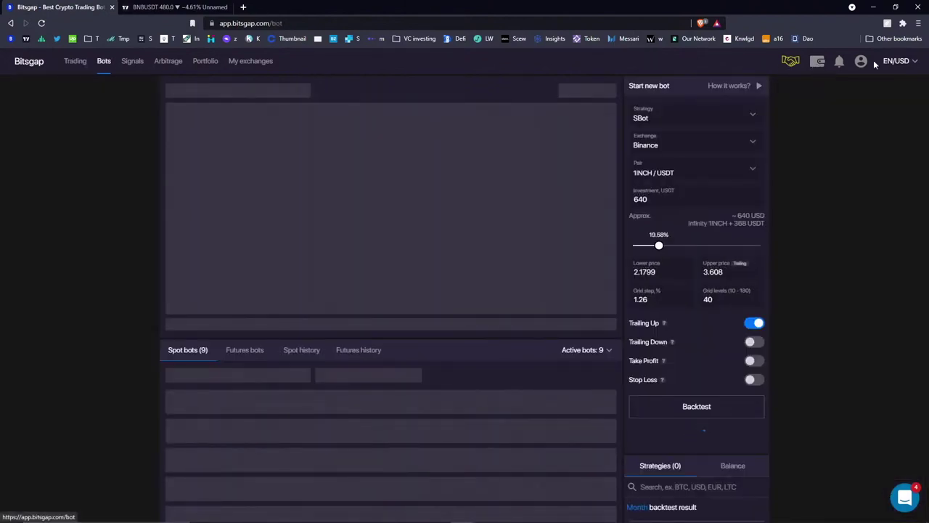
Turn on Demo mode for the account and view the demo balances of the connected exchanges.
click(863, 62)
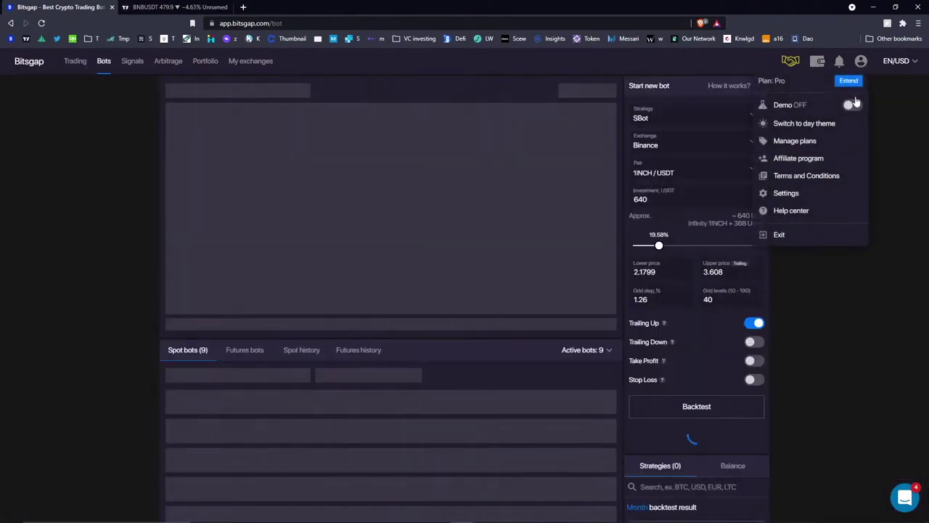
click(851, 105)
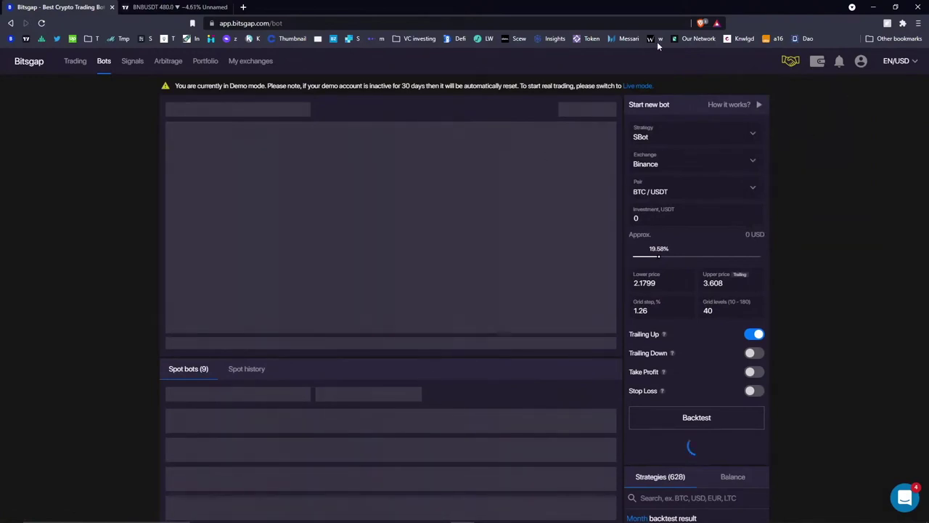
mouse_move(815, 62)
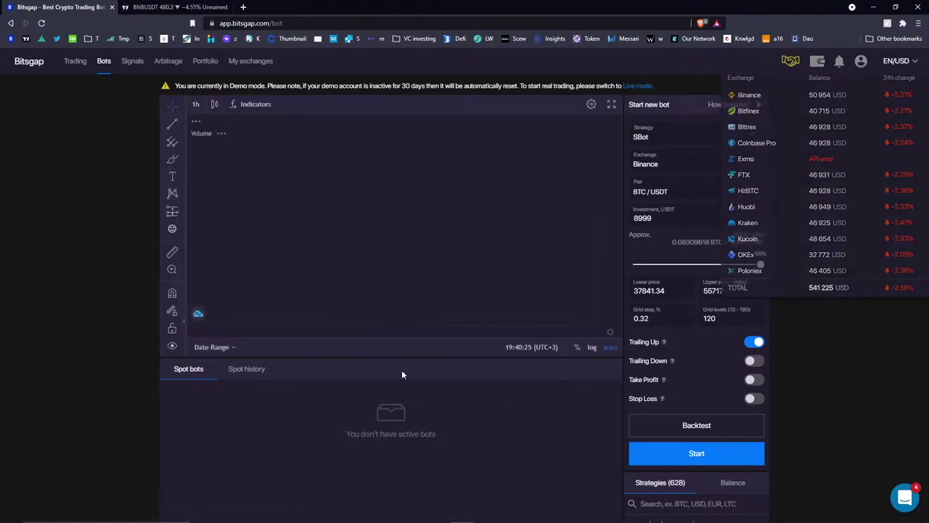
Look through the recommended bot strategies and open the trading pair list in the new bot form.
scroll(402, 374, down, 4)
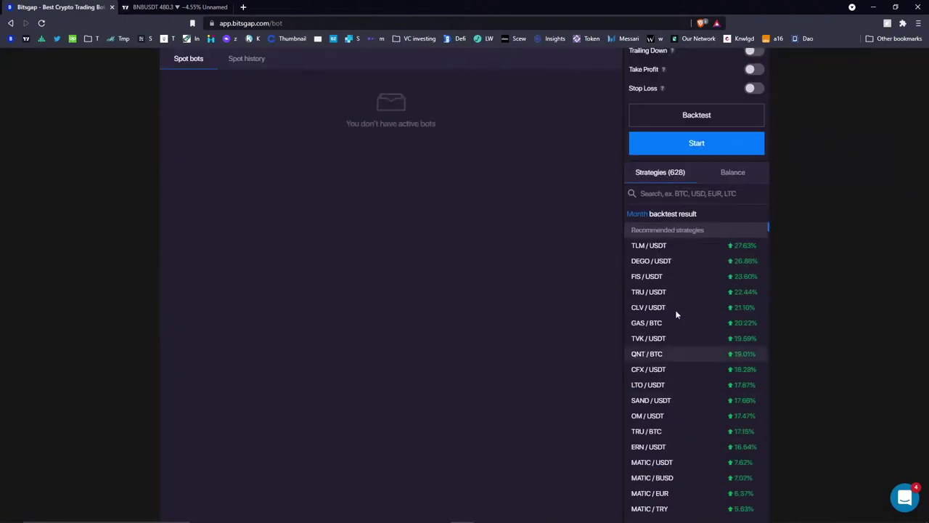
scroll(675, 314, up, 4)
click(675, 198)
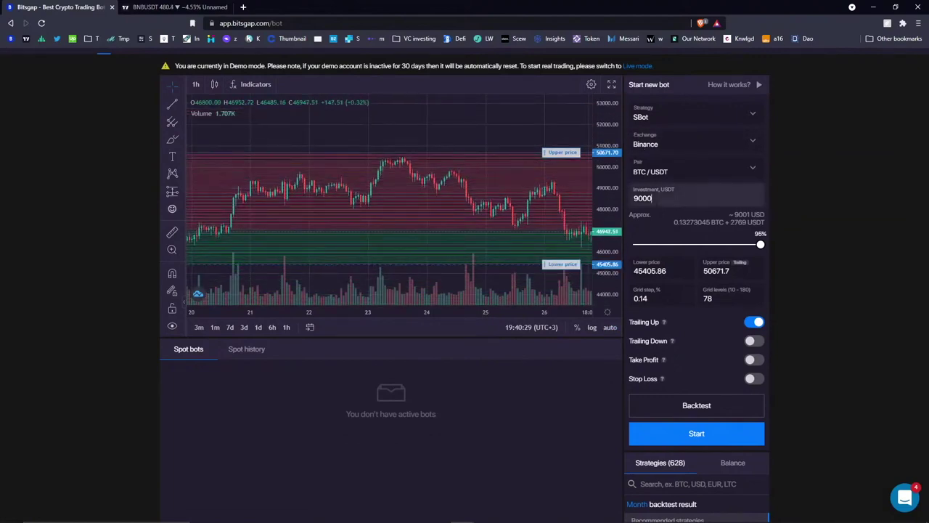
click(705, 170)
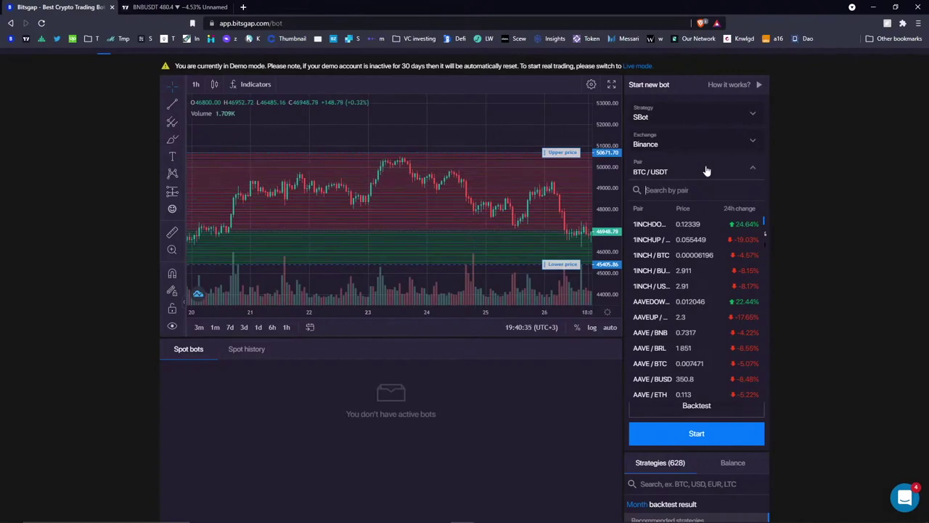
scroll(121, 161, up, 1)
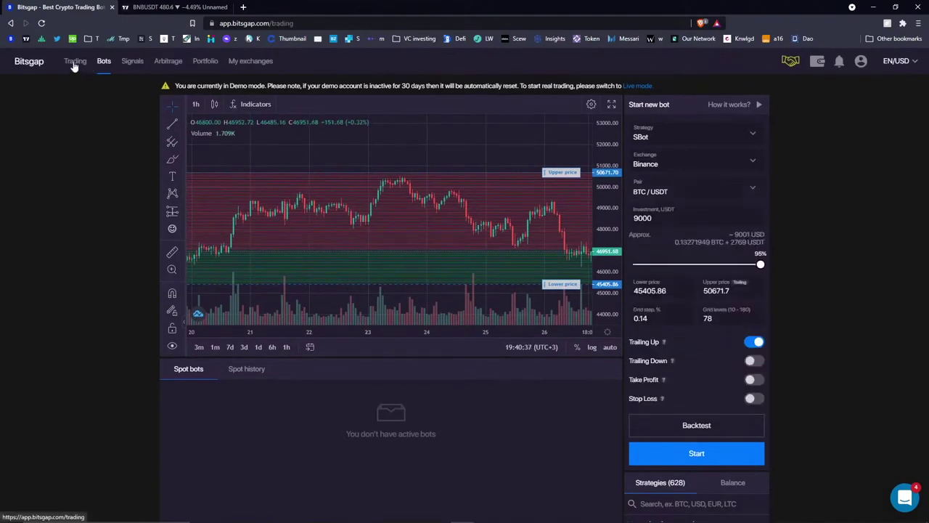
Open the Trading page in Demo mode and examine the longer BTC/USDT price history.
click(76, 62)
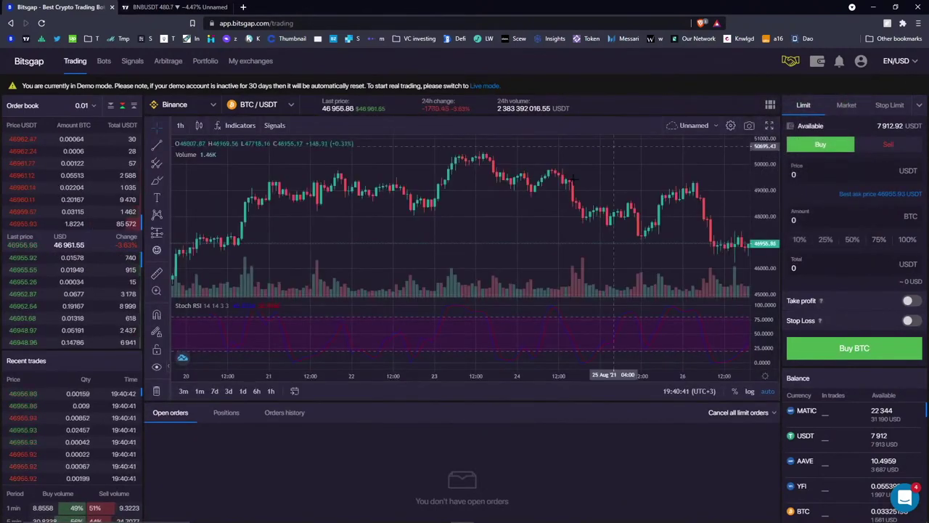
scroll(491, 245, down, 5)
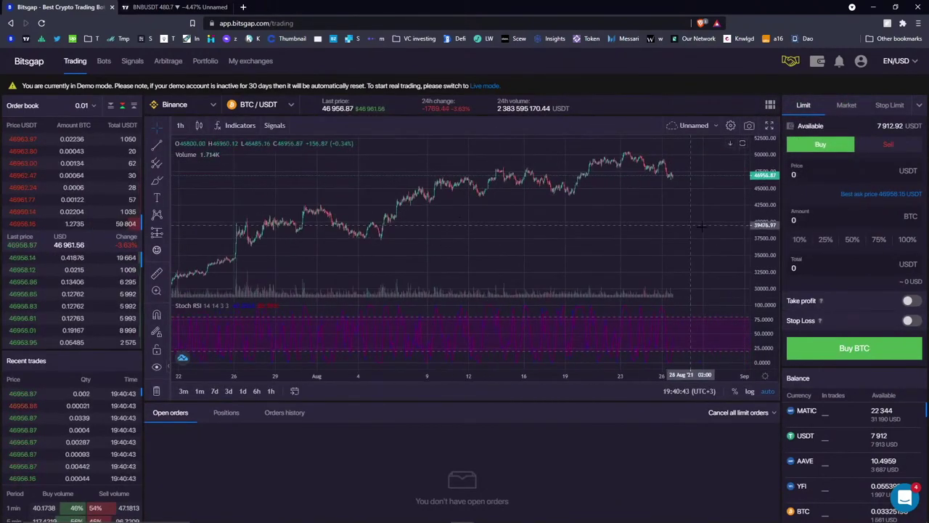
drag(726, 233, 687, 234)
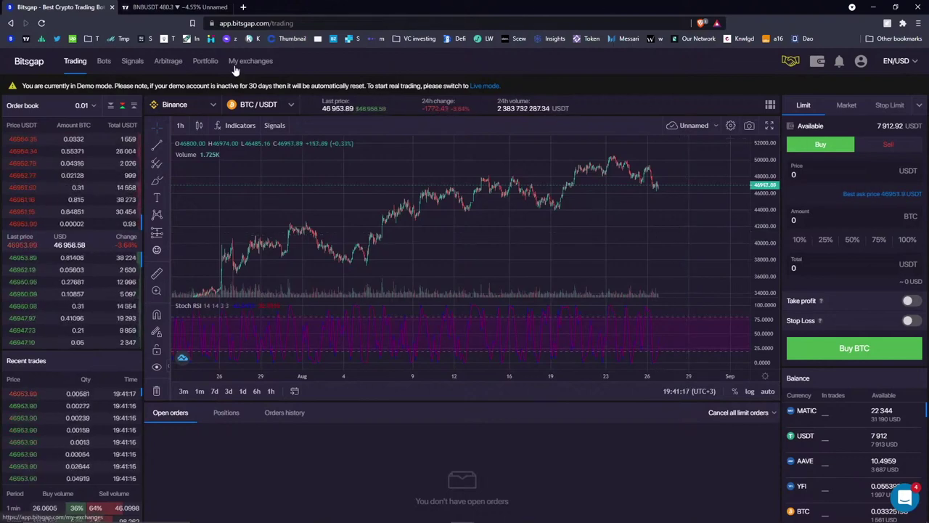
Return to the Bots page and examine the BTC/USDT bot's grid range against a longer price history.
click(105, 62)
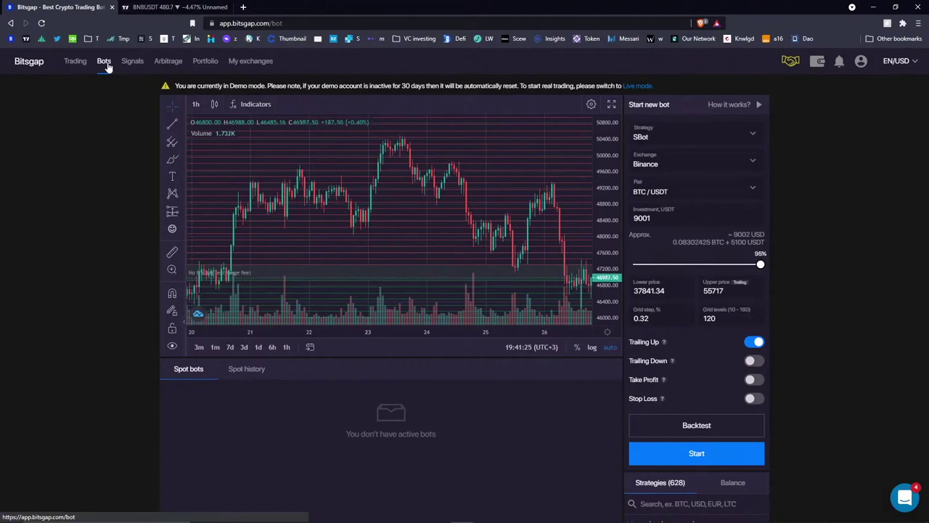
scroll(585, 207, down, 3)
scroll(585, 208, up, 3)
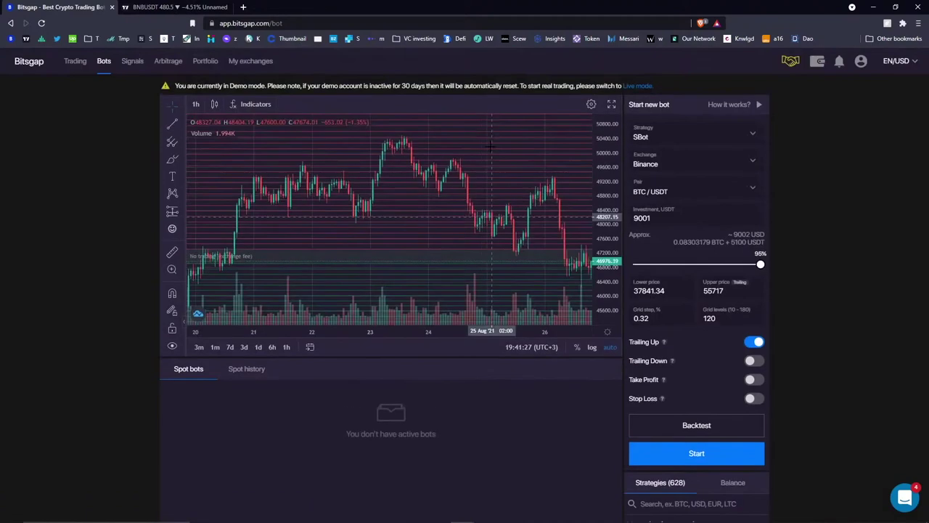
scroll(480, 181, down, 5)
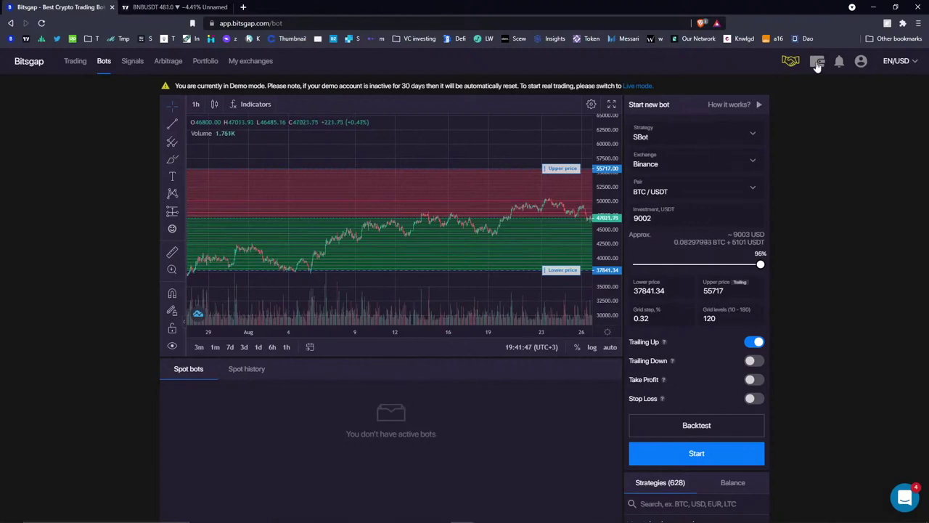
click(860, 62)
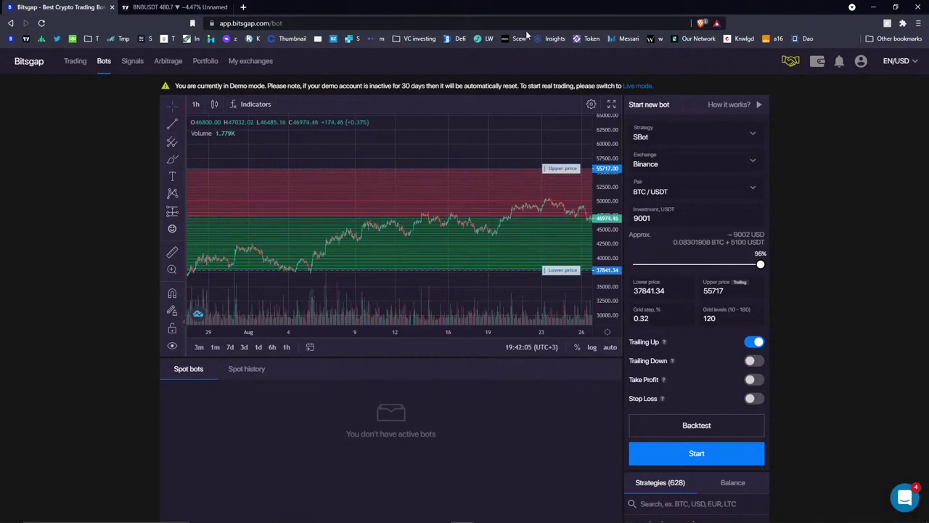
scroll(471, 133, down, 5)
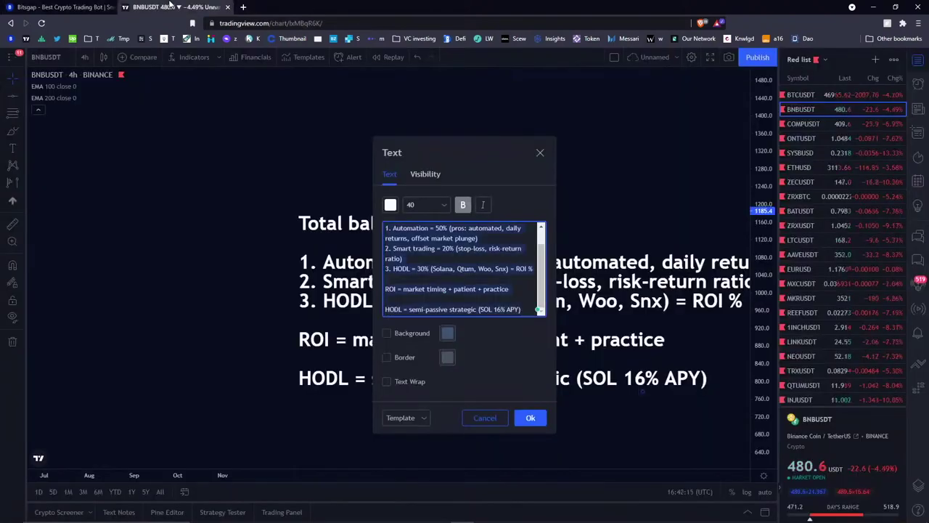
Switch to TradingView and apply the edited text of the total balance note.
click(174, 6)
click(531, 417)
drag(527, 200, 428, 184)
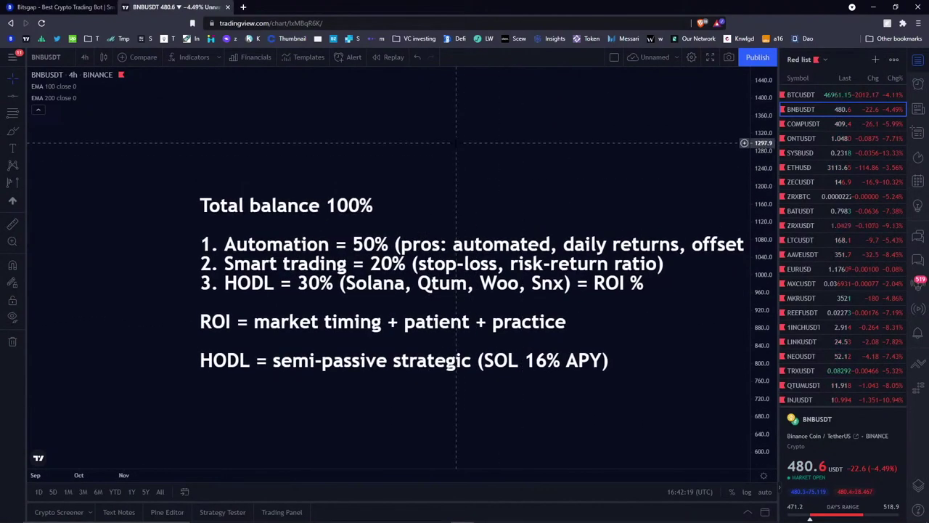
drag(420, 140, 418, 226)
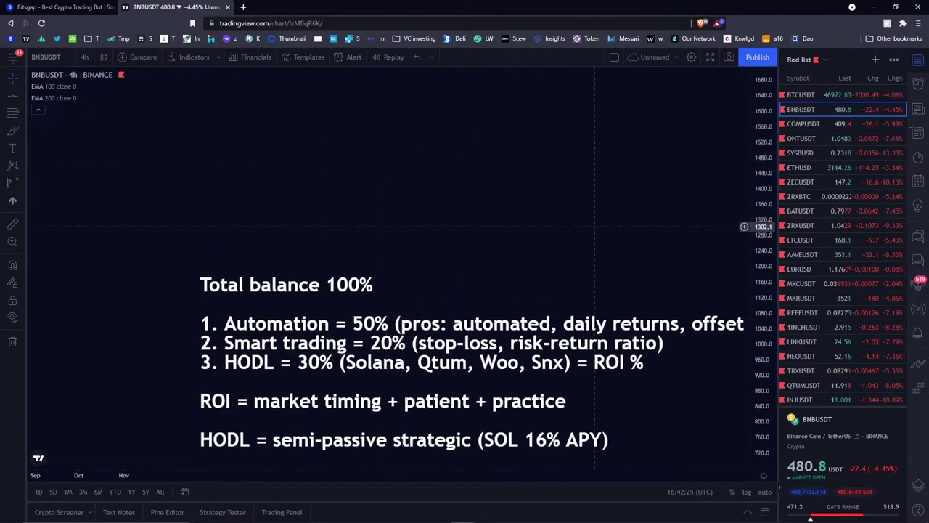
Switch back to Bitsgap and turn off Demo mode to return to the live account.
click(75, 8)
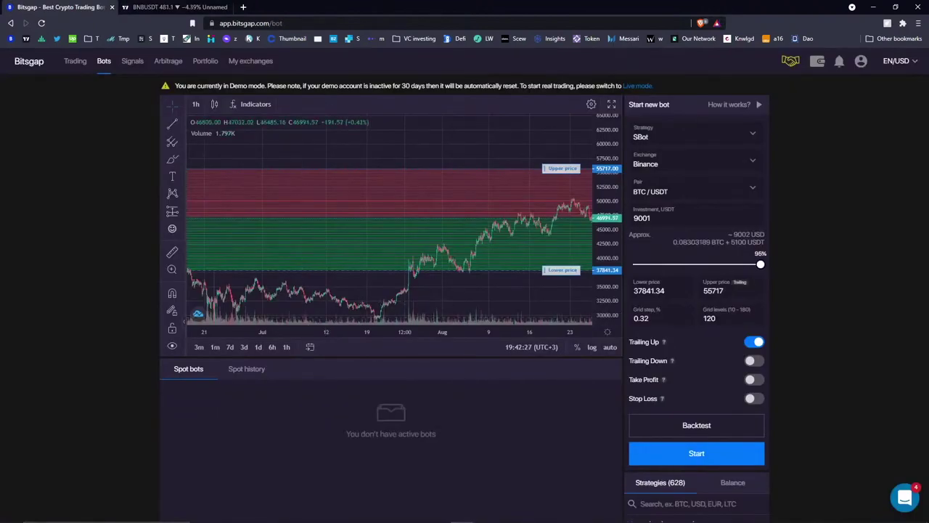
click(862, 61)
click(853, 101)
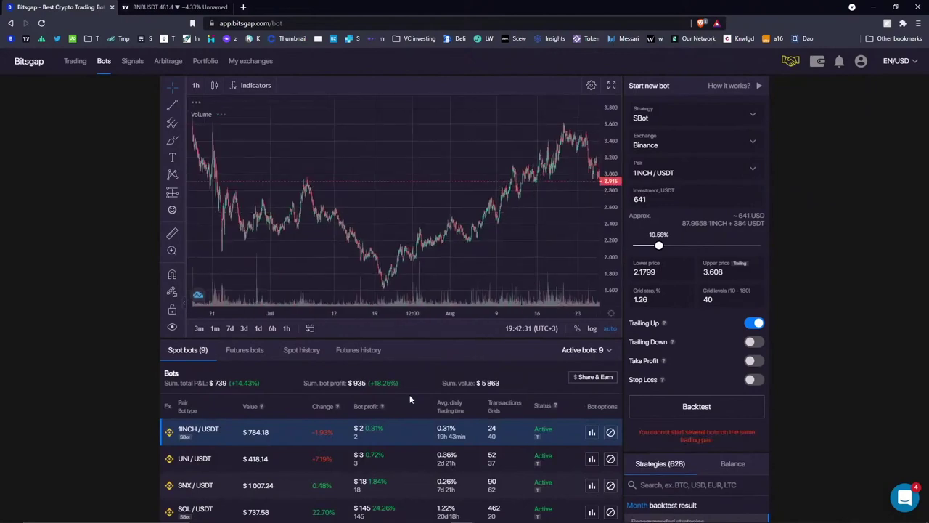
Review the change, bot profit and average daily return of the active spot bots.
scroll(409, 395, down, 3)
scroll(445, 280, down, 1)
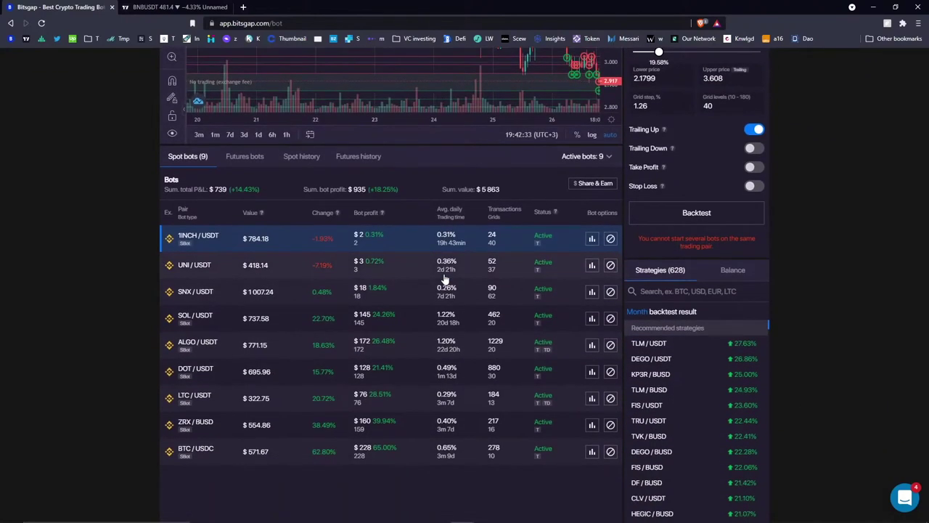
scroll(445, 280, up, 4)
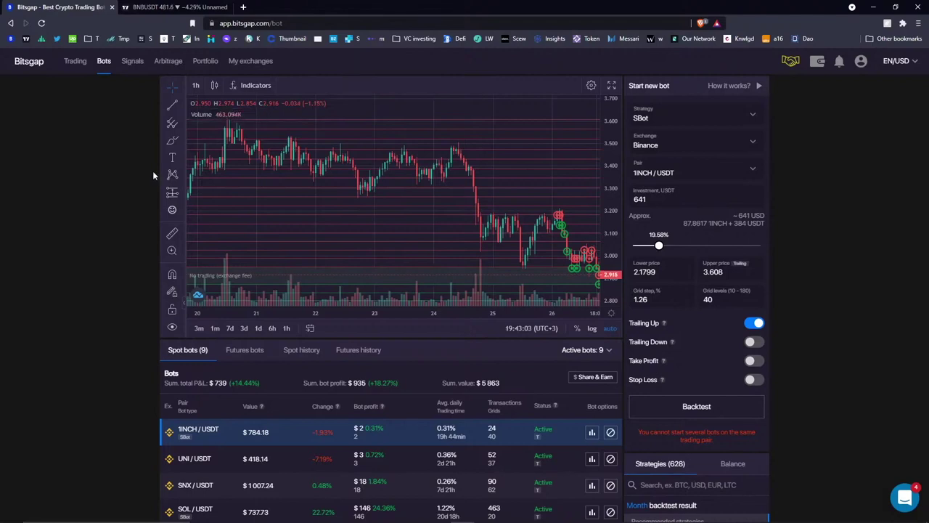
Examine the 1INCH/USDT bot's grid range on a longer price history alongside the summed profit of the spot bots.
scroll(401, 175, down, 2)
scroll(436, 167, down, 3)
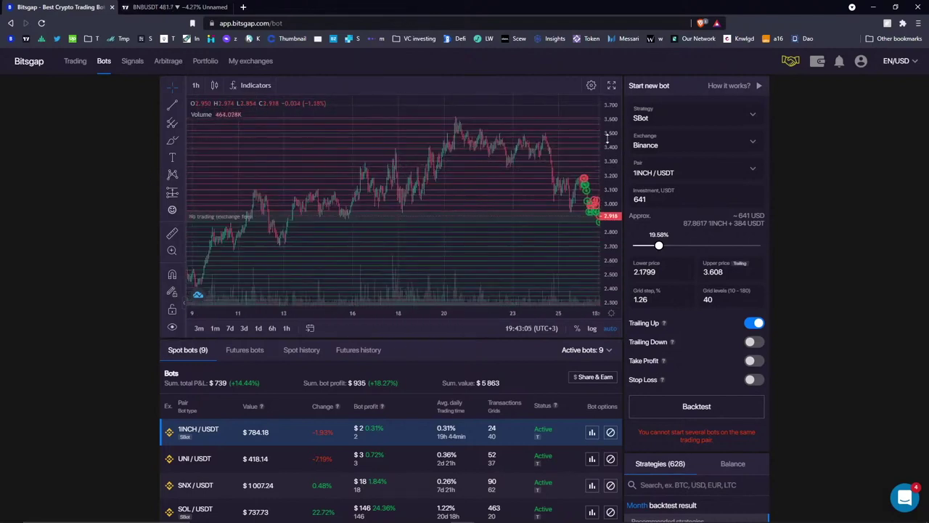
scroll(521, 114, down, 4)
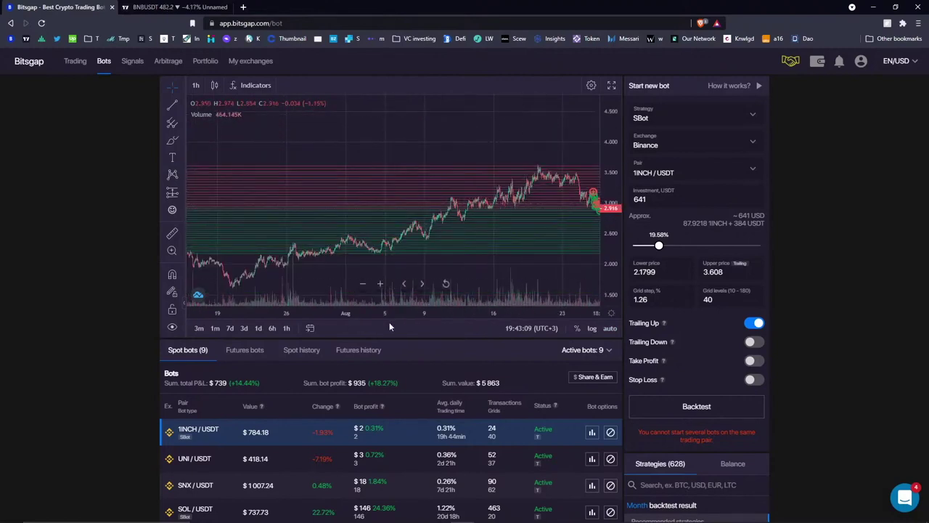
scroll(433, 333, down, 1)
scroll(434, 335, down, 2)
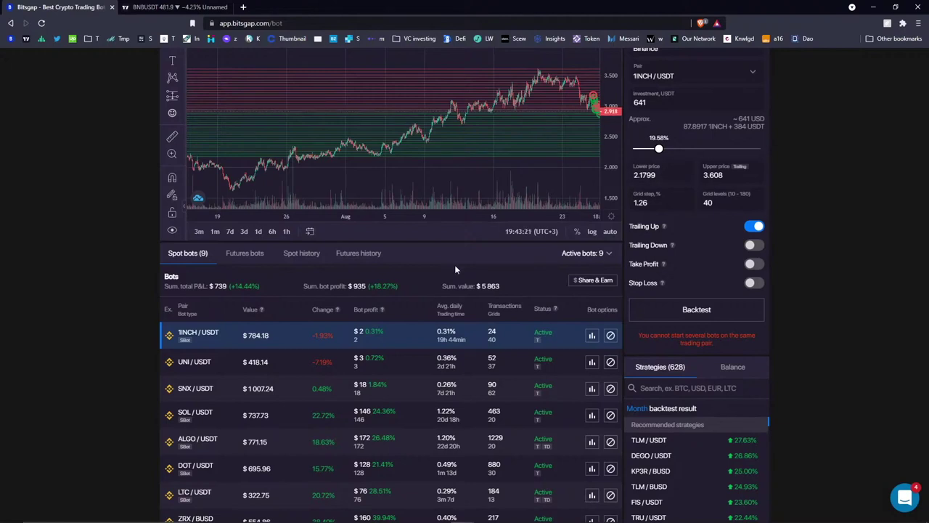
scroll(455, 270, up, 2)
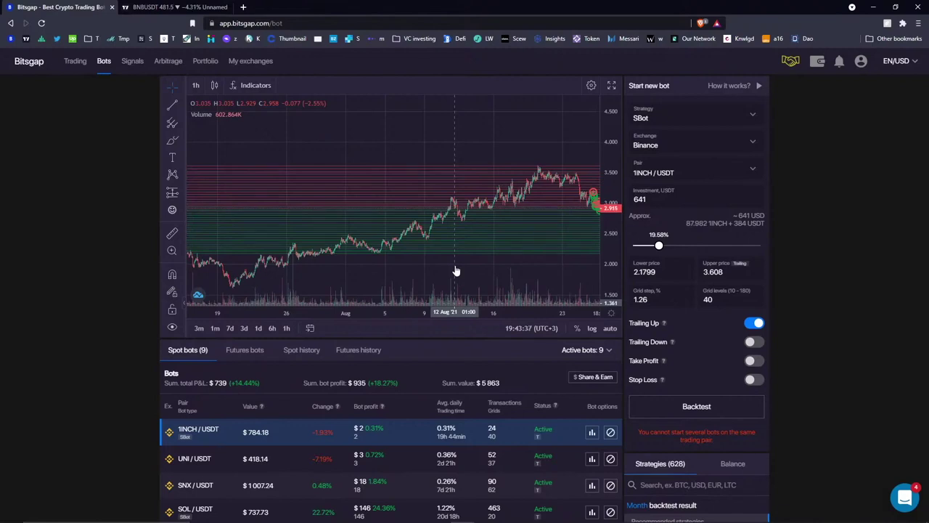
scroll(434, 145, down, 3)
drag(444, 149, 320, 150)
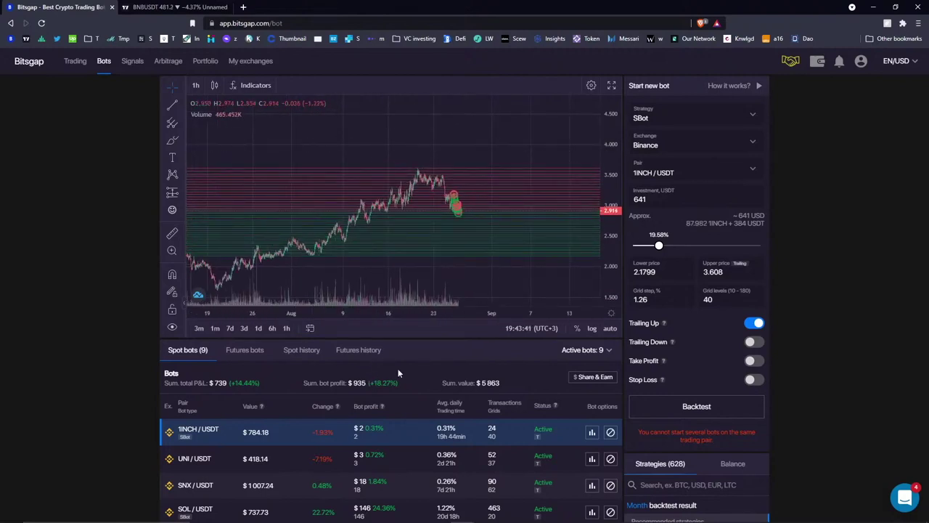
scroll(402, 374, down, 1)
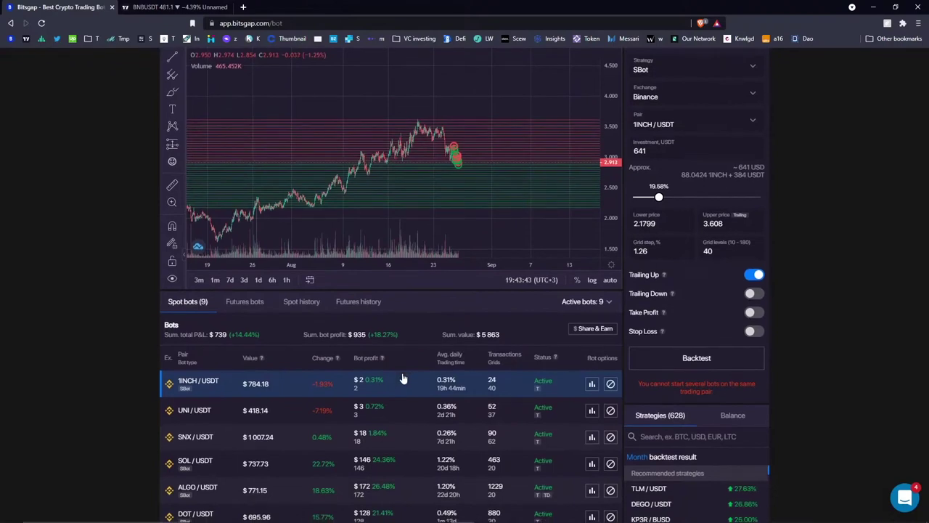
Switch to TradingView and move the total balance note leftward until the whole Automation line fits on the chart.
click(174, 7)
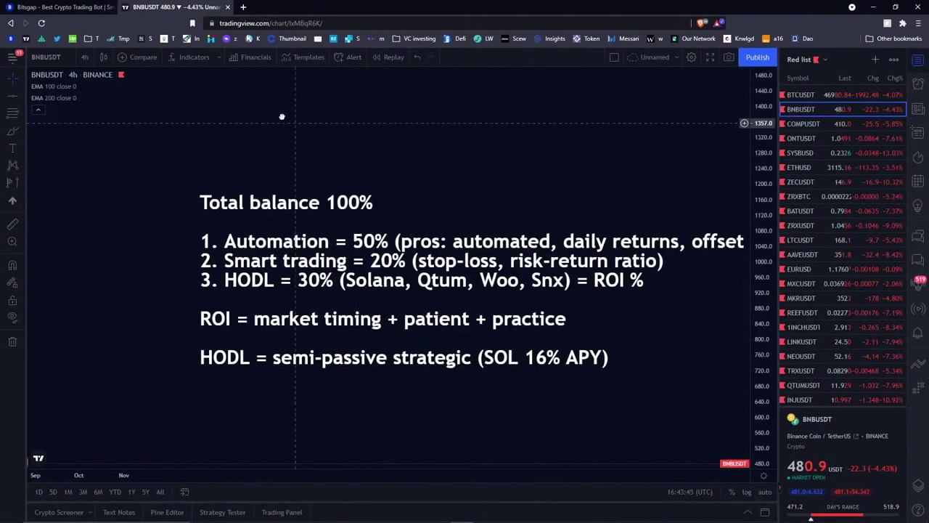
drag(392, 239, 337, 234)
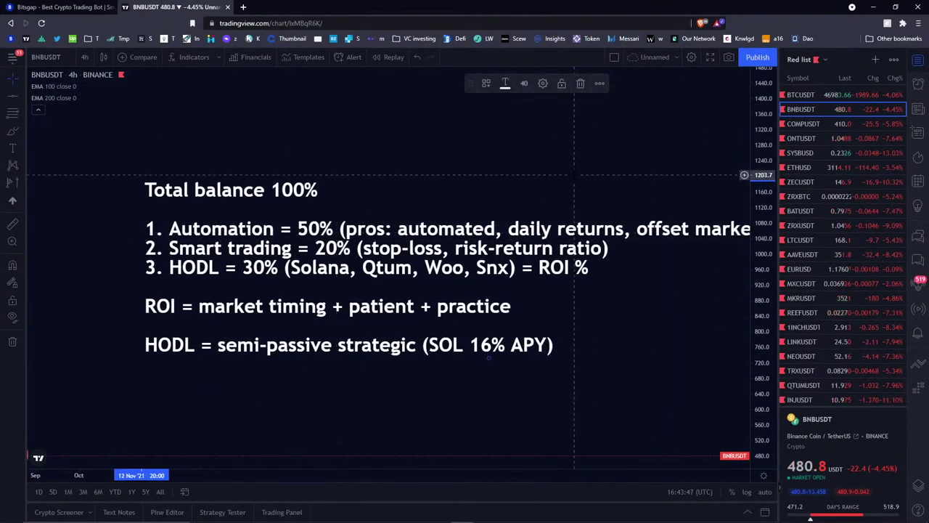
drag(471, 251, 384, 239)
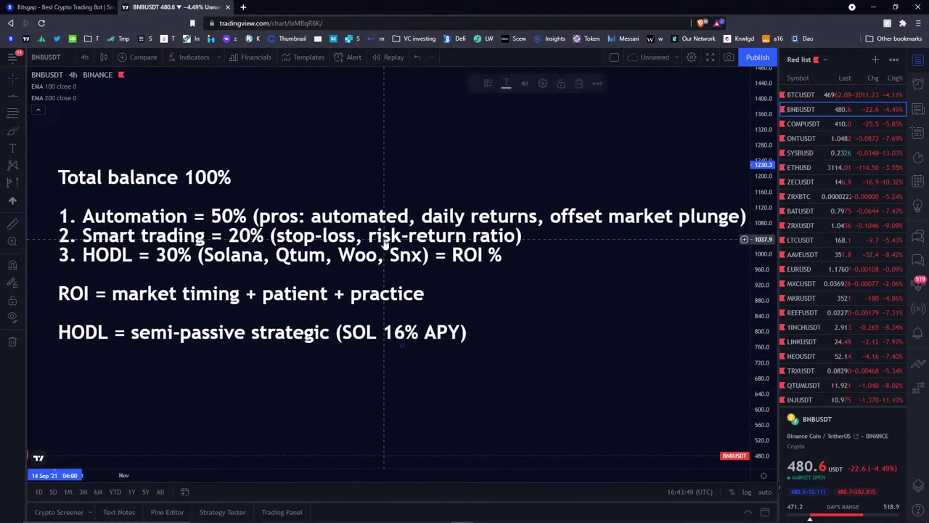
click(398, 171)
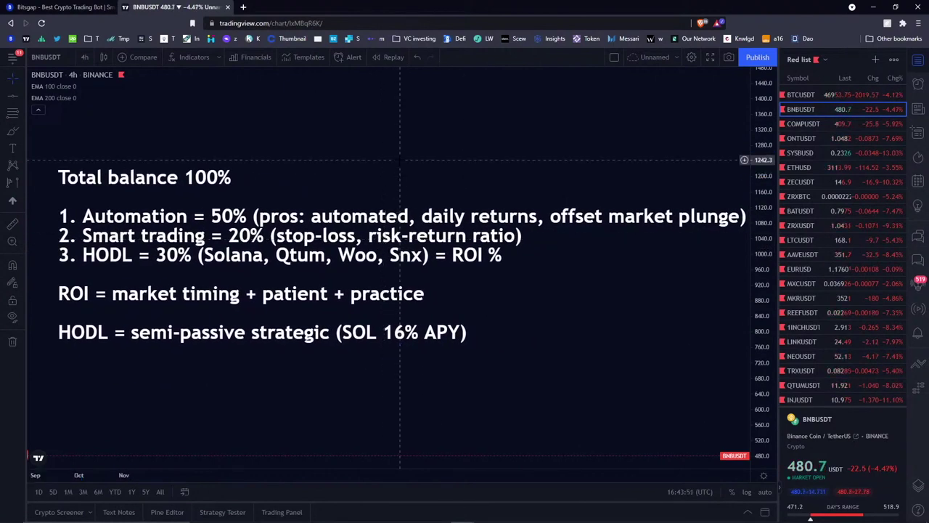
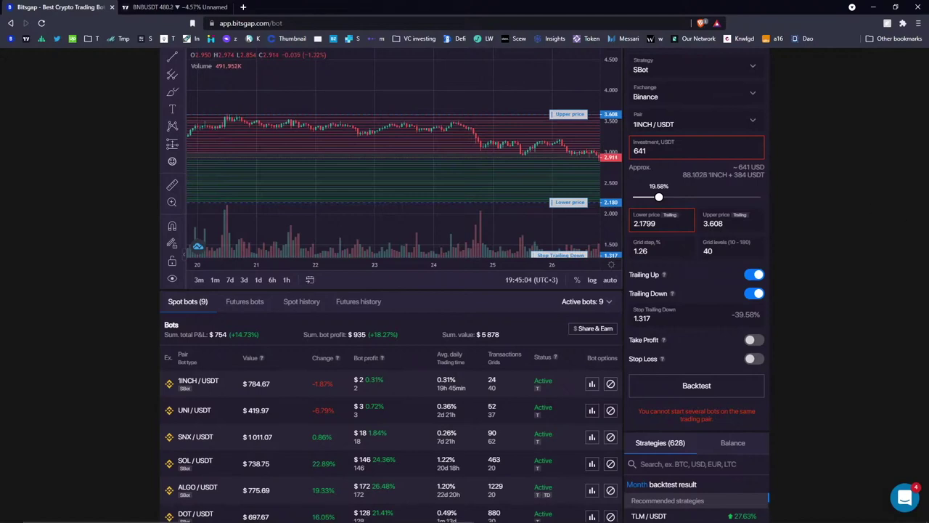
Switch back to Bitsgap, open the Trading page and set the 1INCH/USDT order form to a market sell.
scroll(109, 102, up, 2)
click(74, 61)
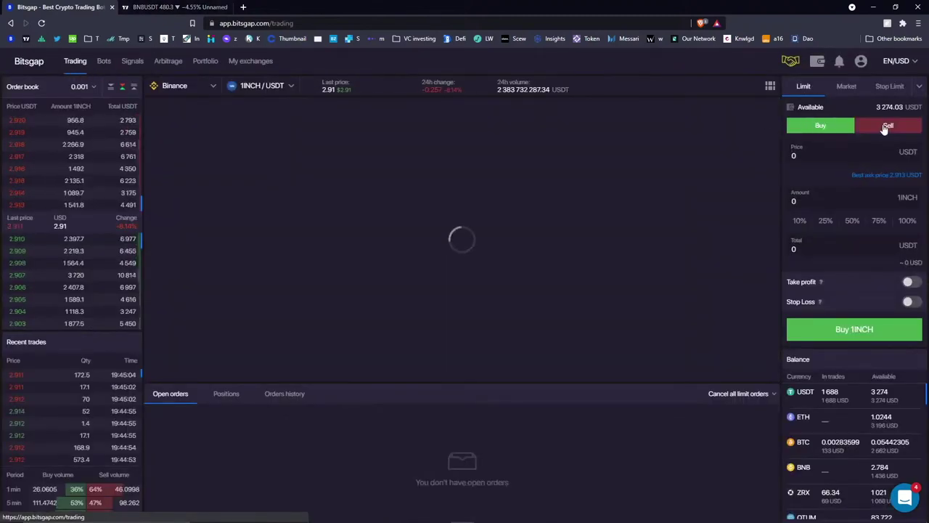
click(892, 127)
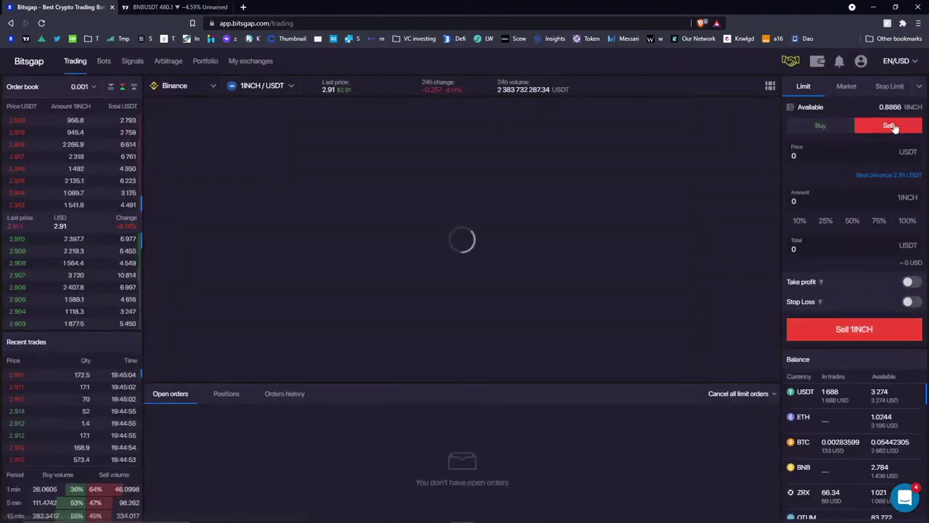
click(848, 87)
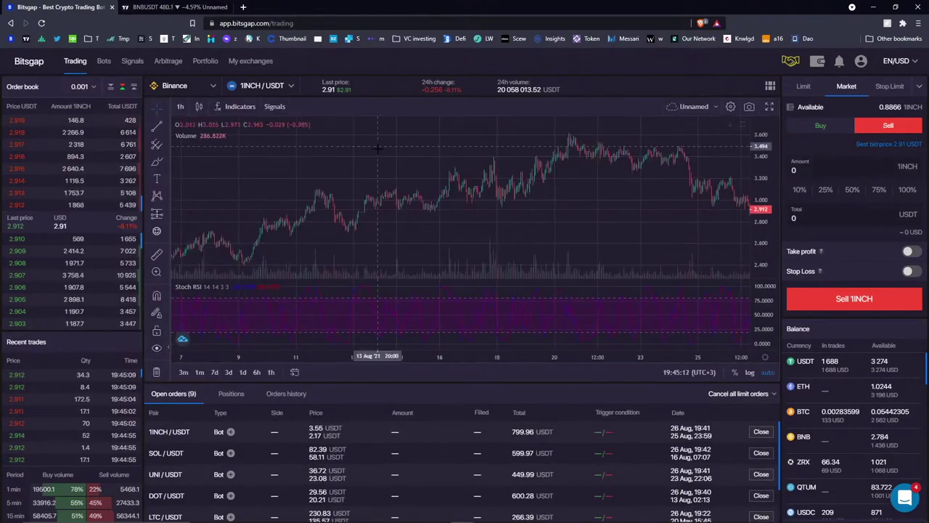
Change the 1INCH/USDT order form to a stop-limit sell and check the available BTC balance.
click(899, 87)
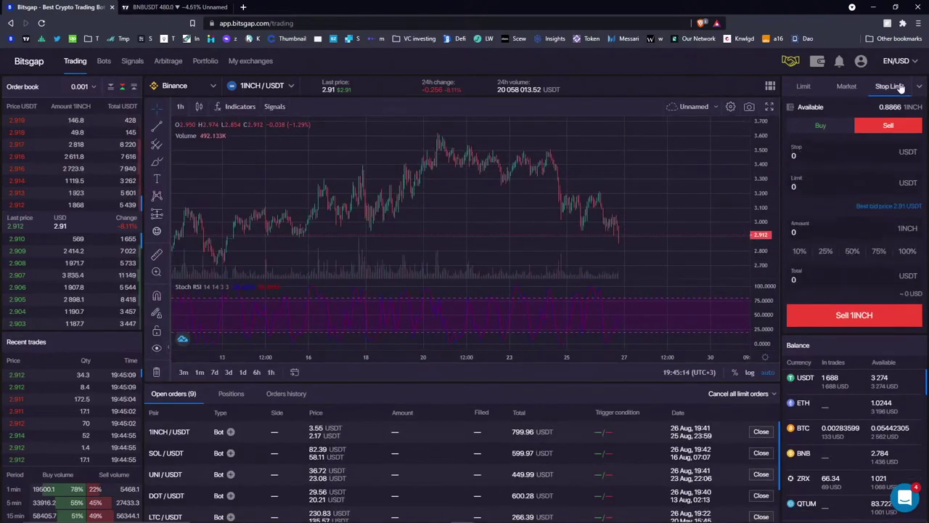
drag(653, 165, 545, 166)
scroll(574, 178, down, 5)
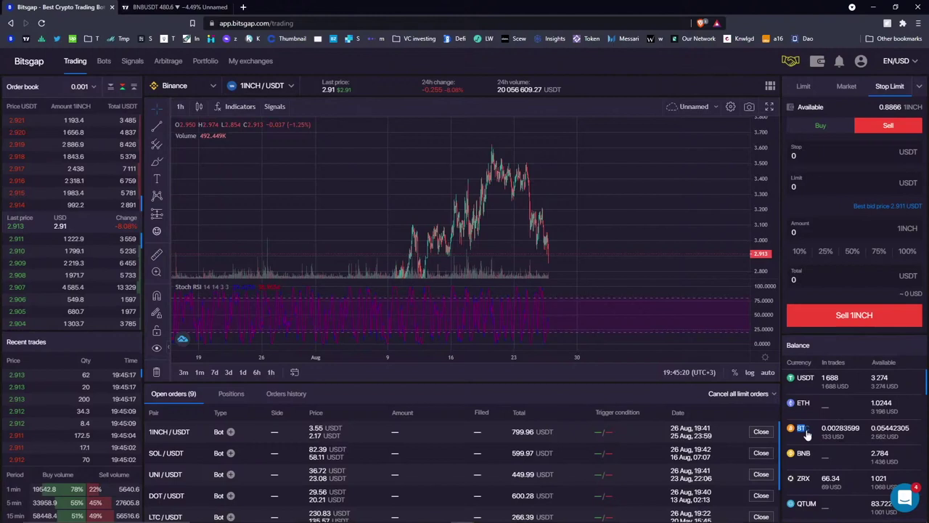
drag(892, 436, 901, 437)
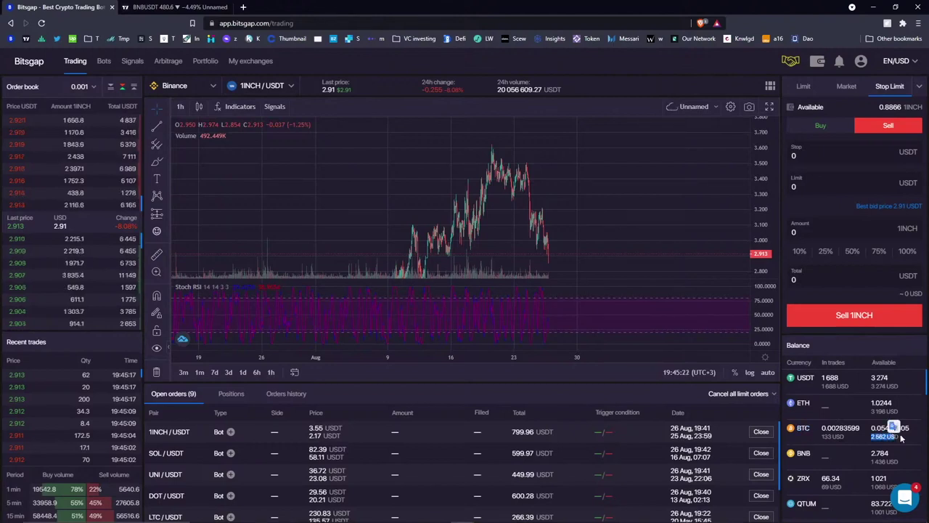
click(901, 437)
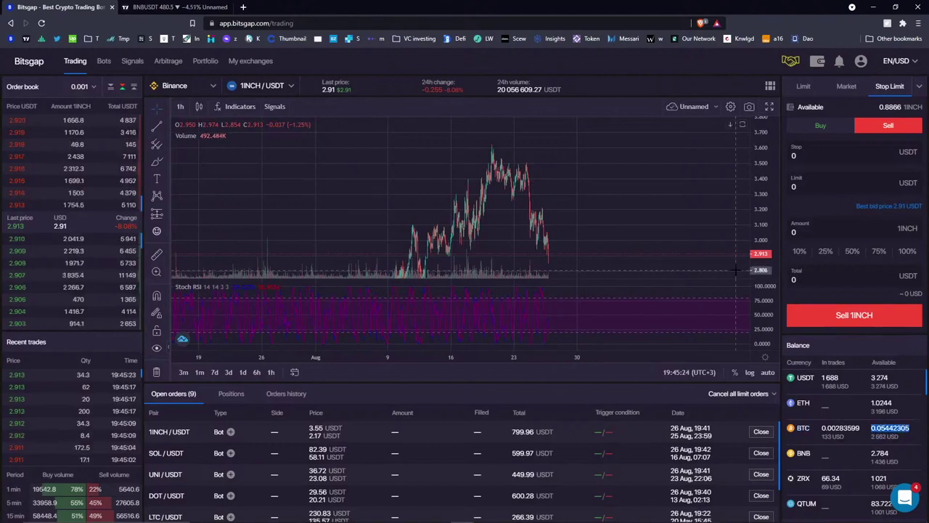
drag(541, 178, 475, 174)
Search for btc/usdt and switch the trading pair to BTC/USDT.
click(799, 154)
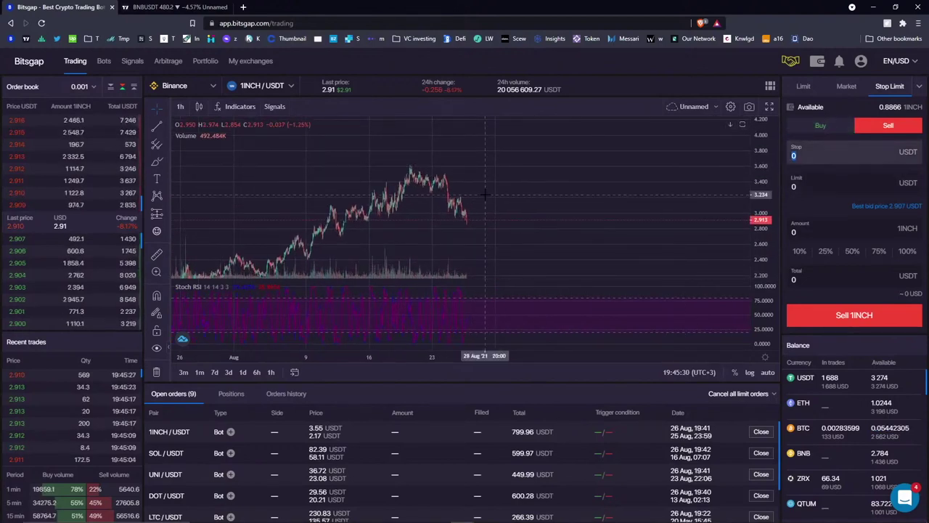
click(253, 88)
text(btc)
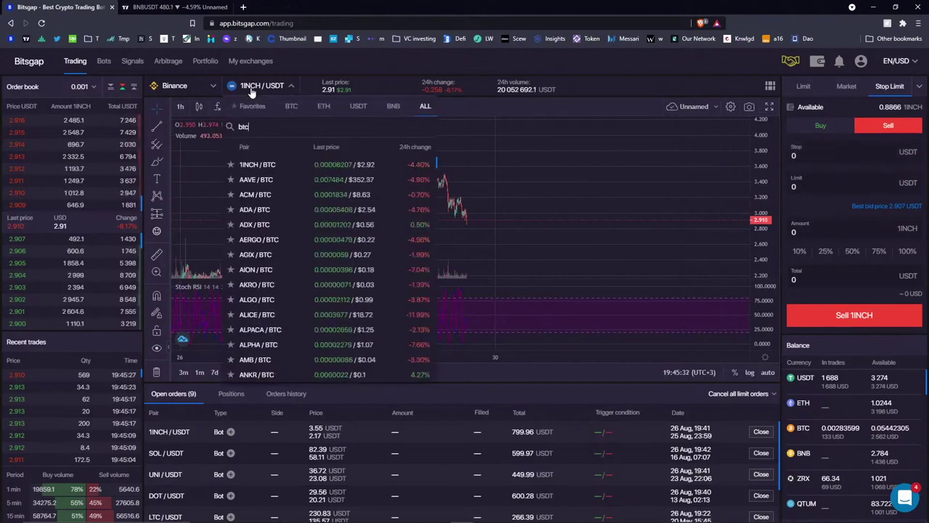
text(/usdt)
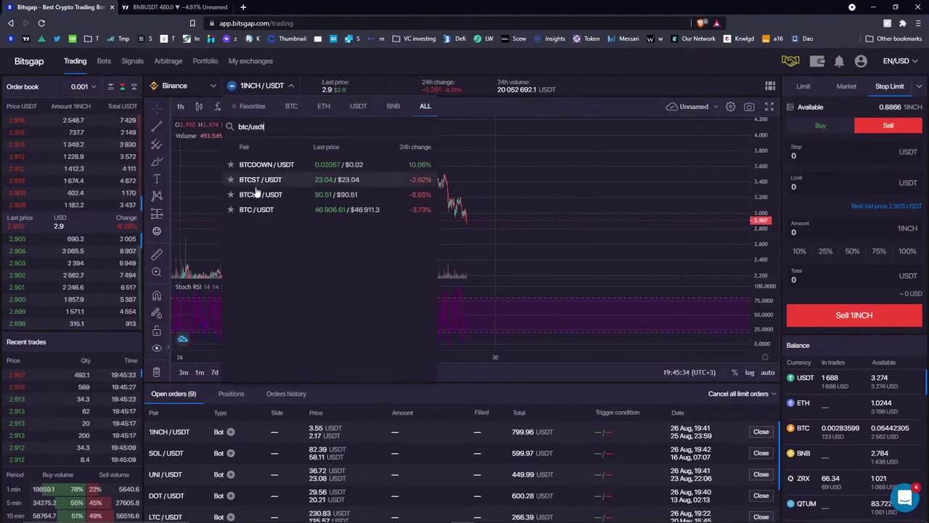
click(251, 214)
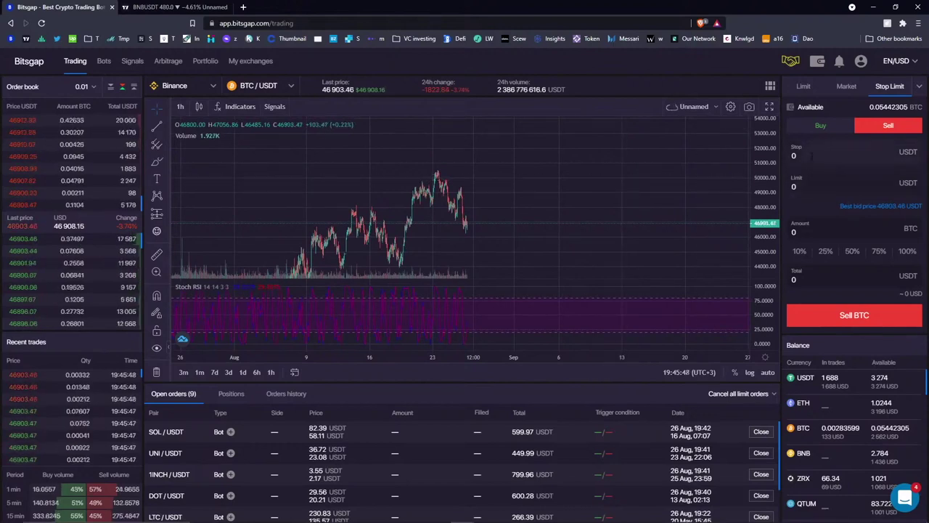
Set the BTC/USDT stop-limit sell to a limit price of 55000 and a stop price of 51000 USDT.
click(806, 187)
drag(806, 186, 760, 190)
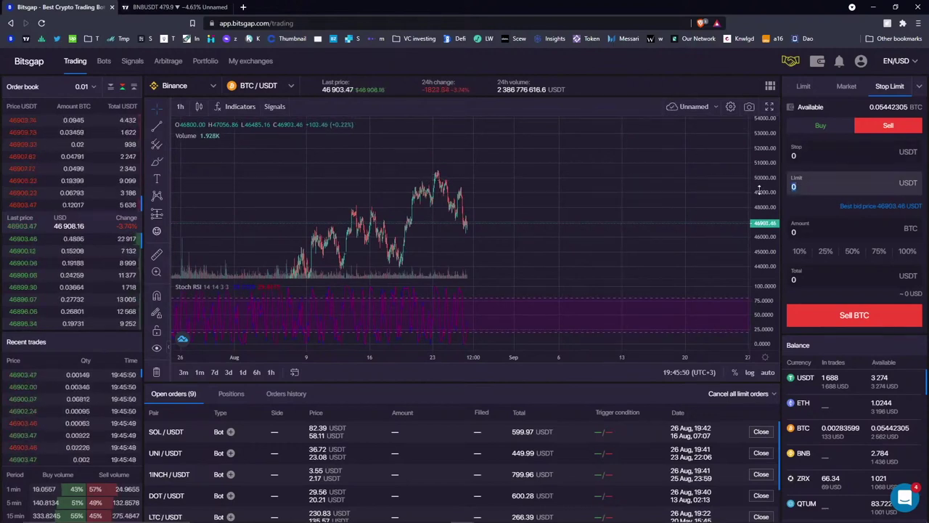
text(55)
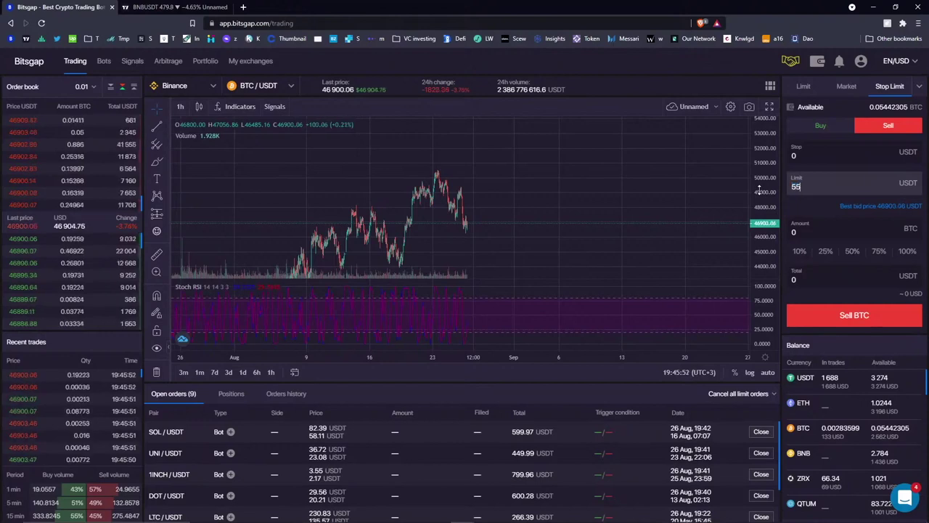
text(000)
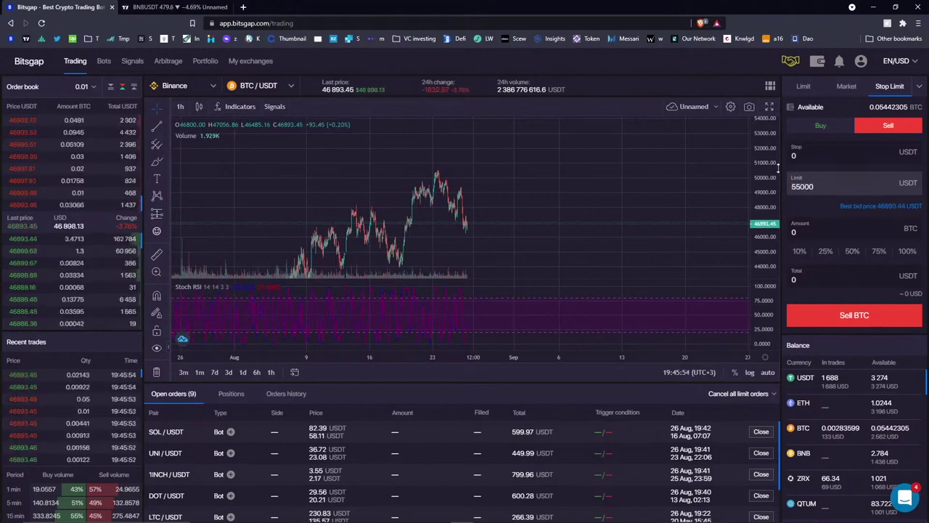
key(shift+Tab)
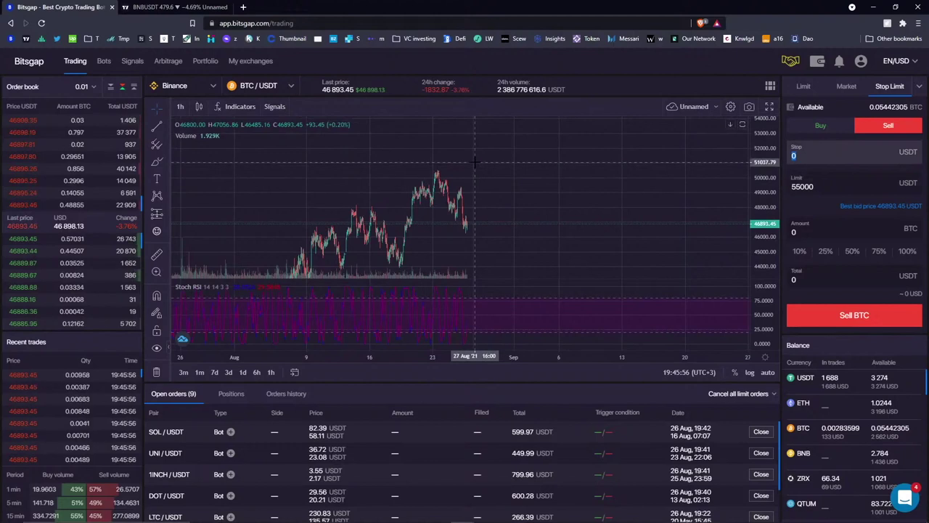
text(51000)
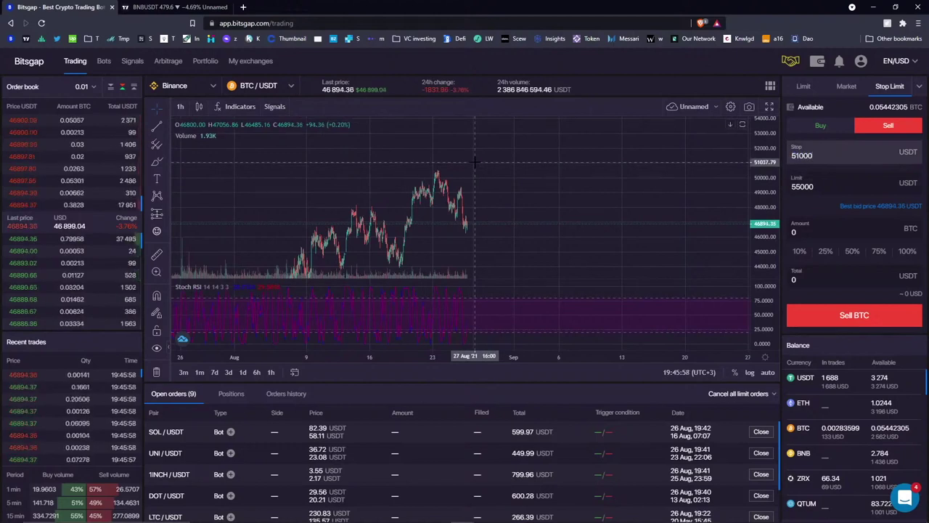
Draw a horizontal line at about 51,049 USDT and a rising line from the latest price to it, and highlight the limit price.
click(761, 169)
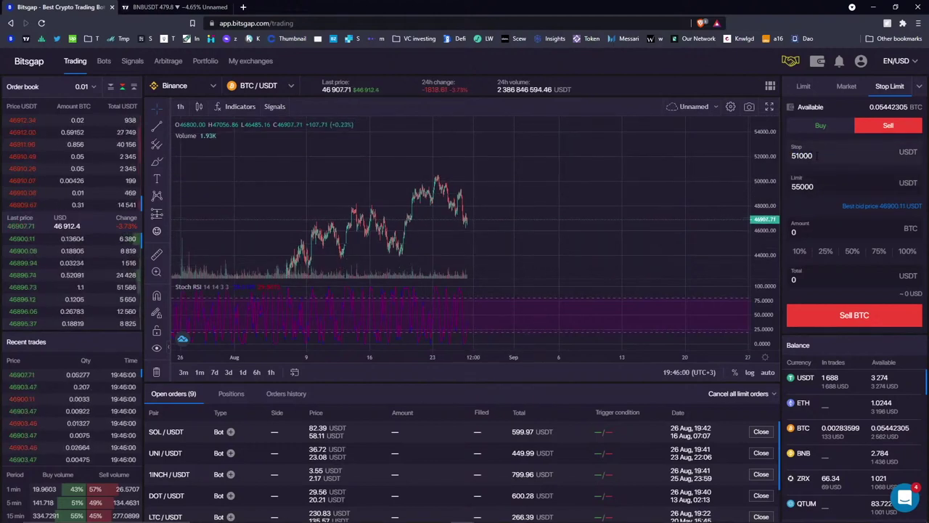
click(168, 126)
click(195, 185)
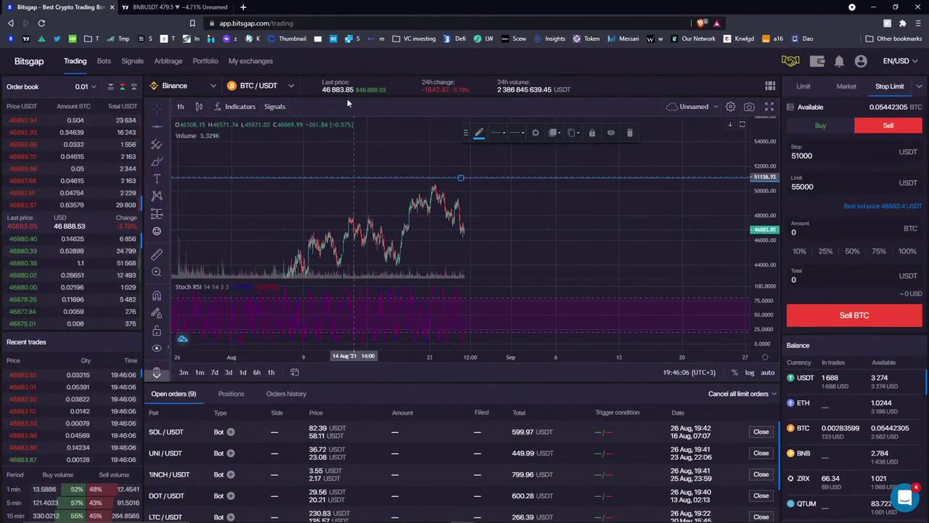
click(353, 177)
click(461, 232)
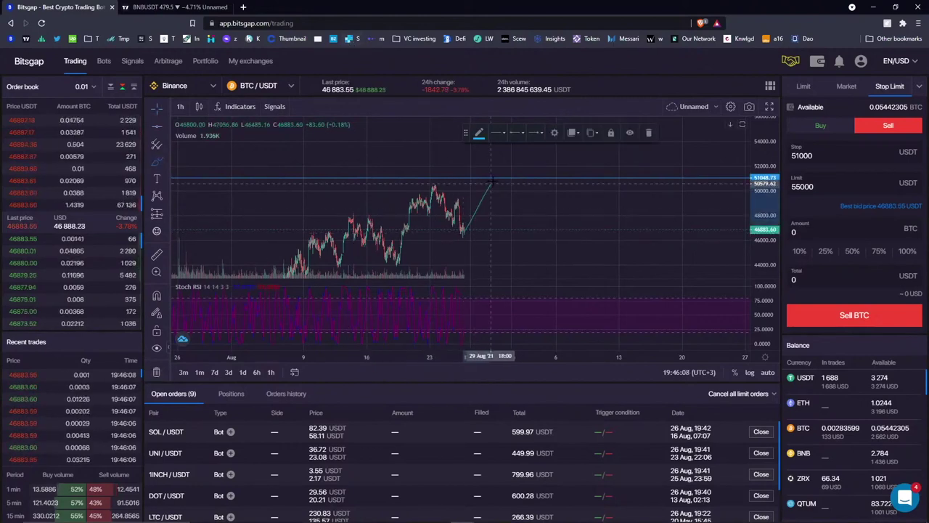
click(493, 179)
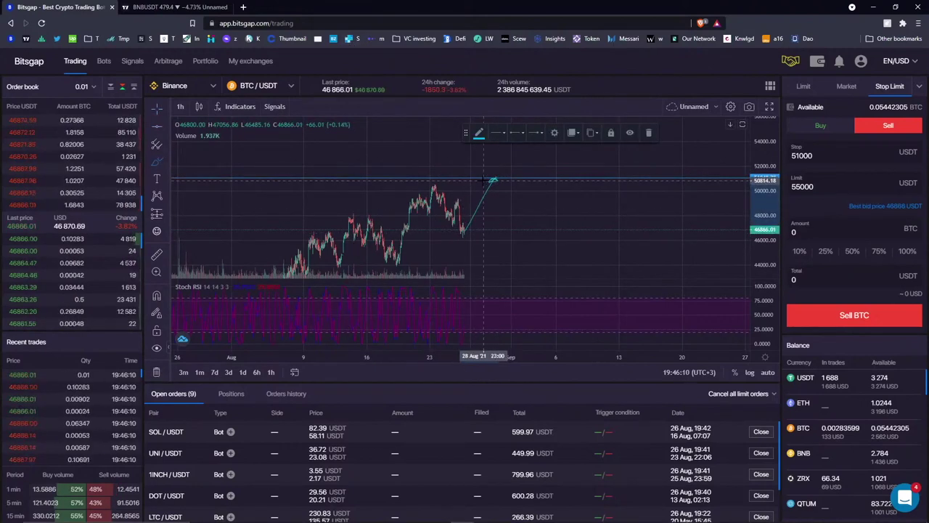
click(789, 185)
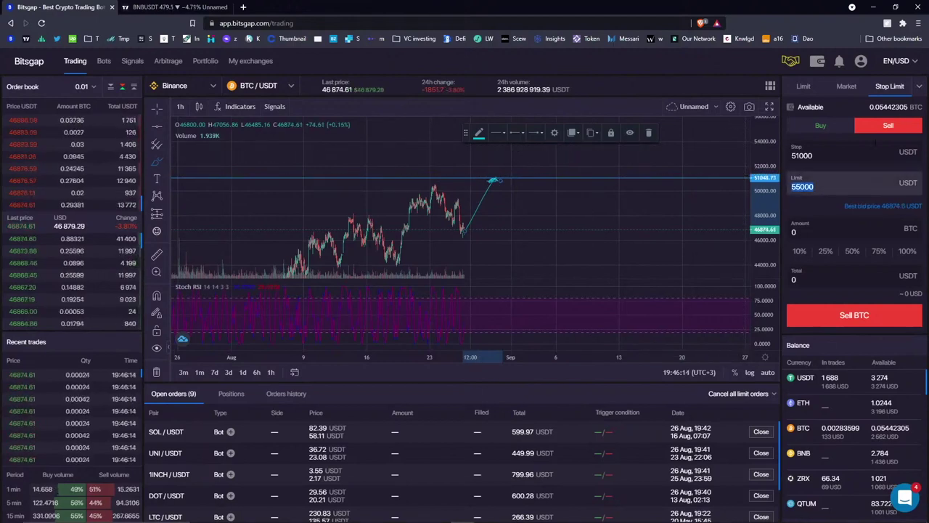
click(821, 181)
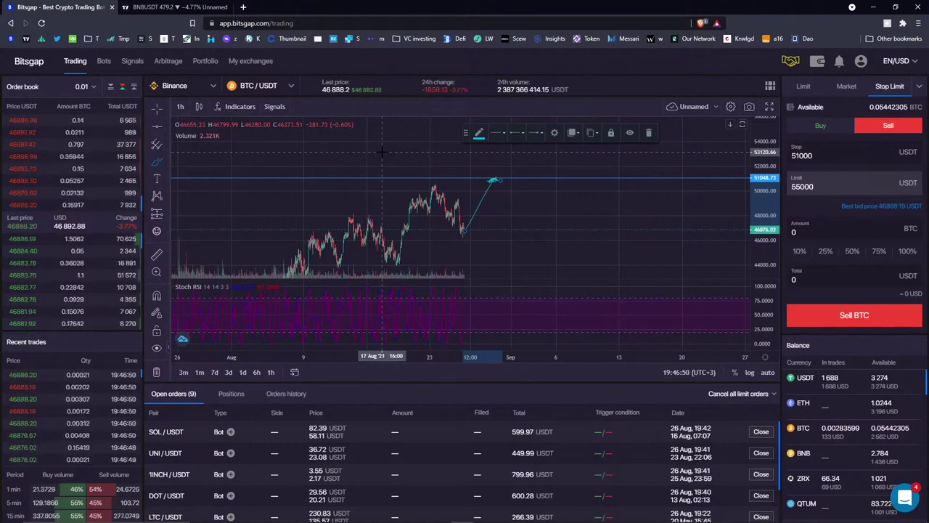
Delete the rising line and the horizontal stop-level line from the BTC/USDT chart.
click(649, 137)
scroll(407, 160, down, 3)
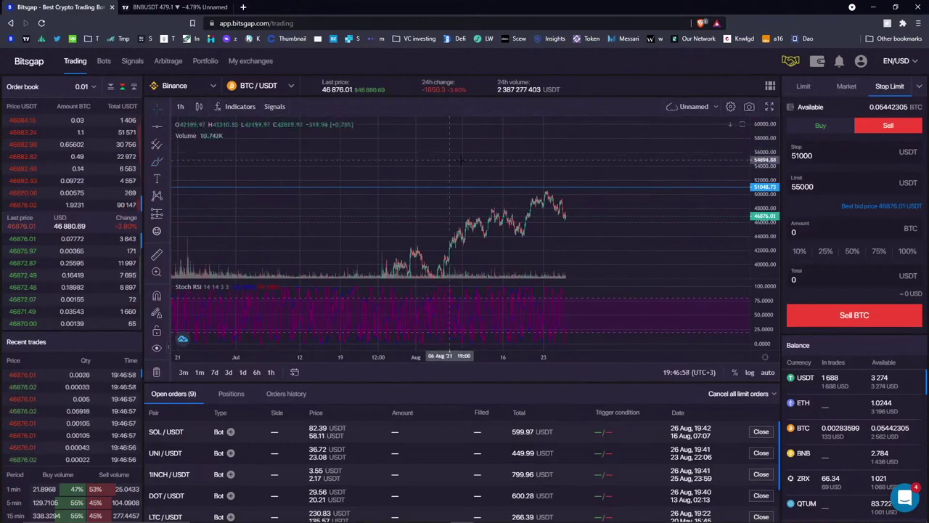
drag(496, 186, 469, 166)
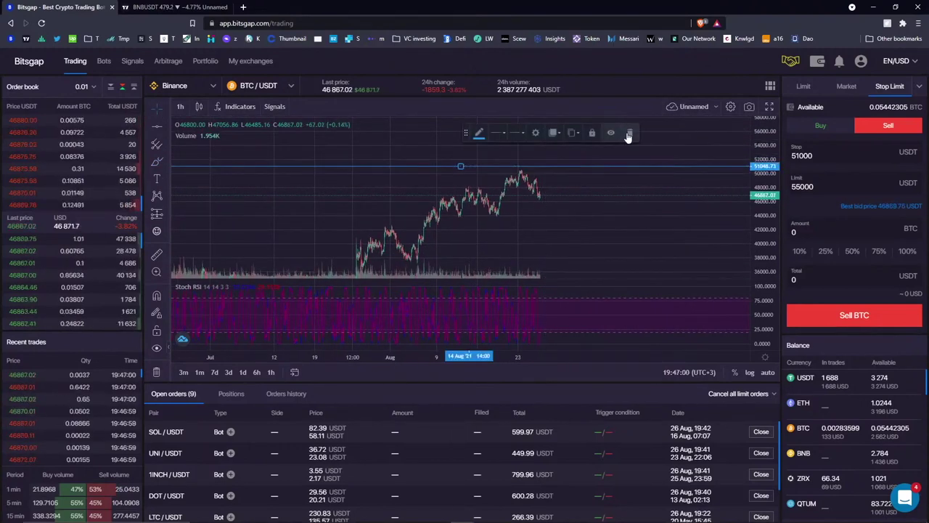
click(630, 132)
drag(581, 176, 572, 156)
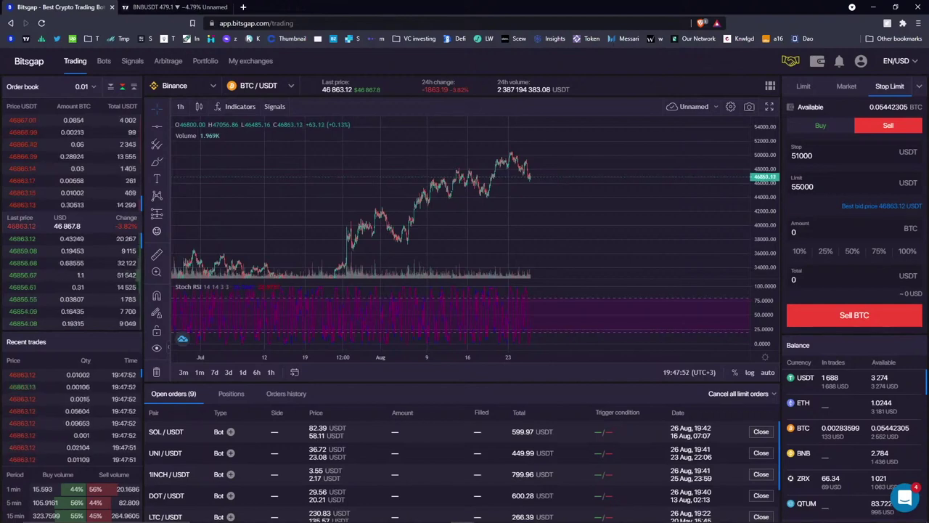
Open the Bots page and review the summed total P&L and bot profit percentages of the spot bots.
click(103, 62)
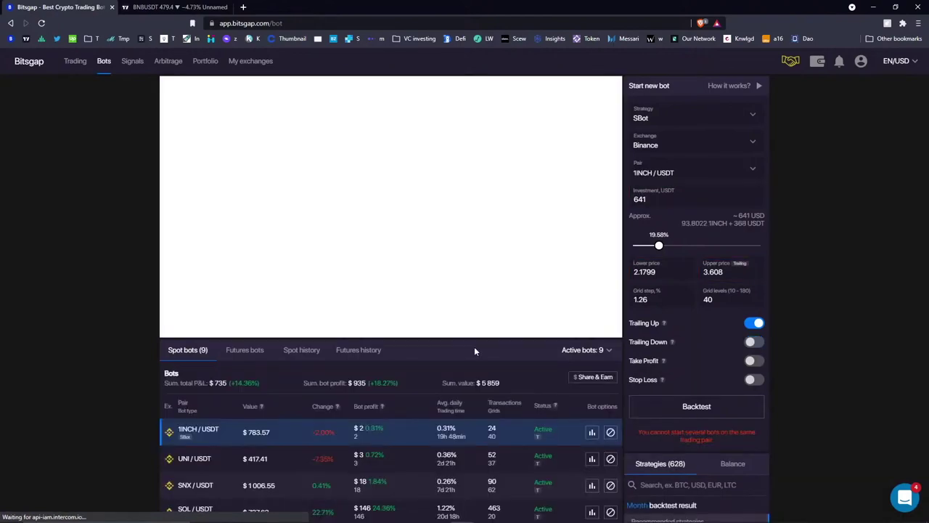
scroll(469, 334, down, 2)
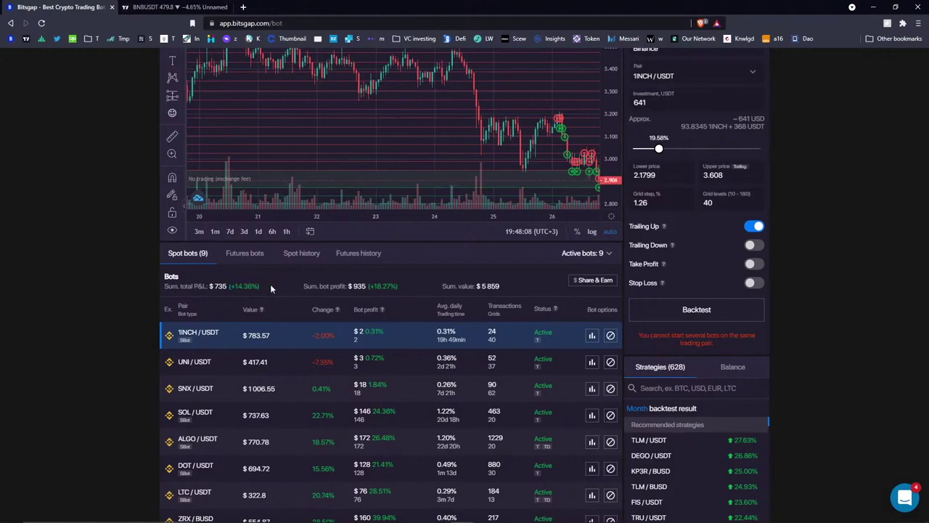
drag(243, 286, 228, 286)
mouse_move(392, 286)
mouse_down()
mouse_move(369, 286)
mouse_move(384, 286)
mouse_up()
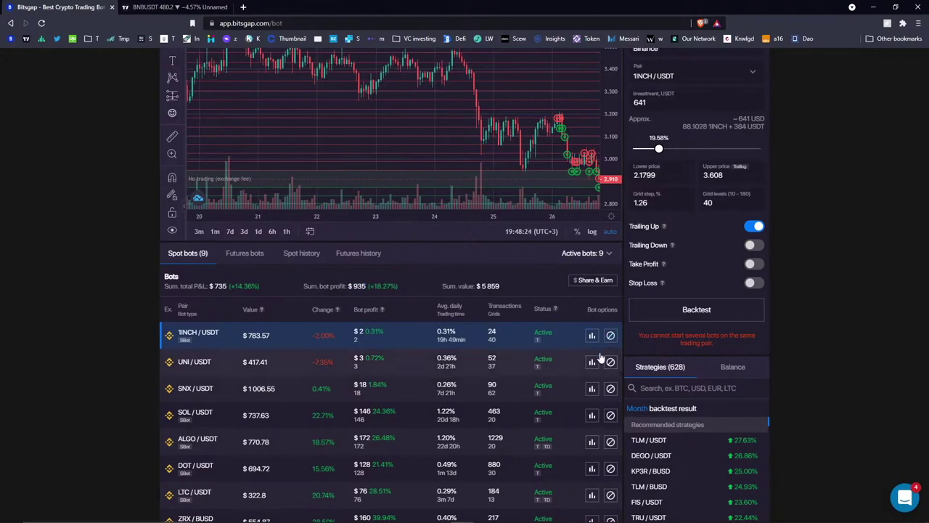
Examine the SNX/USDT bot's details, including its value change, daily profit and closed orders, and close them.
click(591, 390)
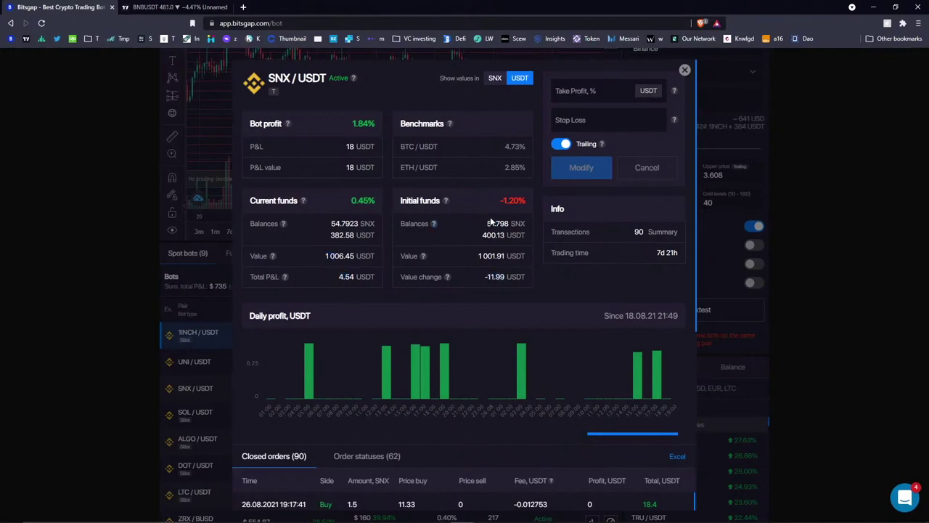
drag(269, 78, 329, 78)
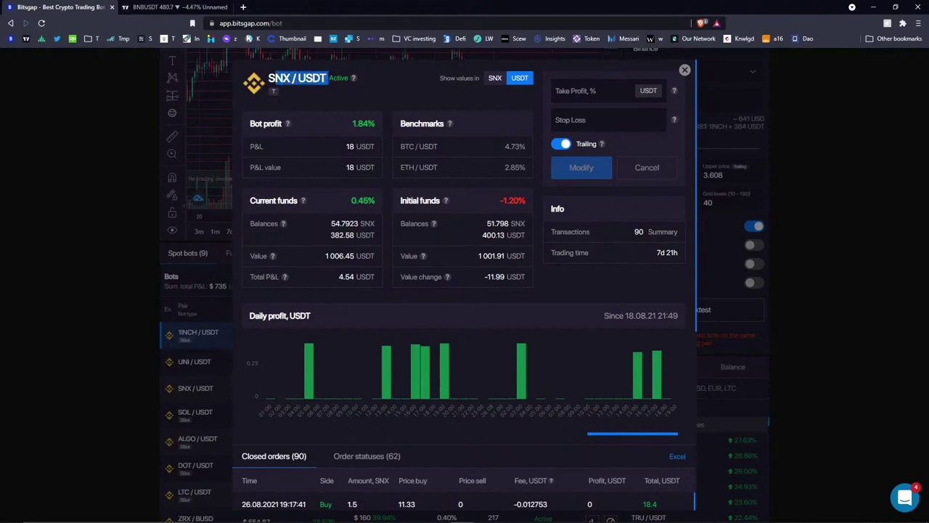
click(344, 105)
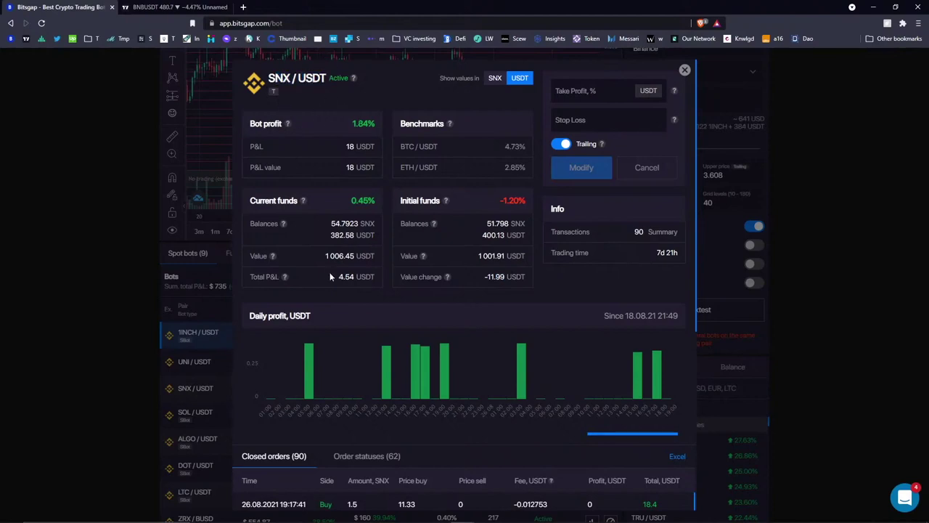
drag(483, 276, 511, 277)
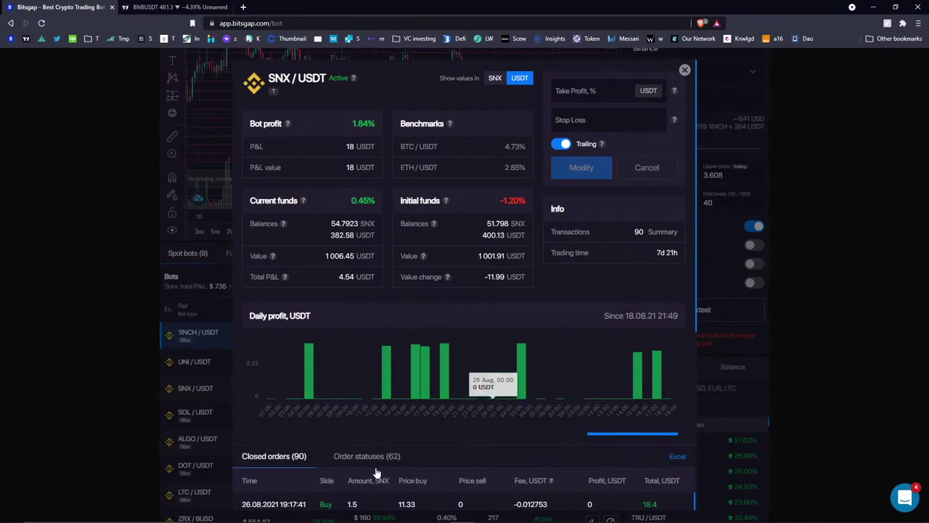
scroll(606, 358, down, 1)
scroll(606, 357, up, 1)
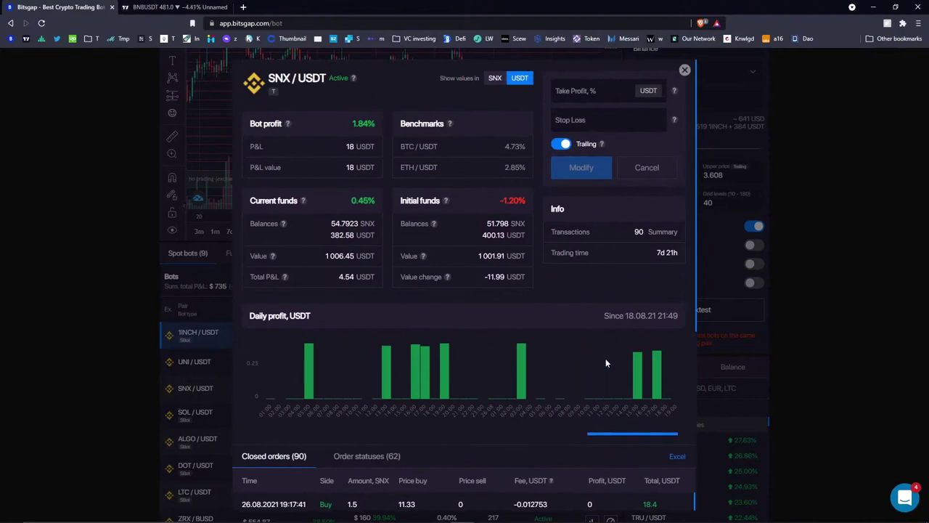
click(685, 70)
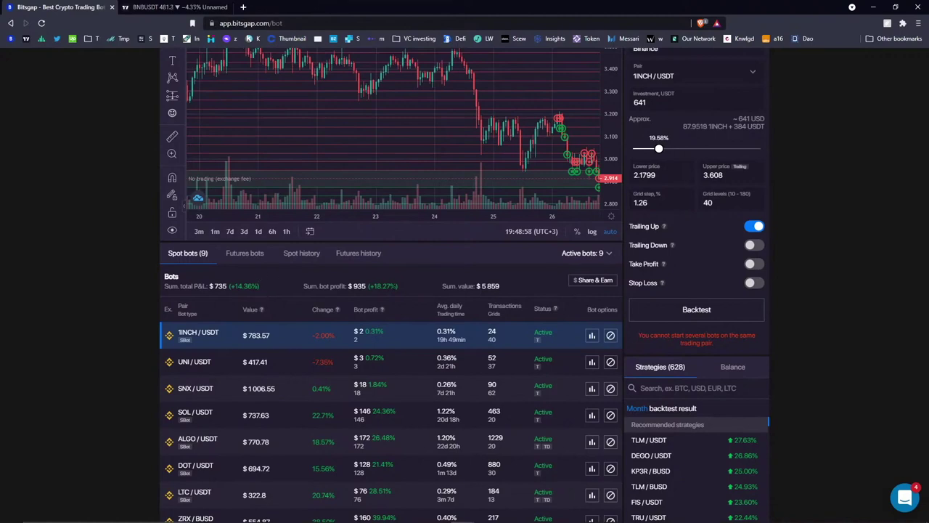
Compare the spot bots' summed bot profit with their summed total P&L, glancing at the spot history in between.
triple_click(409, 284)
click(416, 286)
drag(303, 286, 367, 286)
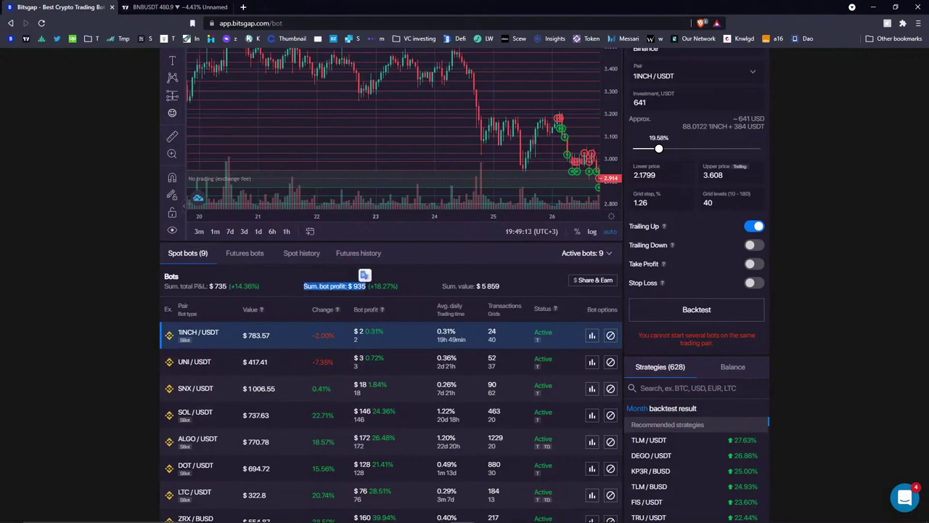
click(338, 283)
drag(207, 286, 227, 288)
click(308, 283)
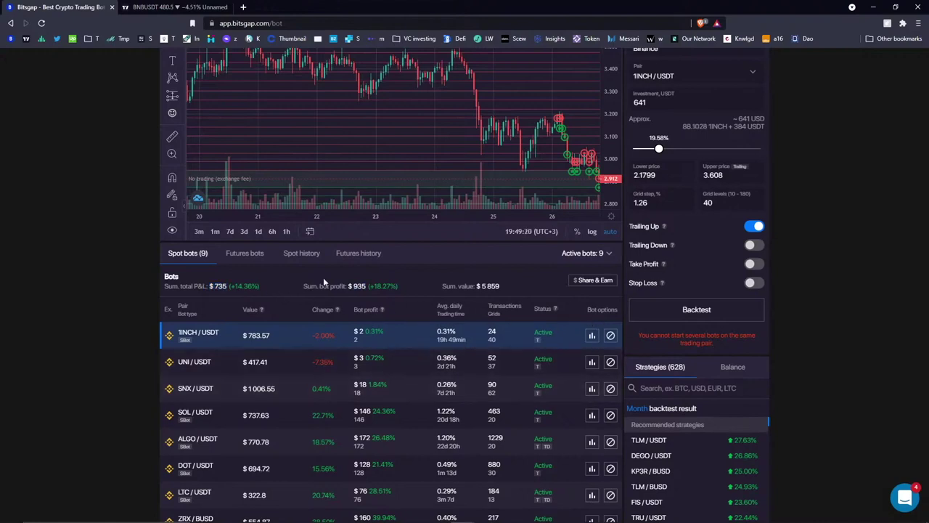
click(298, 253)
click(200, 253)
drag(209, 286, 382, 286)
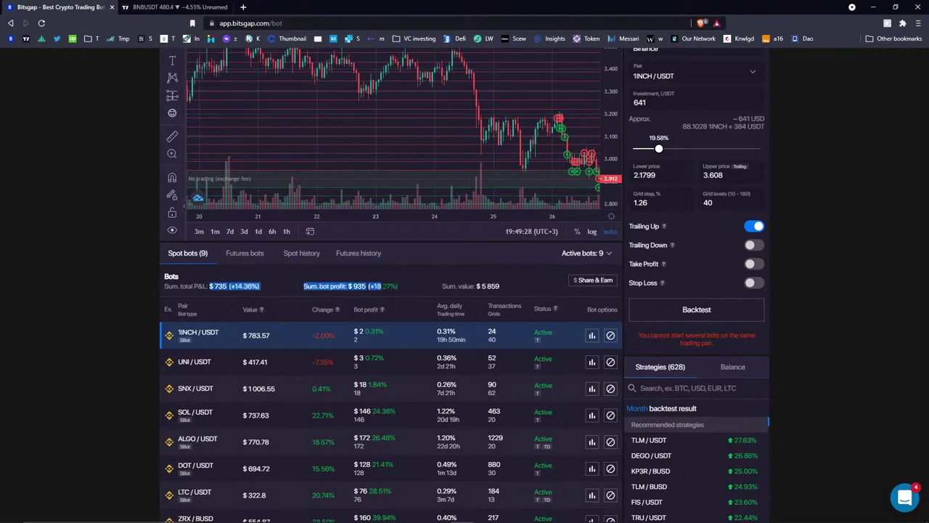
click(427, 281)
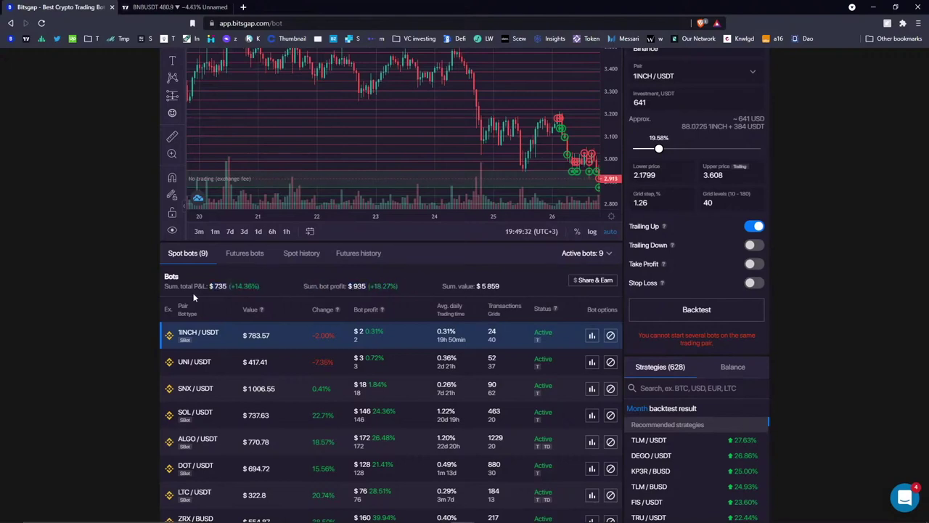
Highlight the spot bots' summed bot profit in the bots overview.
drag(348, 286, 422, 278)
click(424, 278)
scroll(780, 149, up, 2)
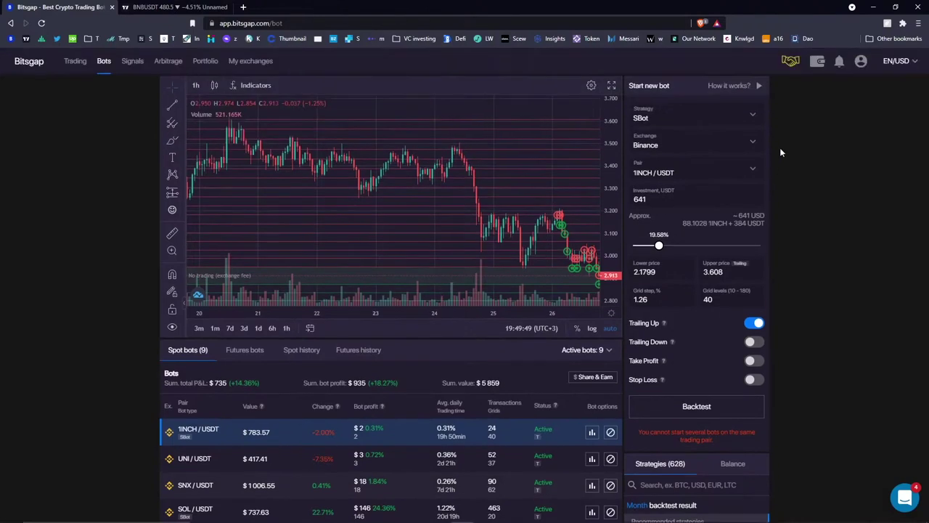
Switch the new bot's strategy to Combo bot and list the exchanges available for it.
click(695, 151)
click(683, 240)
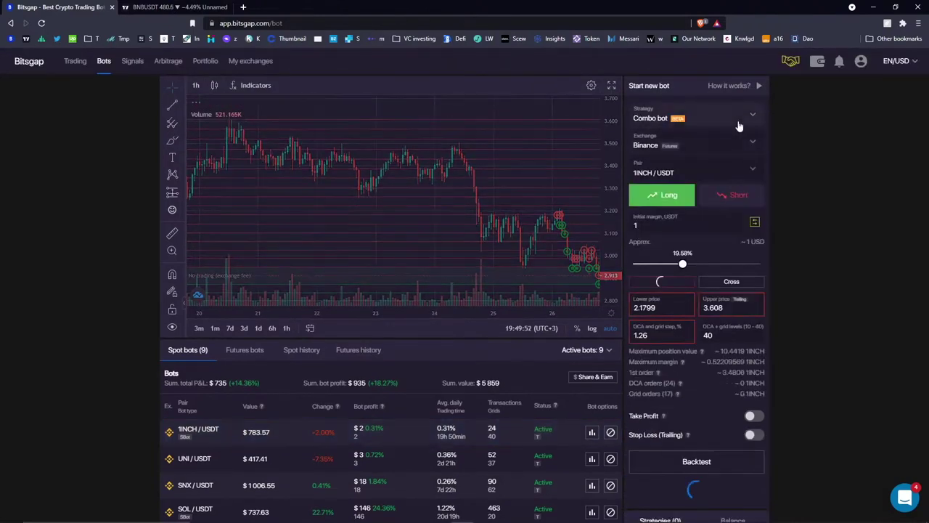
click(700, 149)
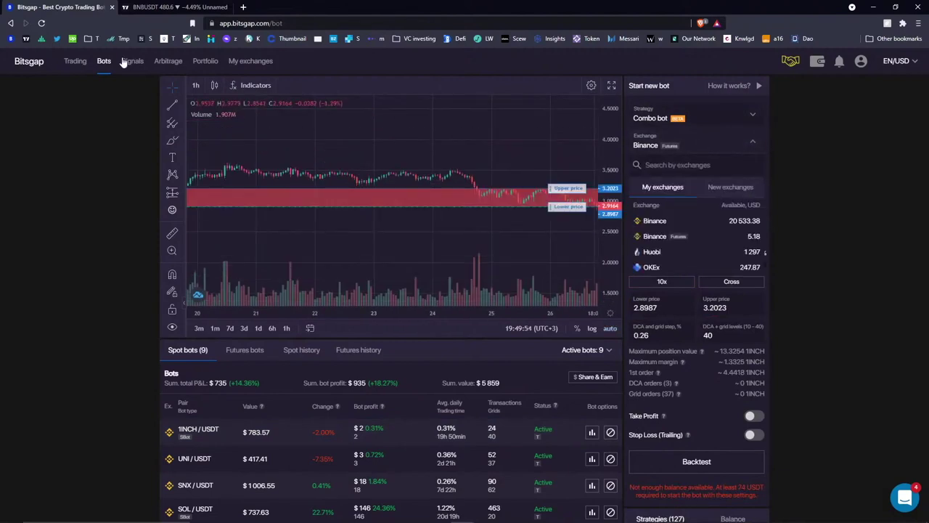
Browse the exchanges offered for a new connection on the My exchanges page, and close the connection dialog without connecting.
click(235, 63)
click(317, 102)
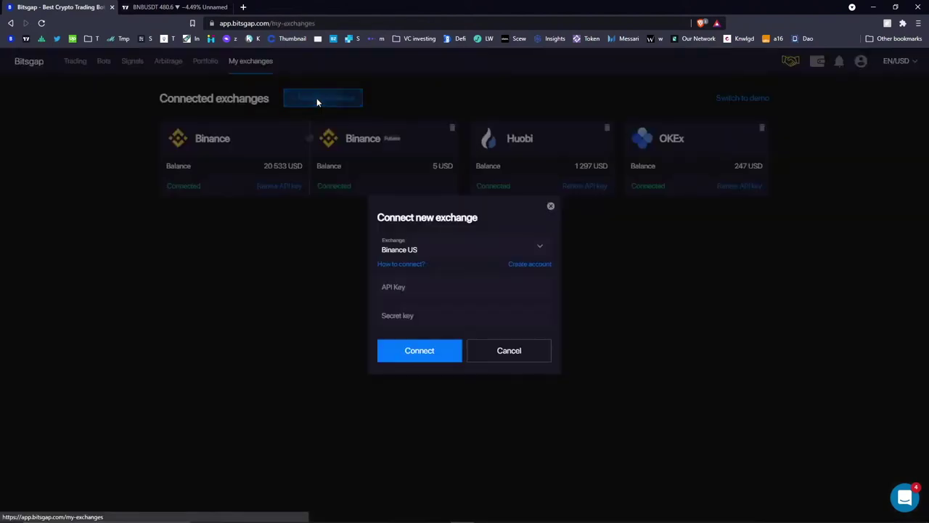
click(439, 254)
scroll(451, 274, down, 5)
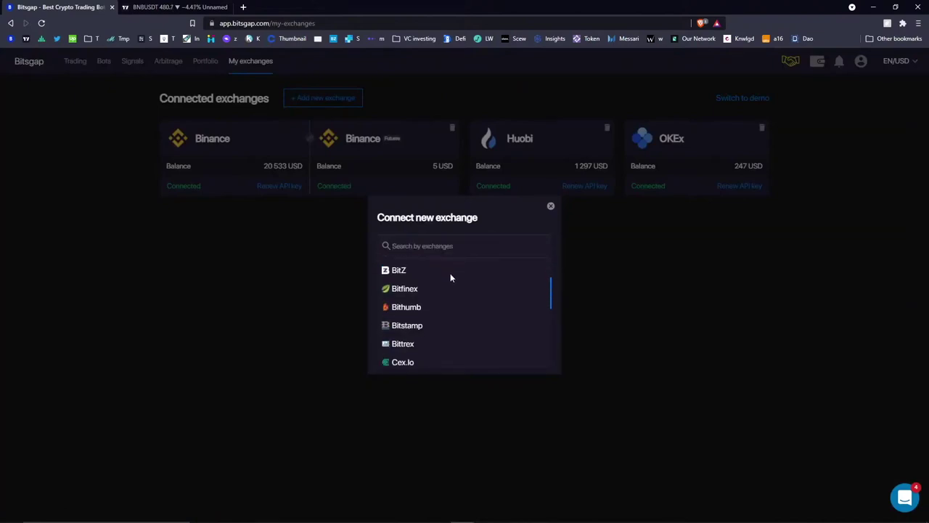
scroll(458, 337, up, 6)
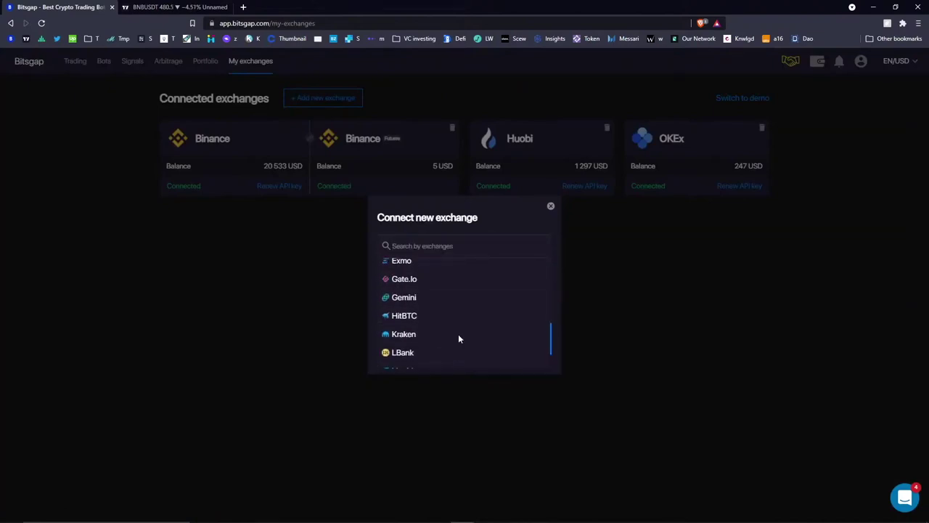
scroll(458, 338, up, 2)
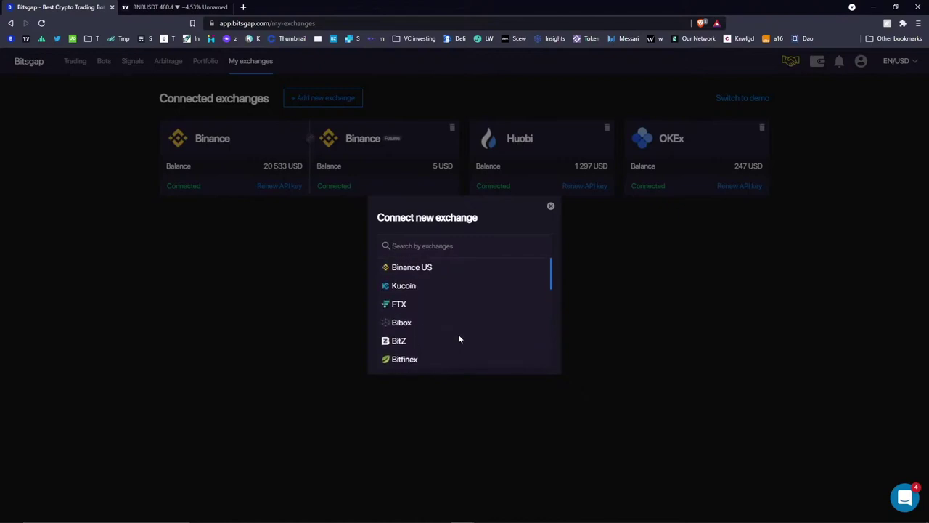
click(665, 277)
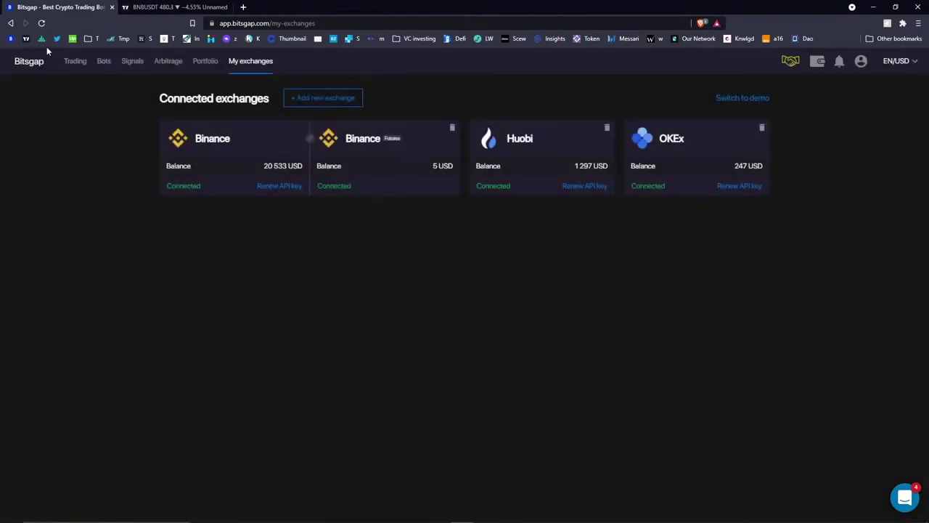
Return to the Bots page, select the SNX/USDT spot bot and open its details.
click(103, 63)
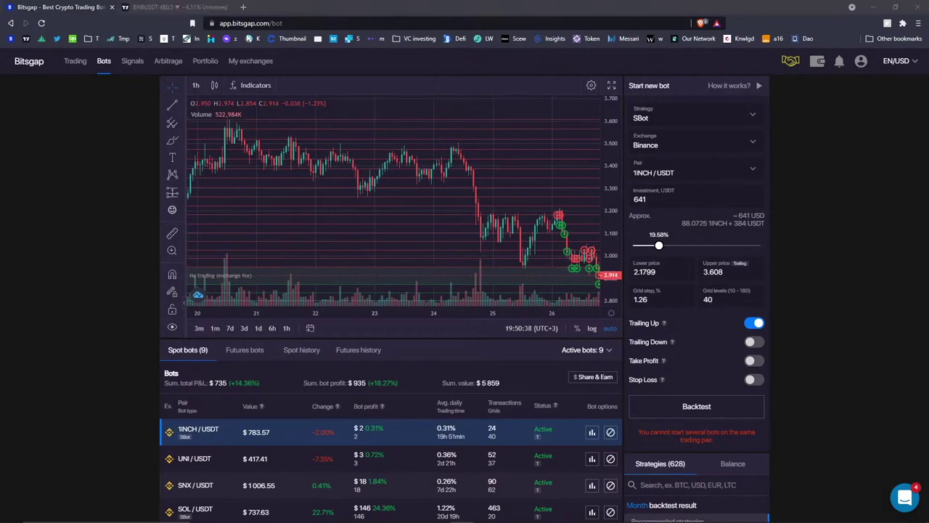
click(101, 213)
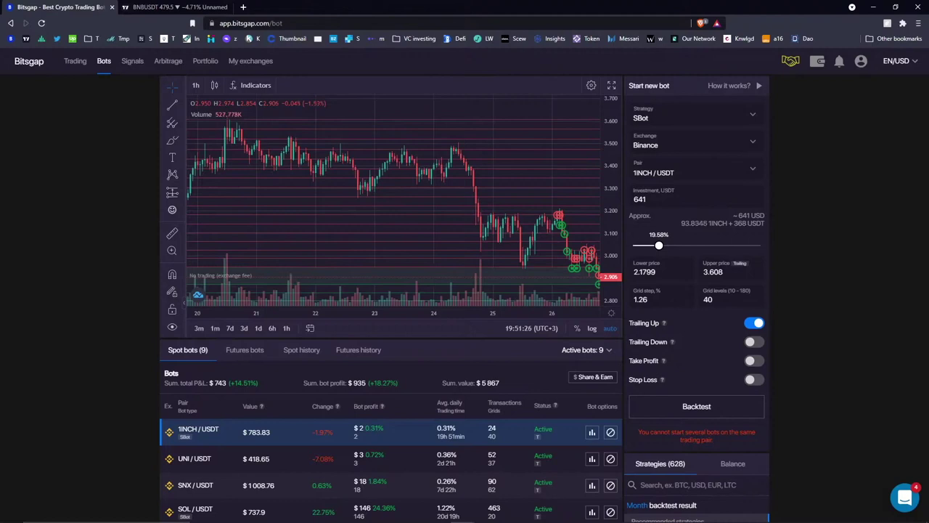
scroll(481, 365, down, 3)
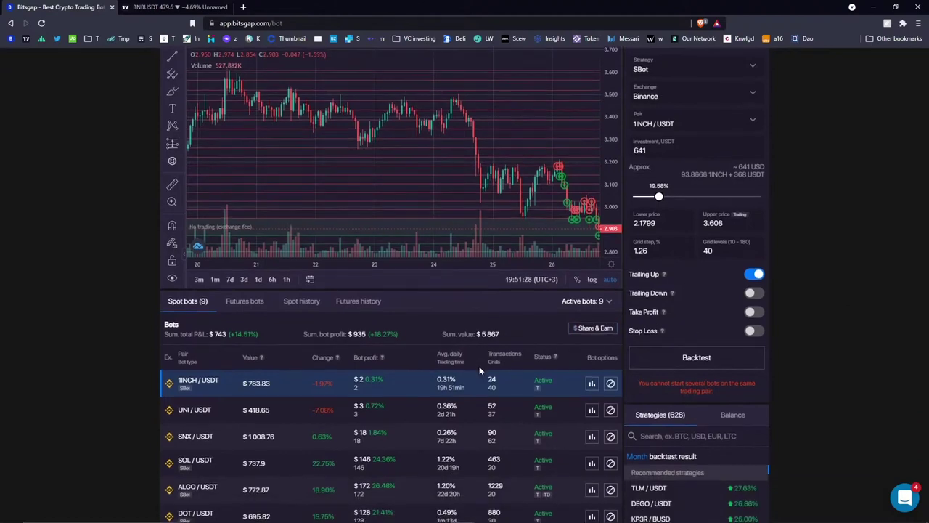
scroll(486, 359, down, 2)
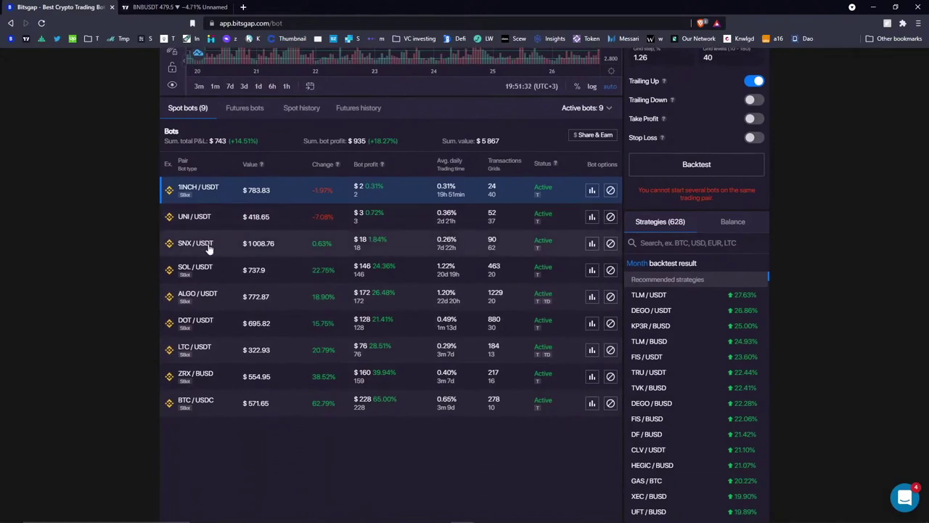
click(418, 250)
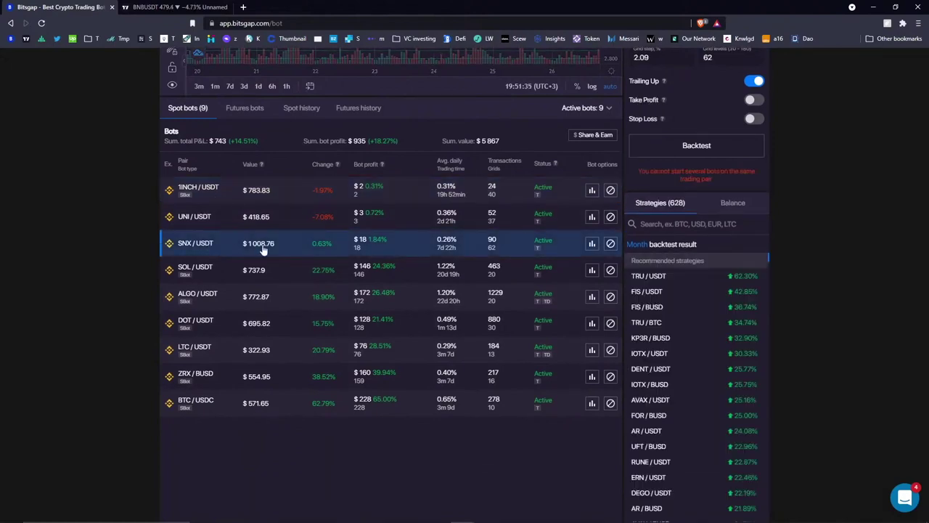
click(592, 244)
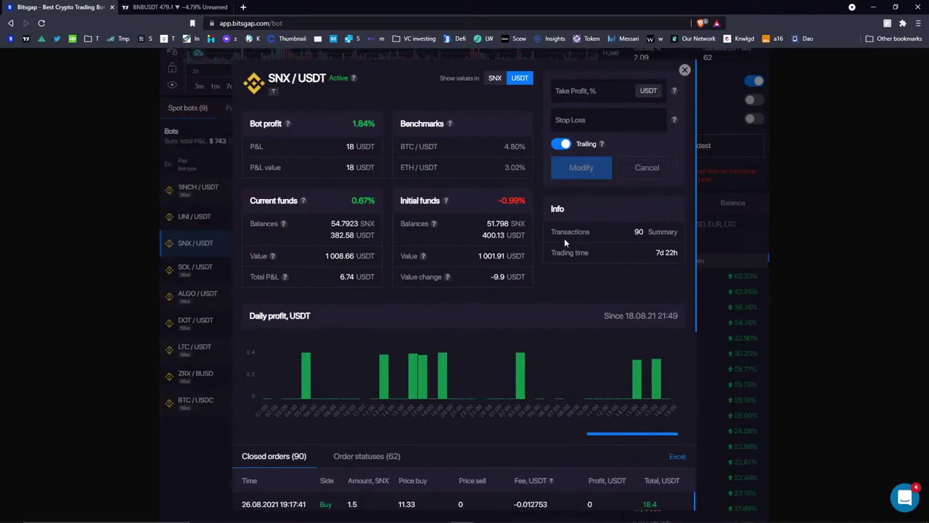
Compare the SNX/USDT bot's total P&L shown in SNX and in USDT, and highlight its figures.
click(496, 78)
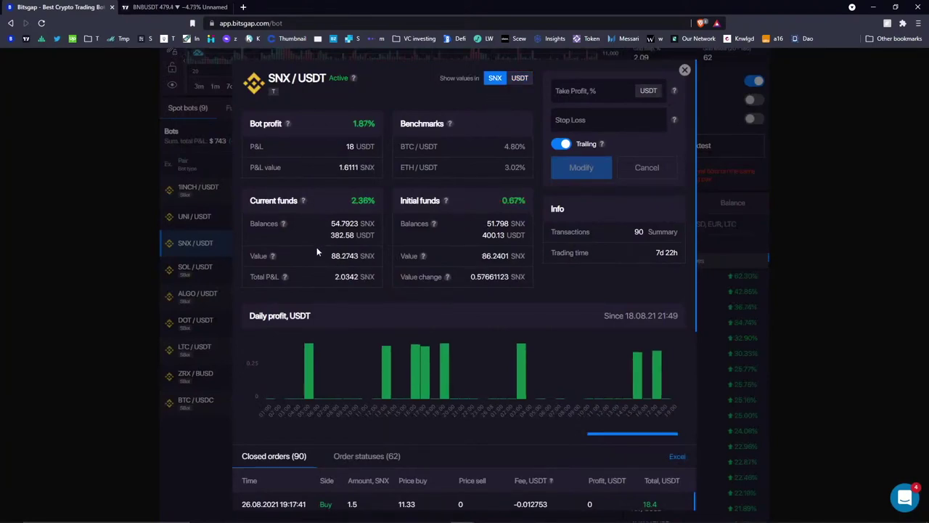
double_click(342, 276)
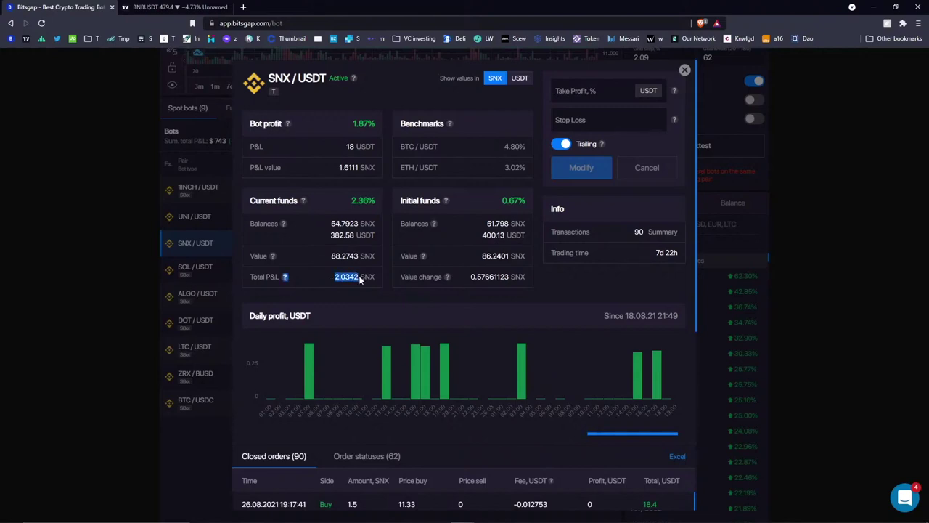
click(524, 81)
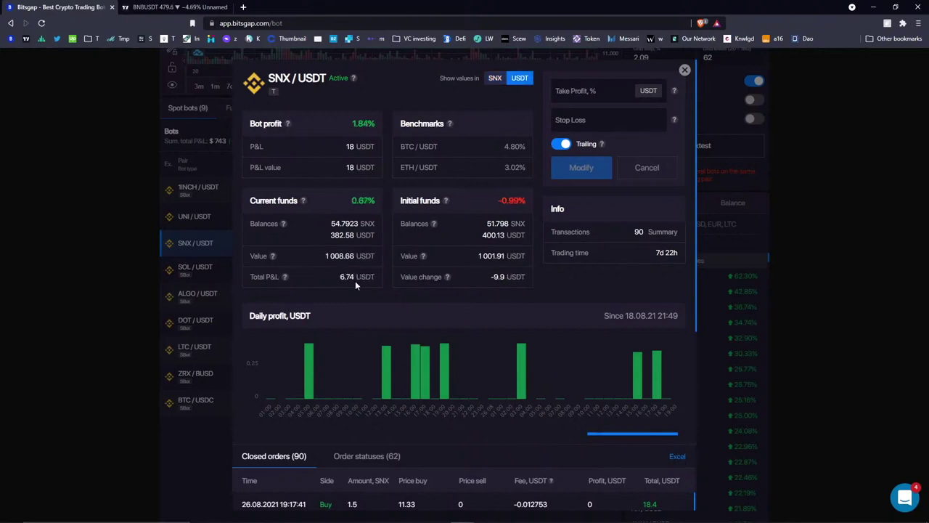
click(498, 82)
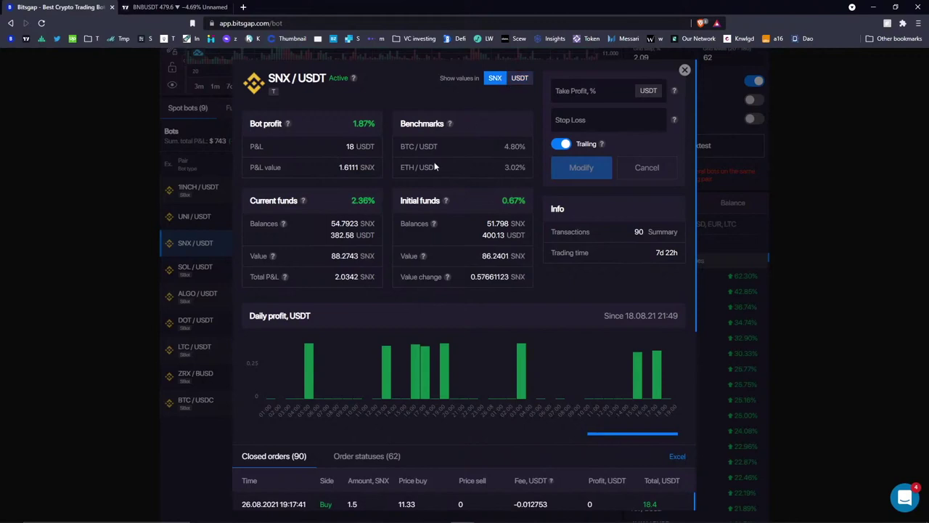
drag(334, 279, 356, 288)
click(356, 288)
drag(454, 225, 435, 204)
click(435, 203)
Close the SNX/USDT bot's details and switch the account to demo mode.
click(685, 70)
scroll(720, 199, up, 3)
click(861, 63)
click(852, 105)
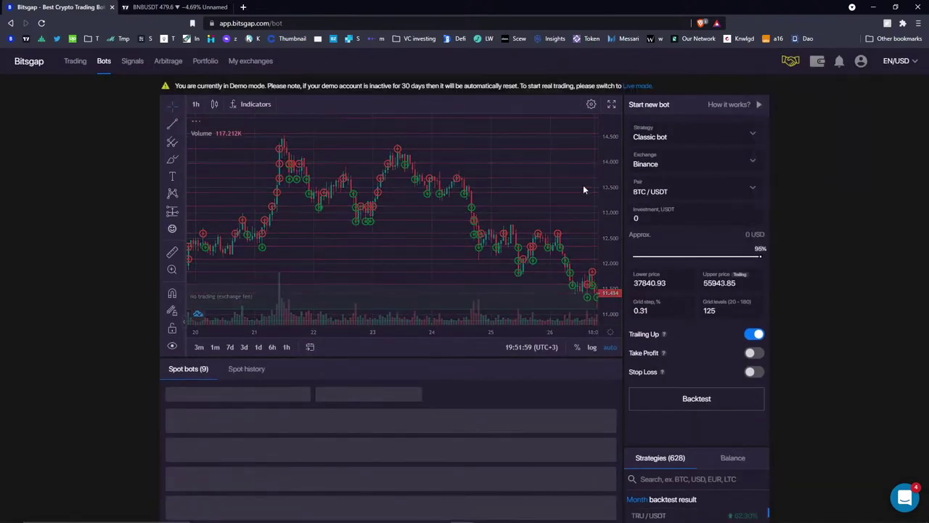
Set the new Classic bot's trading pair to ADA/BTC.
click(680, 190)
text(EASY)
key(BackSpace)
key(BackSpace)
key(BackSpace)
key(BackSpace)
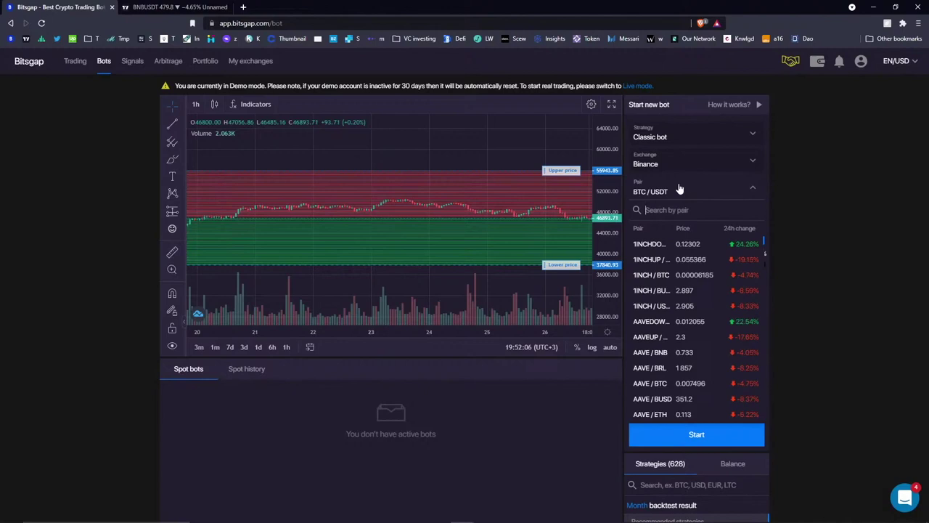
text(ADA/BTC)
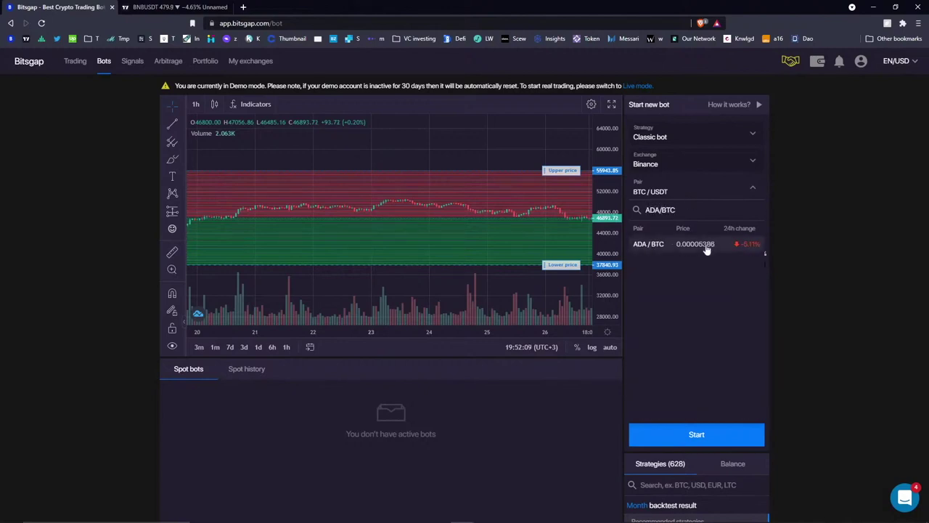
click(707, 249)
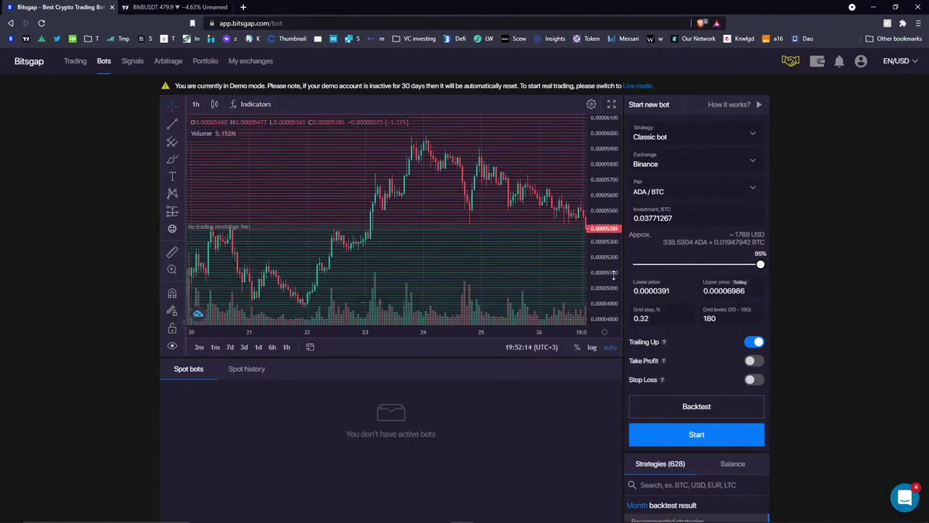
Raise the ADA/BTC bot's lower price to 0.00004074 on the chart and start the bot, approving the market purchase of ADA.
scroll(405, 302, down, 1)
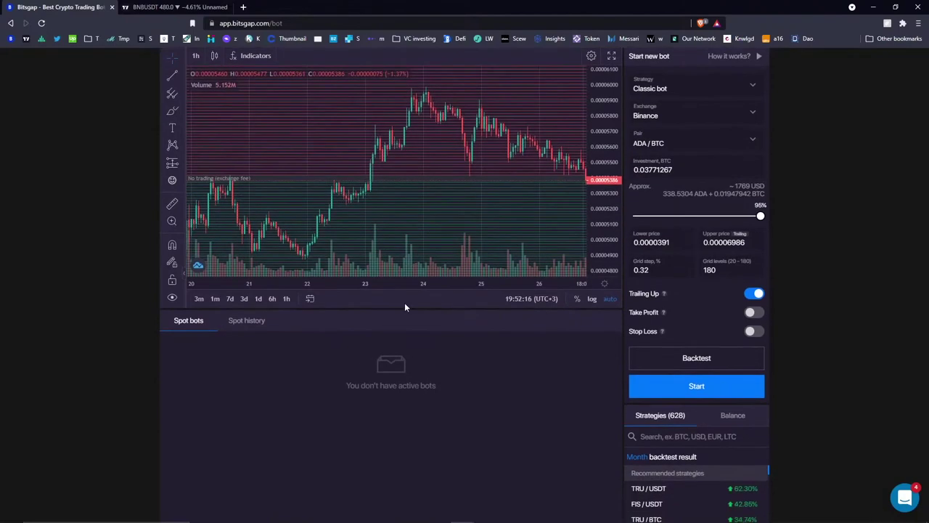
scroll(405, 302, up, 1)
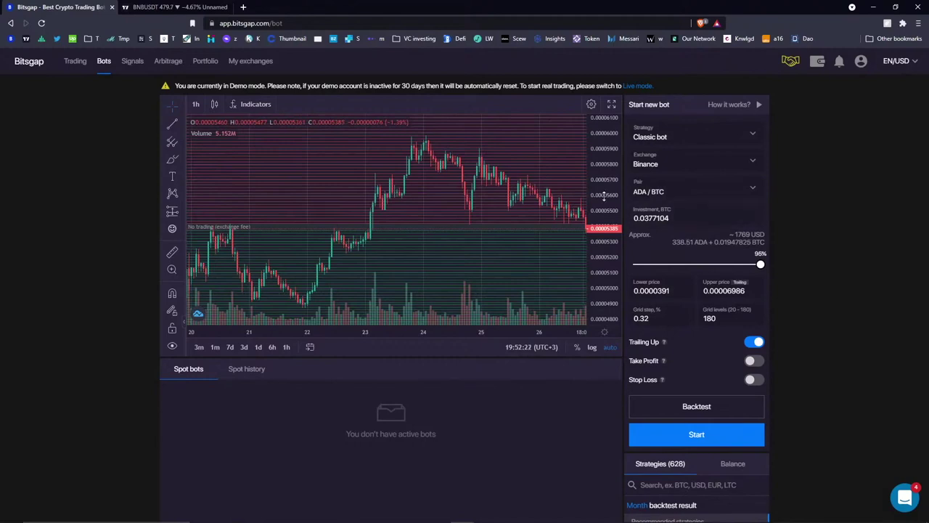
scroll(518, 218, down, 8)
drag(559, 192, 559, 187)
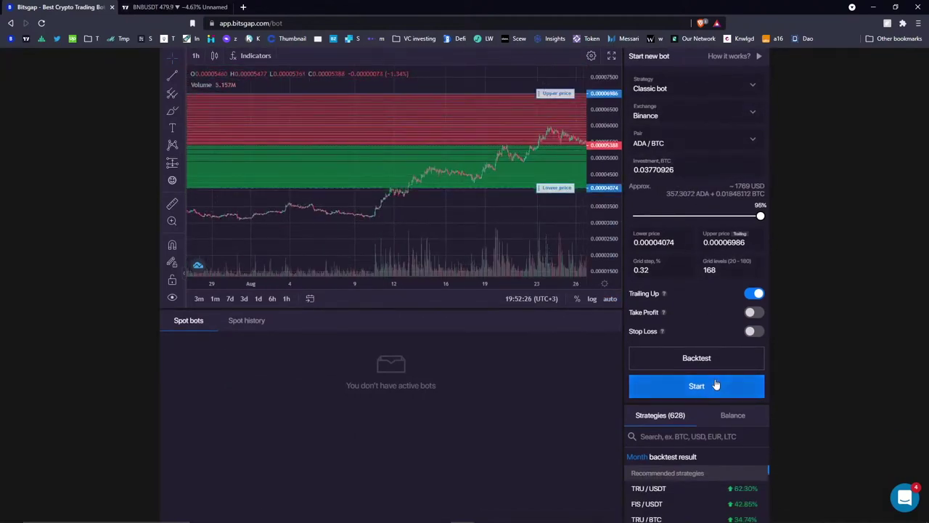
click(696, 386)
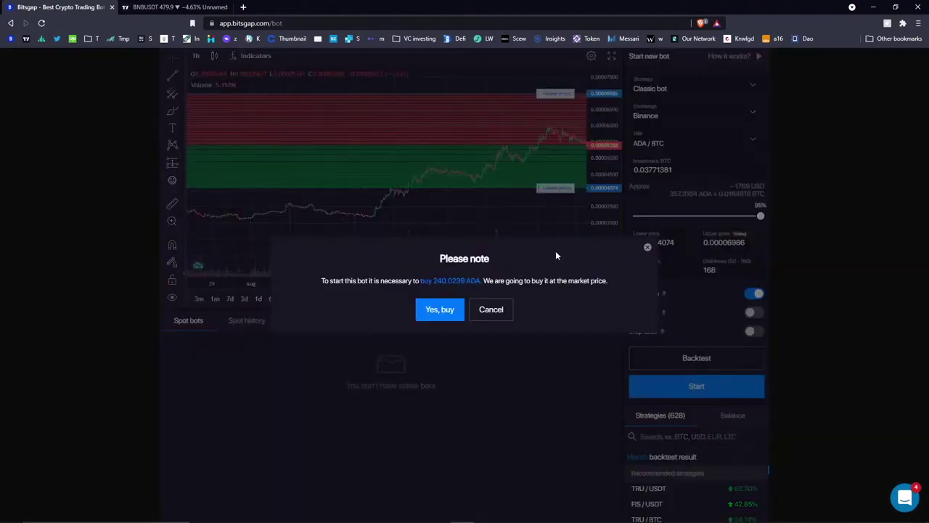
click(440, 311)
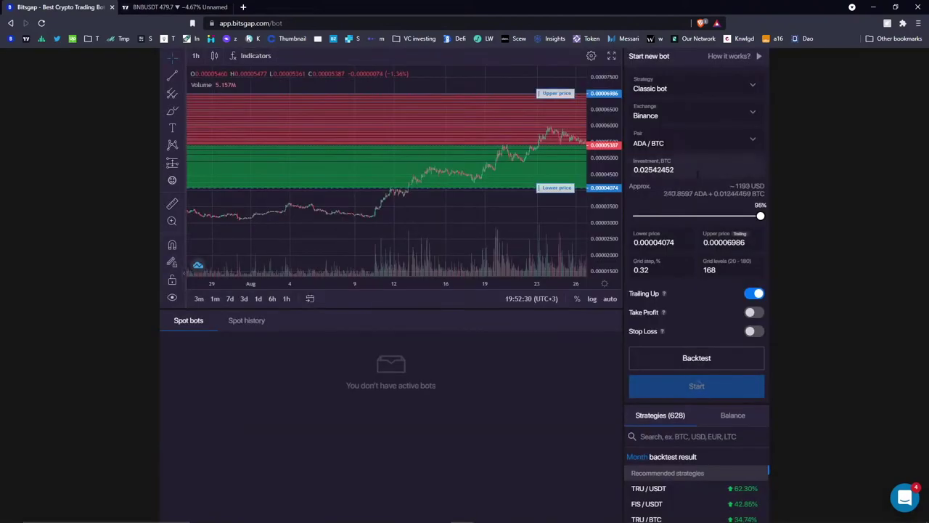
Open the ADA/BTC demo bot's details and compare its values shown in BTC and USD.
scroll(809, 116, up, 1)
click(861, 61)
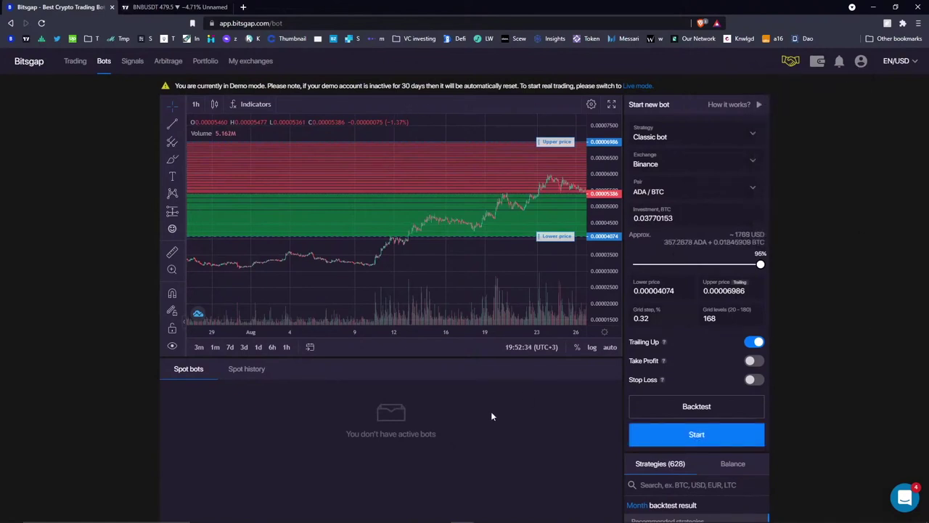
click(592, 451)
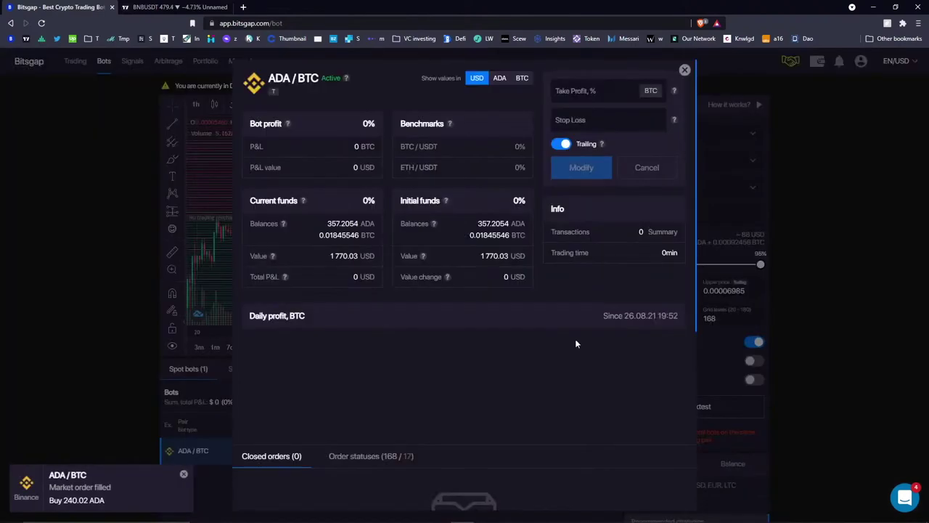
click(522, 78)
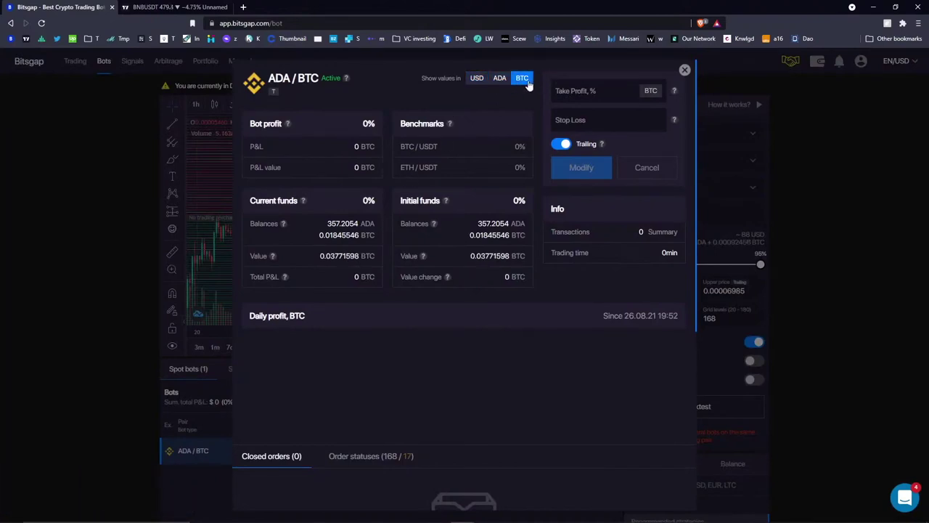
click(472, 79)
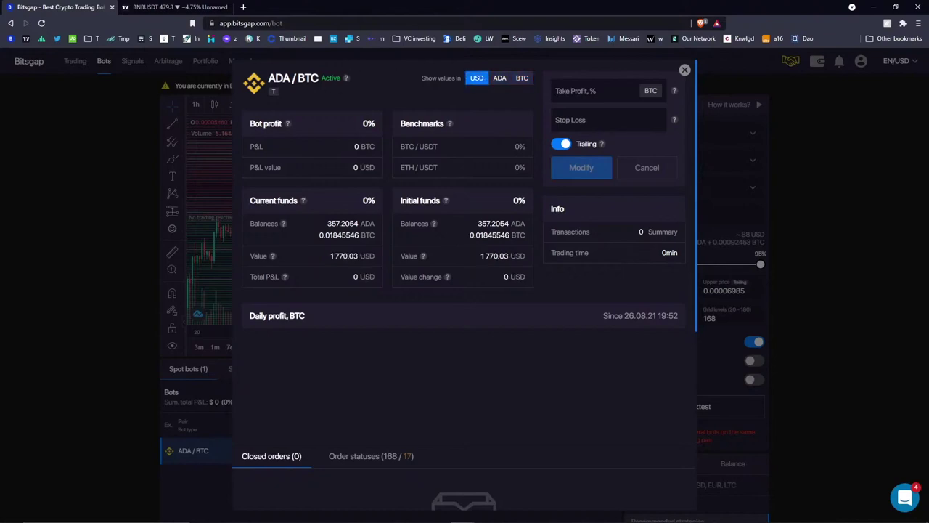
Highlight BTC in the bot's pair name and show its values in BTC, ADA and USD, finishing on BTC.
drag(269, 78, 318, 78)
click(319, 79)
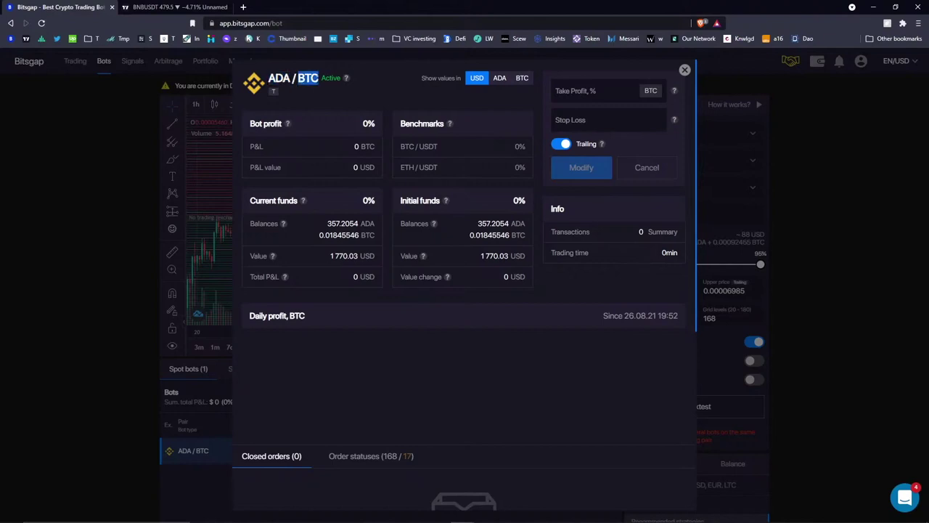
click(530, 83)
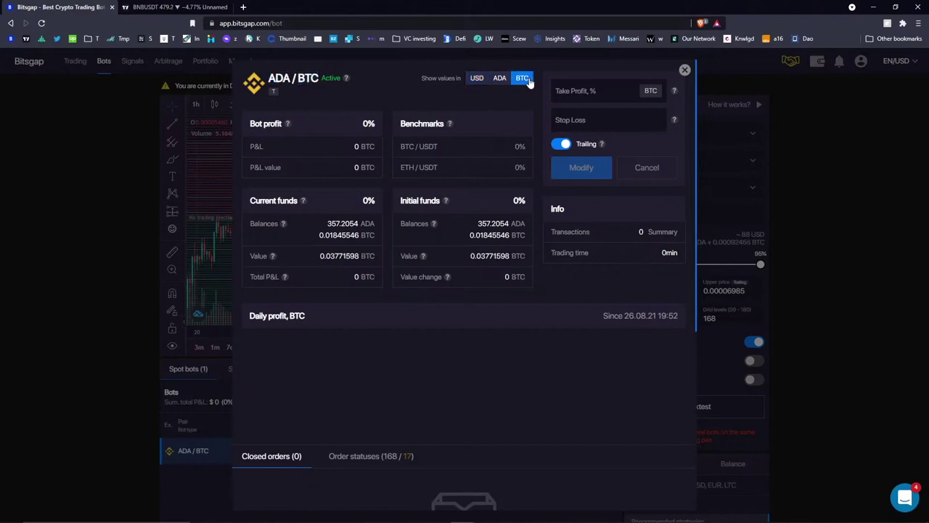
click(501, 82)
click(479, 81)
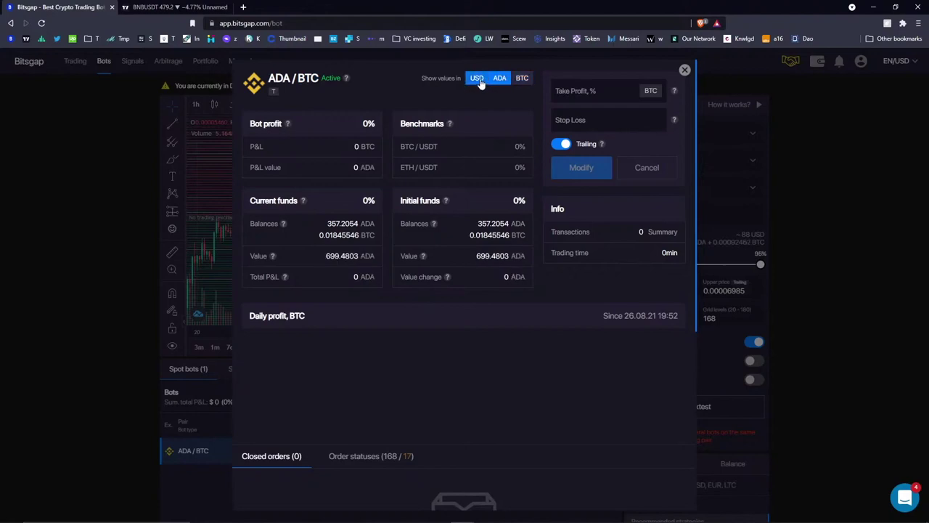
click(524, 81)
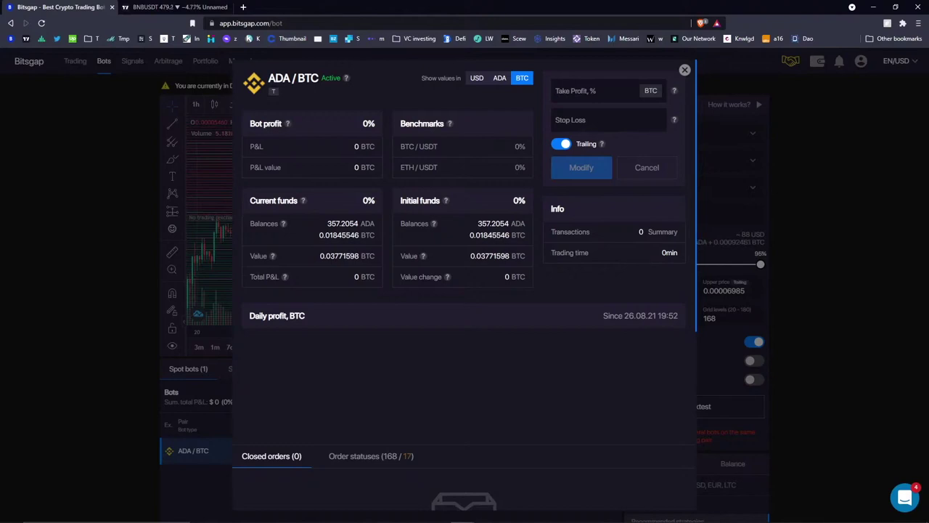
Highlight the ADA/BTC pair name, show the bot's values in USD, and close its details.
drag(268, 78, 319, 79)
click(401, 92)
click(476, 80)
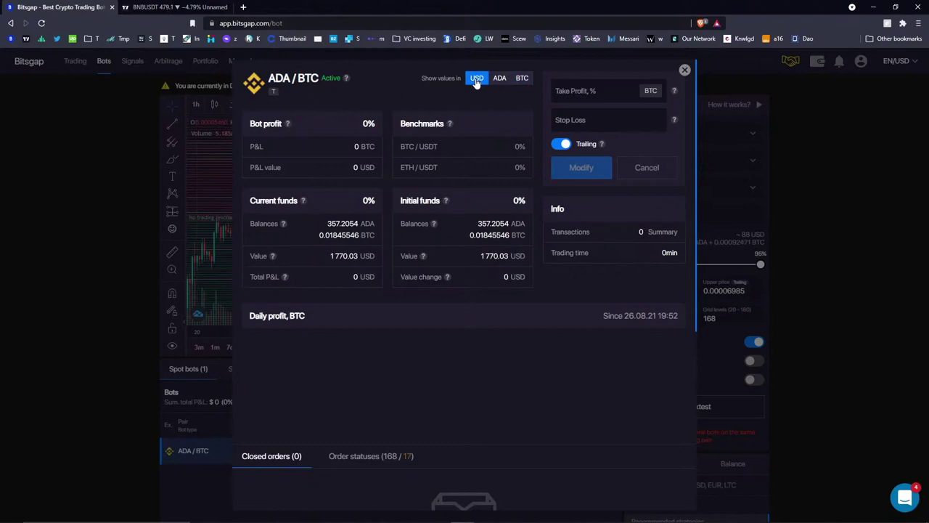
click(685, 69)
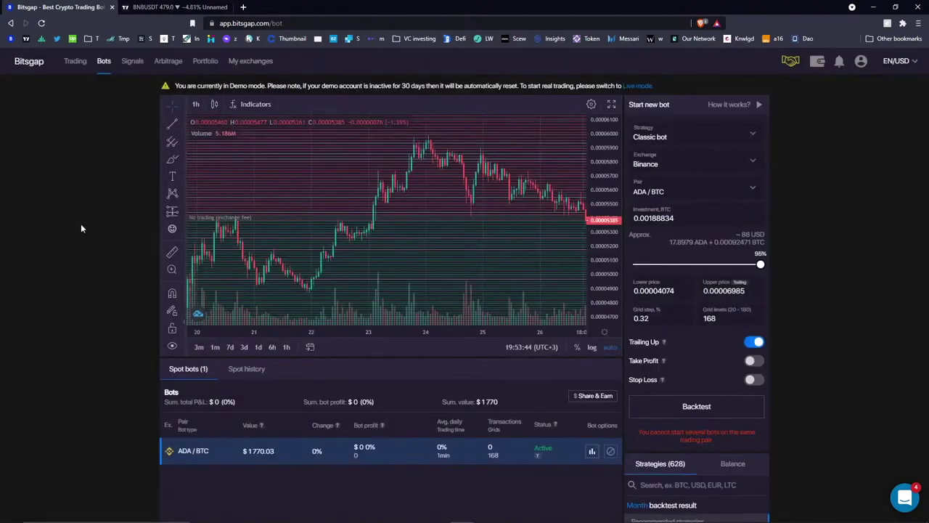
Switch from demo mode to the real account and set the display currency to JPY.
mouse_move(866, 64)
click(855, 102)
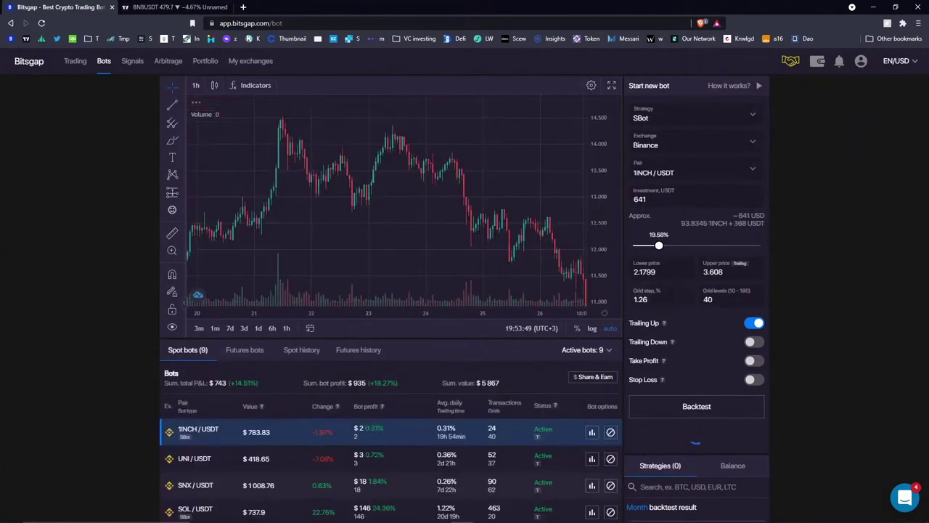
mouse_move(892, 64)
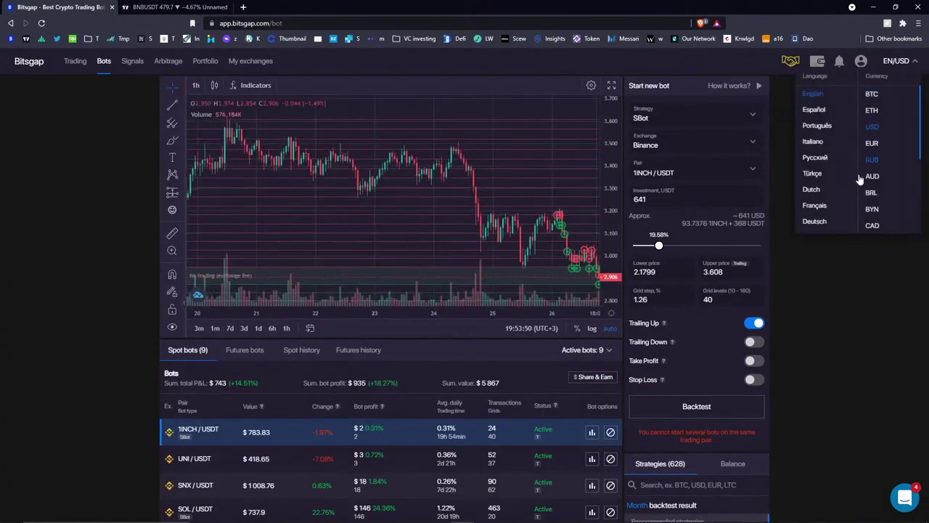
scroll(876, 211, down, 3)
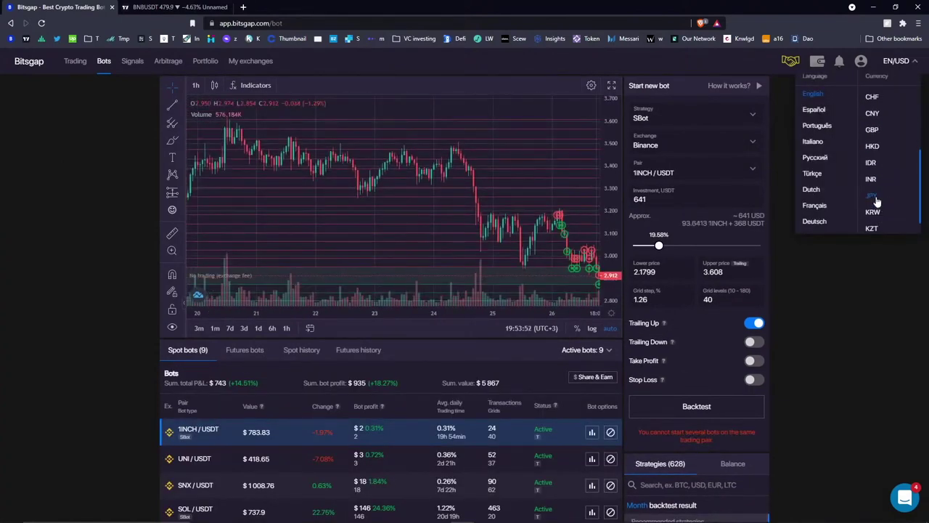
click(876, 200)
Review the 1INCH/USDT bot's details in JPY, then check the exchange balances in the same currency.
scroll(385, 364, down, 3)
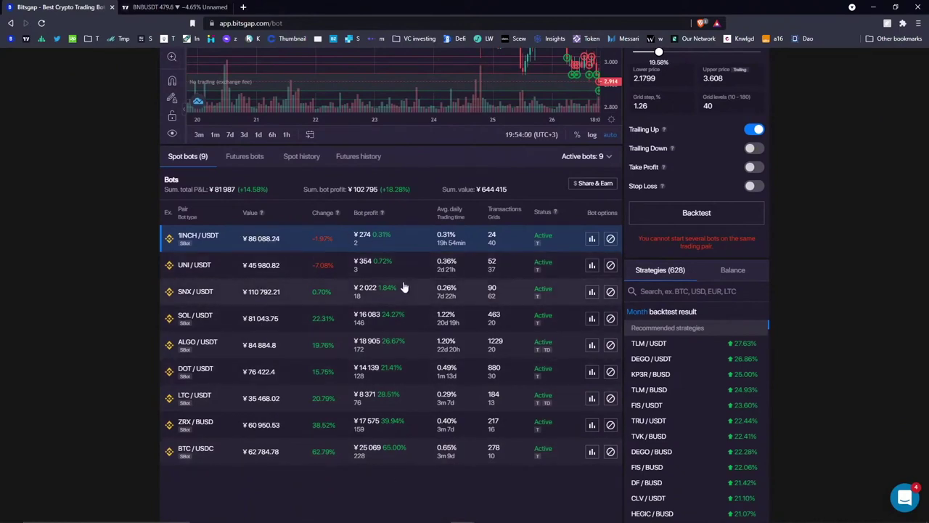
click(592, 240)
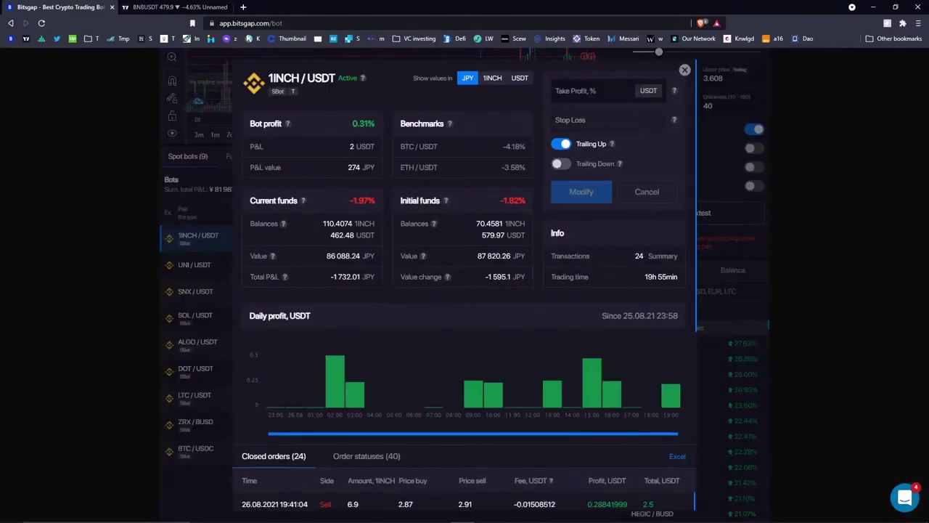
drag(417, 78, 466, 84)
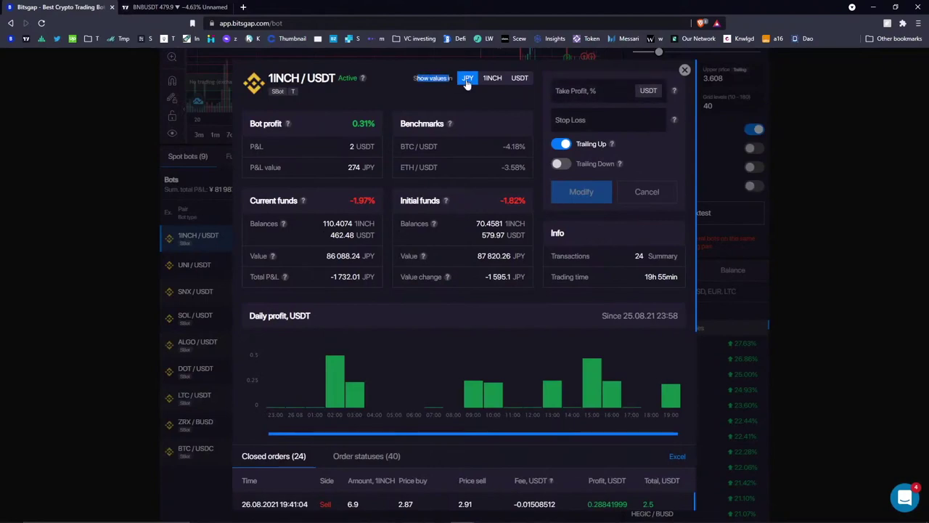
click(685, 69)
scroll(813, 122, up, 3)
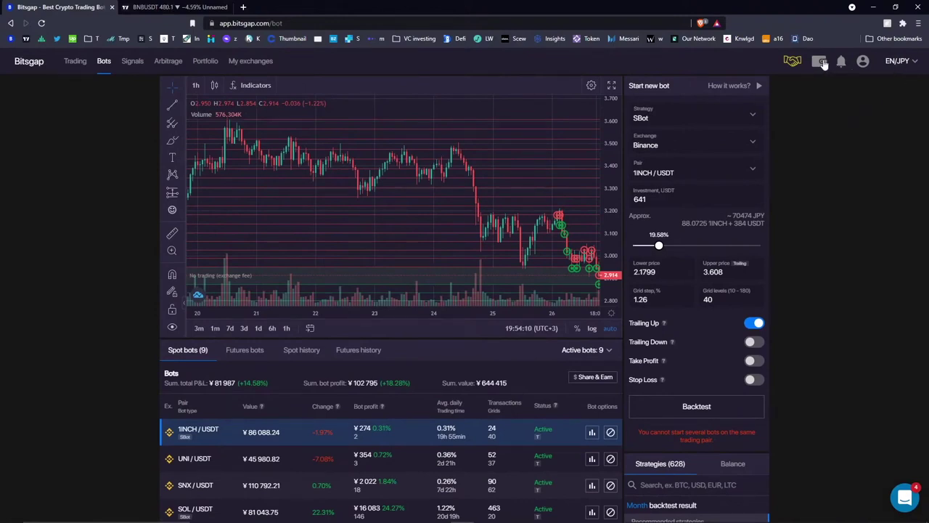
mouse_move(824, 65)
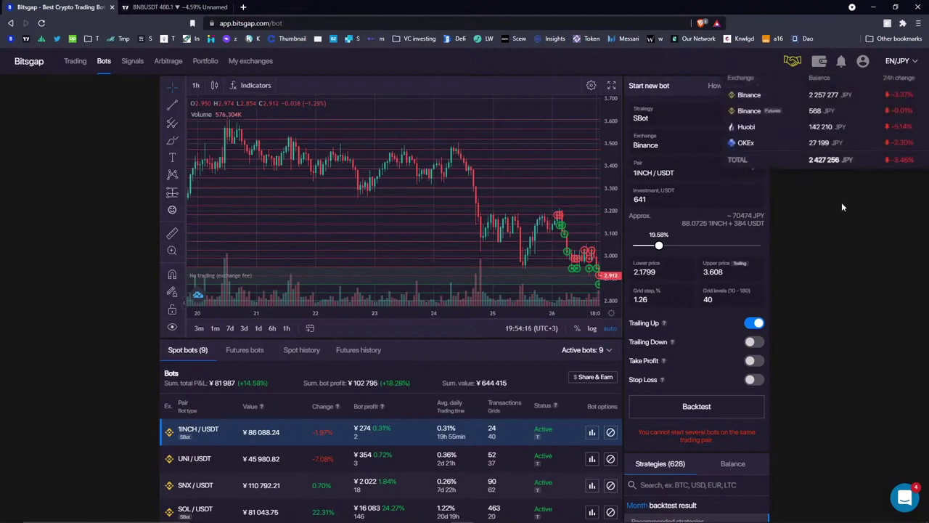
Set the display currency to RUB and review the active spot bots' values and profits.
mouse_move(893, 61)
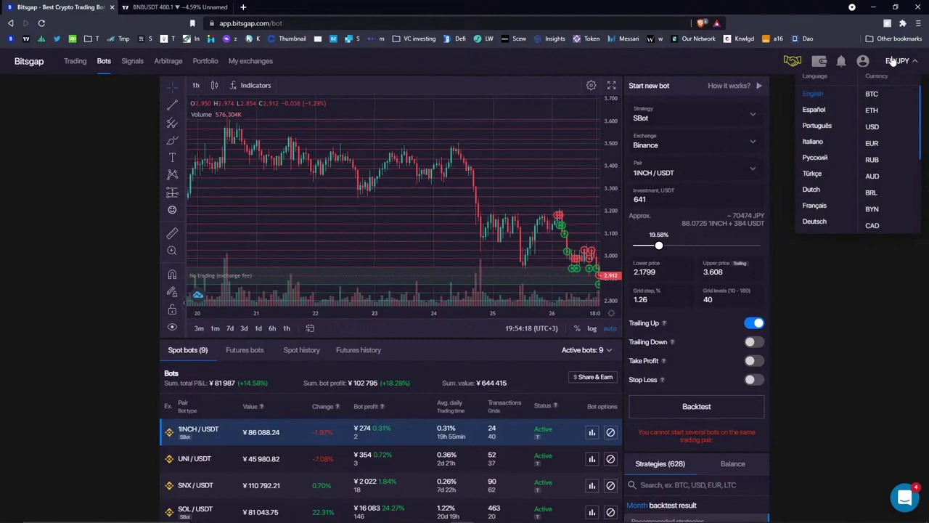
click(874, 159)
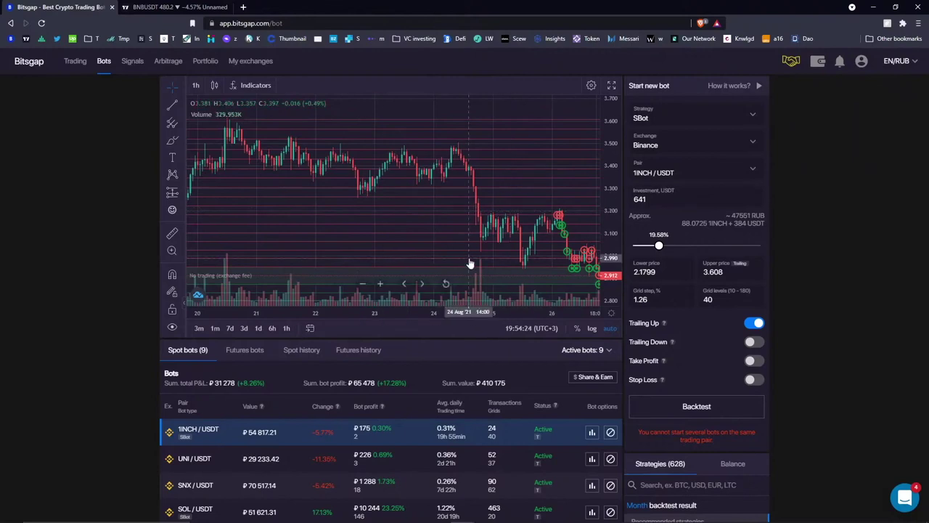
scroll(266, 418, down, 2)
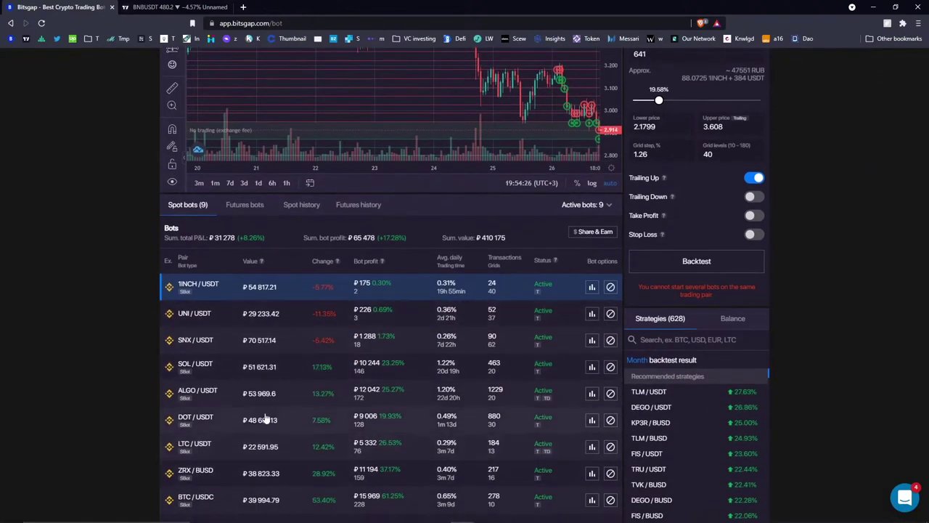
scroll(266, 418, up, 2)
mouse_move(825, 61)
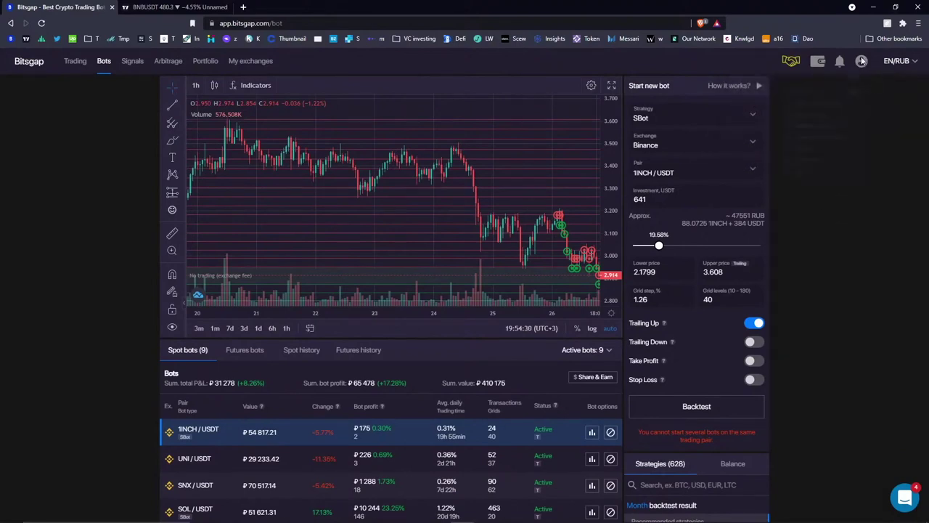
mouse_move(863, 63)
Turn on Trailing Down in the 1INCH/USDT bot settings and examine its grid range against the price history.
double_click(615, 146)
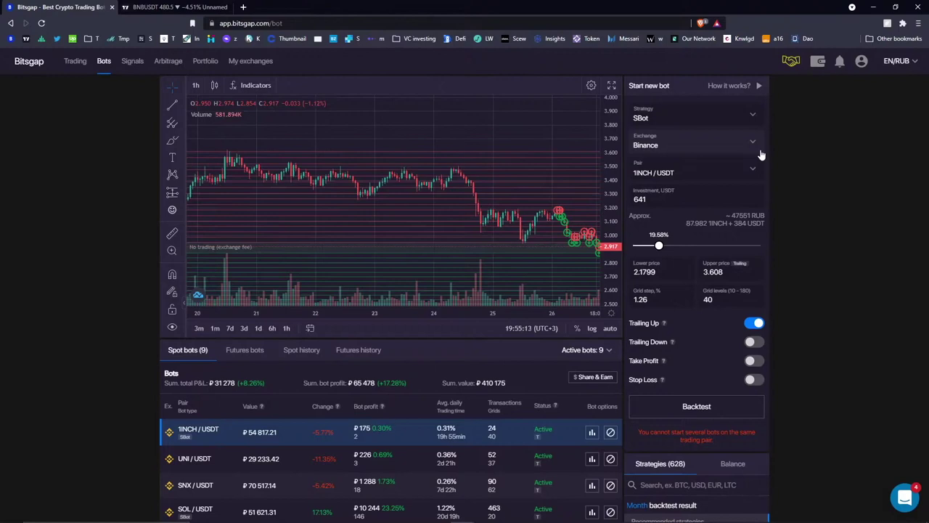
drag(504, 126, 415, 125)
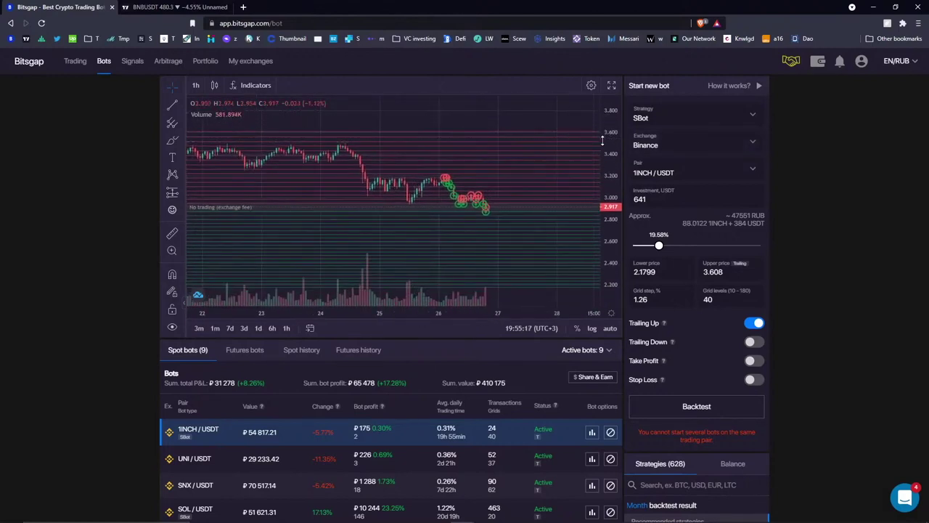
drag(610, 138, 616, 161)
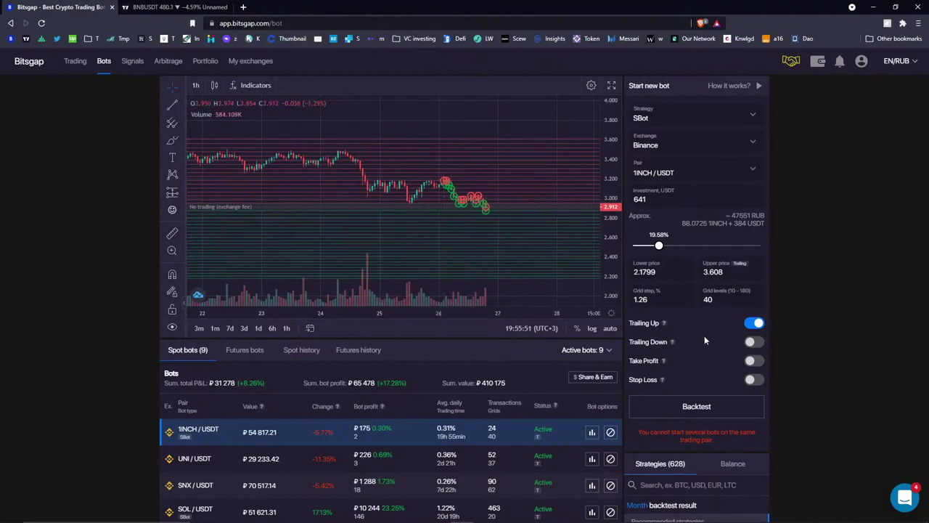
click(751, 343)
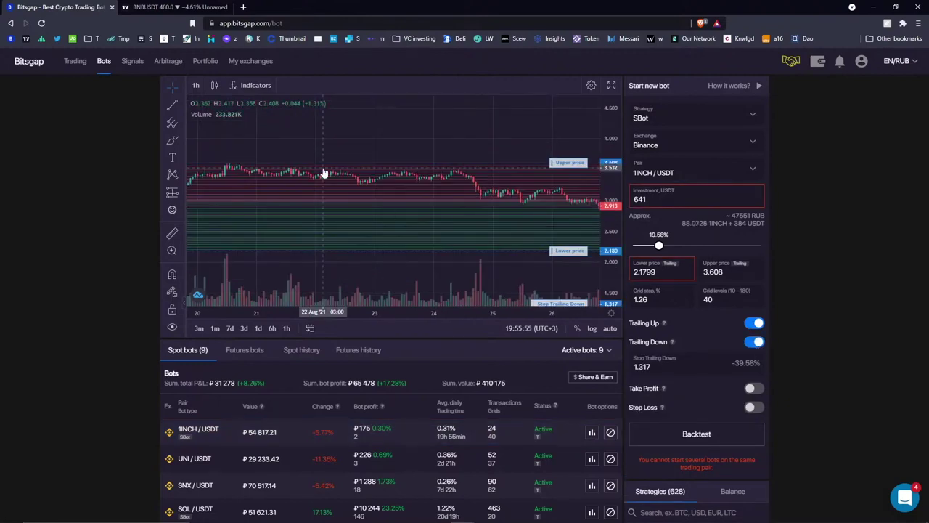
scroll(325, 172, down, 5)
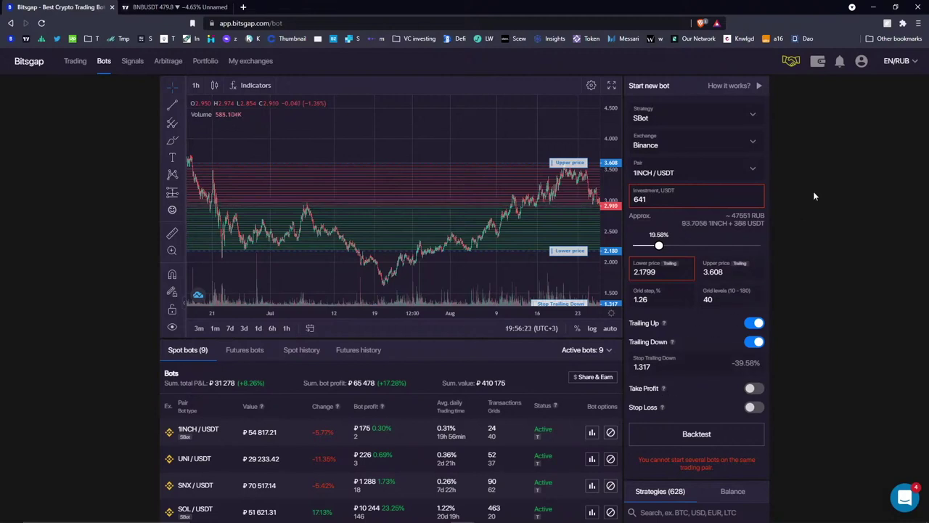
drag(500, 137, 418, 135)
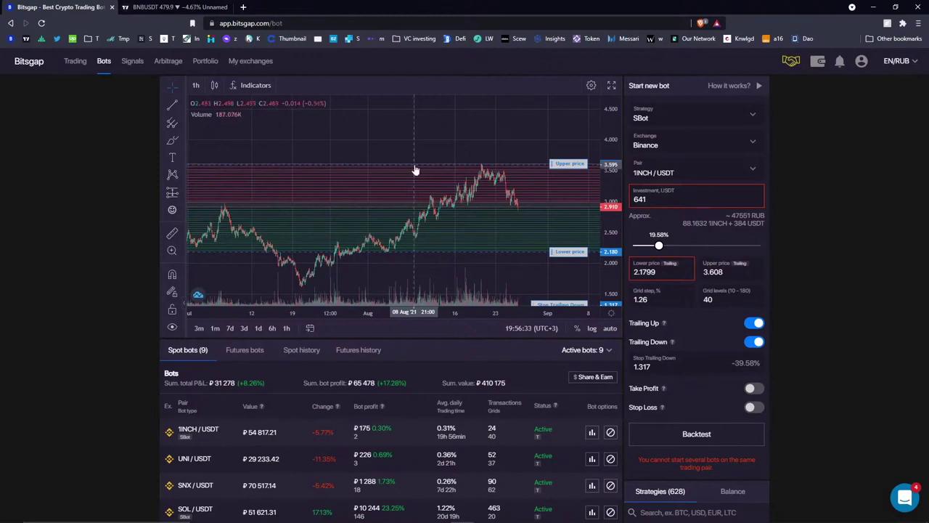
click(683, 130)
click(784, 135)
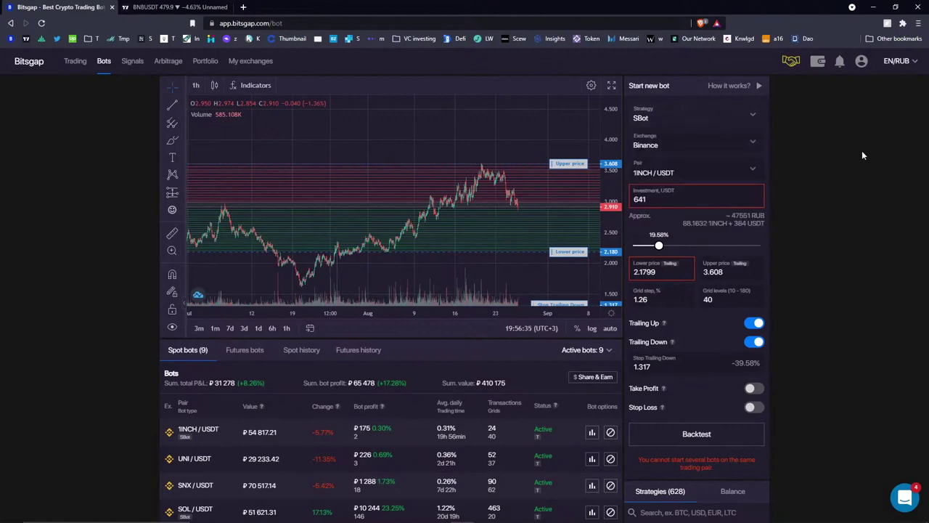
click(657, 113)
click(850, 152)
drag(460, 133, 417, 121)
Show the account balance per currency and compare the in-trades and available amounts with the active bots.
click(741, 492)
scroll(752, 491, down, 2)
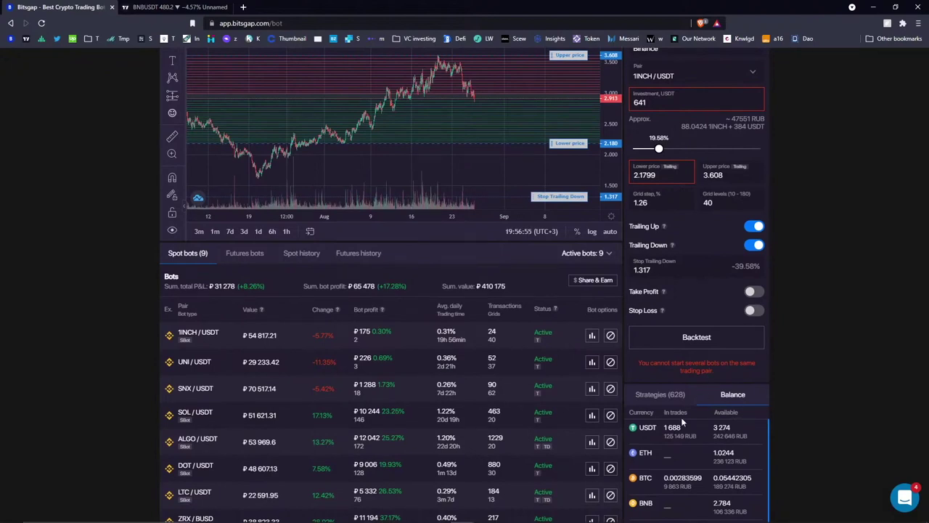
scroll(332, 380, down, 1)
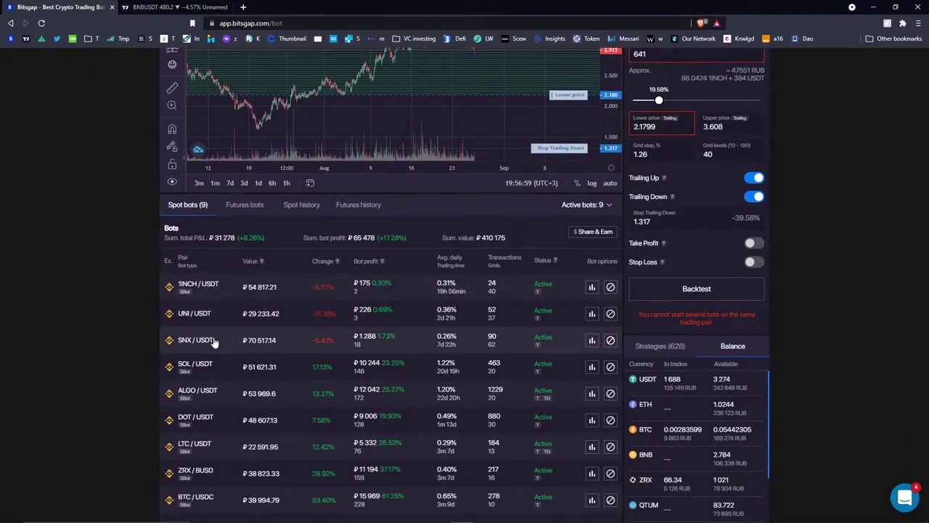
Select the DOT/USDT bot and check the trailing options in its details.
click(234, 418)
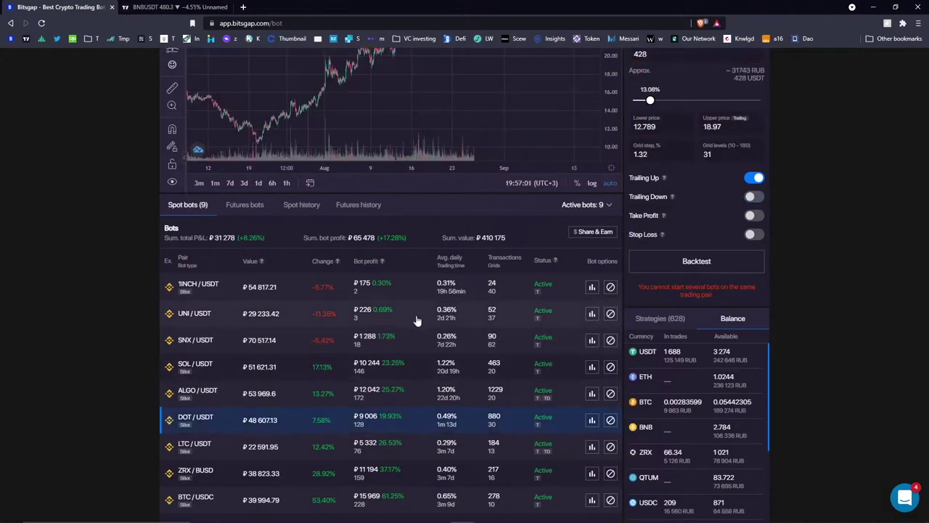
scroll(418, 320, up, 3)
scroll(512, 329, down, 4)
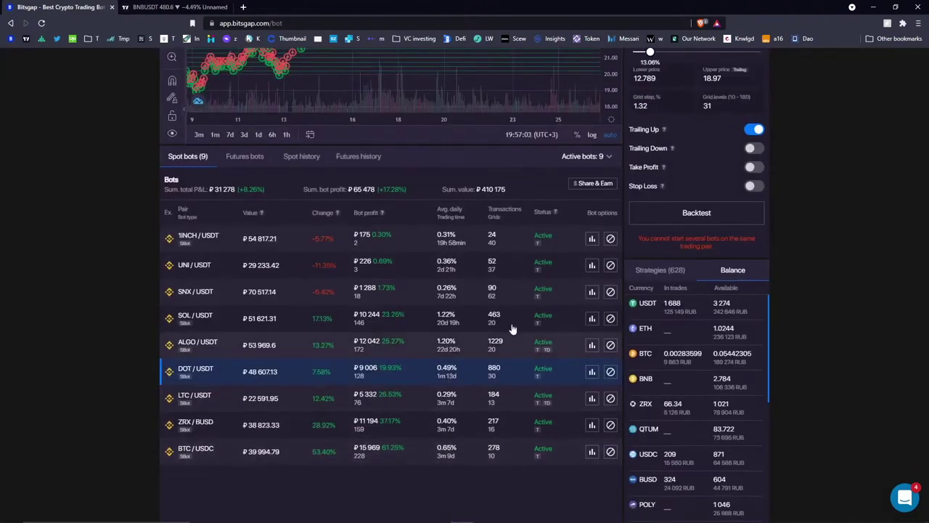
click(591, 372)
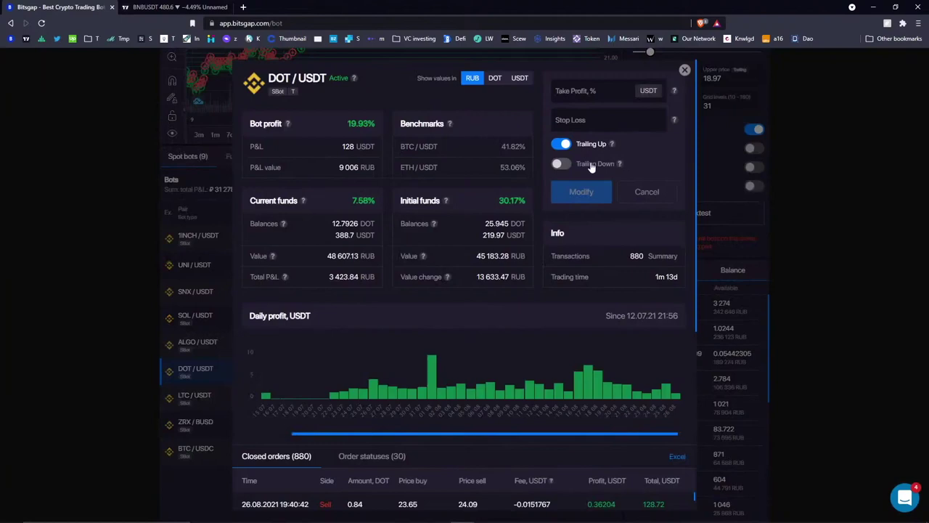
click(686, 69)
Check the ALGO/USDT bot's trailing settings in its details, then load the bot's trades on the chart.
click(592, 346)
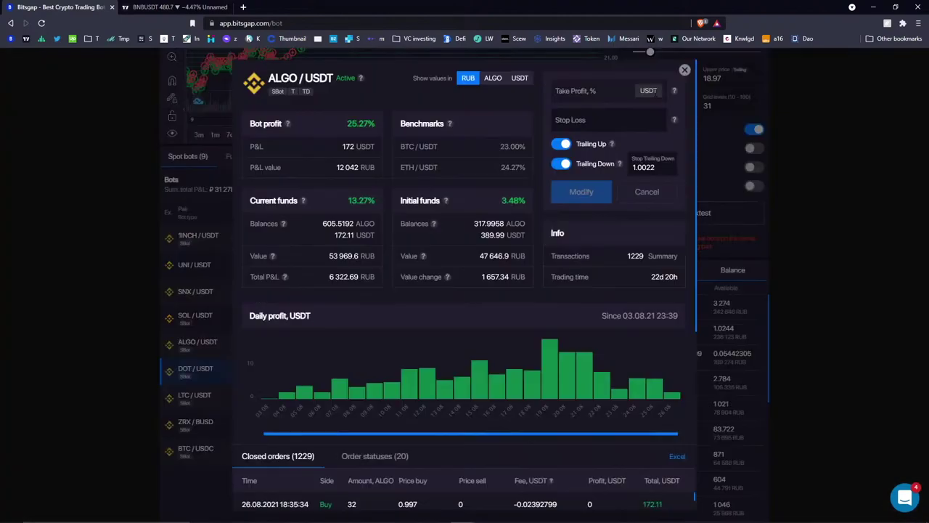
click(685, 70)
click(243, 340)
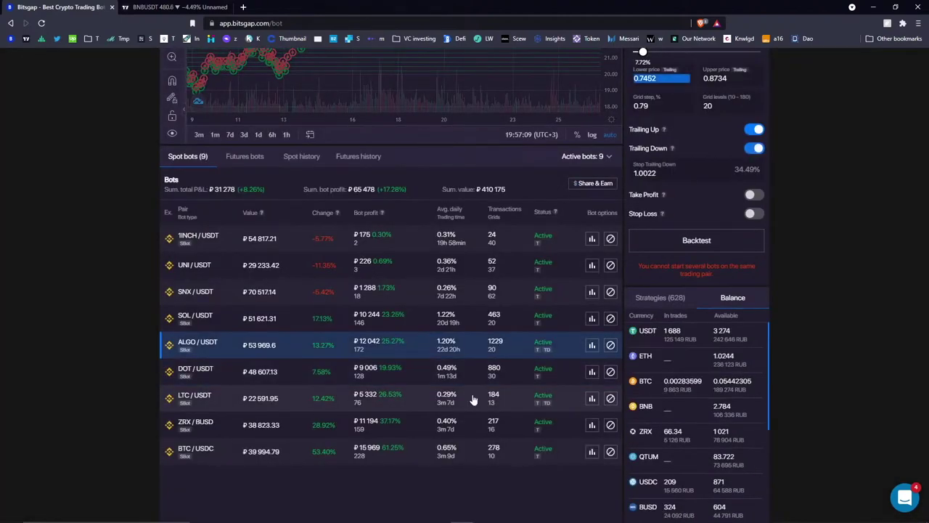
scroll(473, 400, up, 3)
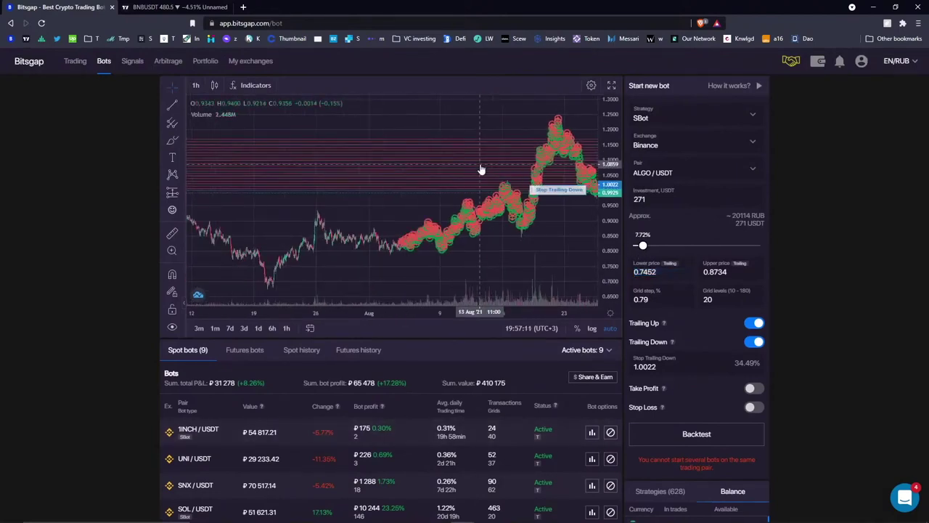
drag(480, 168, 394, 236)
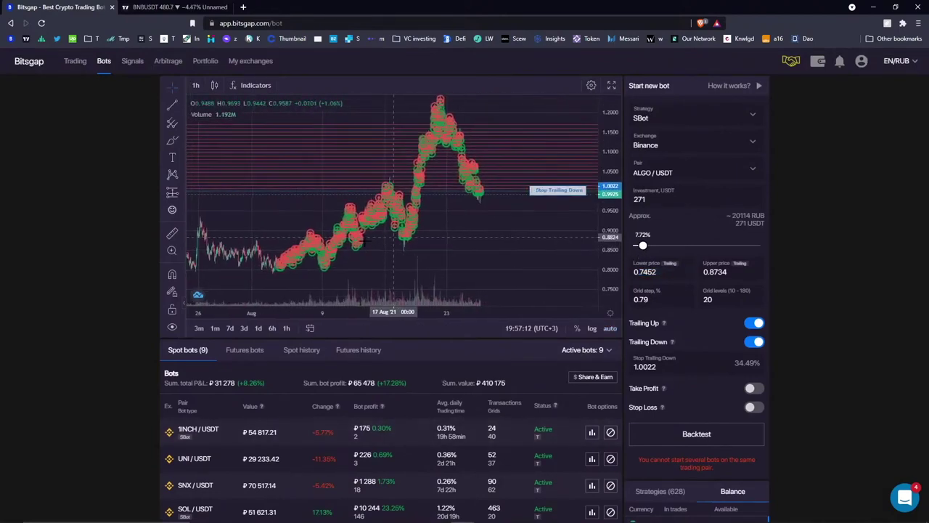
Draw a purple rectangle on the ALGO/USDT chart around the Stop Trailing Down level, from about 0.99 to 1.04.
click(167, 145)
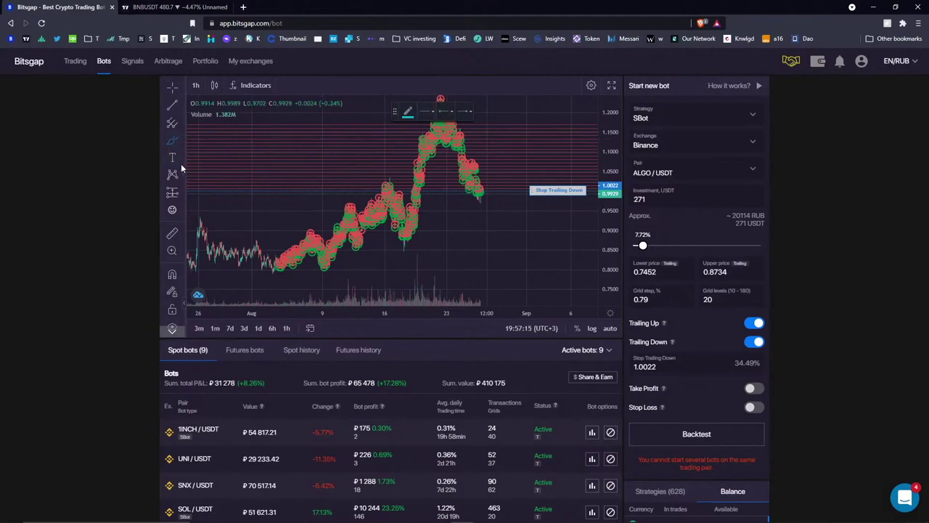
click(187, 145)
click(211, 181)
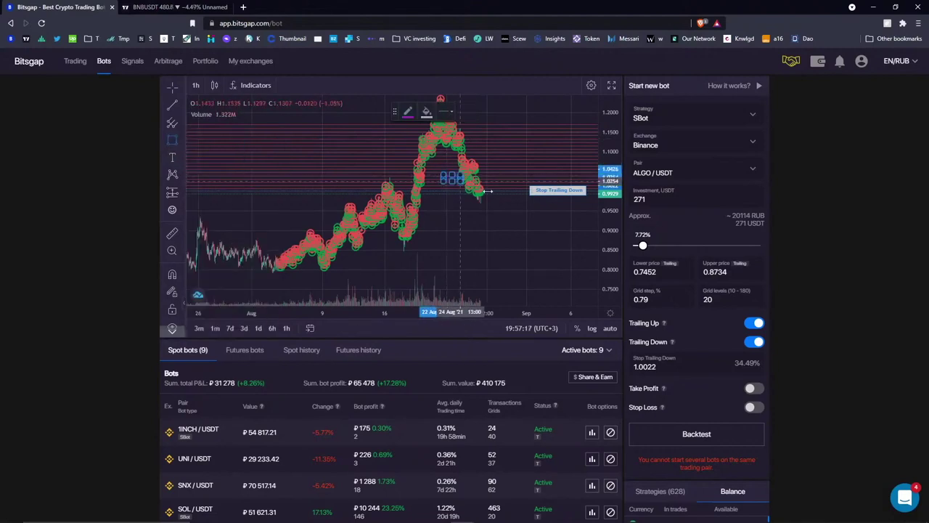
drag(444, 194, 581, 172)
drag(497, 246, 459, 272)
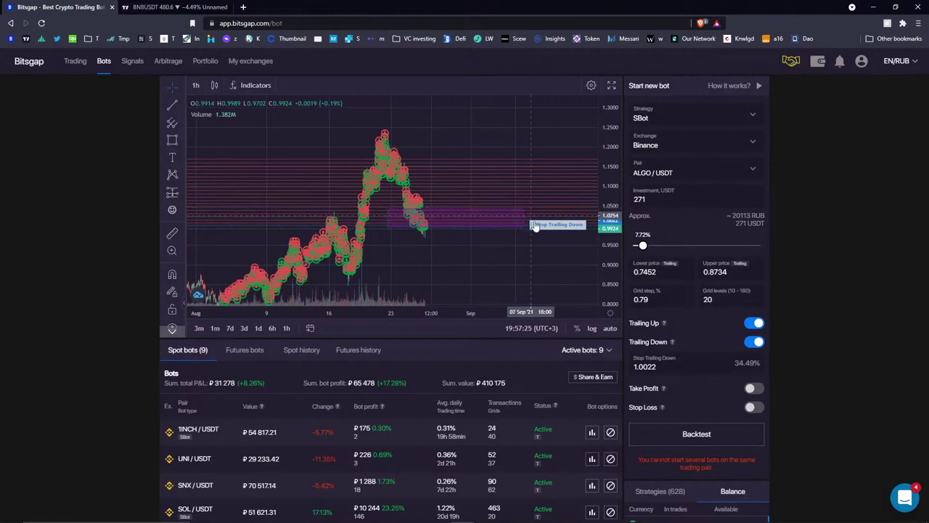
drag(334, 233, 376, 210)
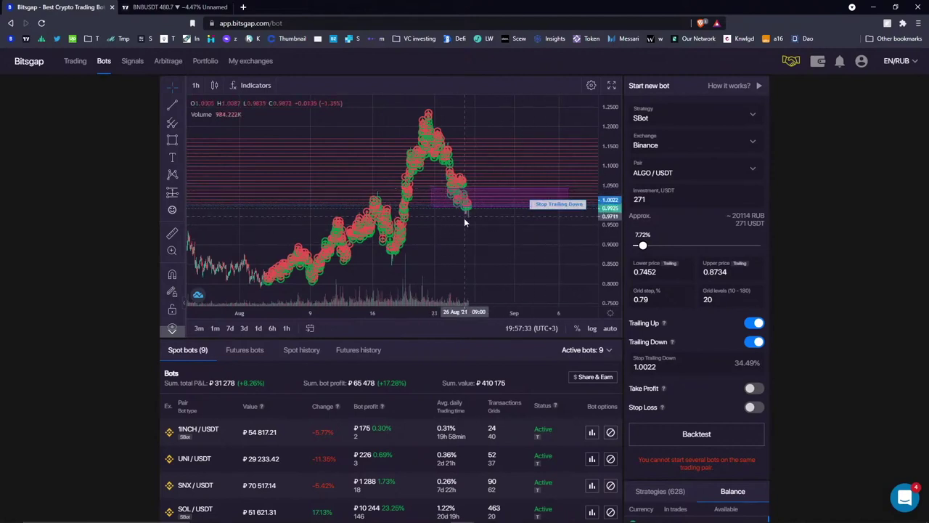
drag(527, 231, 413, 227)
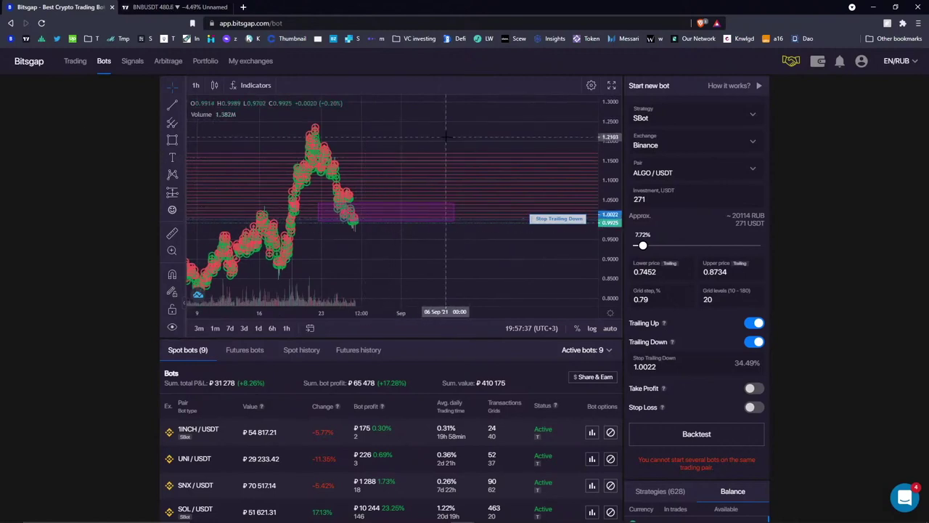
Compare the ALGO/USDT chart around the Stop Trailing Down level with the list of active spot bots.
drag(358, 218, 427, 190)
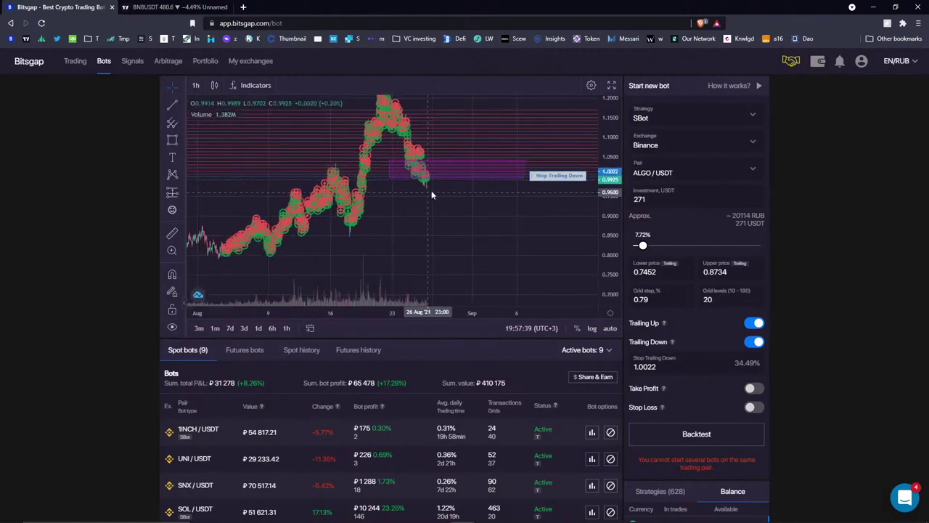
scroll(623, 152, down, 2)
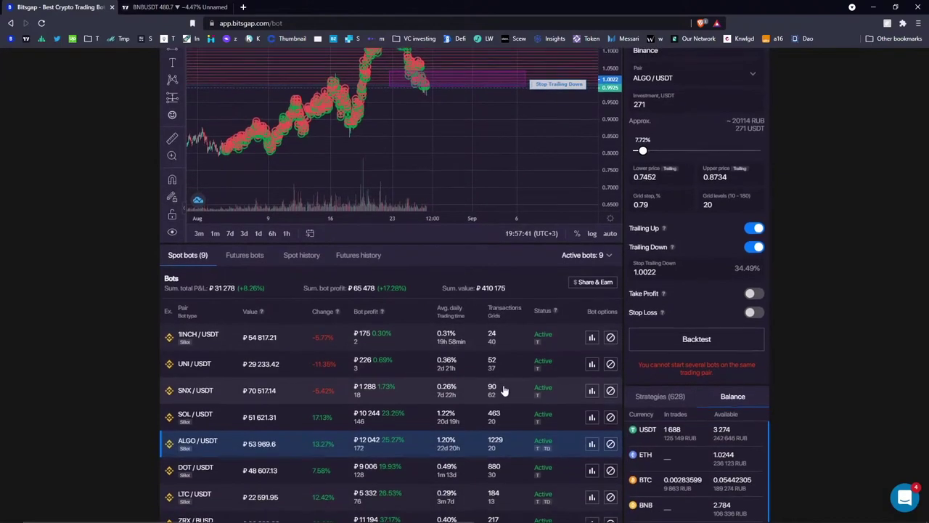
scroll(623, 152, up, 2)
scroll(685, 382, down, 2)
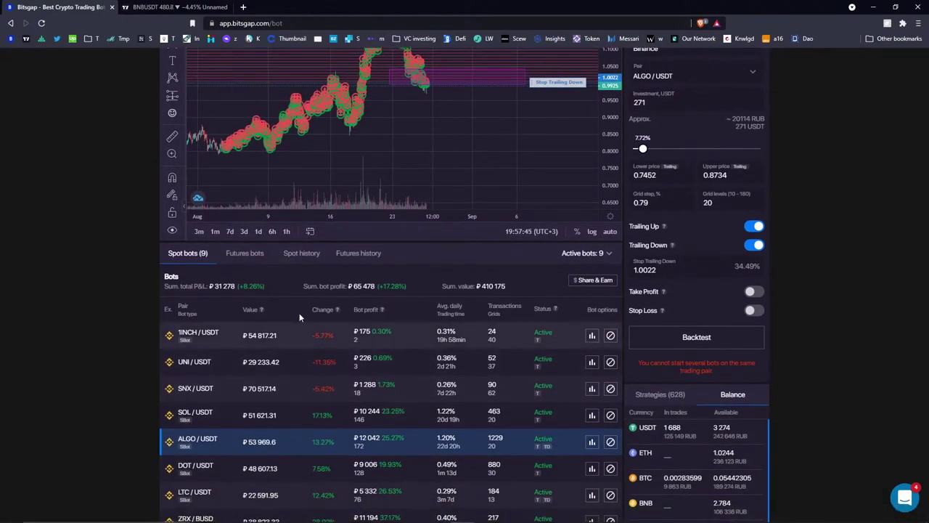
scroll(299, 313, up, 2)
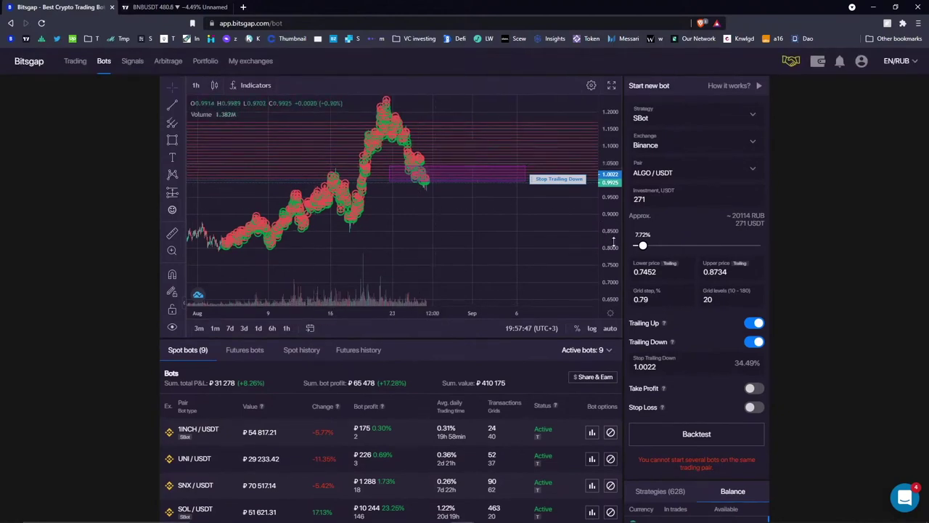
Brush a descending row of five small crosses from about 1.17 to 1.12 on the ALGO/USDT chart and handwrite a number above them.
drag(500, 247, 414, 261)
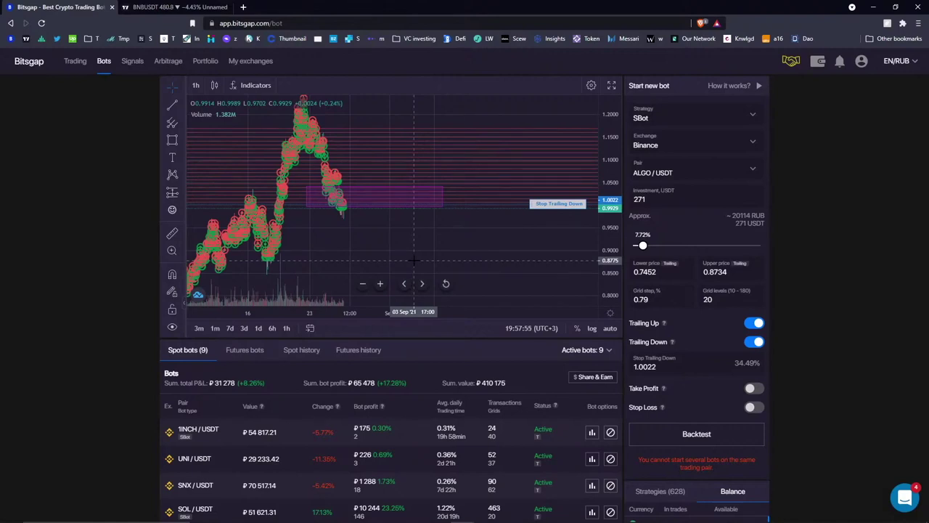
click(182, 156)
click(182, 140)
click(211, 139)
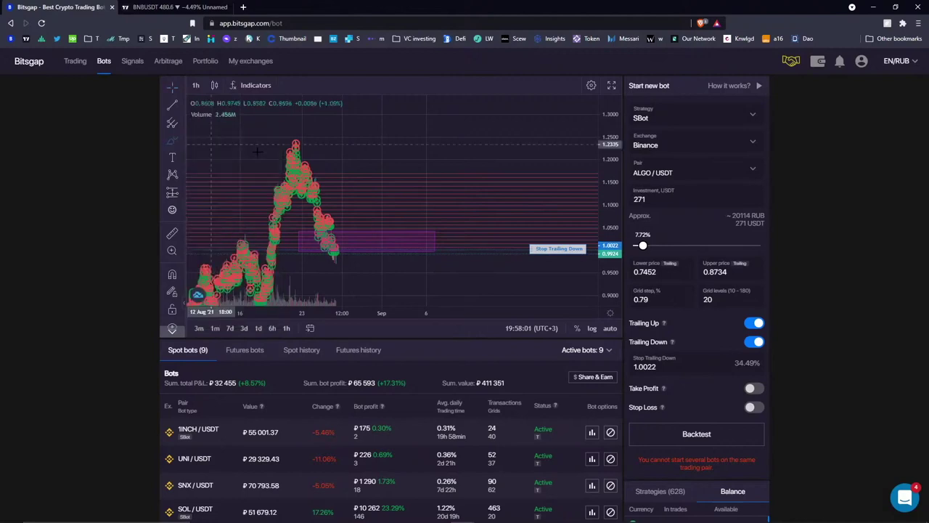
drag(402, 168, 475, 200)
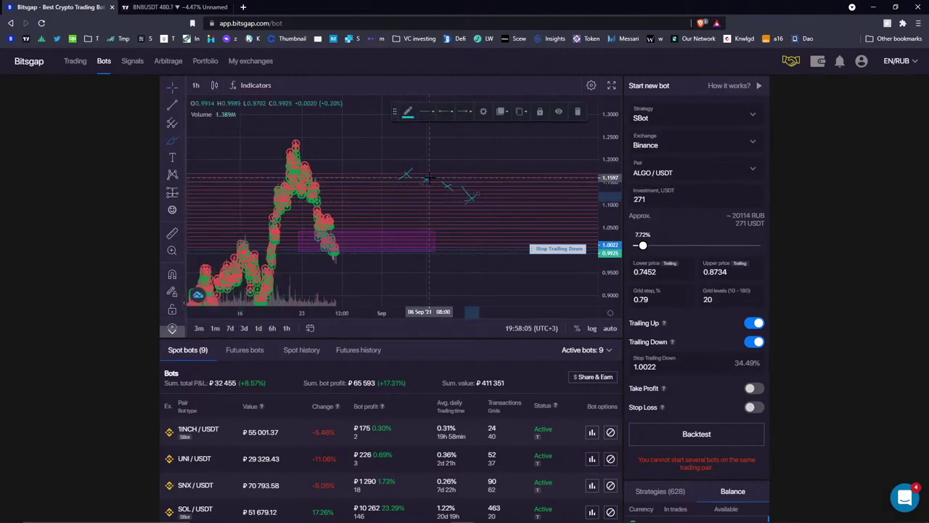
drag(381, 177, 392, 171)
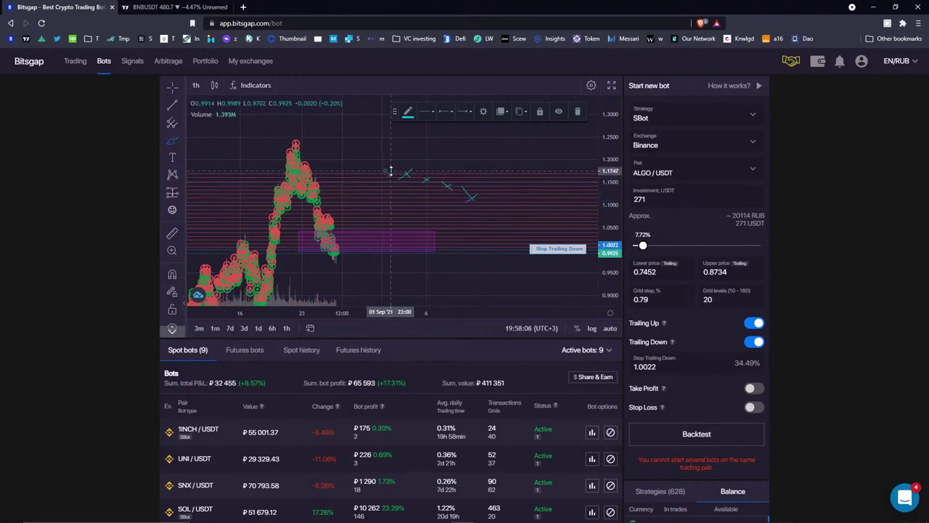
mouse_move(446, 251)
mouse_down()
mouse_move(427, 252)
mouse_move(440, 252)
mouse_up()
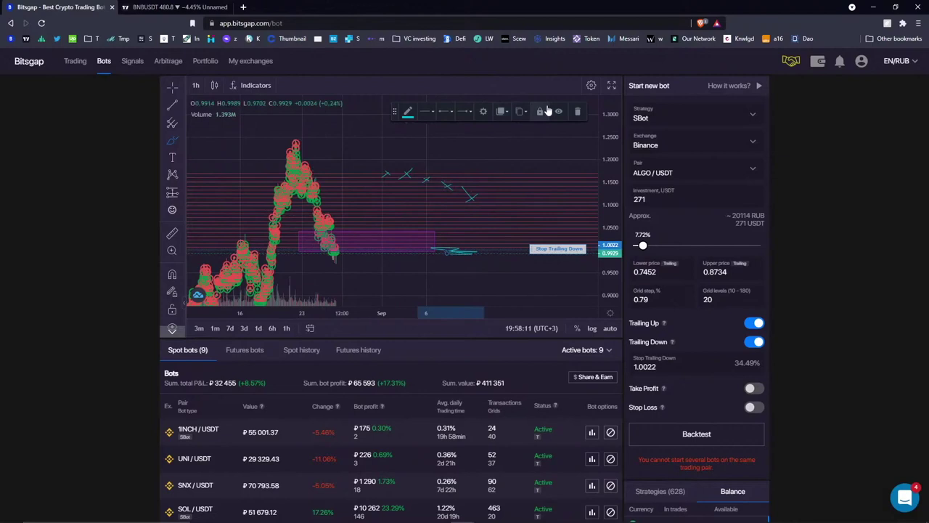
click(577, 111)
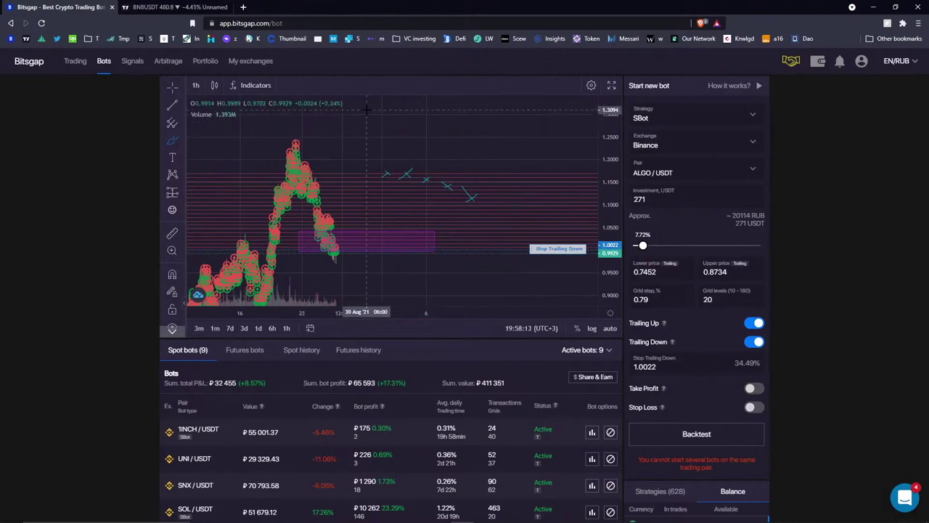
drag(361, 122, 385, 111)
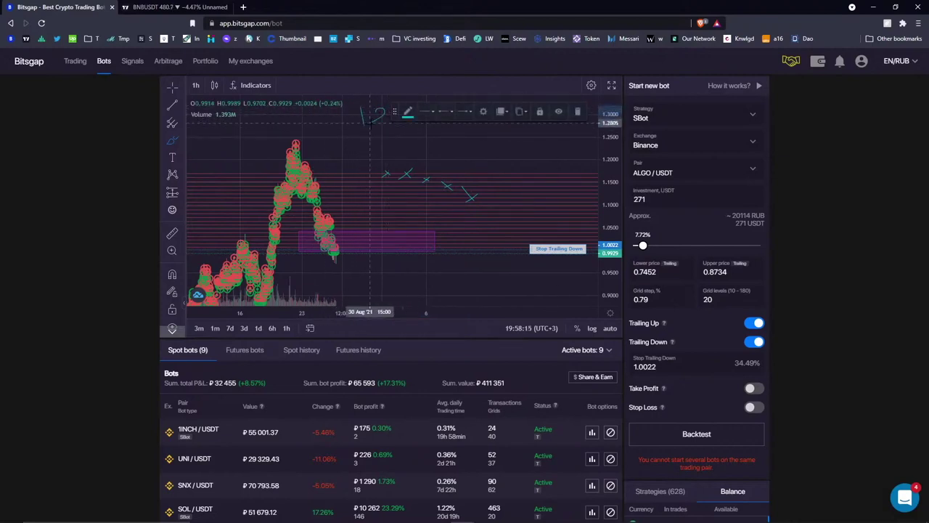
Remove all drawings from the ALGO/USDT chart.
click(461, 120)
right_click(478, 118)
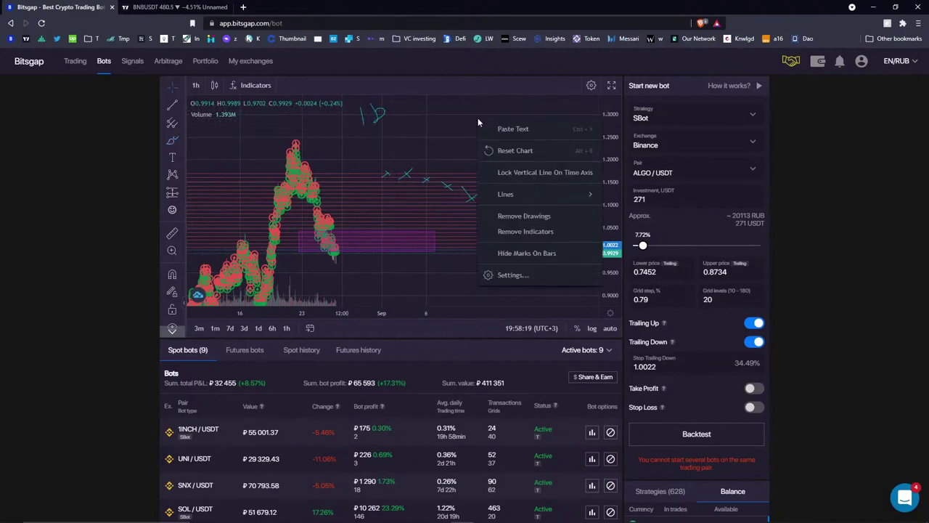
click(546, 217)
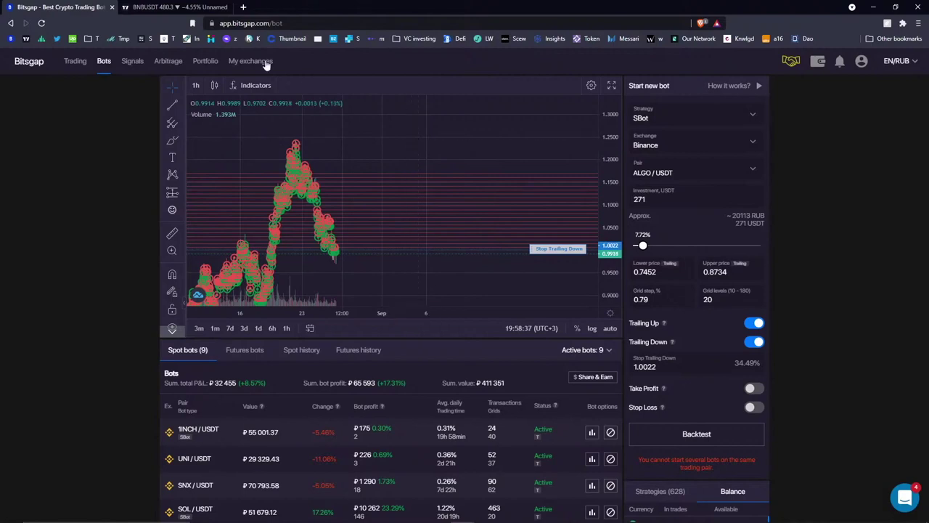
Load bitsgap.com in a new browser tab and go to the site's blog.
click(243, 7)
text(bitsgap.com)
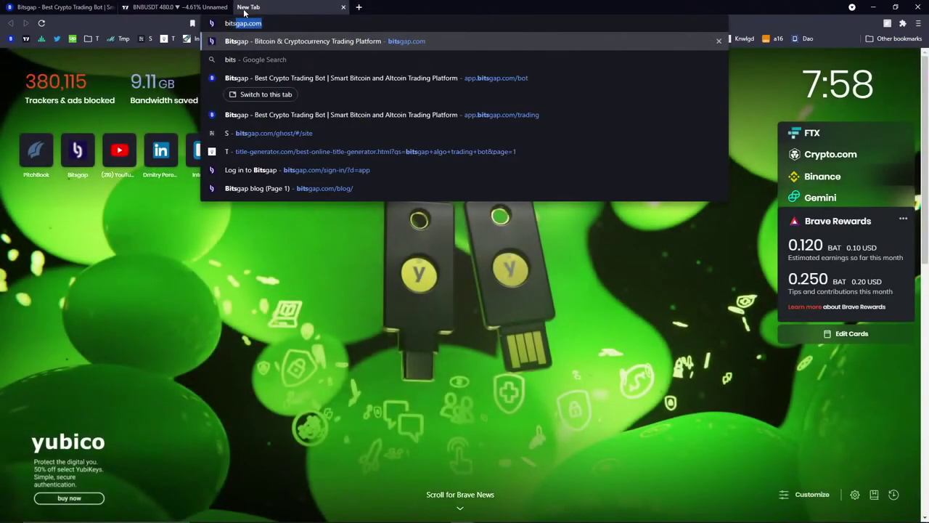
click(319, 40)
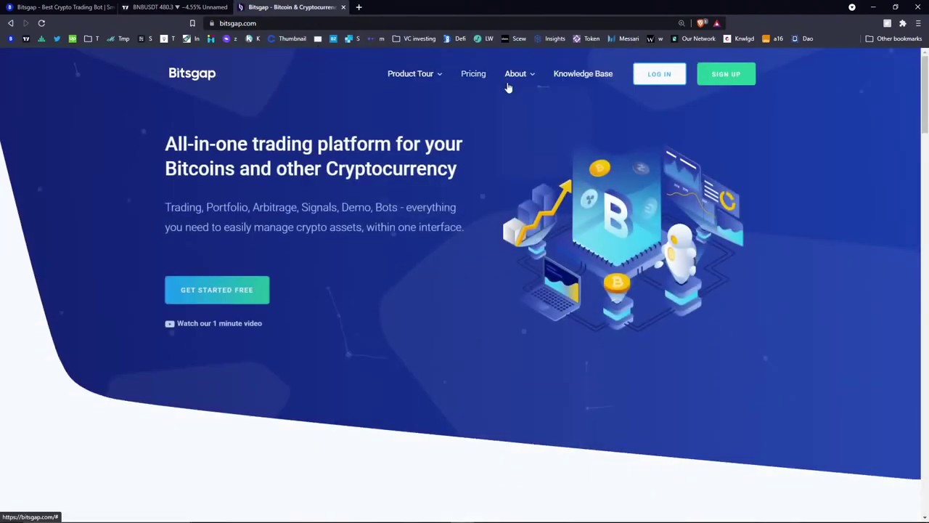
mouse_move(519, 79)
click(513, 147)
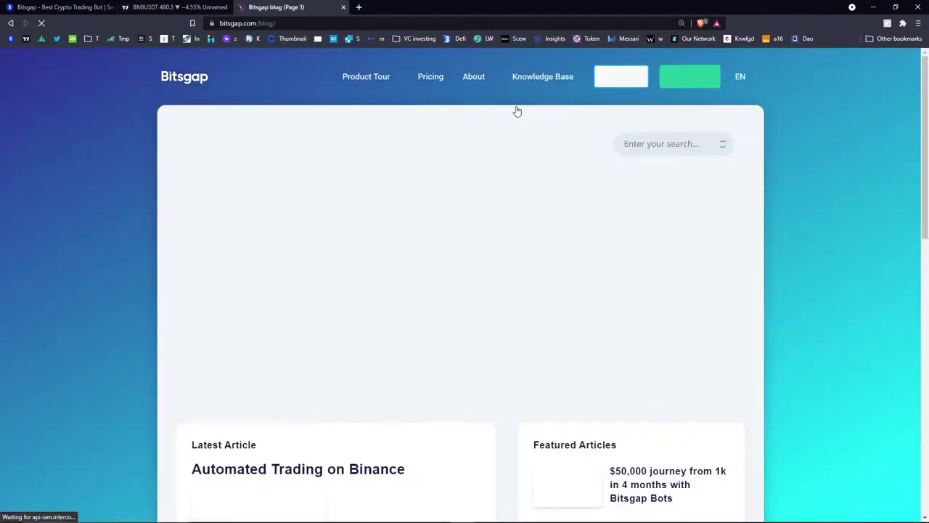
Look through the recent articles on the first two pages of the Bitsgap blog.
scroll(459, 218, down, 3)
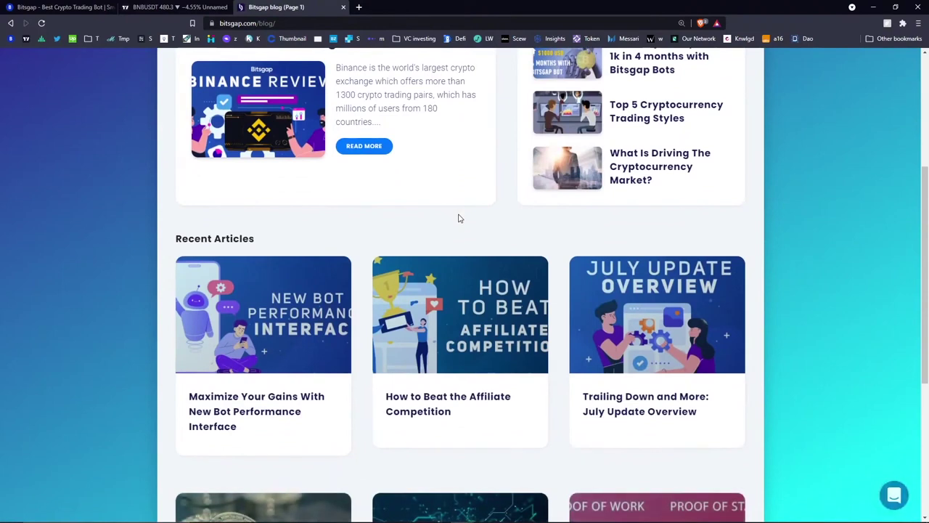
scroll(483, 156, down, 4)
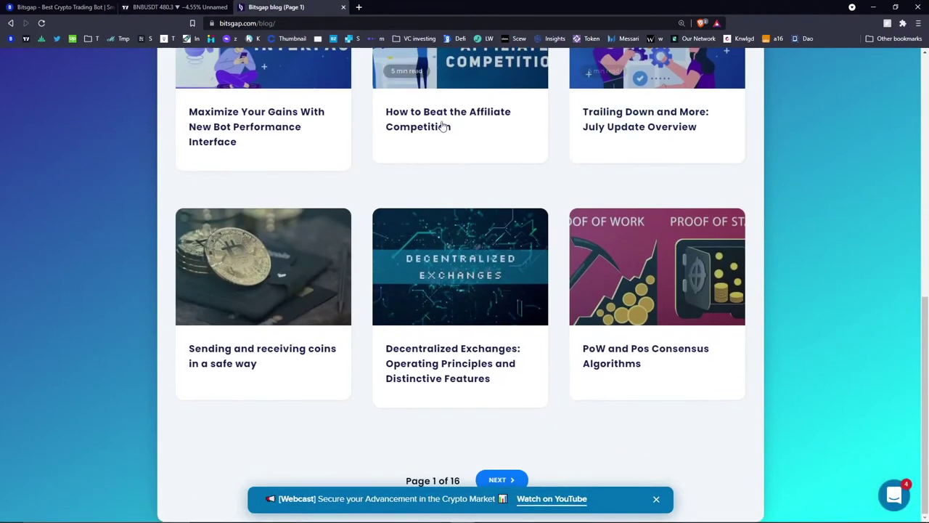
scroll(436, 145, up, 1)
scroll(407, 175, down, 1)
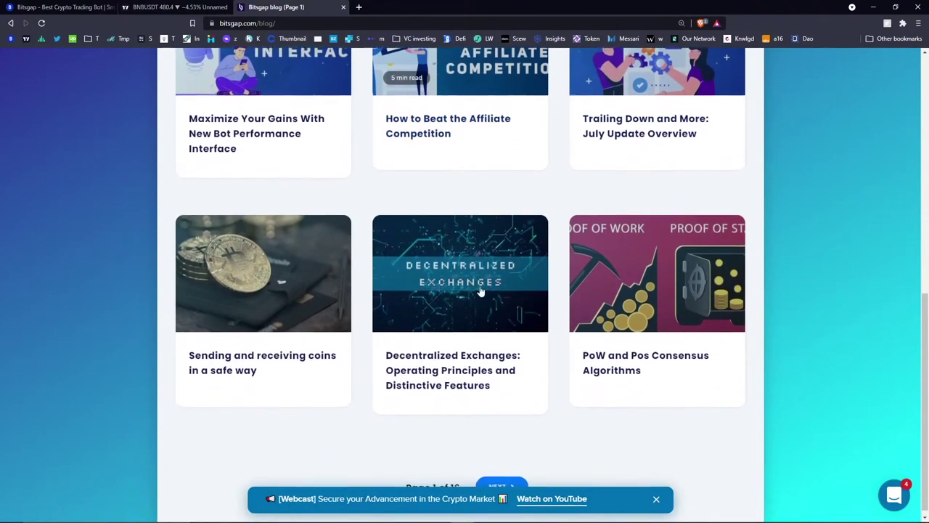
click(499, 480)
scroll(531, 181, down, 4)
scroll(534, 177, up, 2)
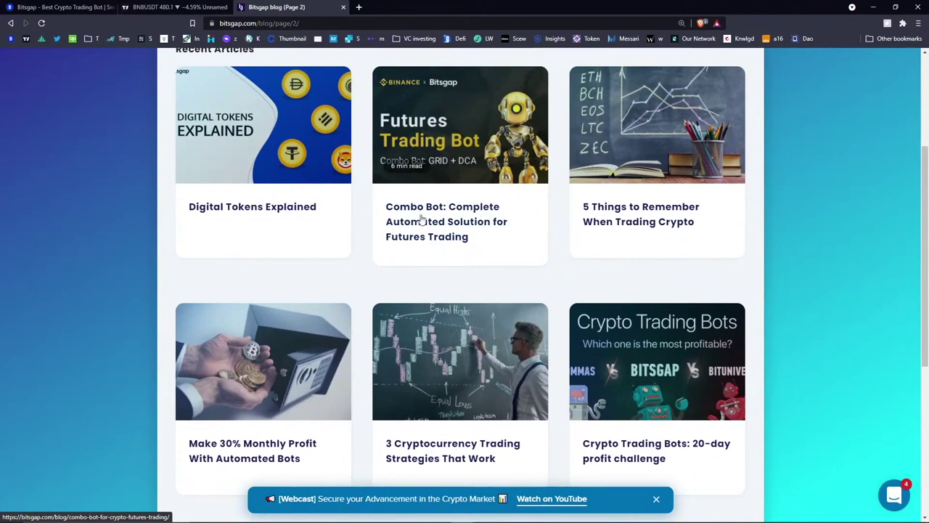
scroll(658, 175, down, 4)
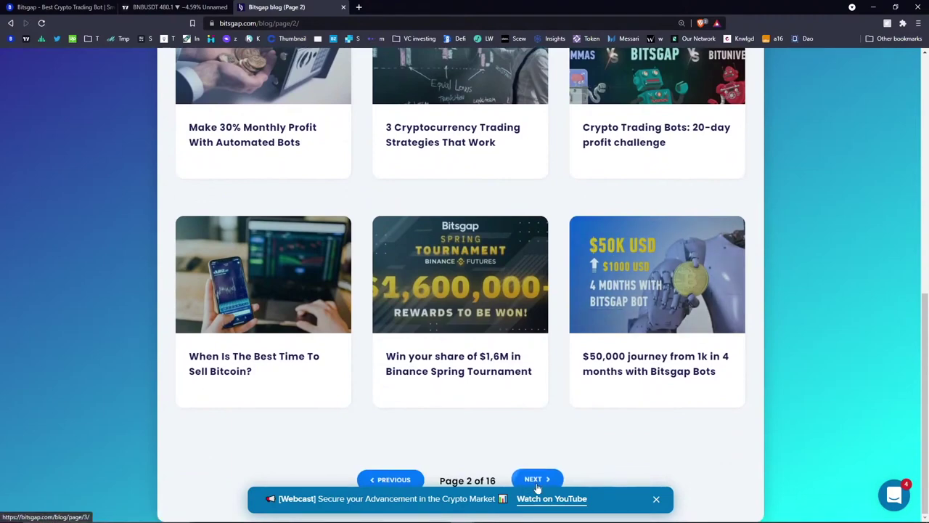
Advance to the third blog page, then show the articles in the Trading Bot category.
click(535, 480)
click(636, 195)
scroll(639, 218, down, 5)
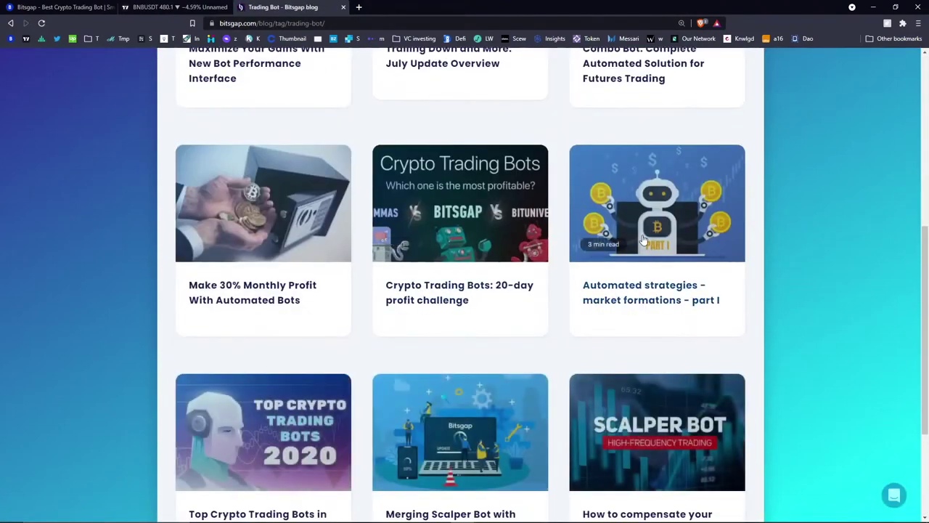
Open the article "Automated strategies - market formations - part I" and highlight the author credit at its end.
click(653, 218)
scroll(418, 329, down, 15)
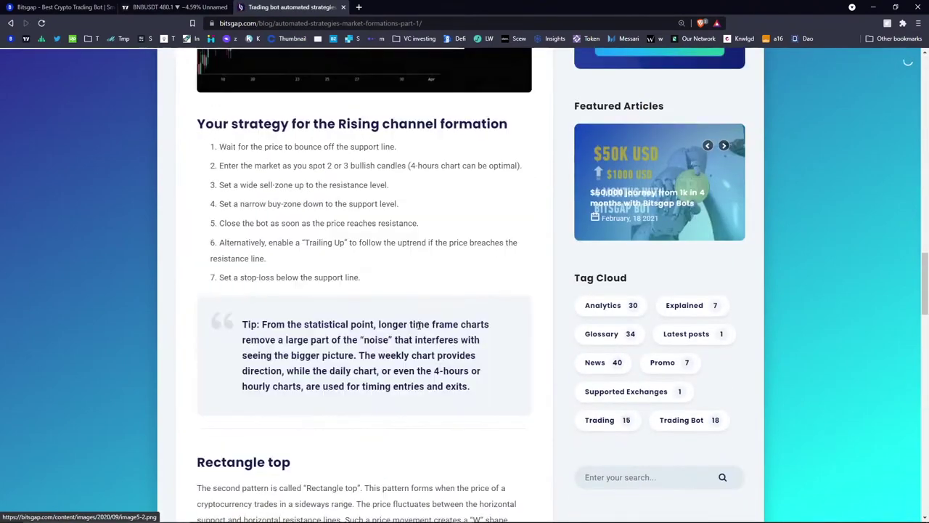
scroll(355, 232, down, 7)
scroll(353, 245, up, 3)
scroll(313, 276, down, 1)
drag(302, 265, 230, 265)
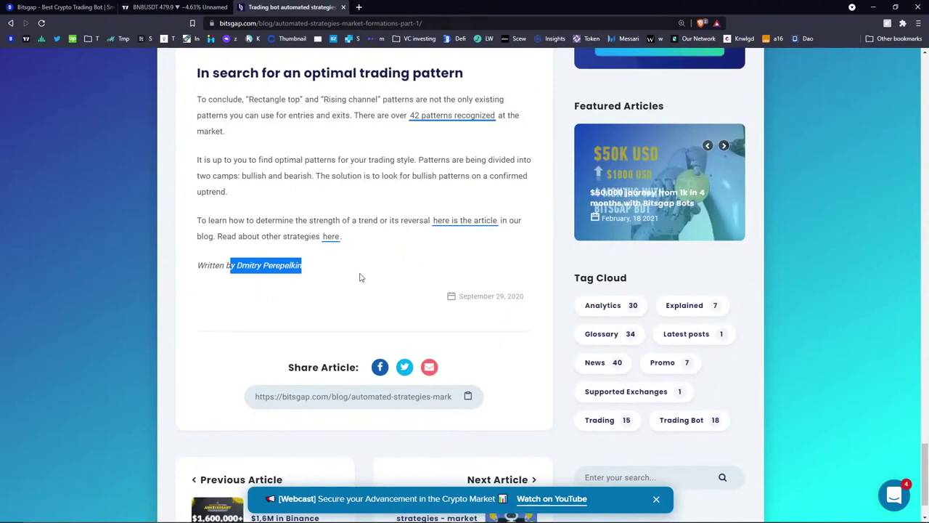
Return to the Trading Bot category and look through the articles on its second page.
key(alt+Left)
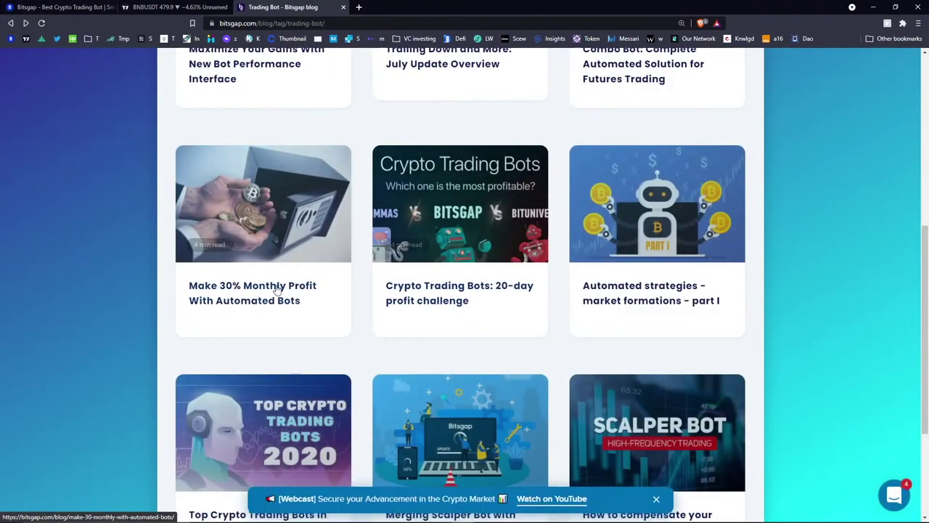
scroll(274, 293, down, 3)
click(497, 479)
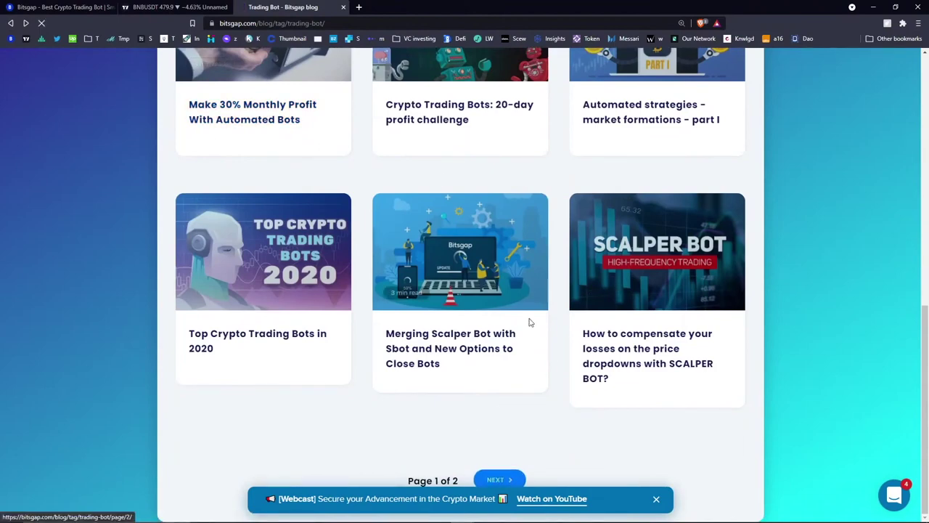
scroll(293, 151, down, 8)
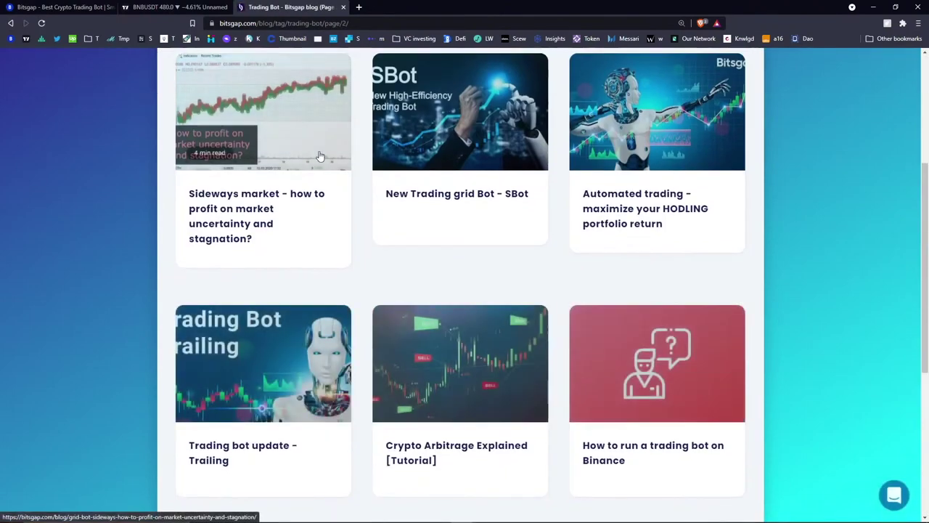
scroll(441, 247, up, 8)
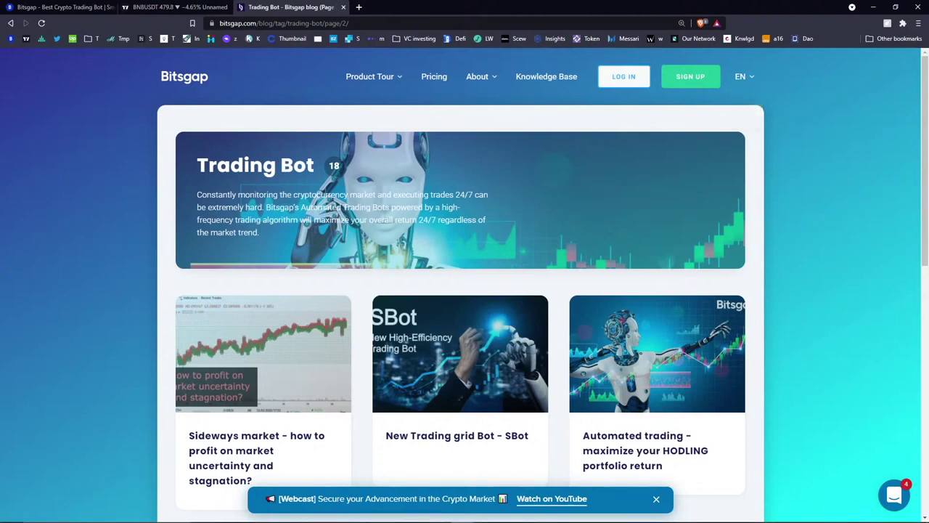
Switch back to the Bitsgap bots page, rescale the ALGO/USDT chart's price axis and review the active spot bots.
click(174, 9)
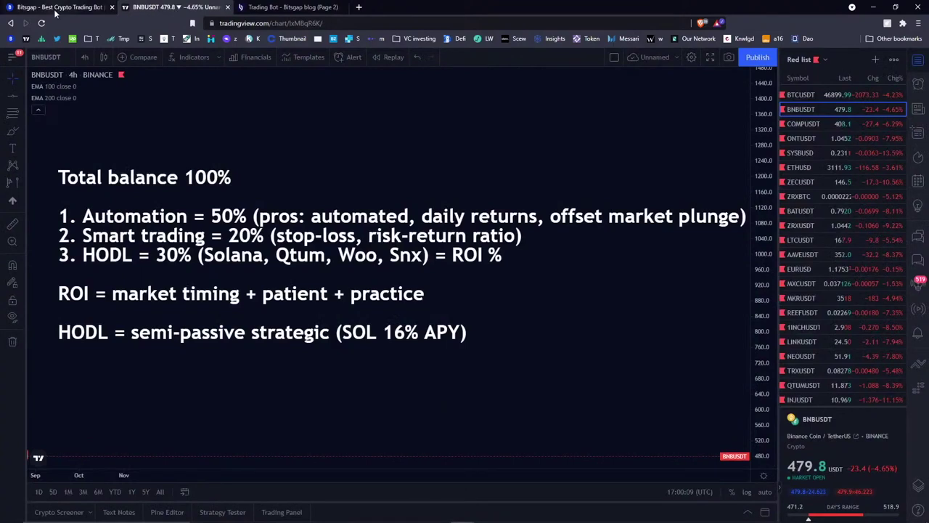
click(55, 9)
drag(612, 124, 610, 258)
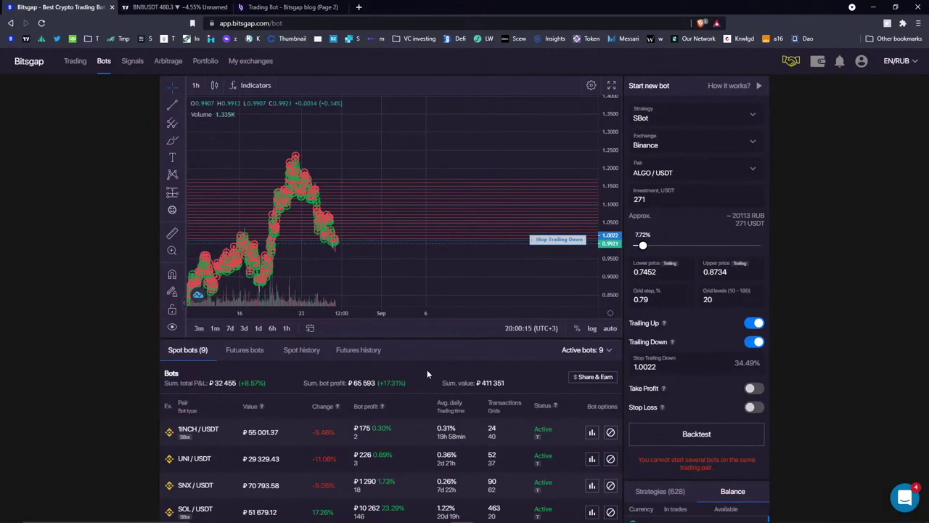
scroll(427, 373, down, 3)
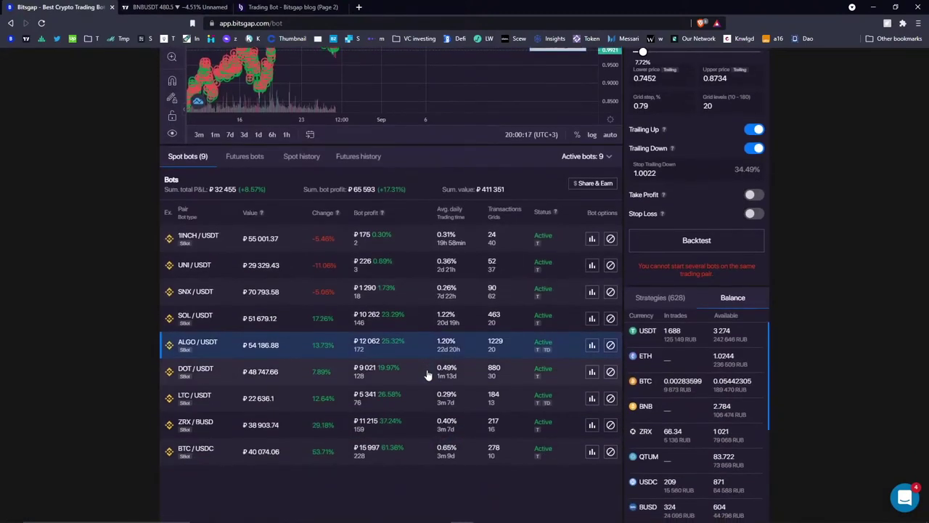
scroll(427, 374, up, 2)
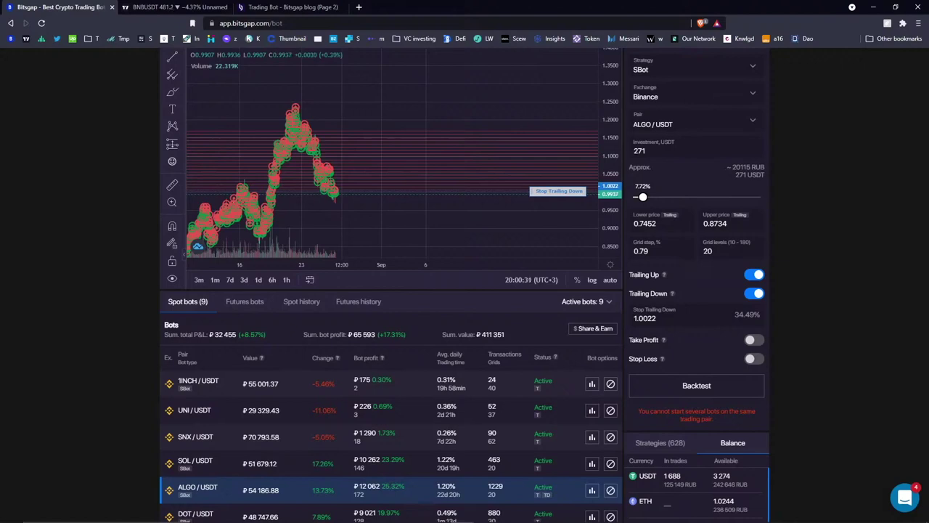
Open the support chat on the Bitsgap bots page.
click(904, 498)
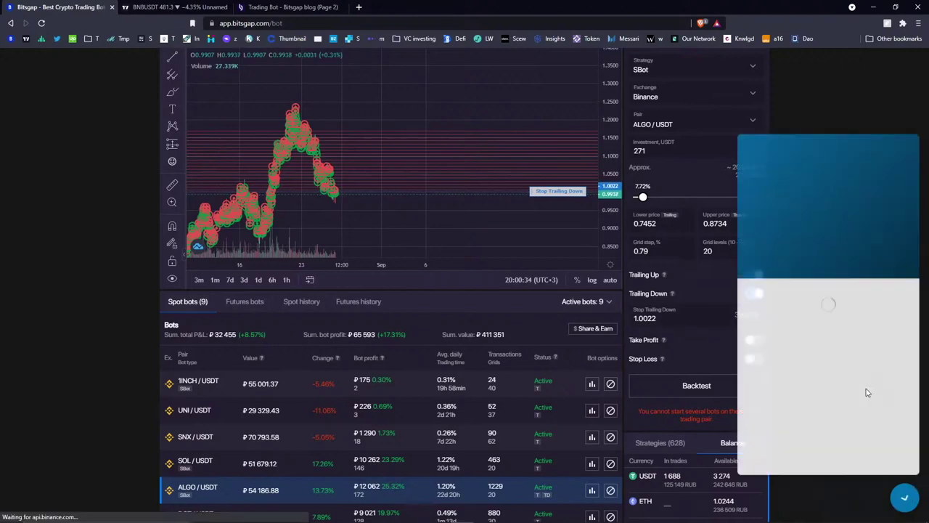